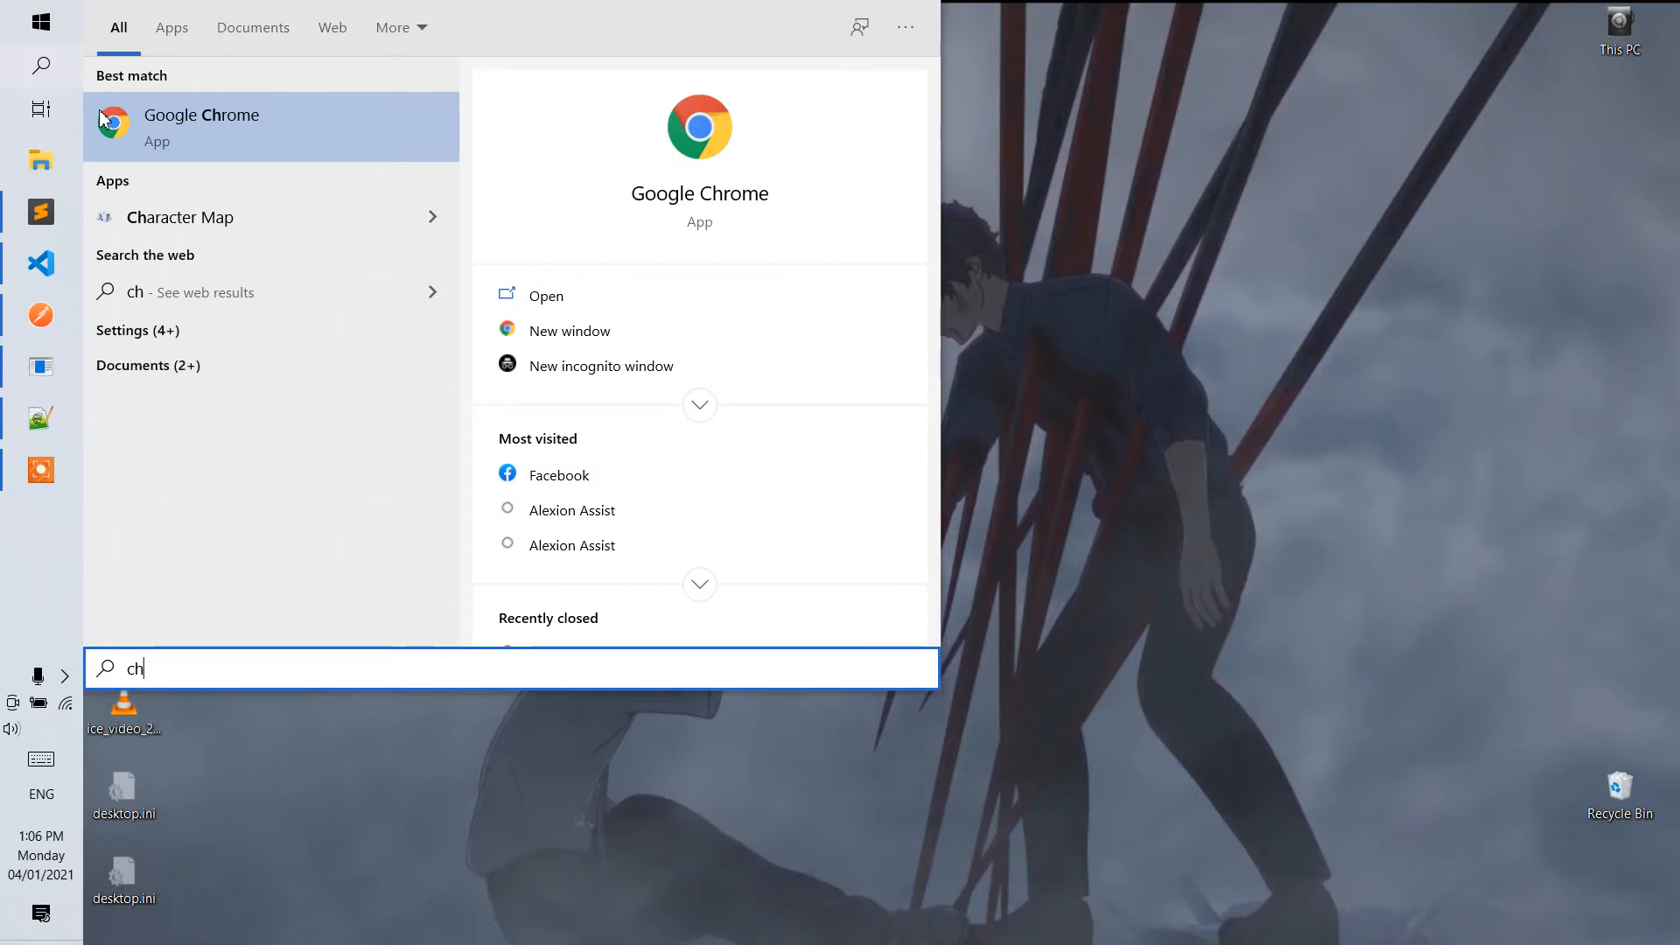
Open Google Chrome and search the web for codeigniter4 to reach the CodeIgniter4 user guide.
{"action": "left_click", "coordinate": [102, 118]}
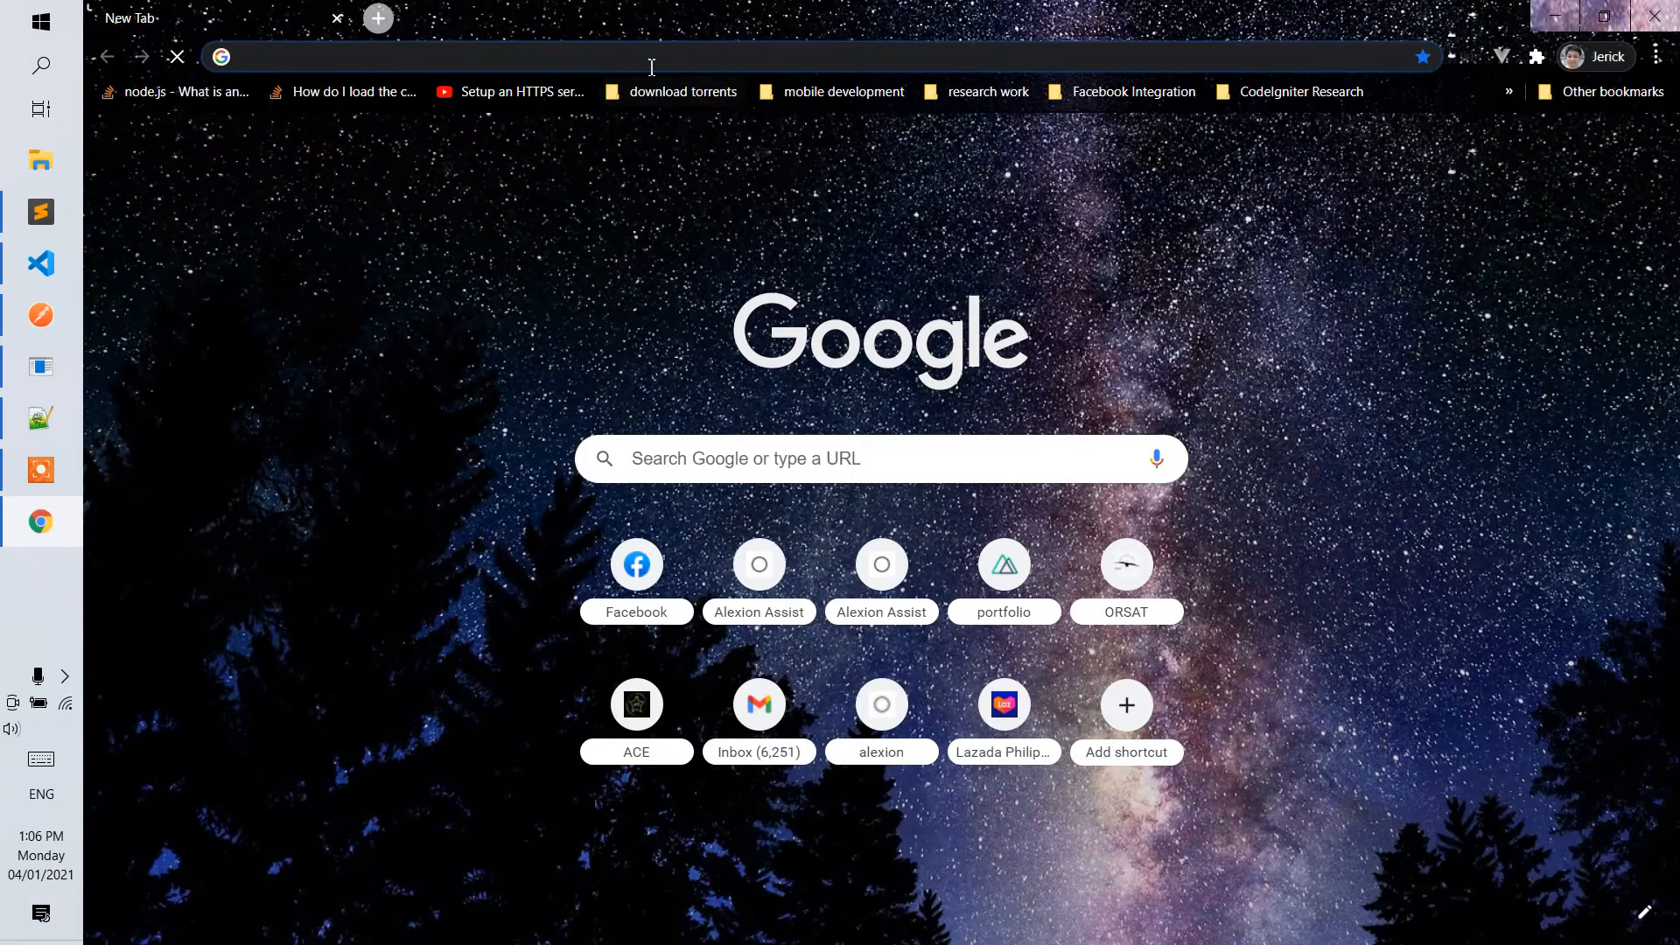
{"action": "left_click", "coordinate": [647, 59]}
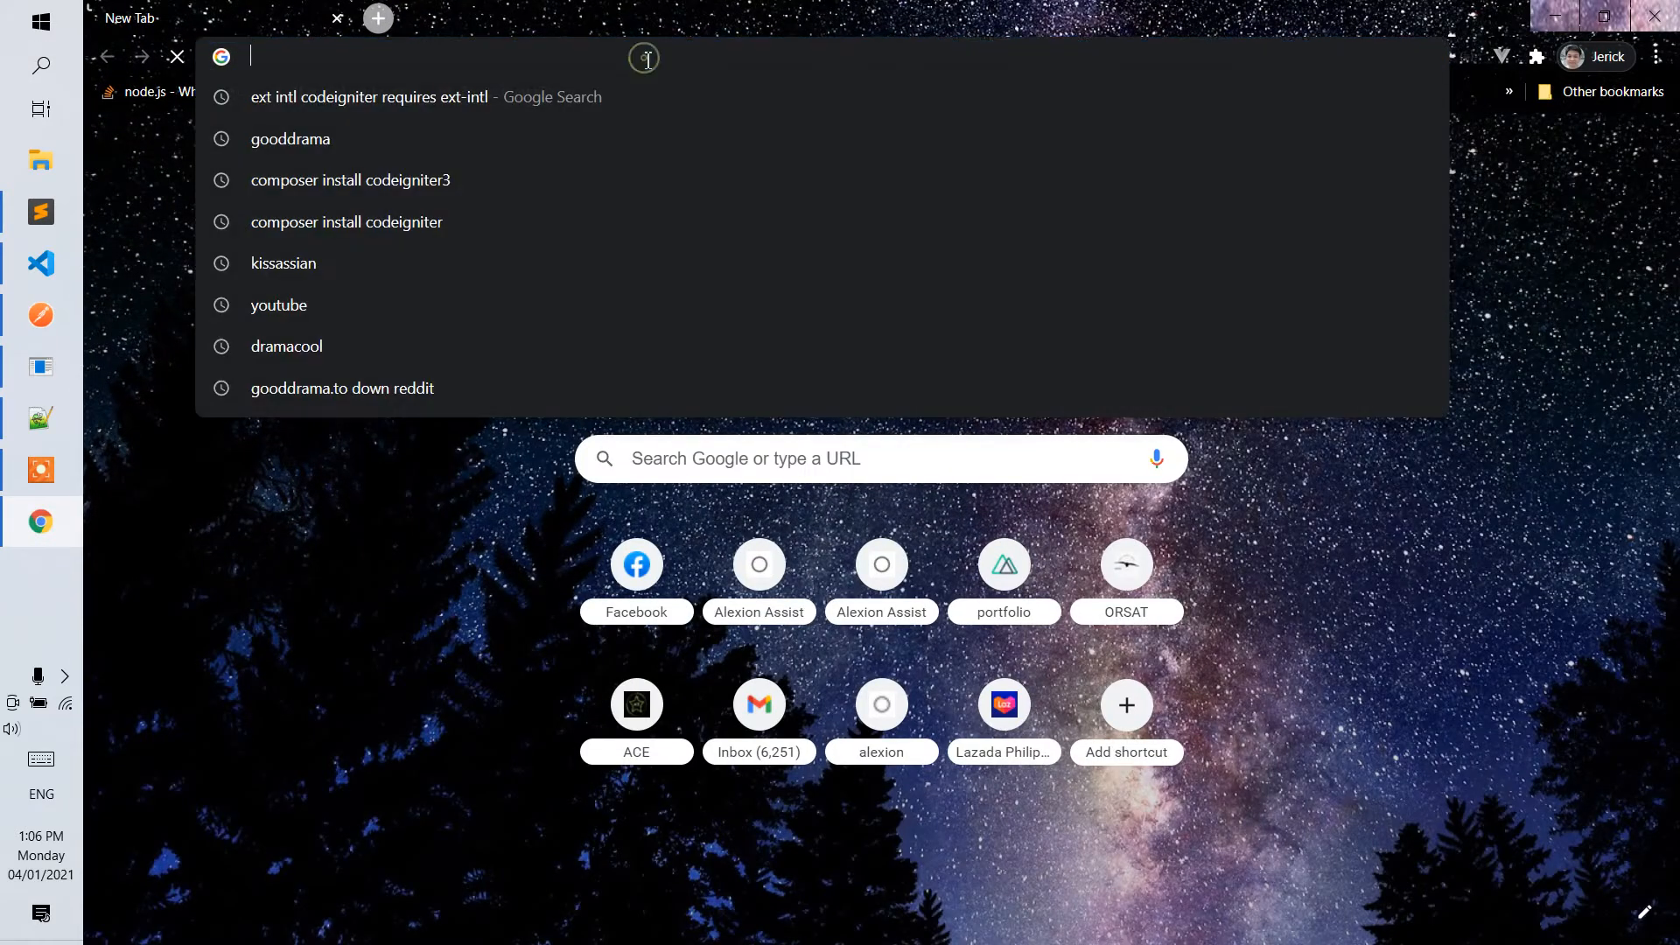
{"action": "type", "text": "codeignir"}
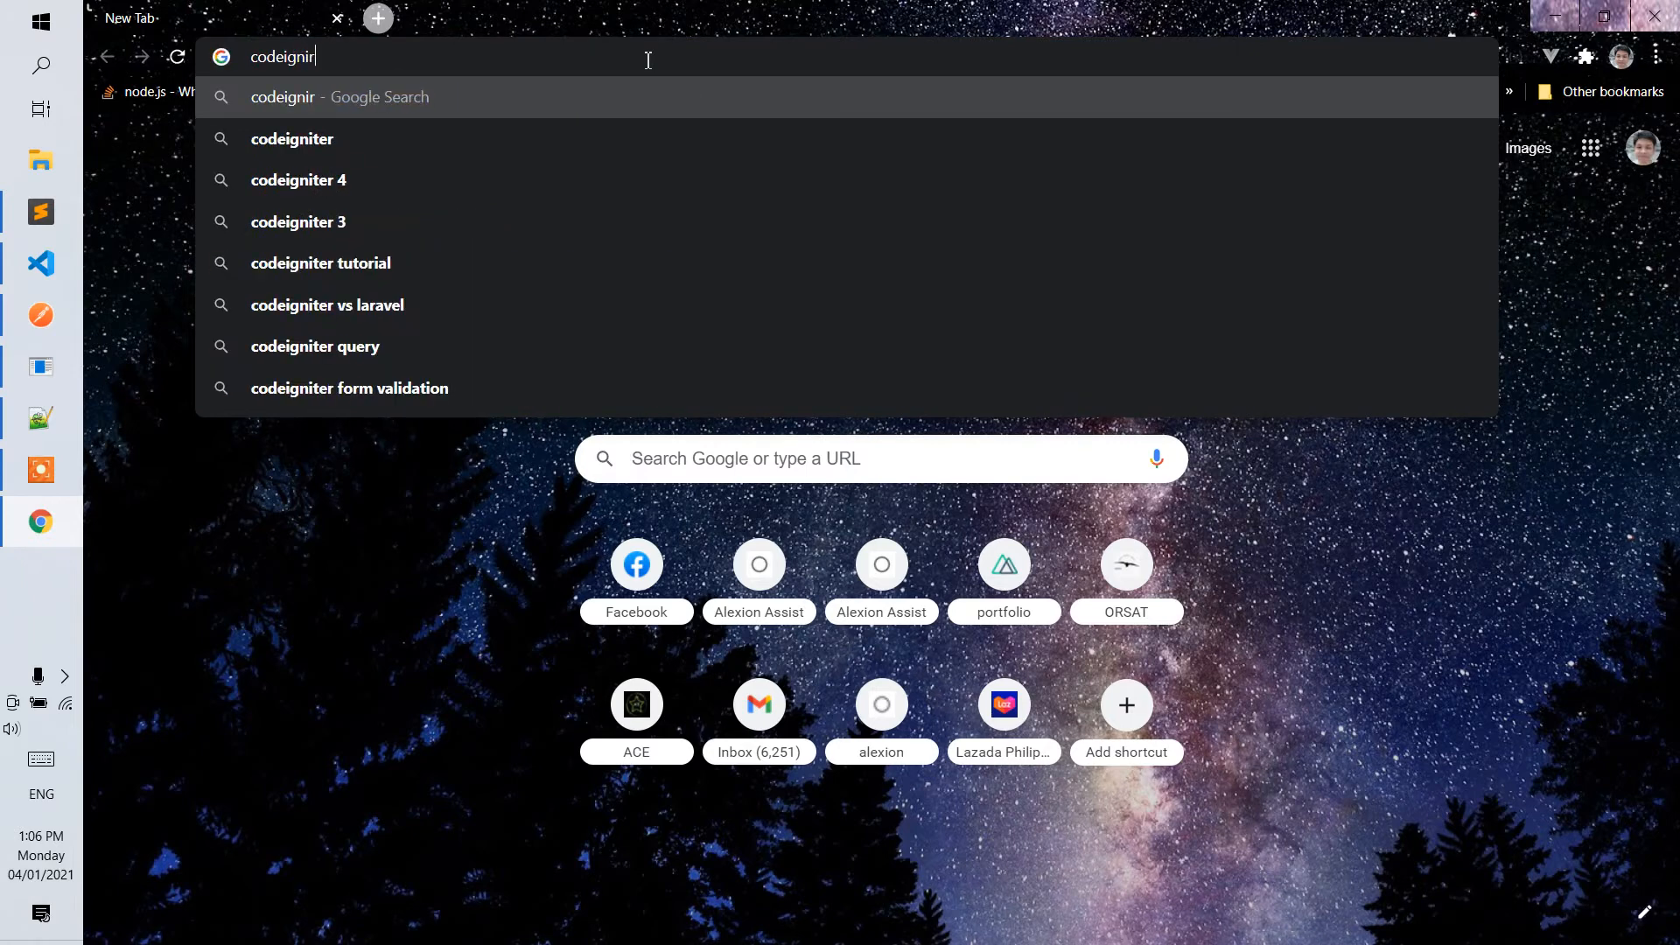
{"action": "key", "text": "BackSpace"}
{"action": "type", "text": "ter4"}
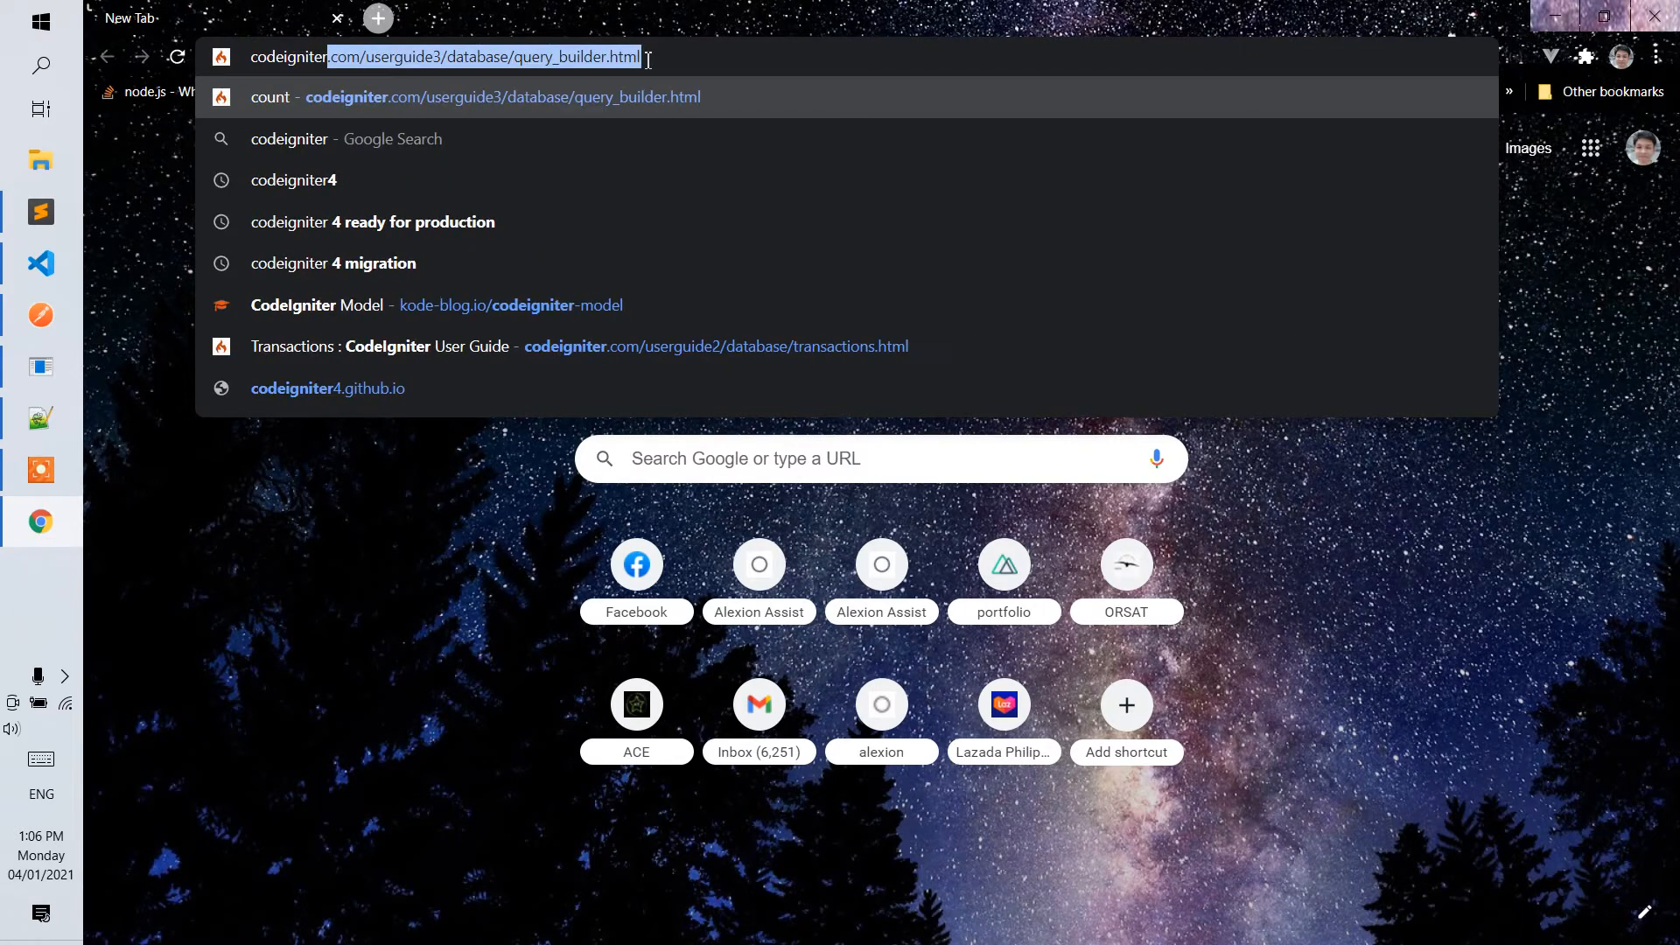
{"action": "key", "text": "Return"}
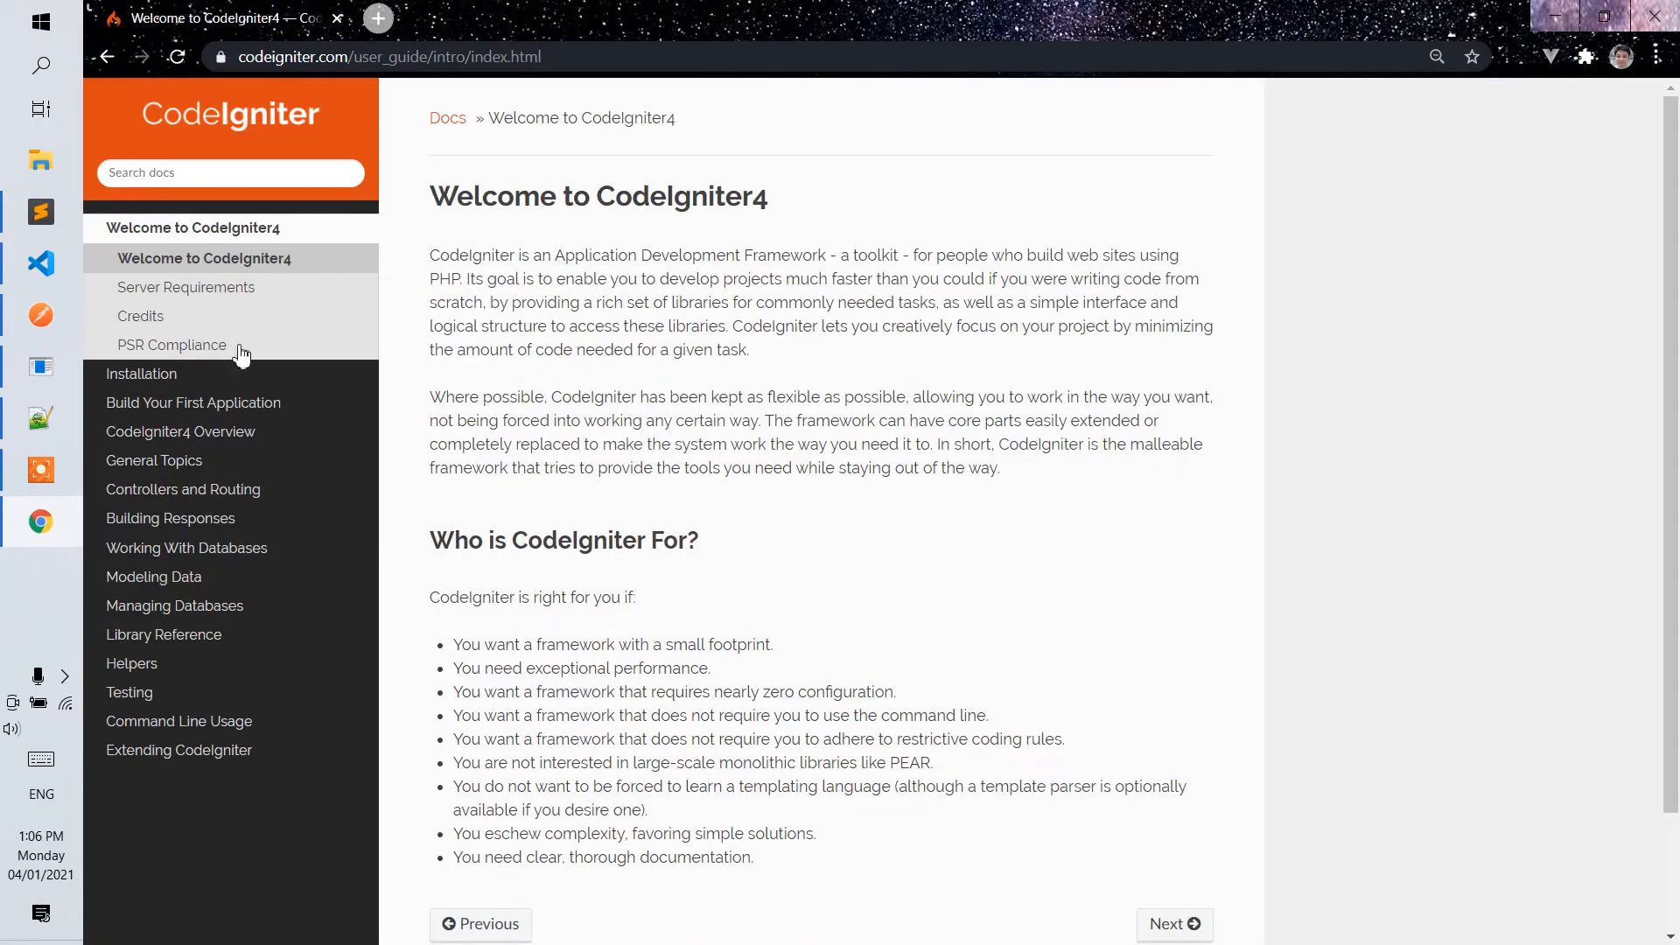
Open the Composer Installation page in the user guide's Installation section and go to its App Starter instructions.
{"action": "scroll", "coordinate": [660, 387], "scroll_direction": "down", "scroll_amount": 2}
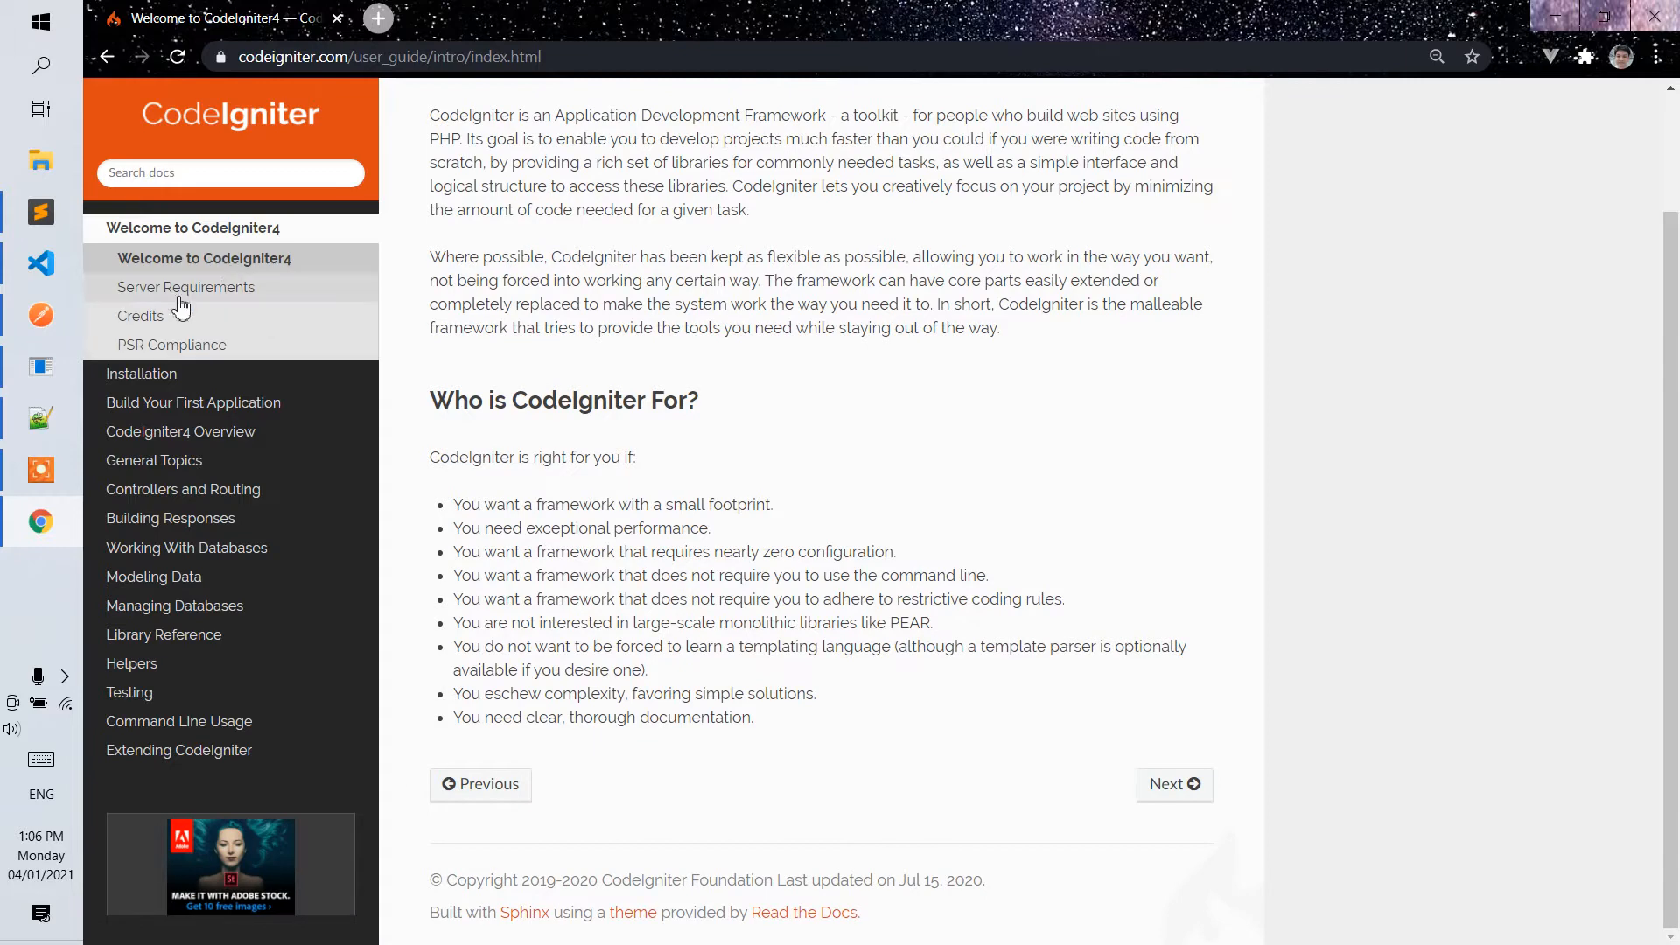
{"action": "left_click", "coordinate": [194, 379]}
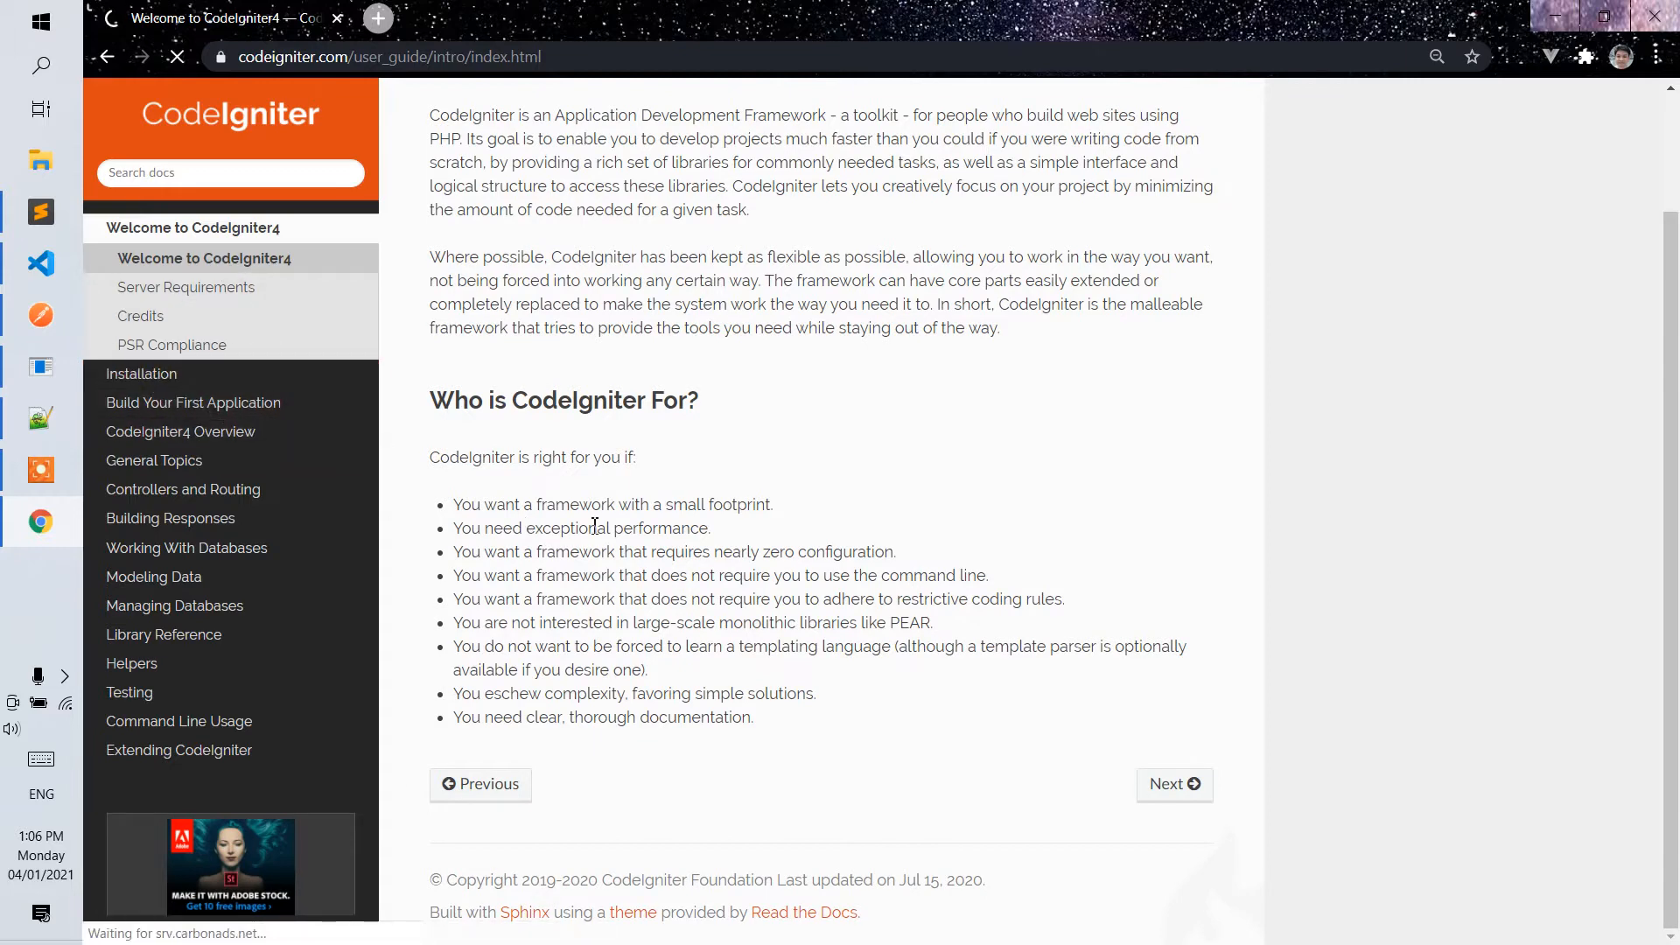
{"action": "scroll", "coordinate": [761, 547], "scroll_direction": "down", "scroll_amount": 1}
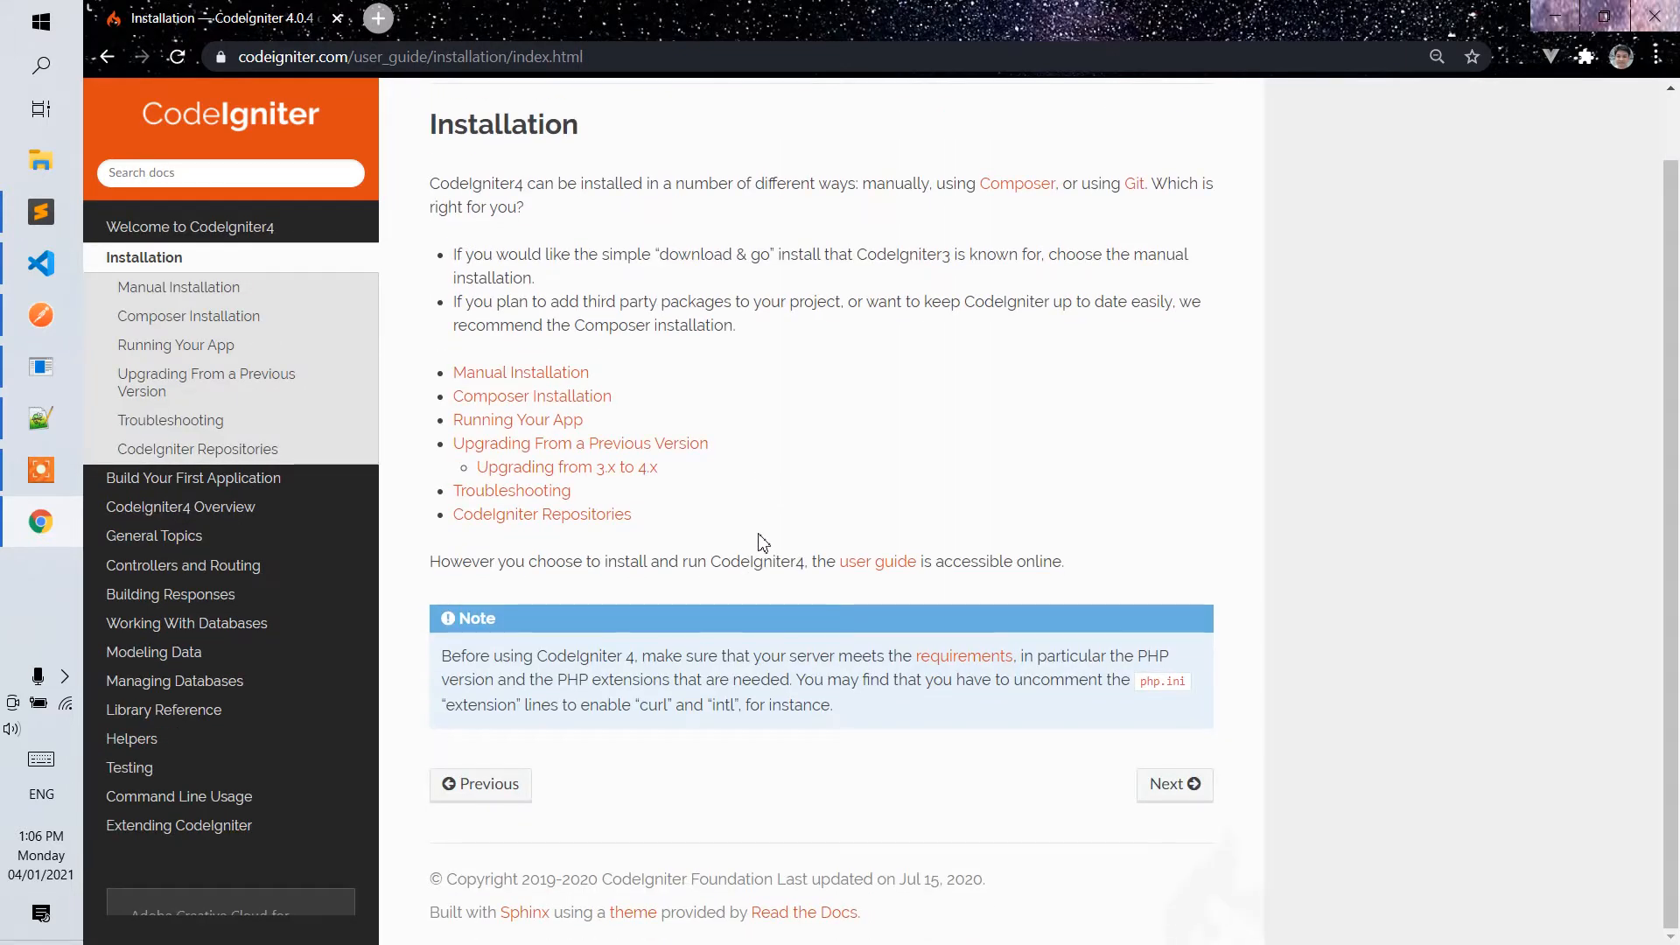
{"action": "left_click", "coordinate": [536, 396]}
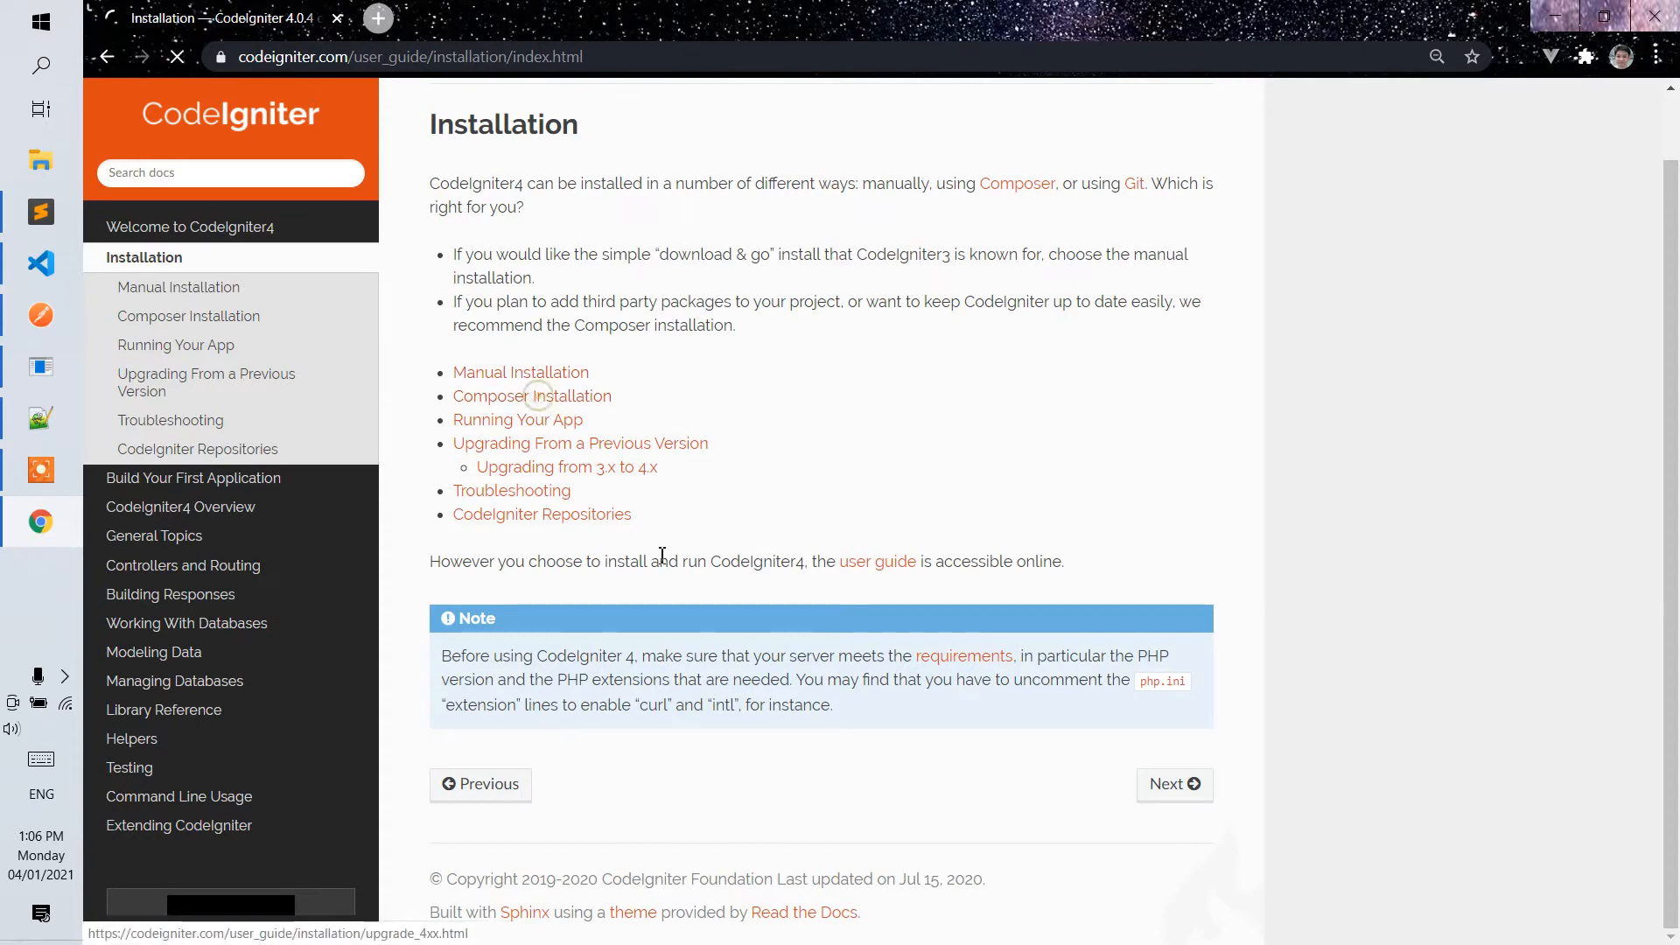
{"action": "scroll", "coordinate": [682, 665], "scroll_direction": "down", "scroll_amount": 5}
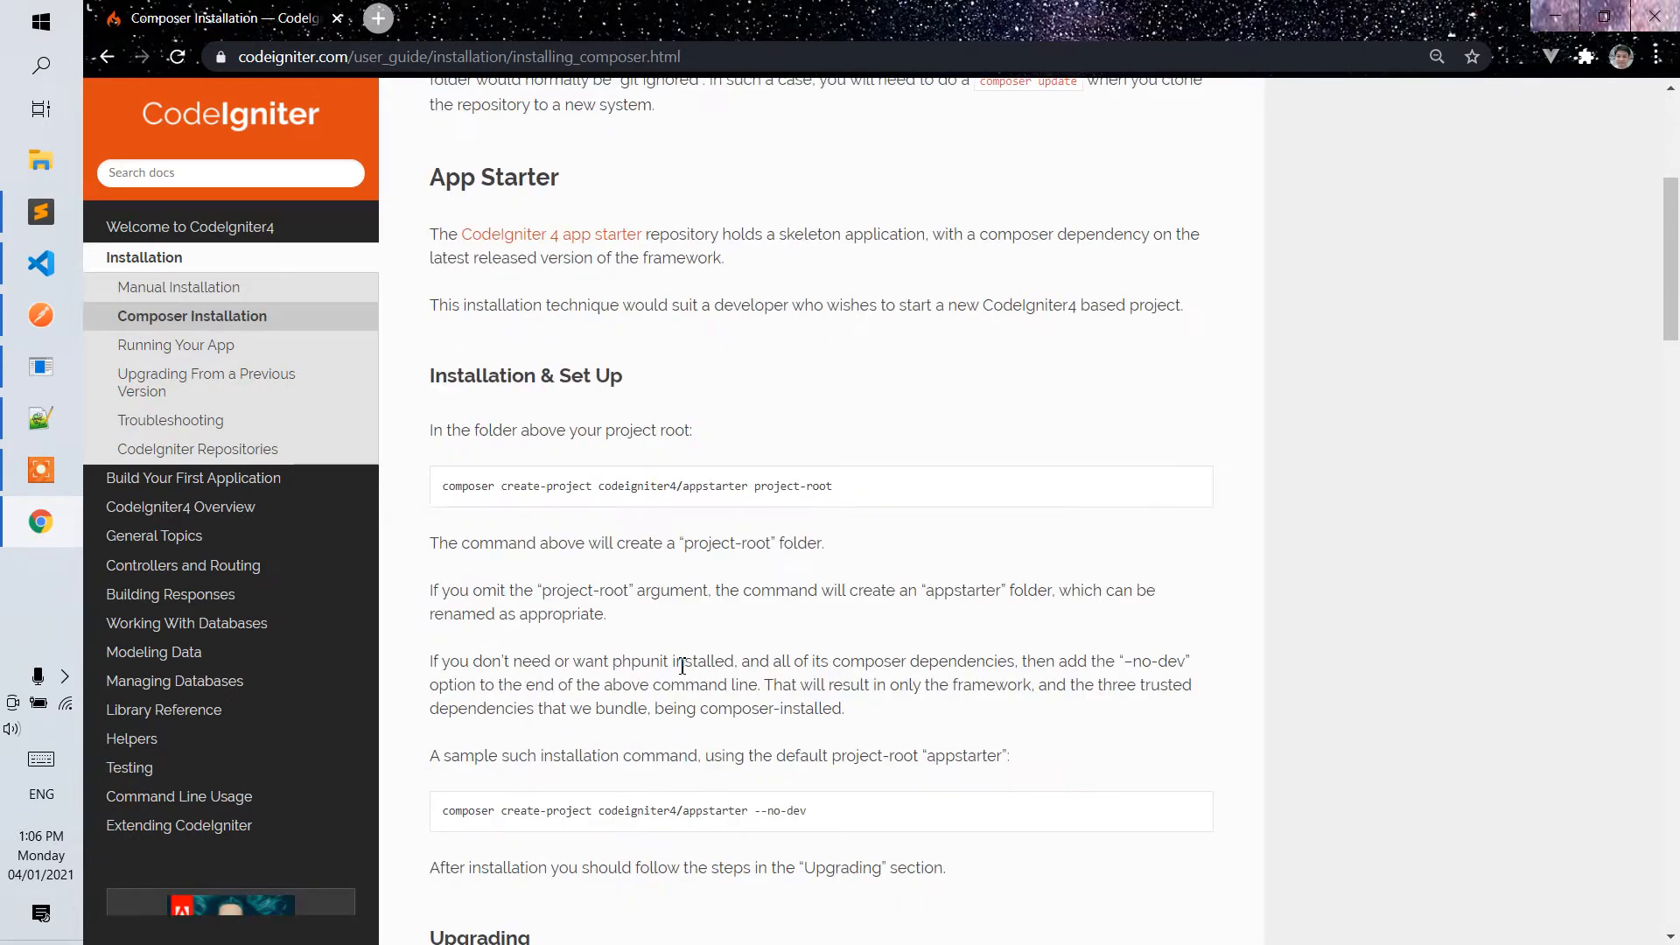
Copy the command "composer create-project codeigniter4/appstarter project-root" from the Installation & Set Up section.
{"action": "left_click_drag", "start_coordinate": [893, 492], "coordinate": [445, 487]}
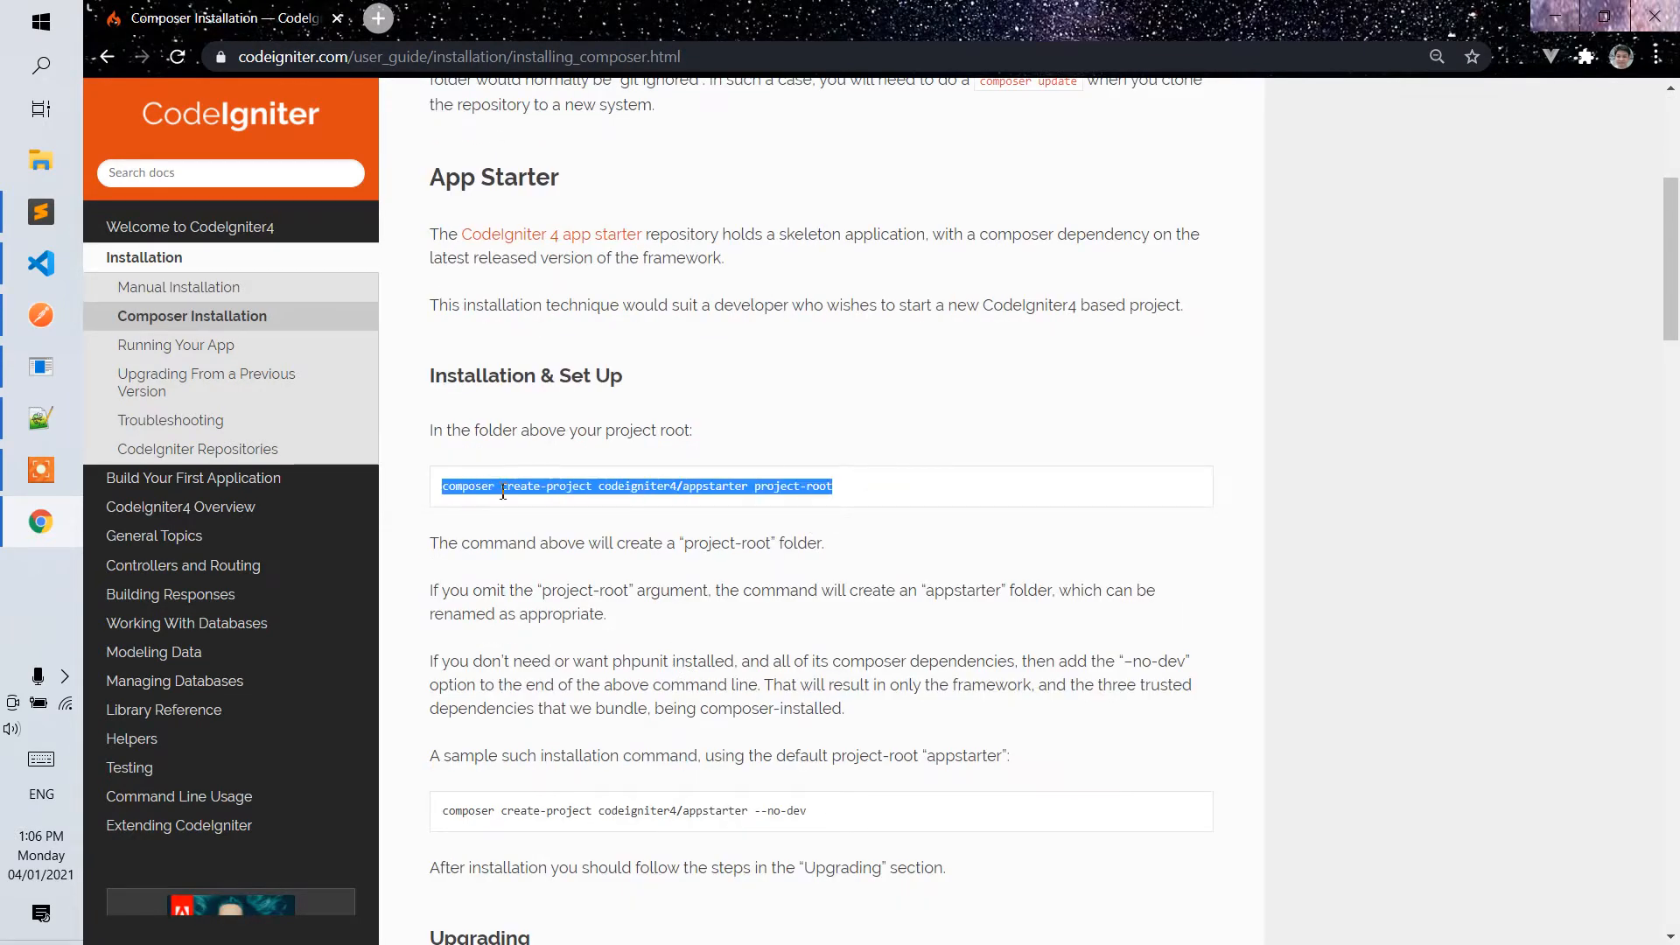
{"action": "right_click", "coordinate": [498, 490]}
{"action": "left_click", "coordinate": [540, 507]}
Search for composer in a new browser tab and open the getcomposer.org website.
{"action": "left_click", "coordinate": [378, 18]}
{"action": "left_click", "coordinate": [413, 57]}
{"action": "type", "text": "cop"}
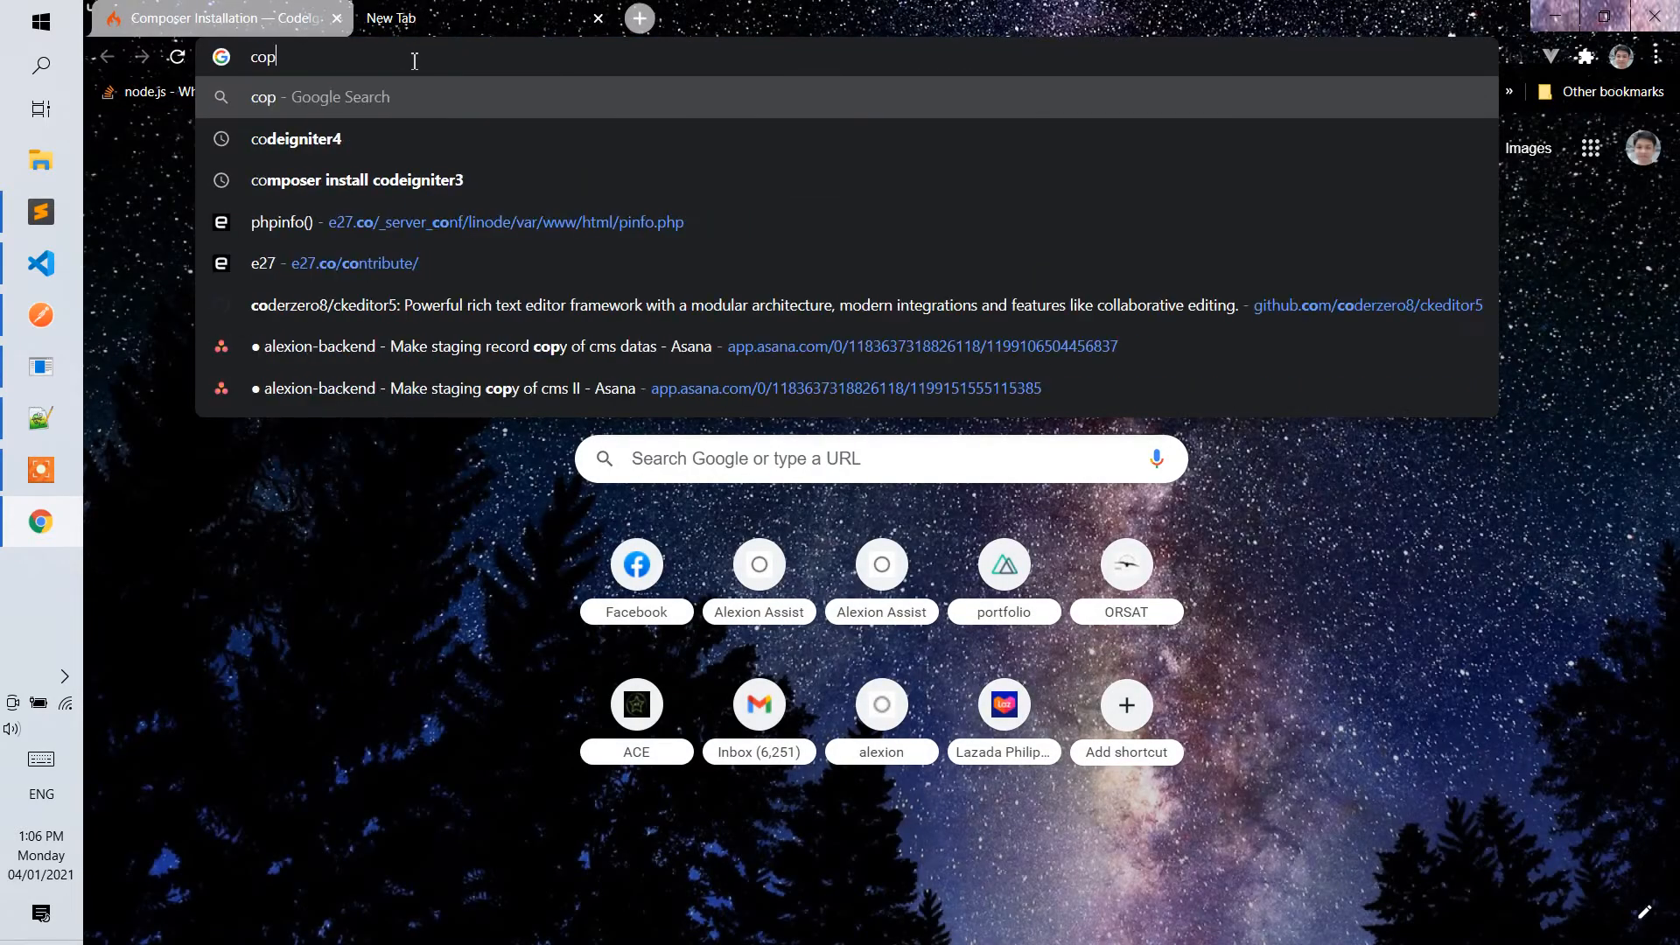
{"action": "key", "text": "BackSpace"}
{"action": "key", "text": "BackSpace"}
{"action": "type", "text": "omposer install codeigniter3"}
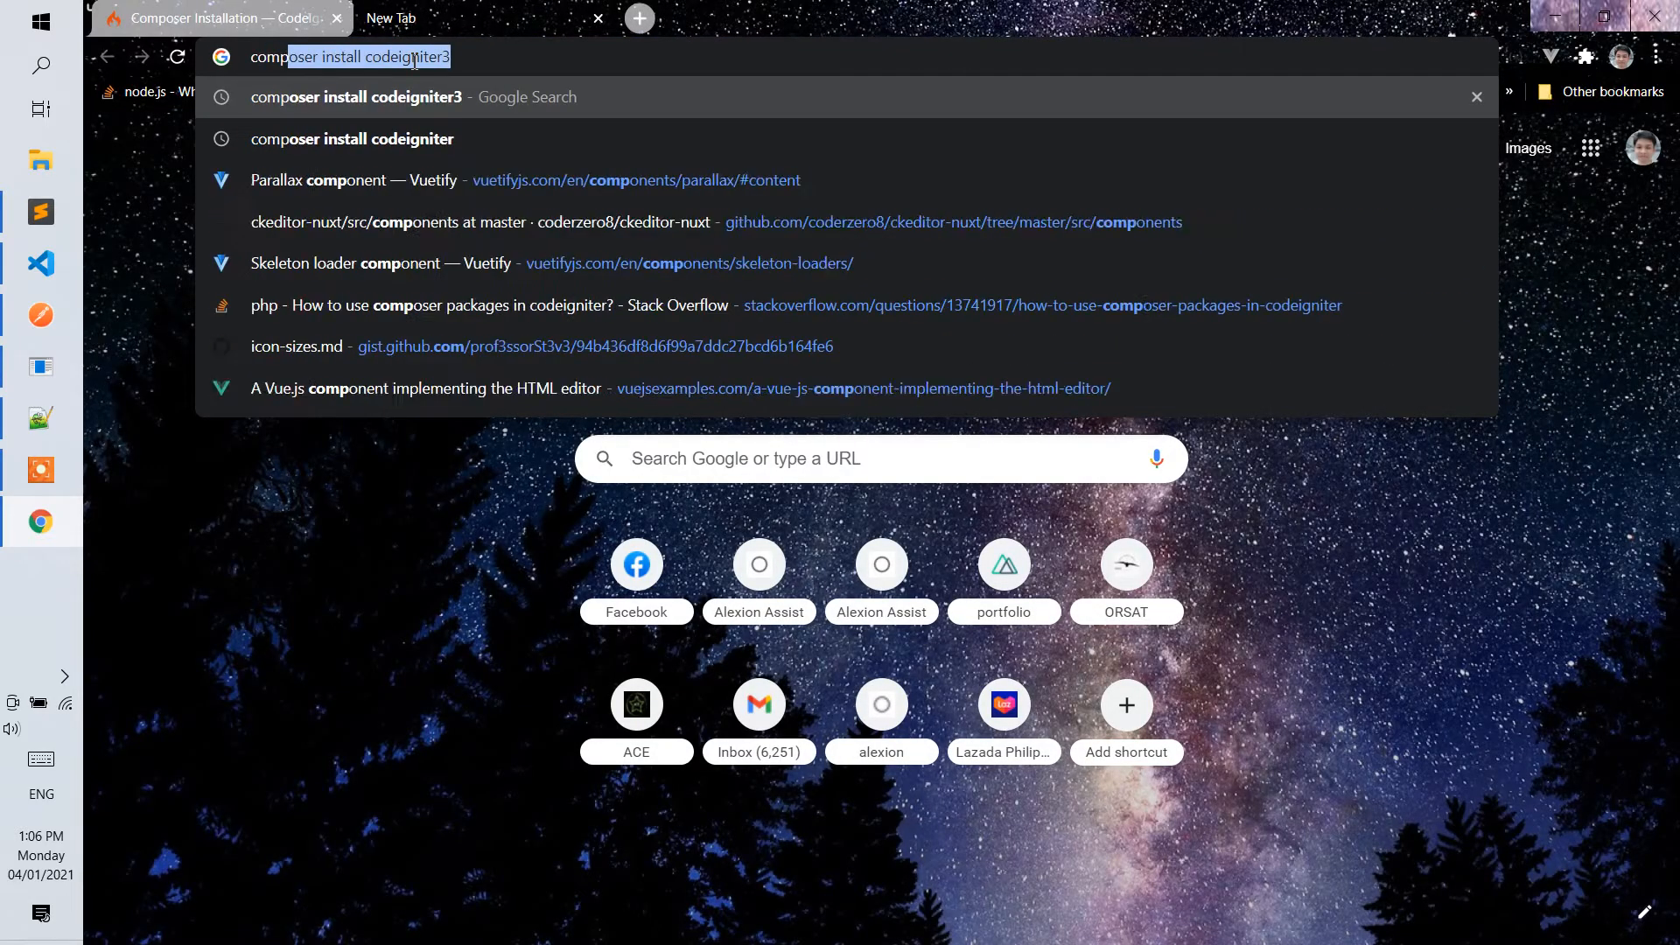
{"action": "key", "text": "Right"}
{"action": "key", "text": "BackSpace"}
{"action": "key", "text": "BackSpace"}
{"action": "key", "text": "BackSpace"}
{"action": "key", "text": "BackSpace"}
{"action": "key", "text": "BackSpace"}
{"action": "key", "text": "BackSpace"}
{"action": "key", "text": "BackSpace"}
{"action": "key", "text": "BackSpace"}
{"action": "key", "text": "BackSpace"}
{"action": "key", "text": "BackSpace"}
{"action": "key", "text": "BackSpace"}
{"action": "key", "text": "BackSpace"}
{"action": "key", "text": "BackSpace"}
{"action": "key", "text": "BackSpace"}
{"action": "key", "text": "BackSpace"}
{"action": "key", "text": "BackSpace"}
{"action": "key", "text": "BackSpace"}
{"action": "key", "text": "BackSpace"}
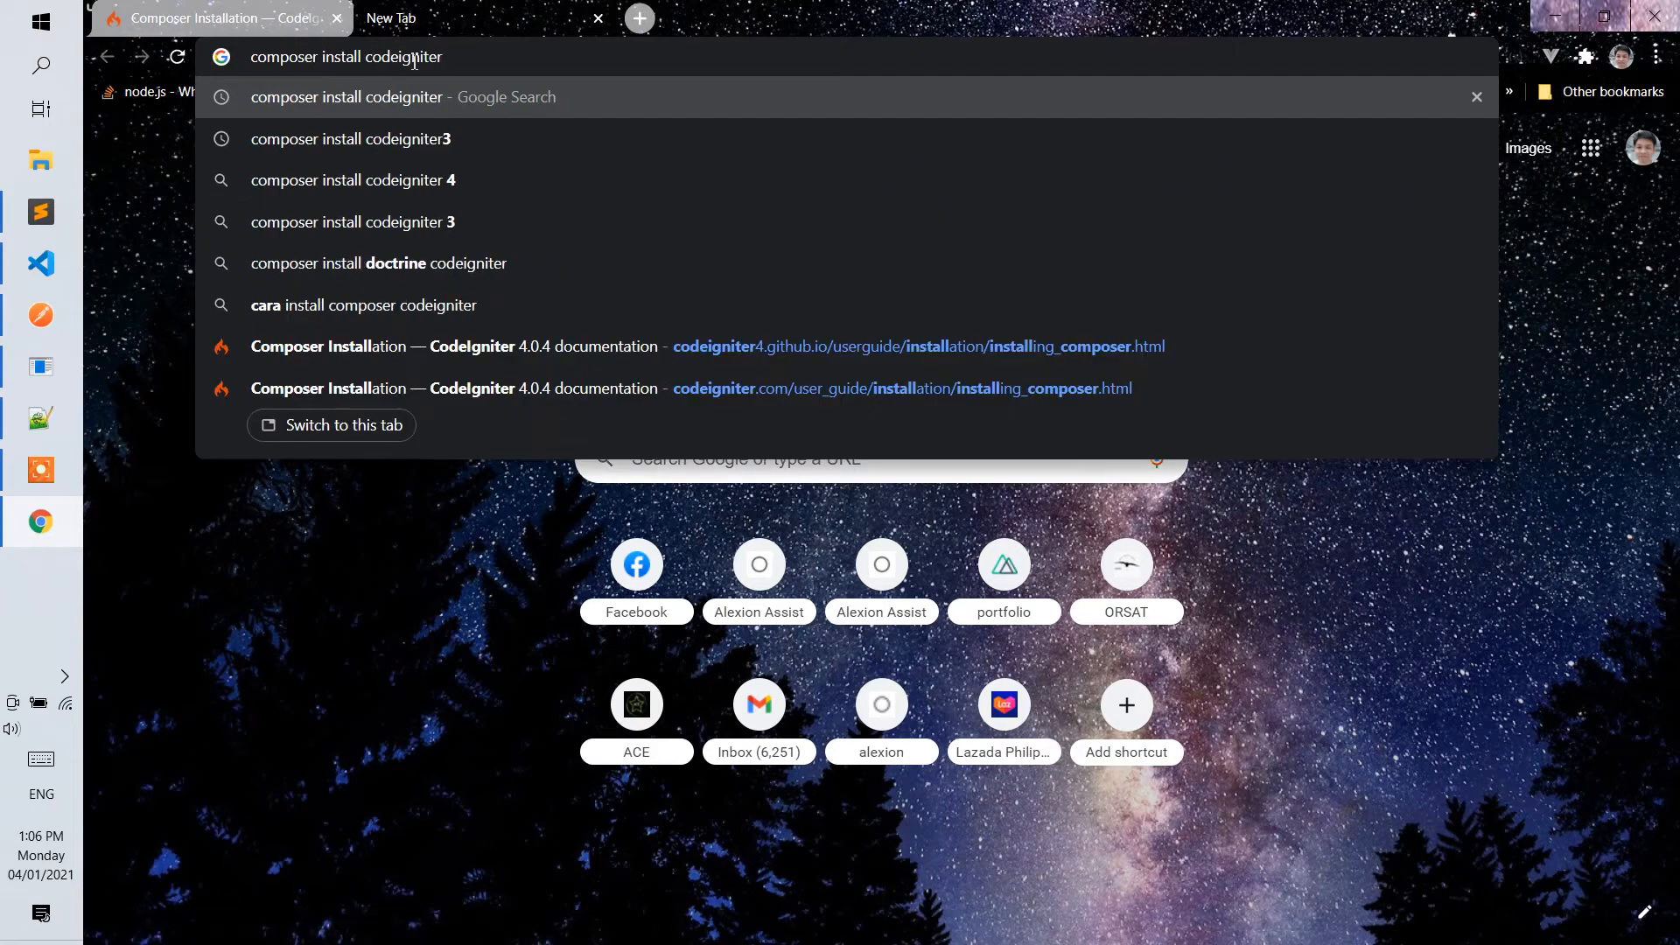
{"action": "key", "text": "BackSpace"}
{"action": "key", "text": "BackSpace"}
{"action": "key", "text": "Return"}
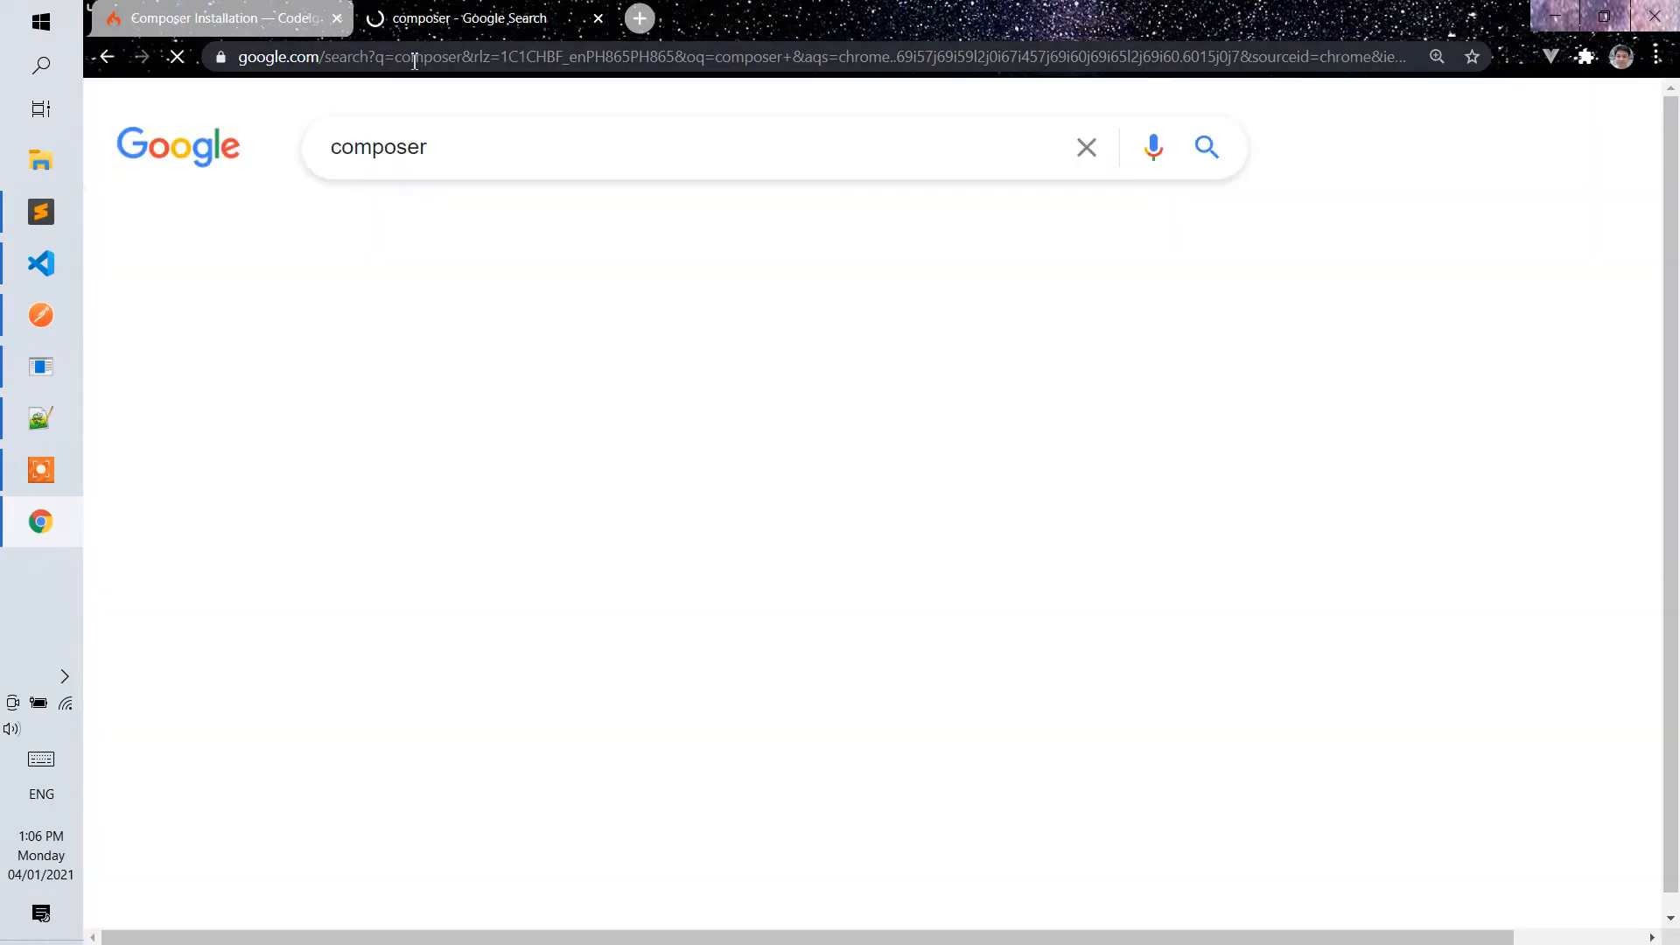
{"action": "left_click", "coordinate": [442, 398]}
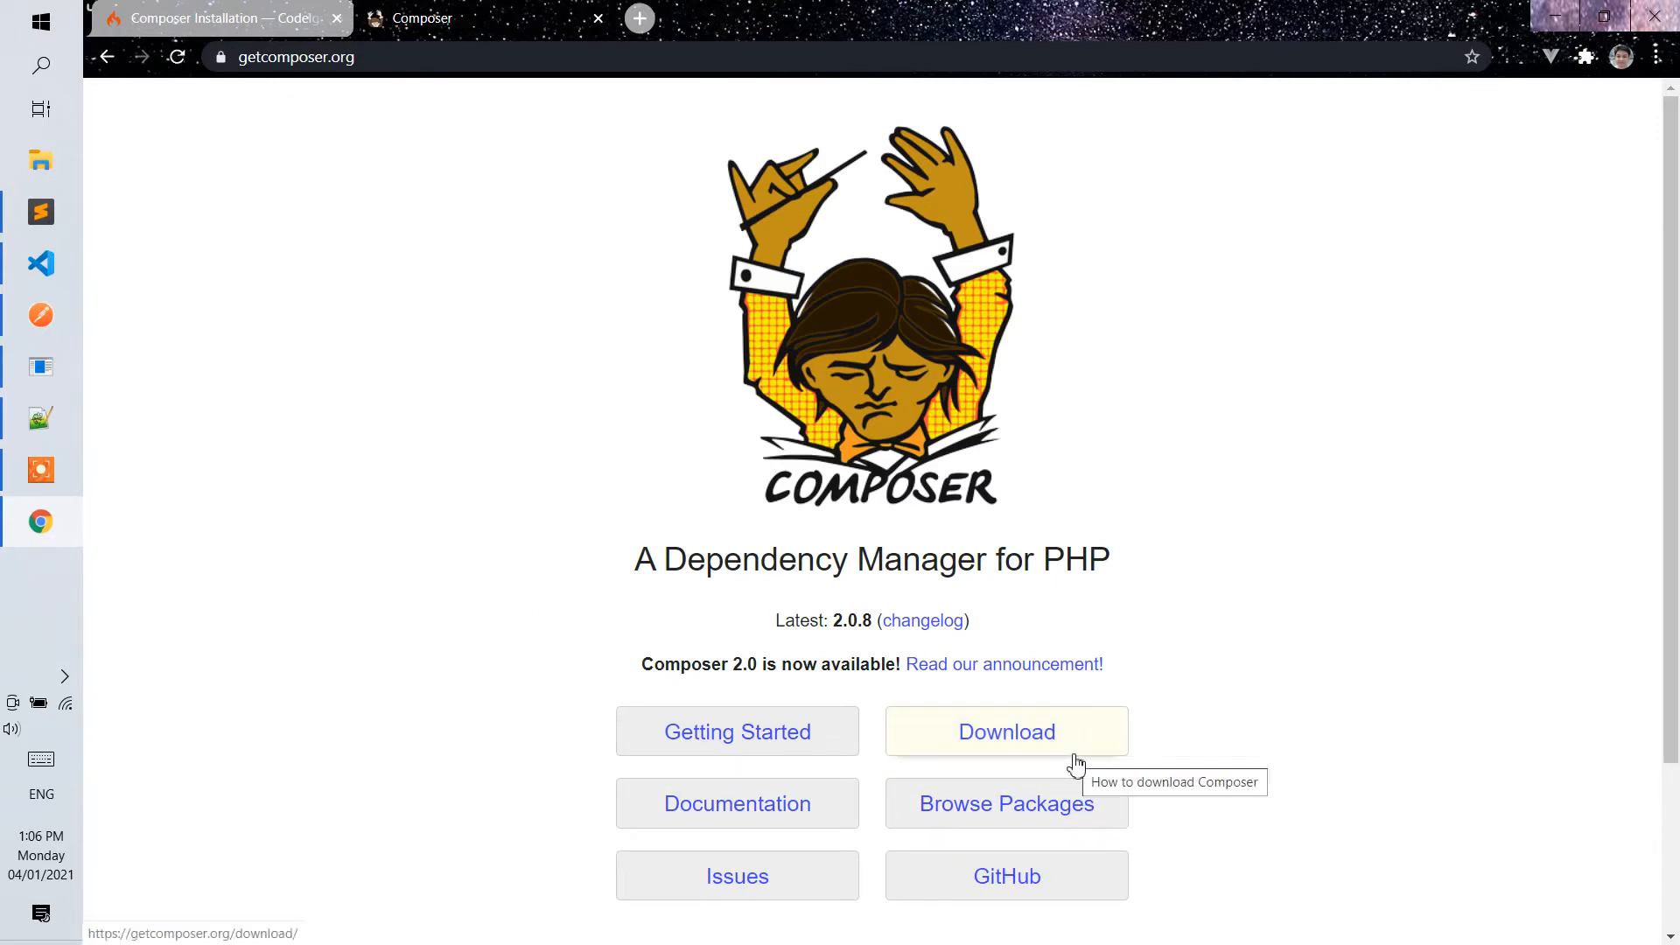
Return to the CodeIgniter Composer Installation page, then open Drive (C:) in File Explorer and minimize that window.
{"action": "left_click", "coordinate": [213, 30]}
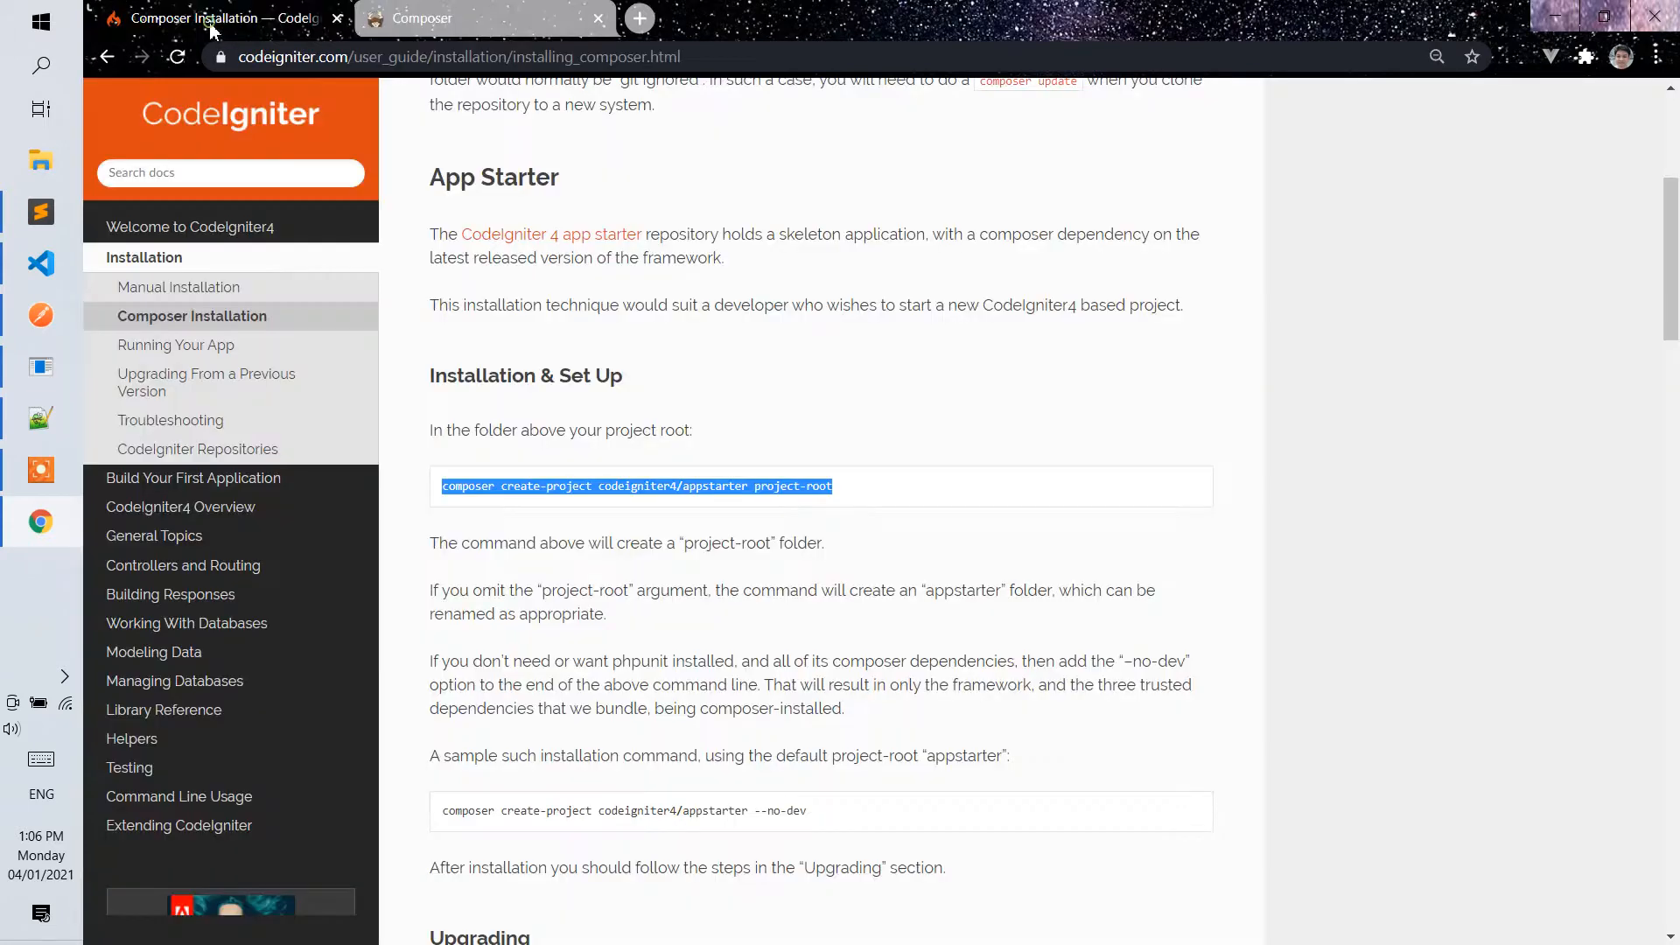
{"action": "left_click_drag", "start_coordinate": [865, 490], "coordinate": [456, 482]}
{"action": "left_click", "coordinate": [41, 160]}
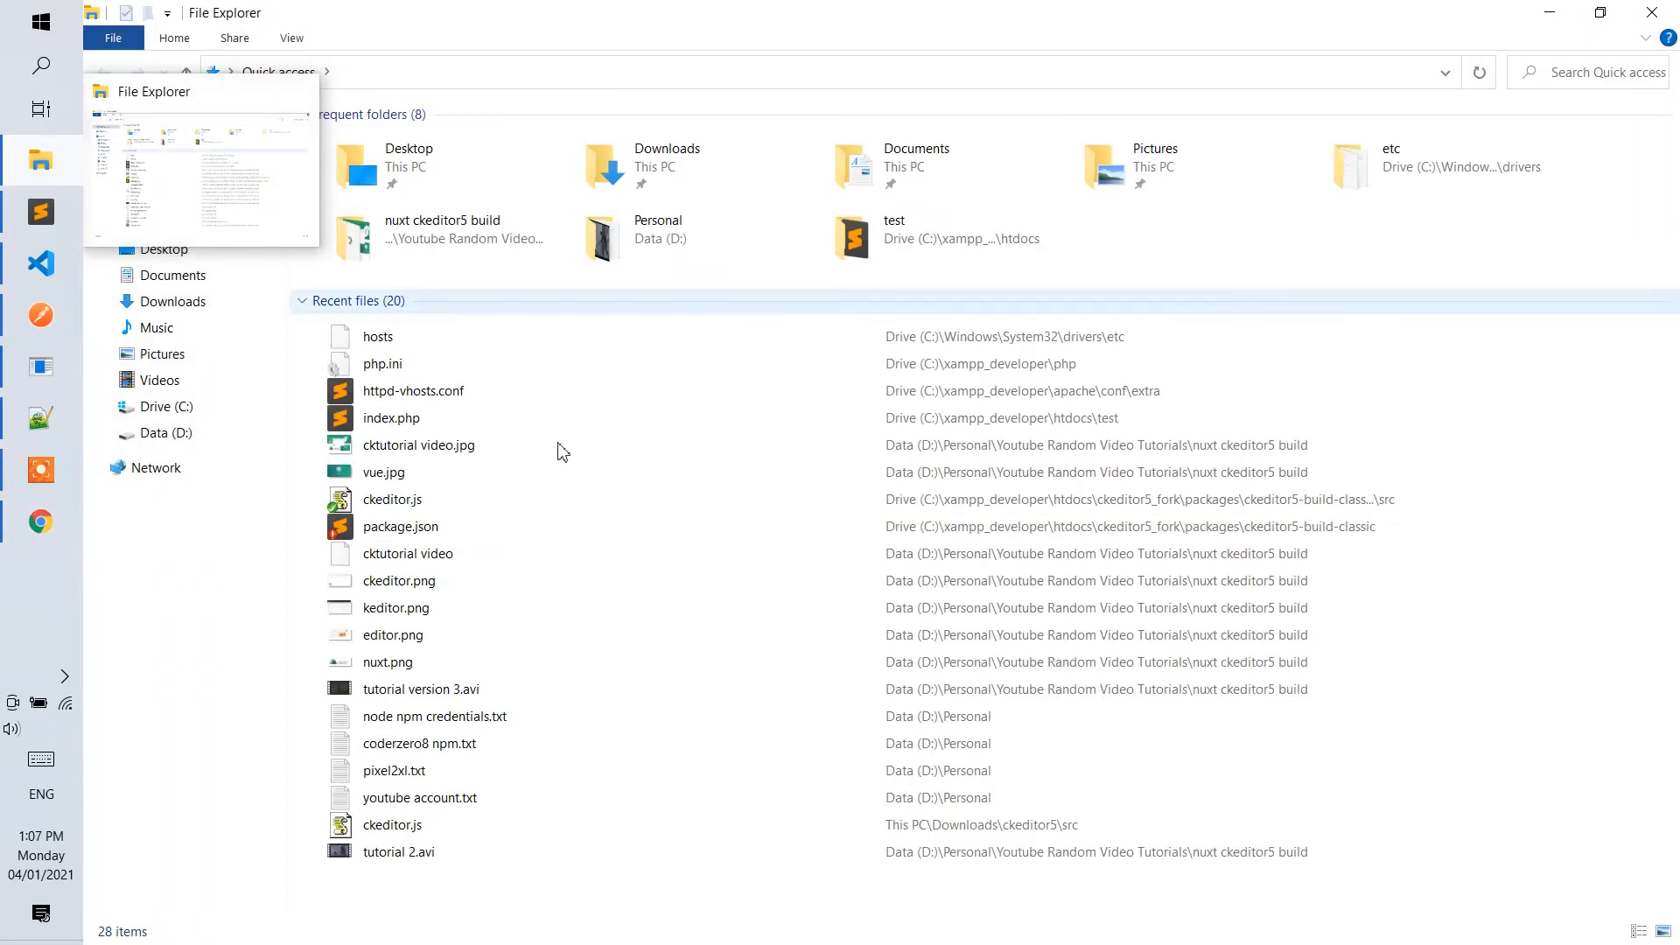
{"action": "left_click", "coordinate": [153, 406]}
{"action": "left_click", "coordinate": [1552, 16]}
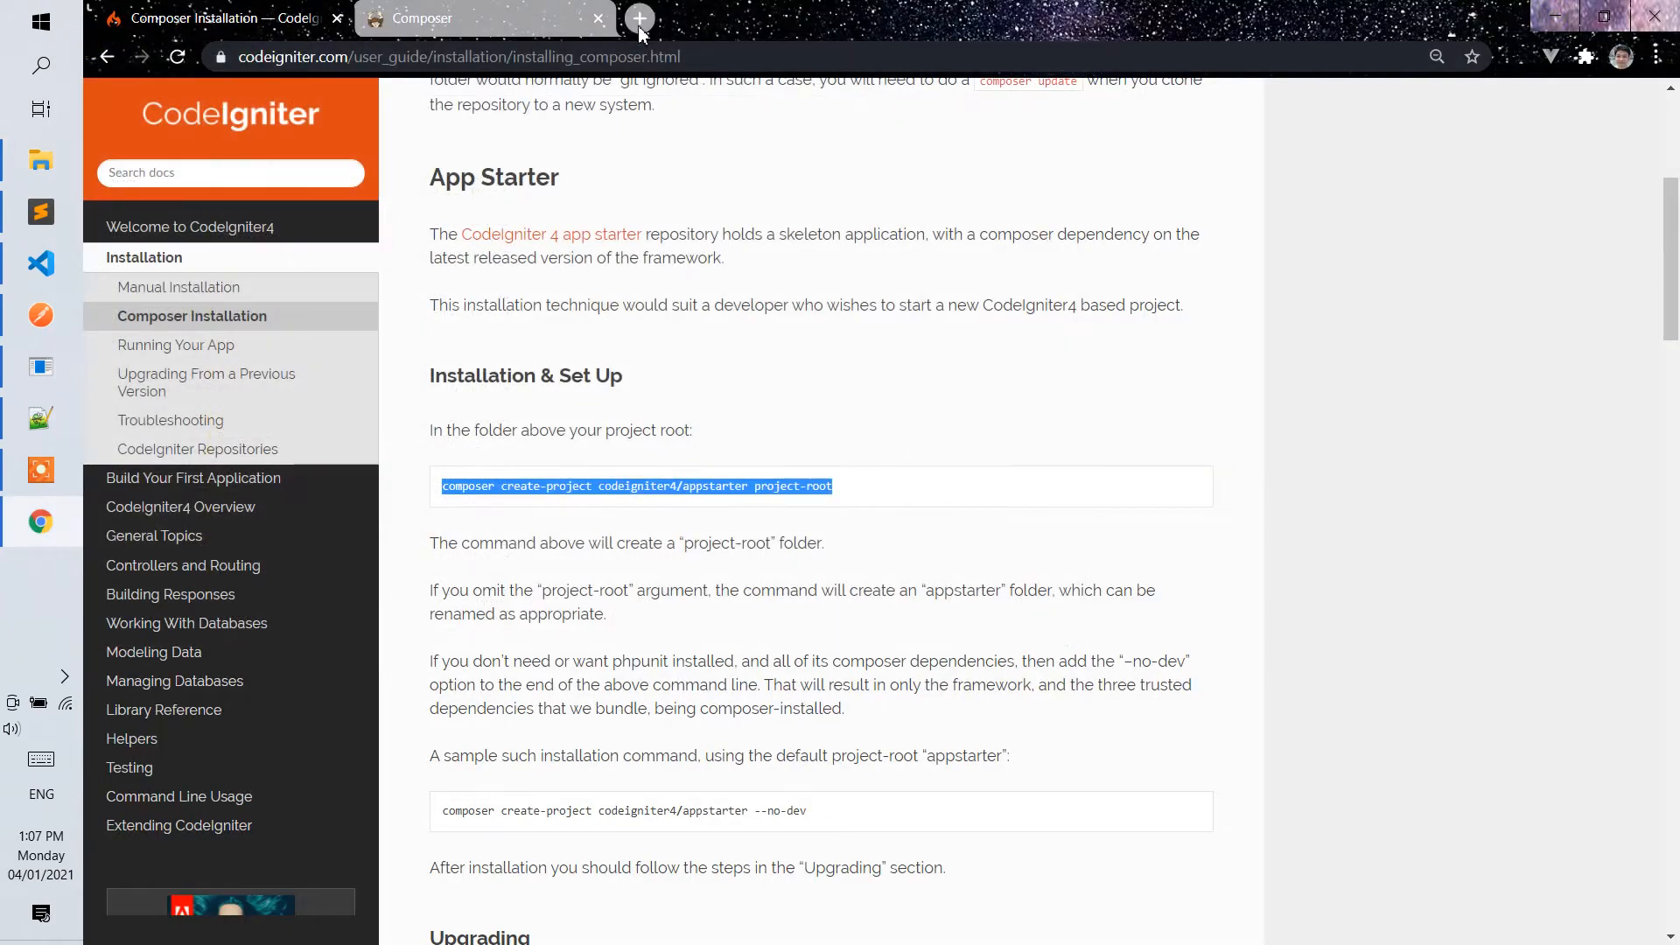
Search for xampp in a new browser tab and open the Apache Friends website.
{"action": "left_click", "coordinate": [638, 24]}
{"action": "type", "text": "za"}
{"action": "key", "text": "BackSpace"}
{"action": "key", "text": "BackSpace"}
{"action": "type", "text": "xa"}
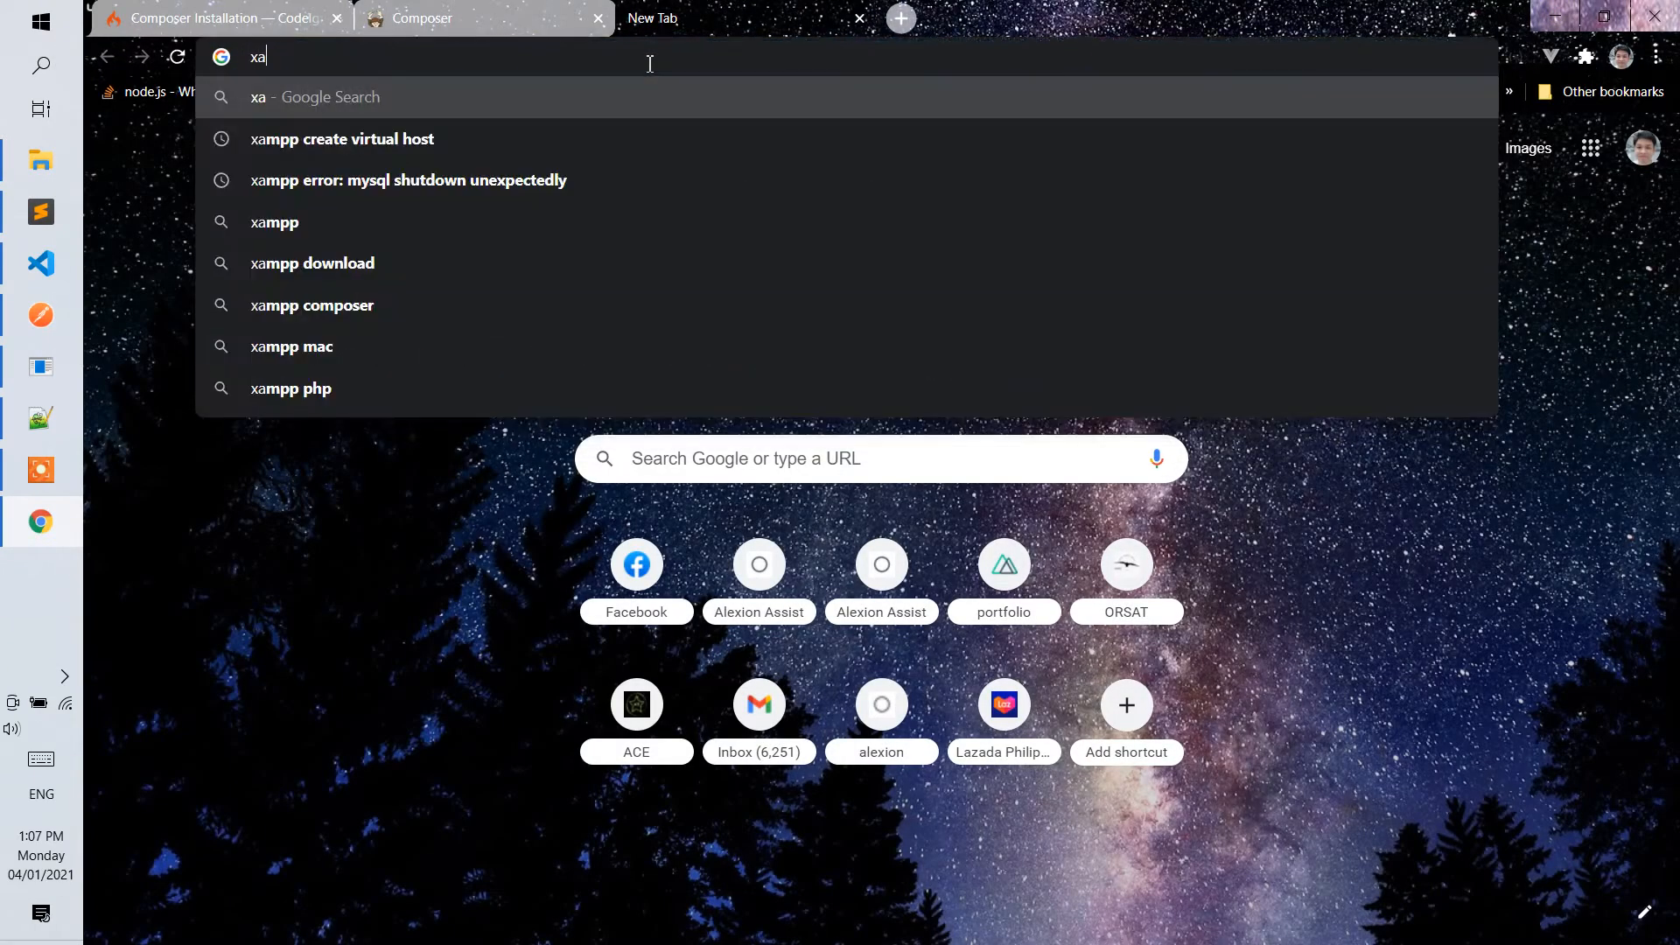
{"action": "type", "text": "mpp"}
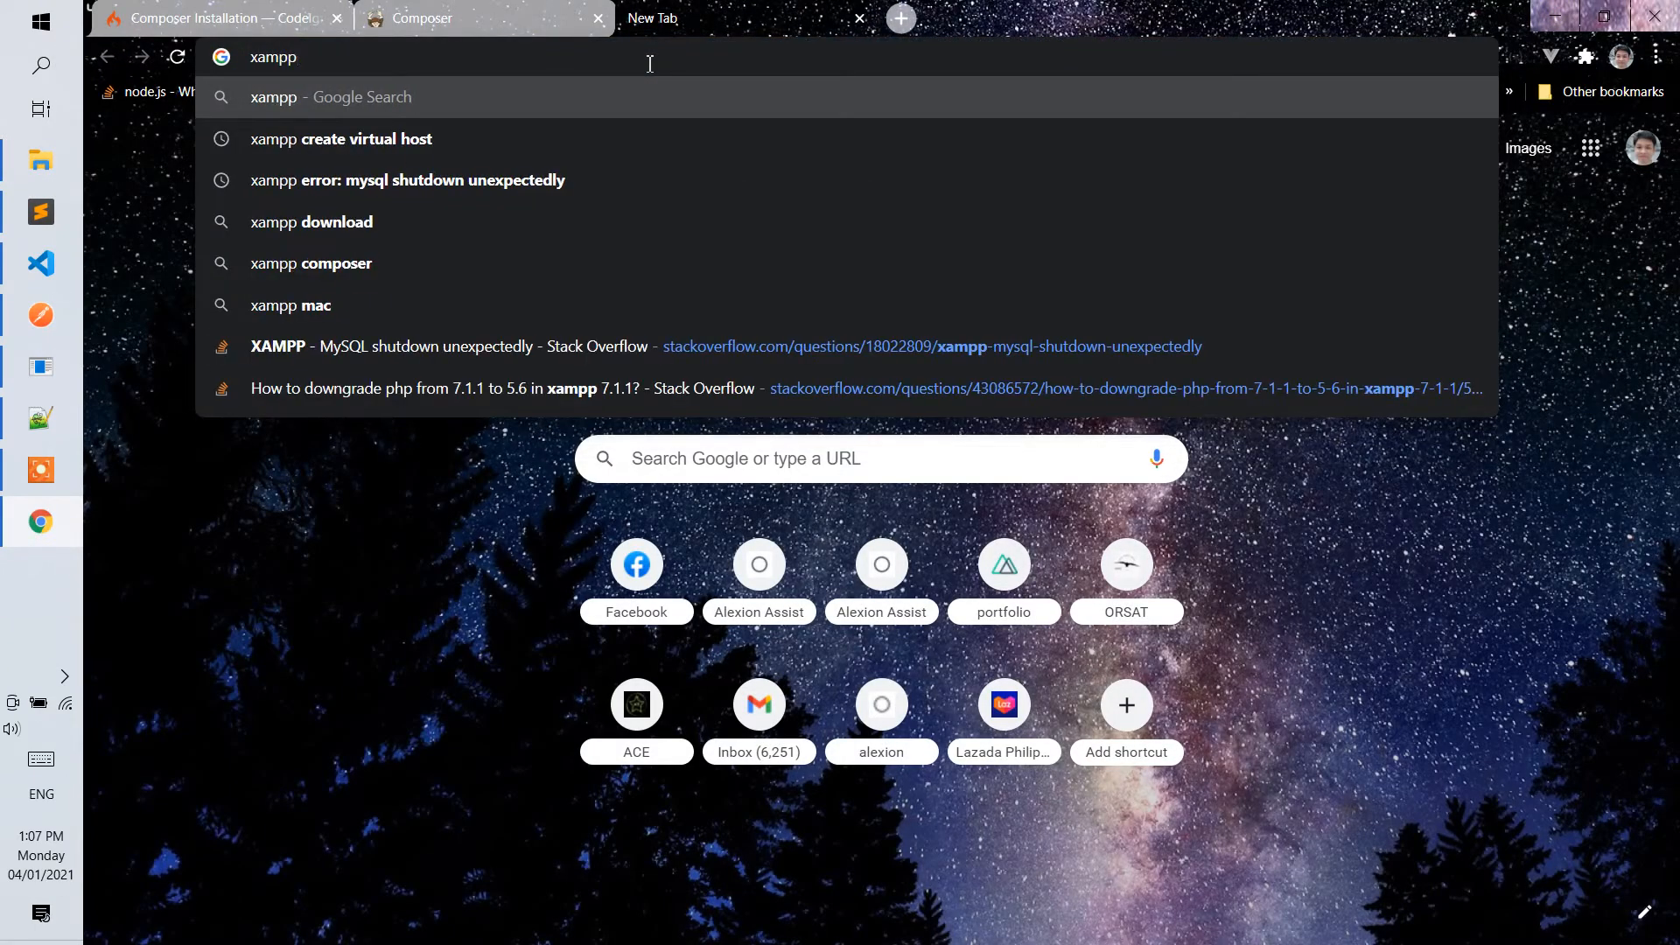
{"action": "key", "text": "Return"}
{"action": "left_click", "coordinate": [496, 392]}
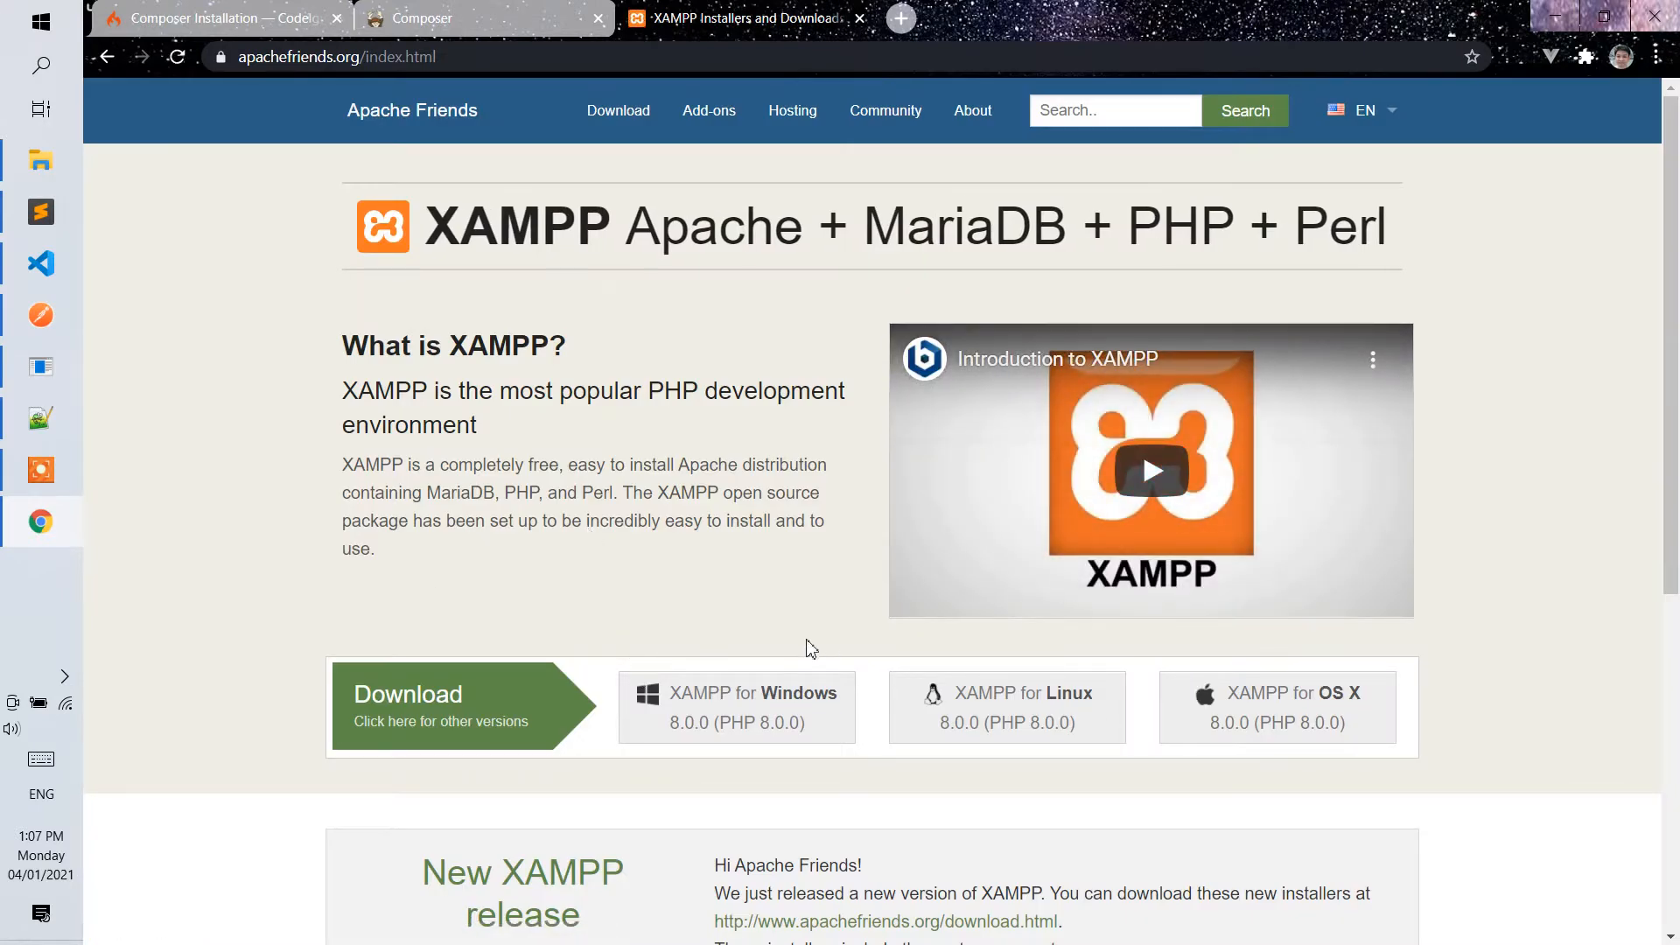
Return to the CodeIgniter documentation, then switch to File Explorer and open the xampp_developer\htdocs folder on Drive (C:).
{"action": "left_click", "coordinate": [363, 13]}
{"action": "left_click", "coordinate": [218, 16]}
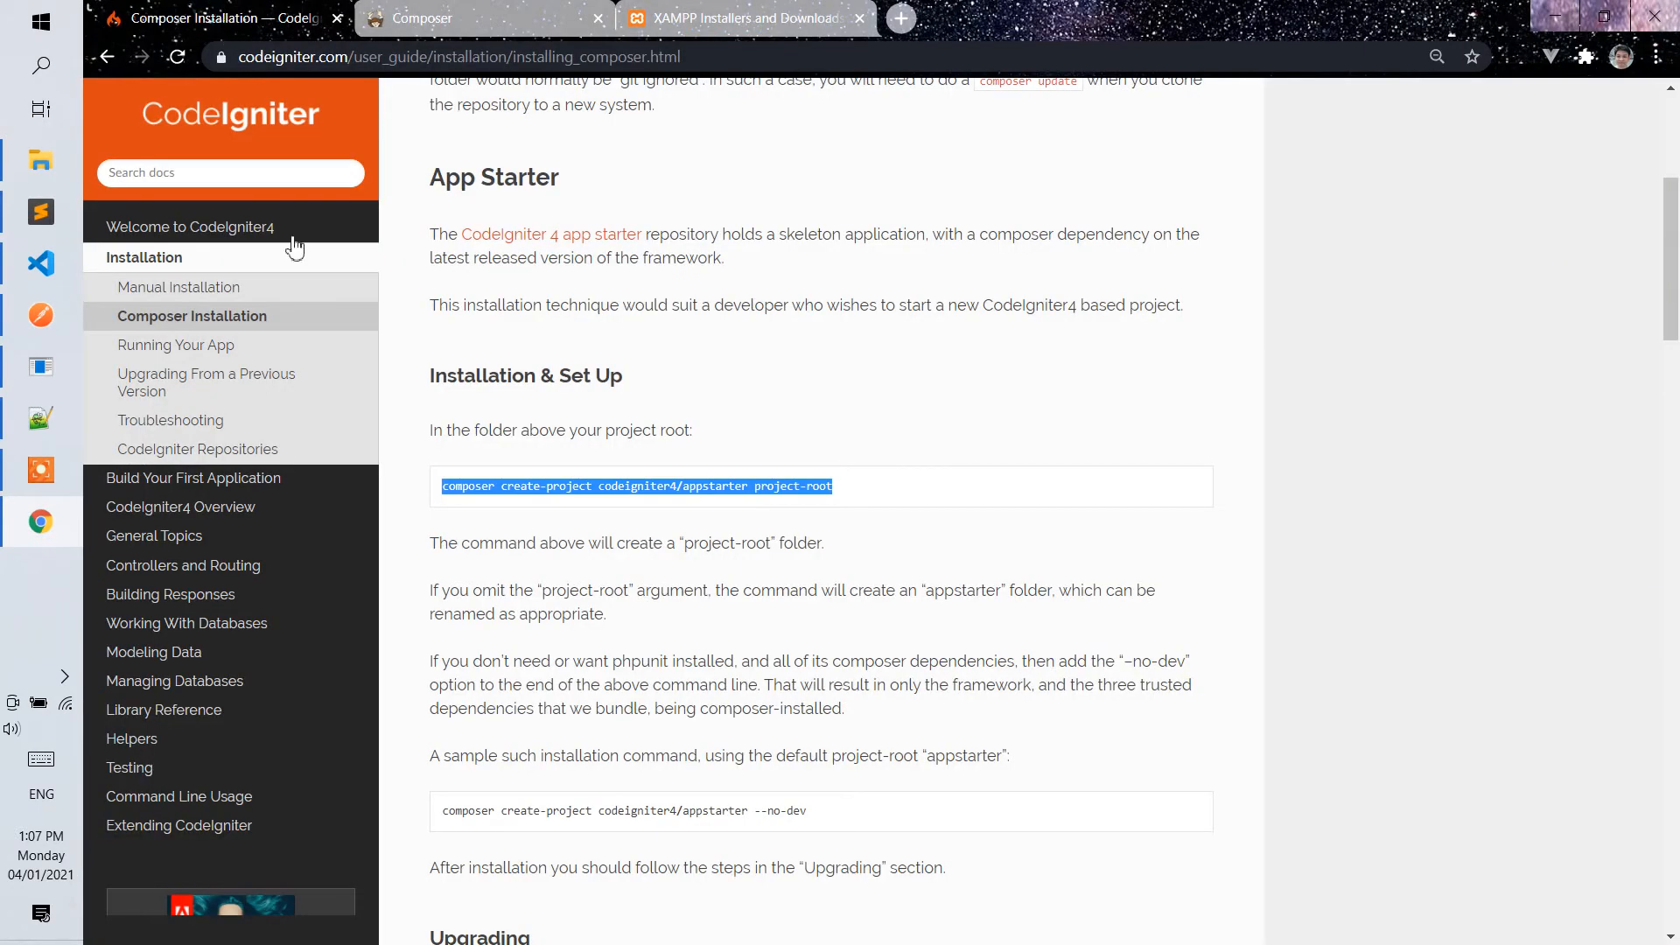
{"action": "left_click", "coordinate": [21, 147]}
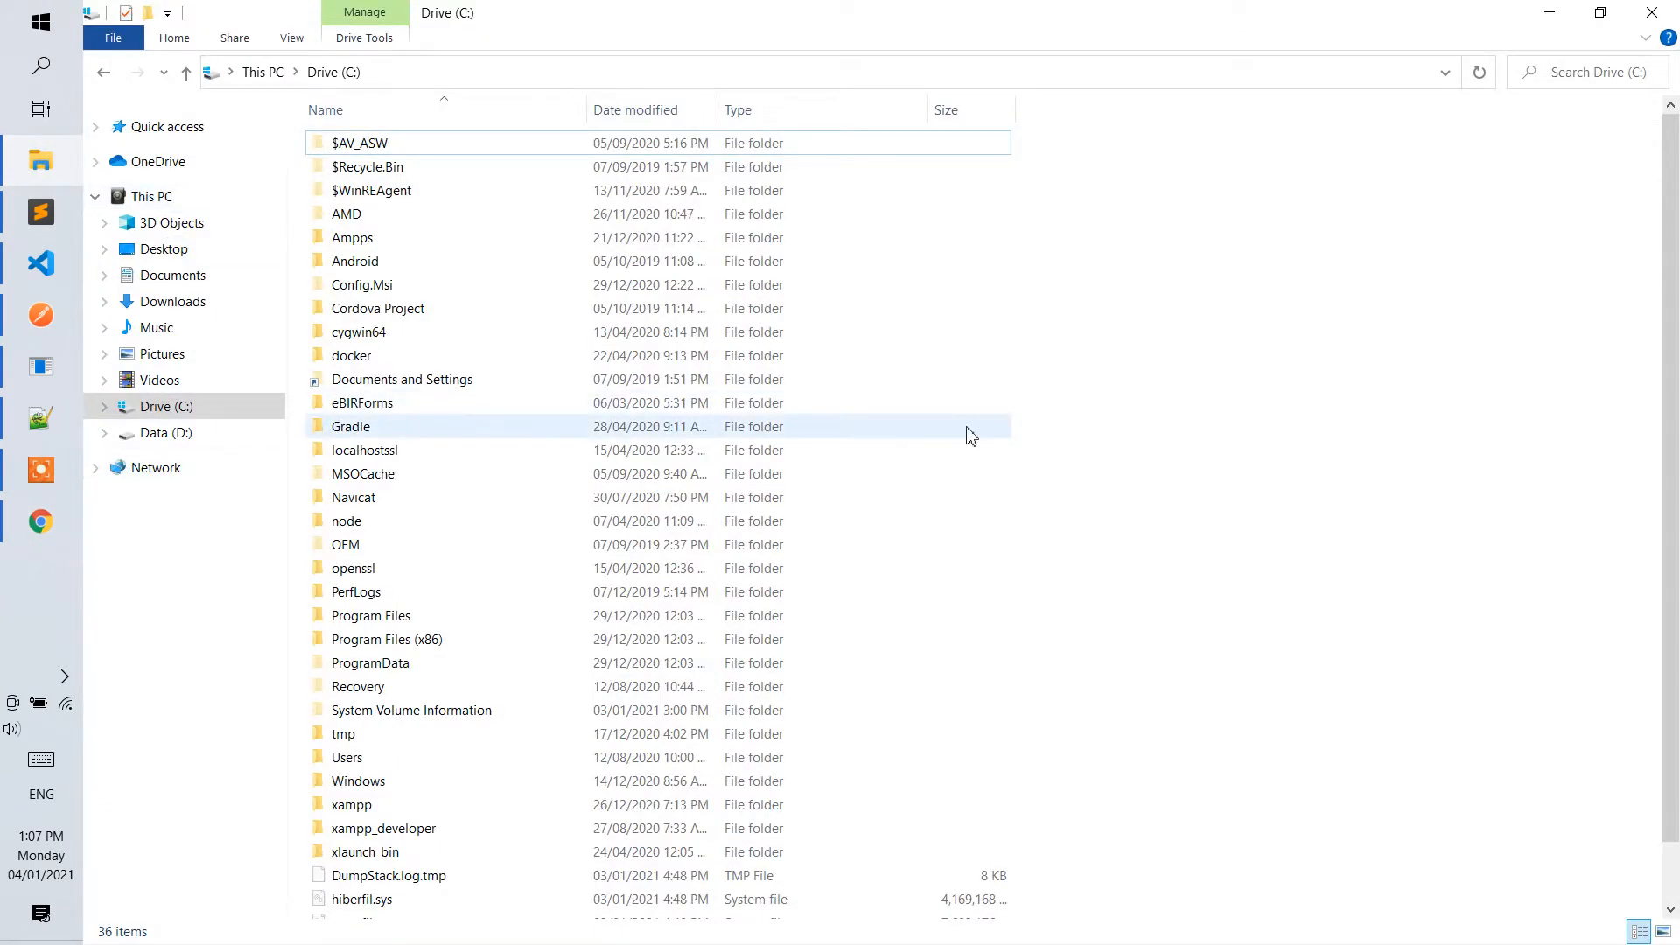
{"action": "scroll", "coordinate": [394, 648], "scroll_direction": "down", "scroll_amount": 2}
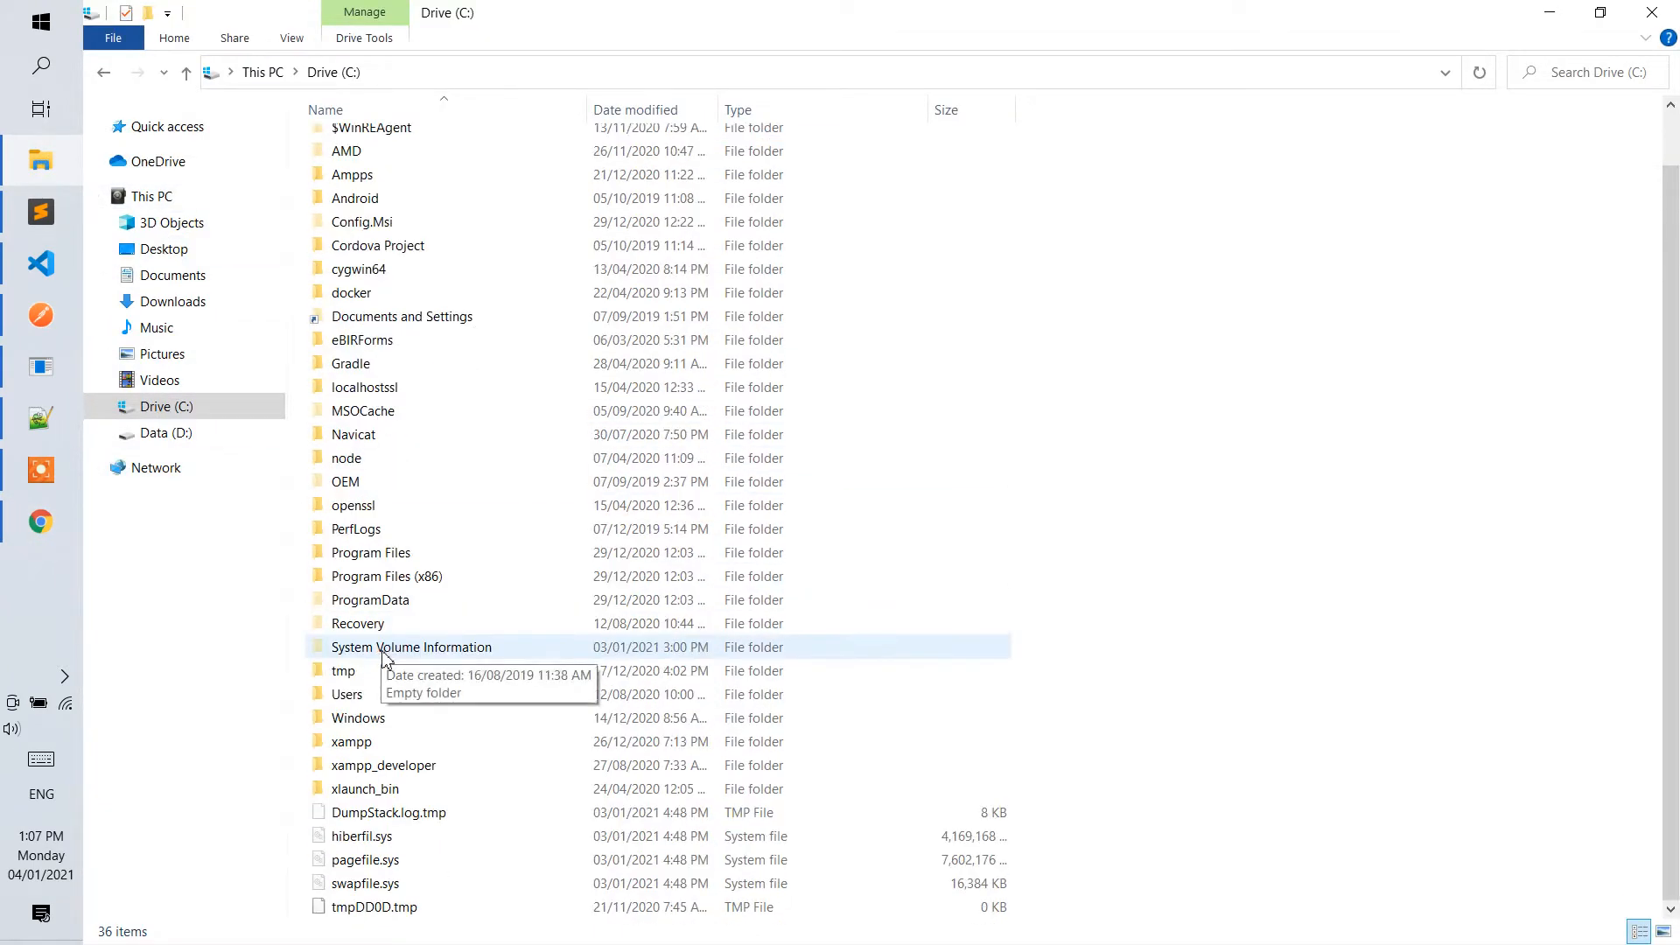
{"action": "double_click", "coordinate": [402, 766]}
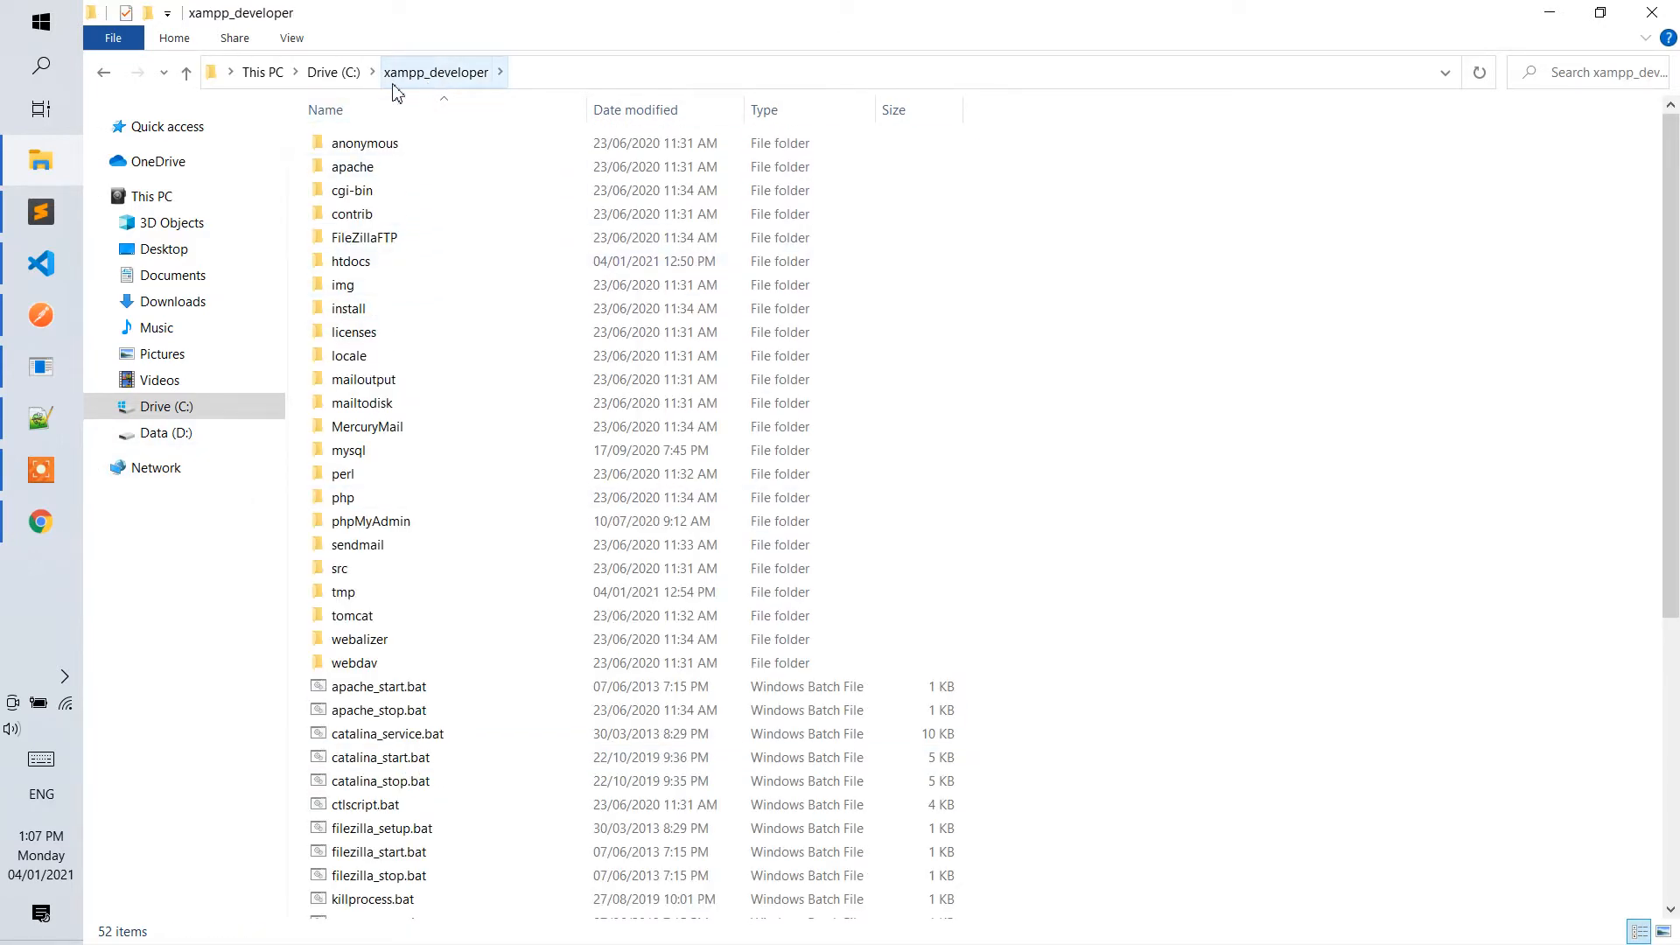
{"action": "left_click", "coordinate": [355, 264]}
{"action": "double_click", "coordinate": [355, 264]}
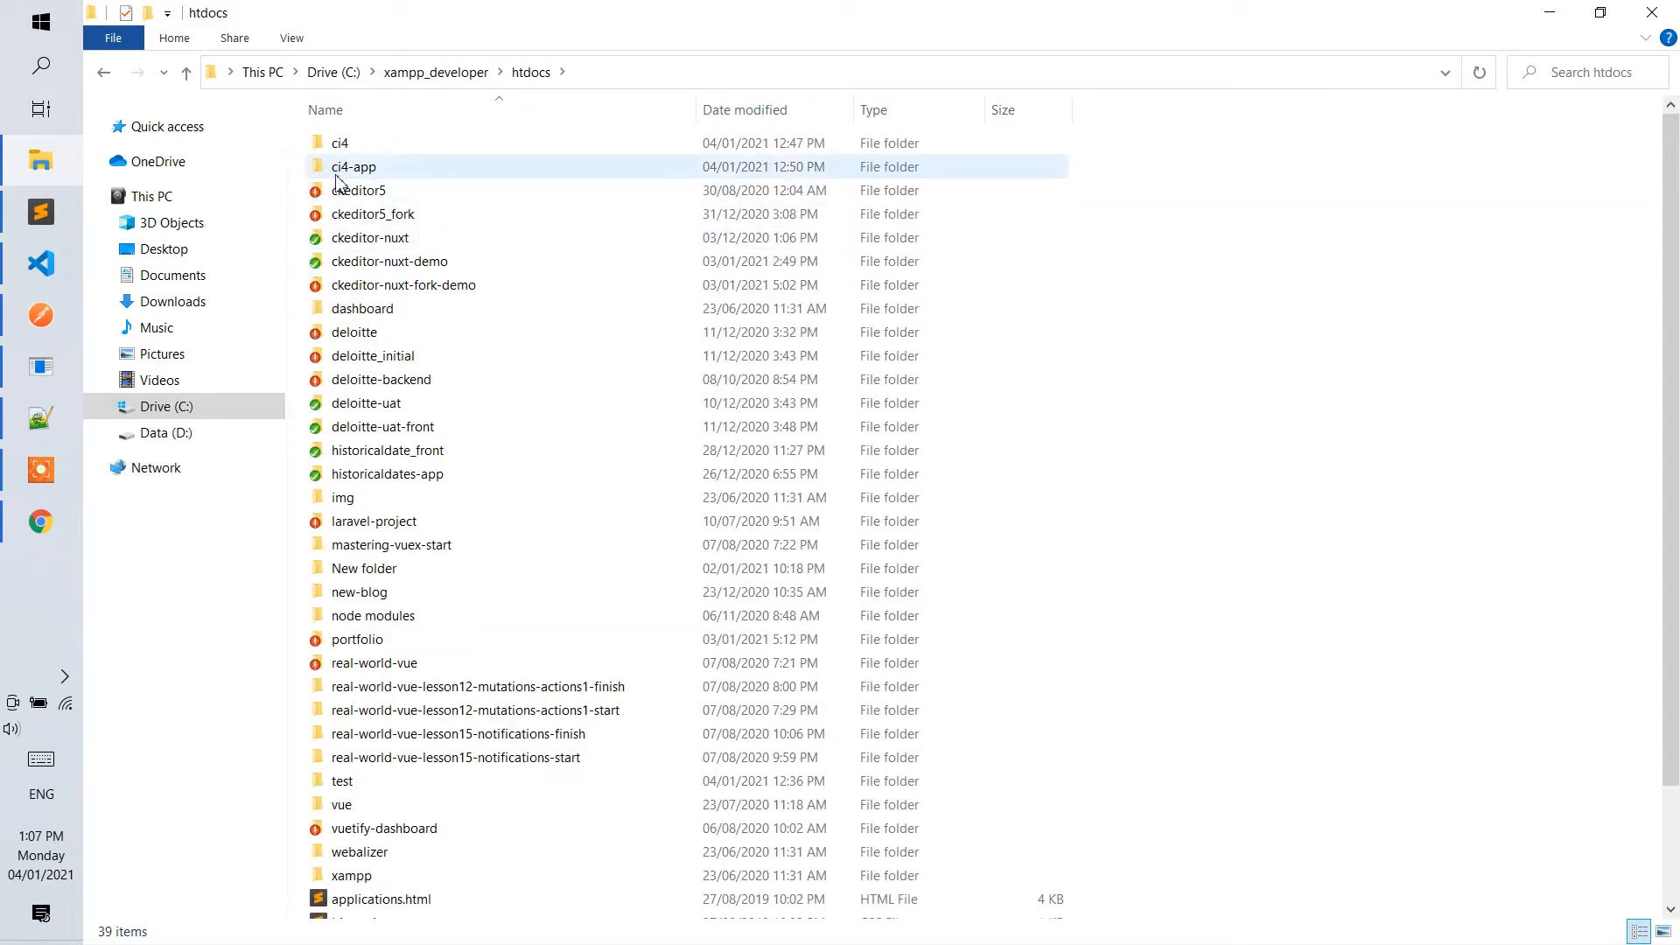
Open Git Bash in the htdocs folder and run "composer create-project codeigniter4/appstarter ci4-demo".
{"action": "right_click", "coordinate": [1247, 254]}
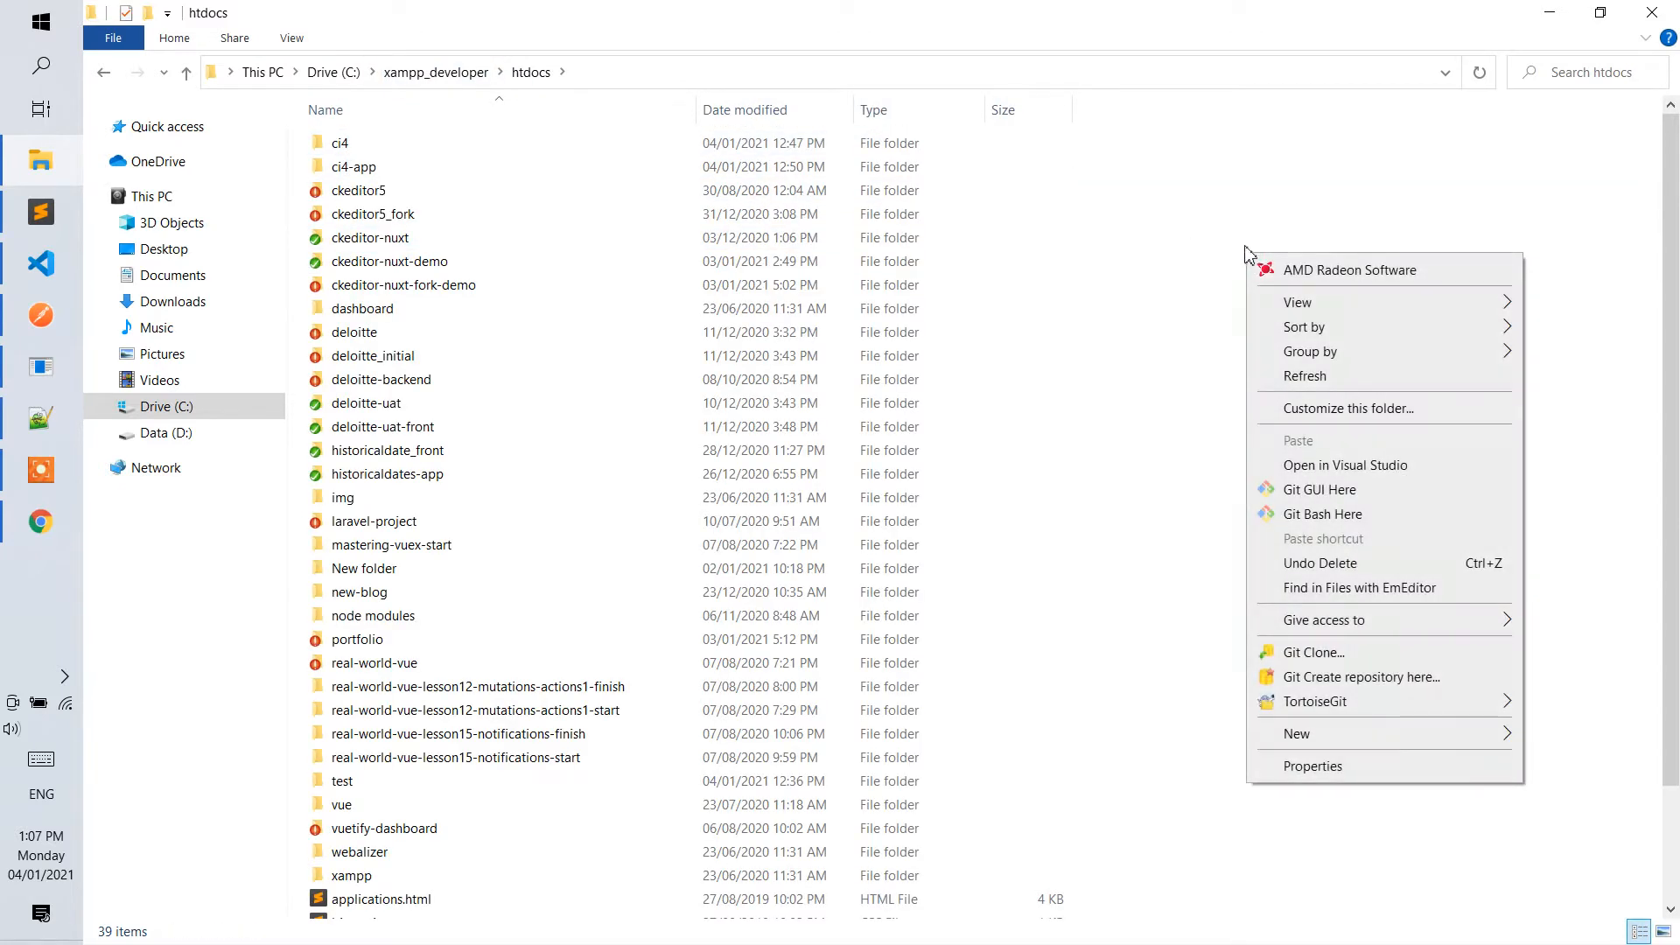
{"action": "left_click", "coordinate": [1334, 518]}
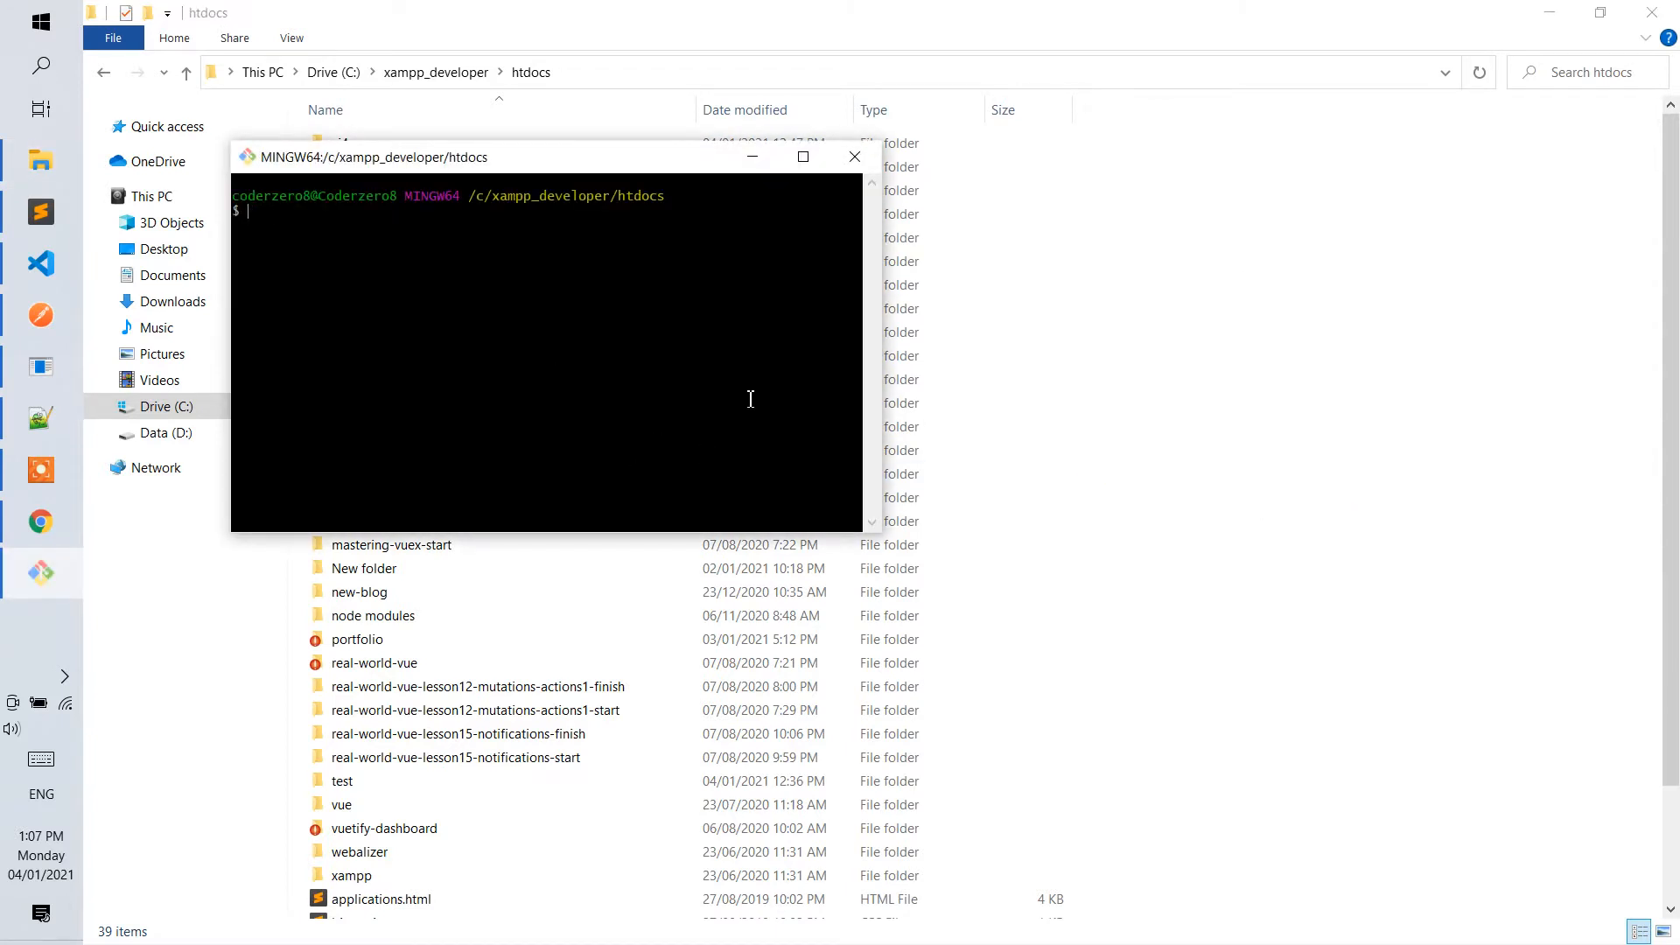
{"action": "right_click", "coordinate": [588, 307]}
{"action": "left_click", "coordinate": [645, 368]}
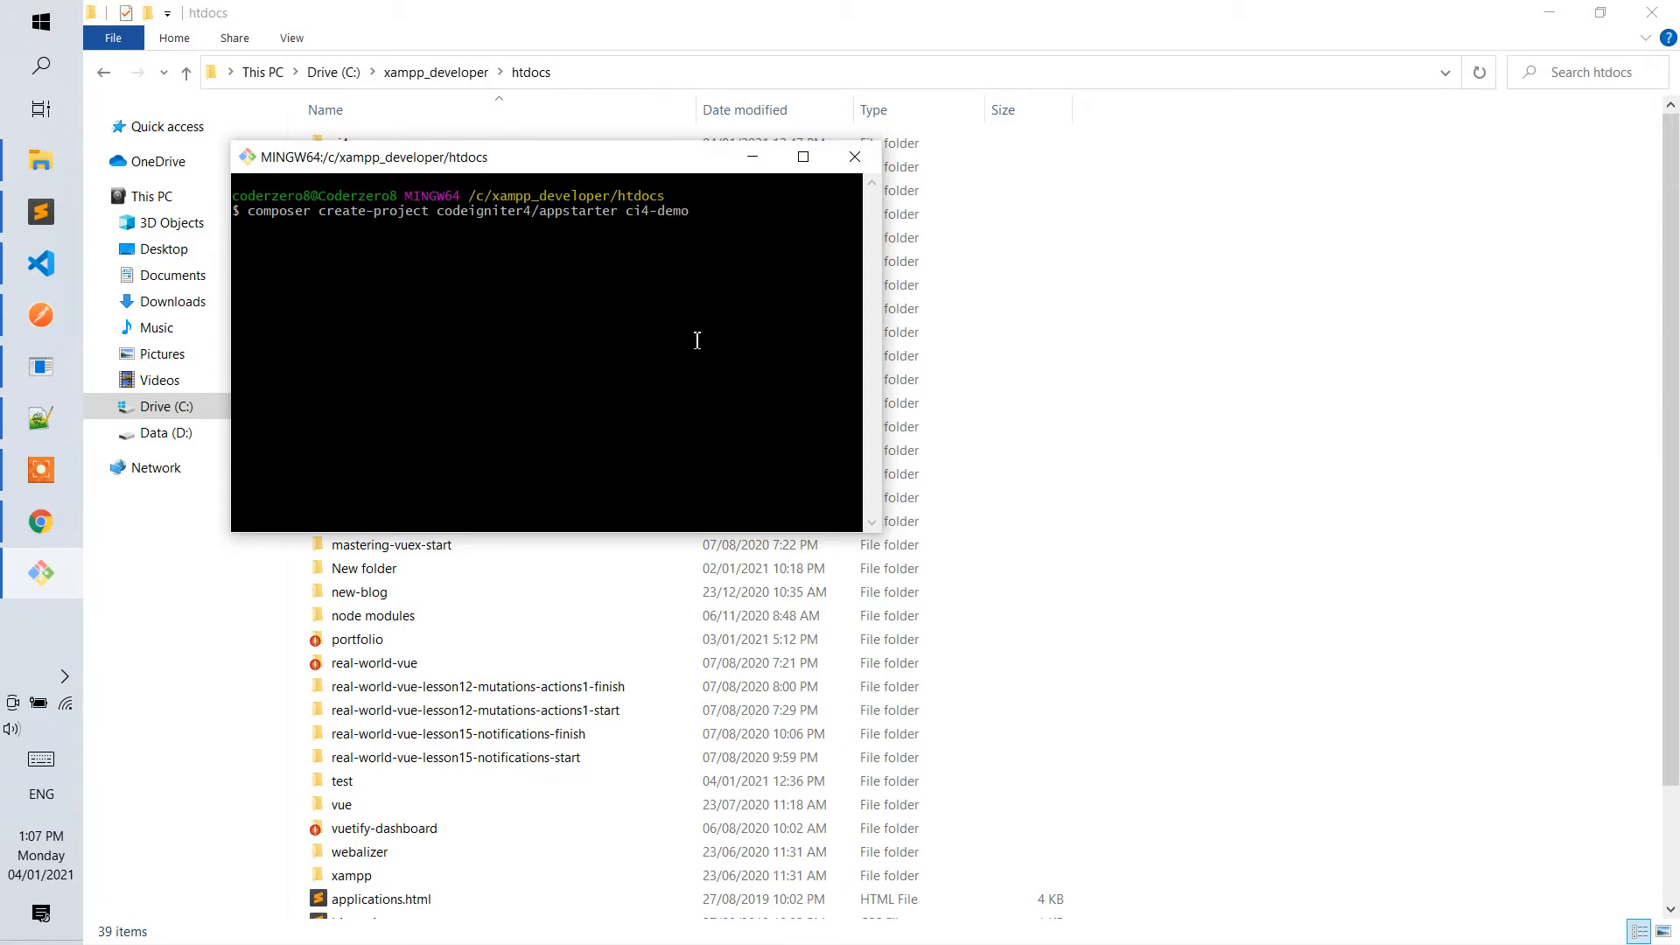
{"action": "key", "text": "Return"}
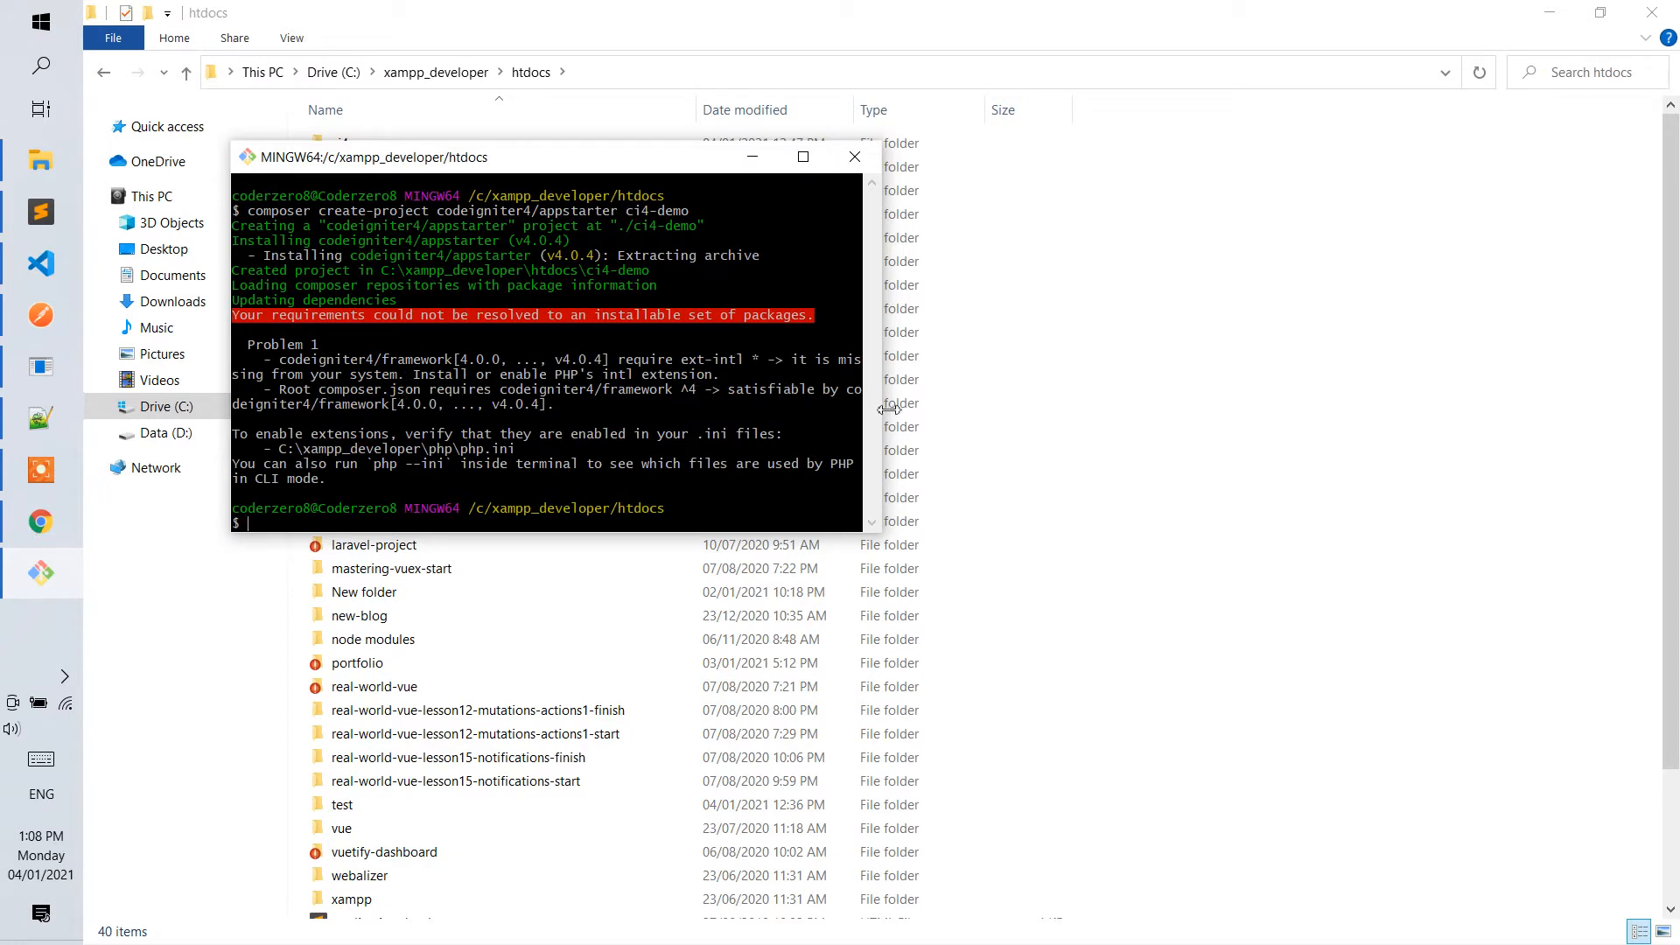
Widen the Git Bash window and copy the extension name ext-intl from the Composer error output.
{"action": "left_click_drag", "start_coordinate": [886, 411], "coordinate": [928, 414]}
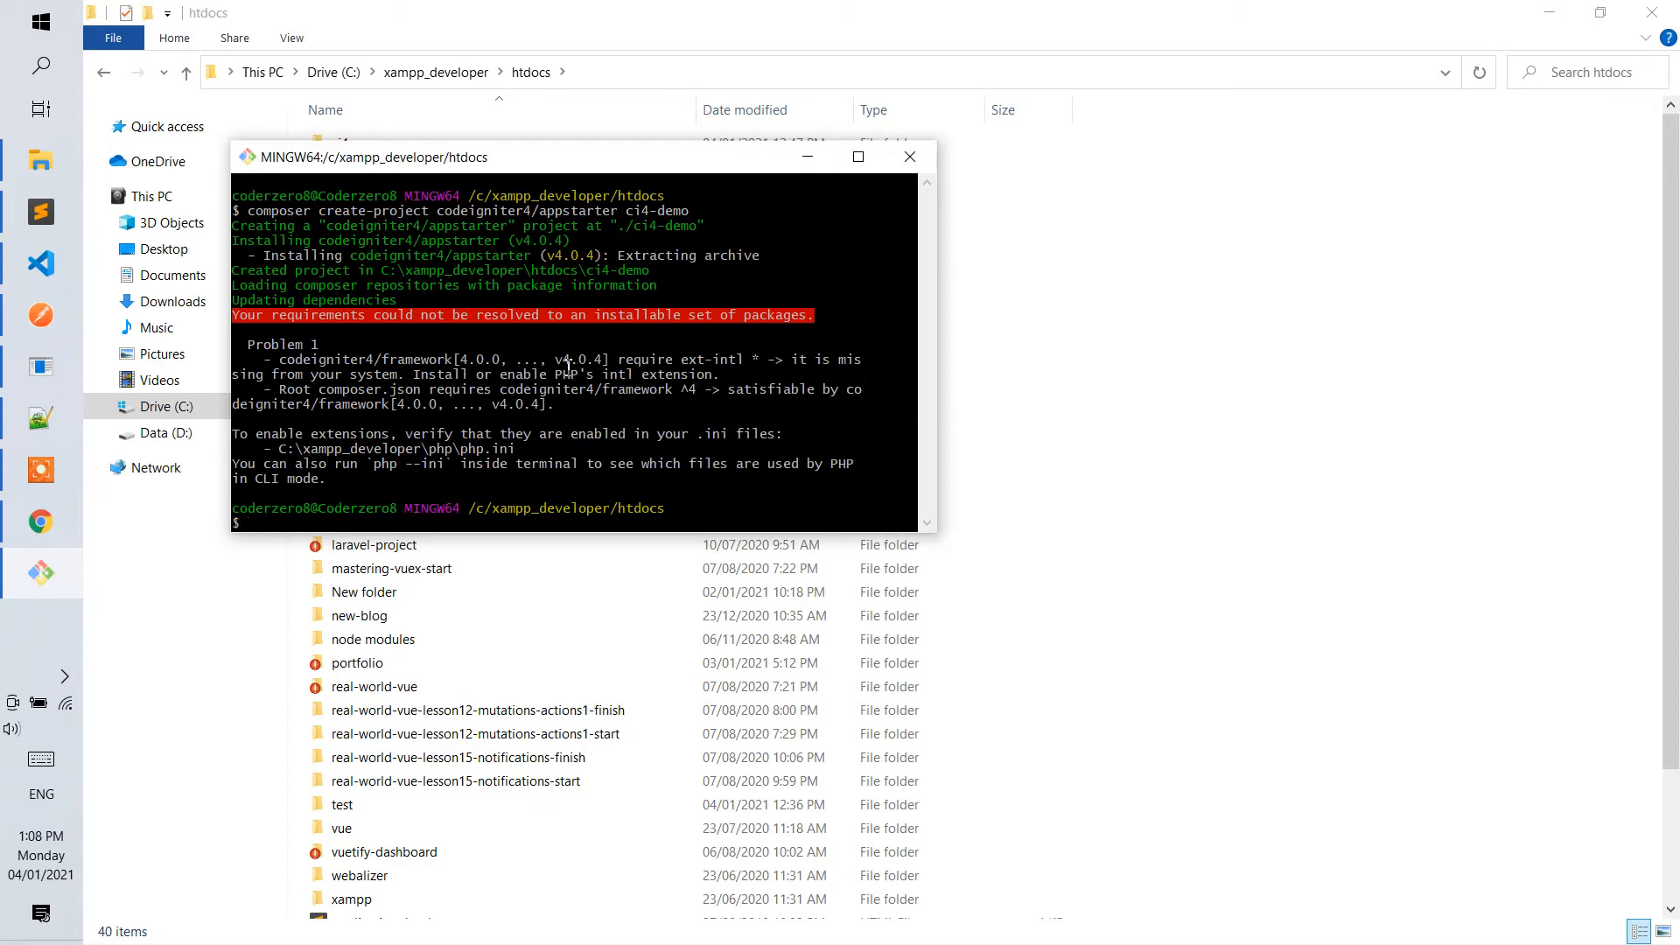
{"action": "mouse_move", "coordinate": [674, 366]}
{"action": "left_mouse_down"}
{"action": "mouse_move", "coordinate": [737, 368]}
{"action": "mouse_move", "coordinate": [680, 359]}
{"action": "left_mouse_up"}
{"action": "left_click", "coordinate": [738, 376]}
{"action": "left_click", "coordinate": [710, 377]}
{"action": "key", "text": "ctrl+c"}
Switch to Chrome and search Google in a new tab for "ext-intl in composer".
{"action": "mouse_move", "coordinate": [65, 320]}
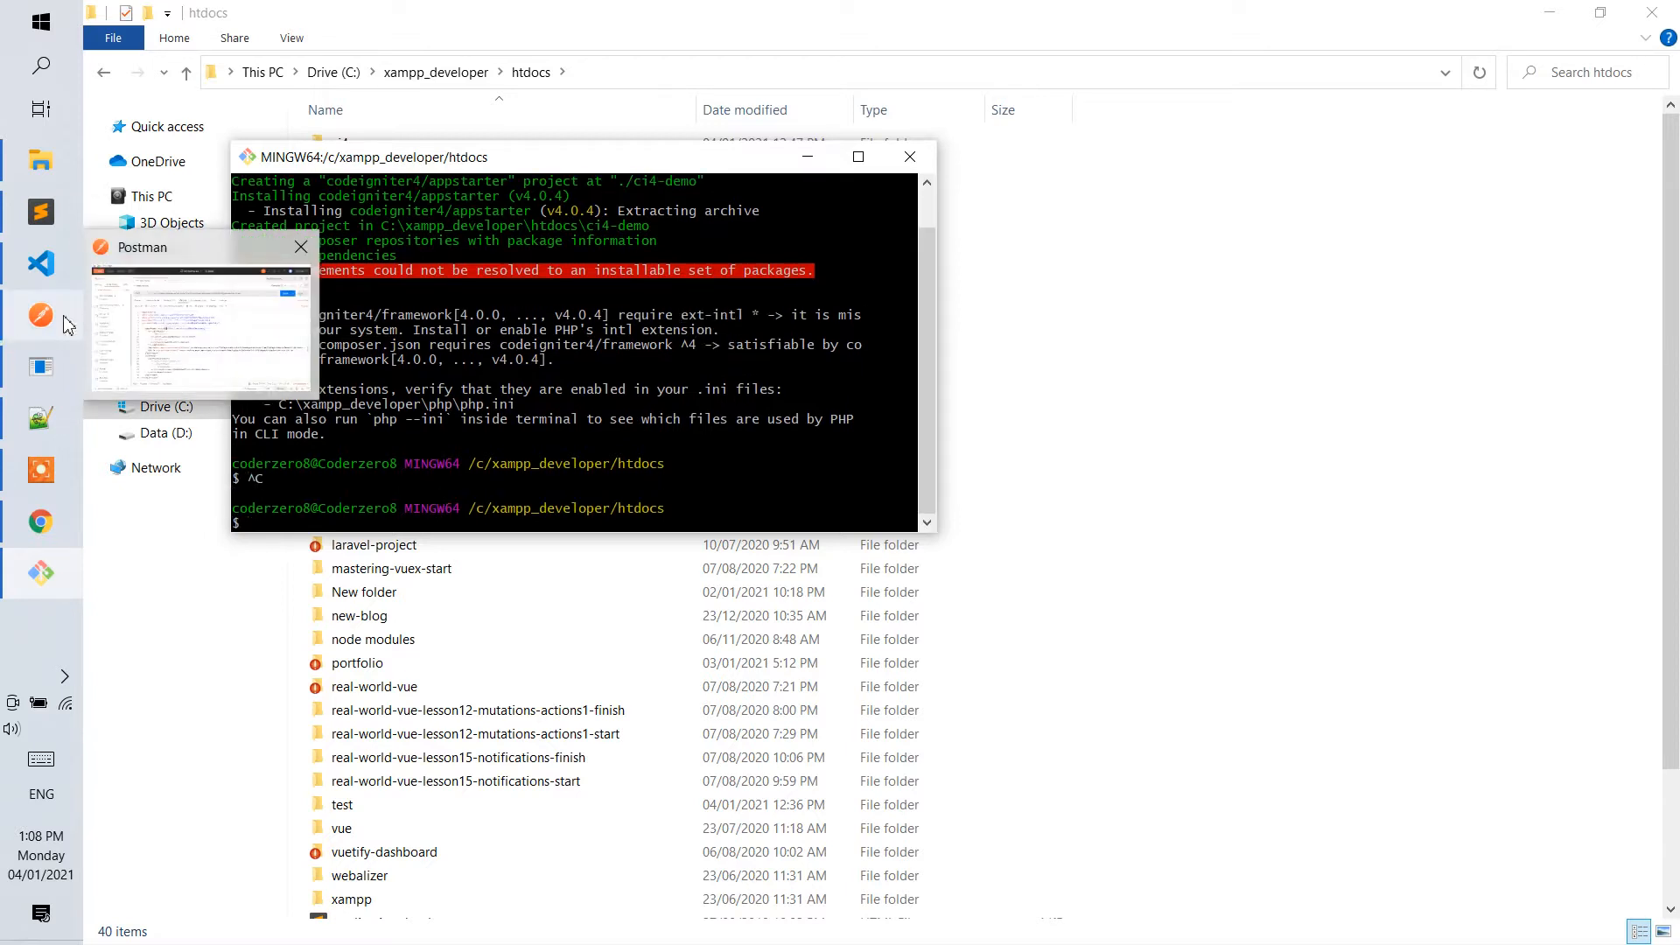
{"action": "left_click", "coordinate": [40, 522]}
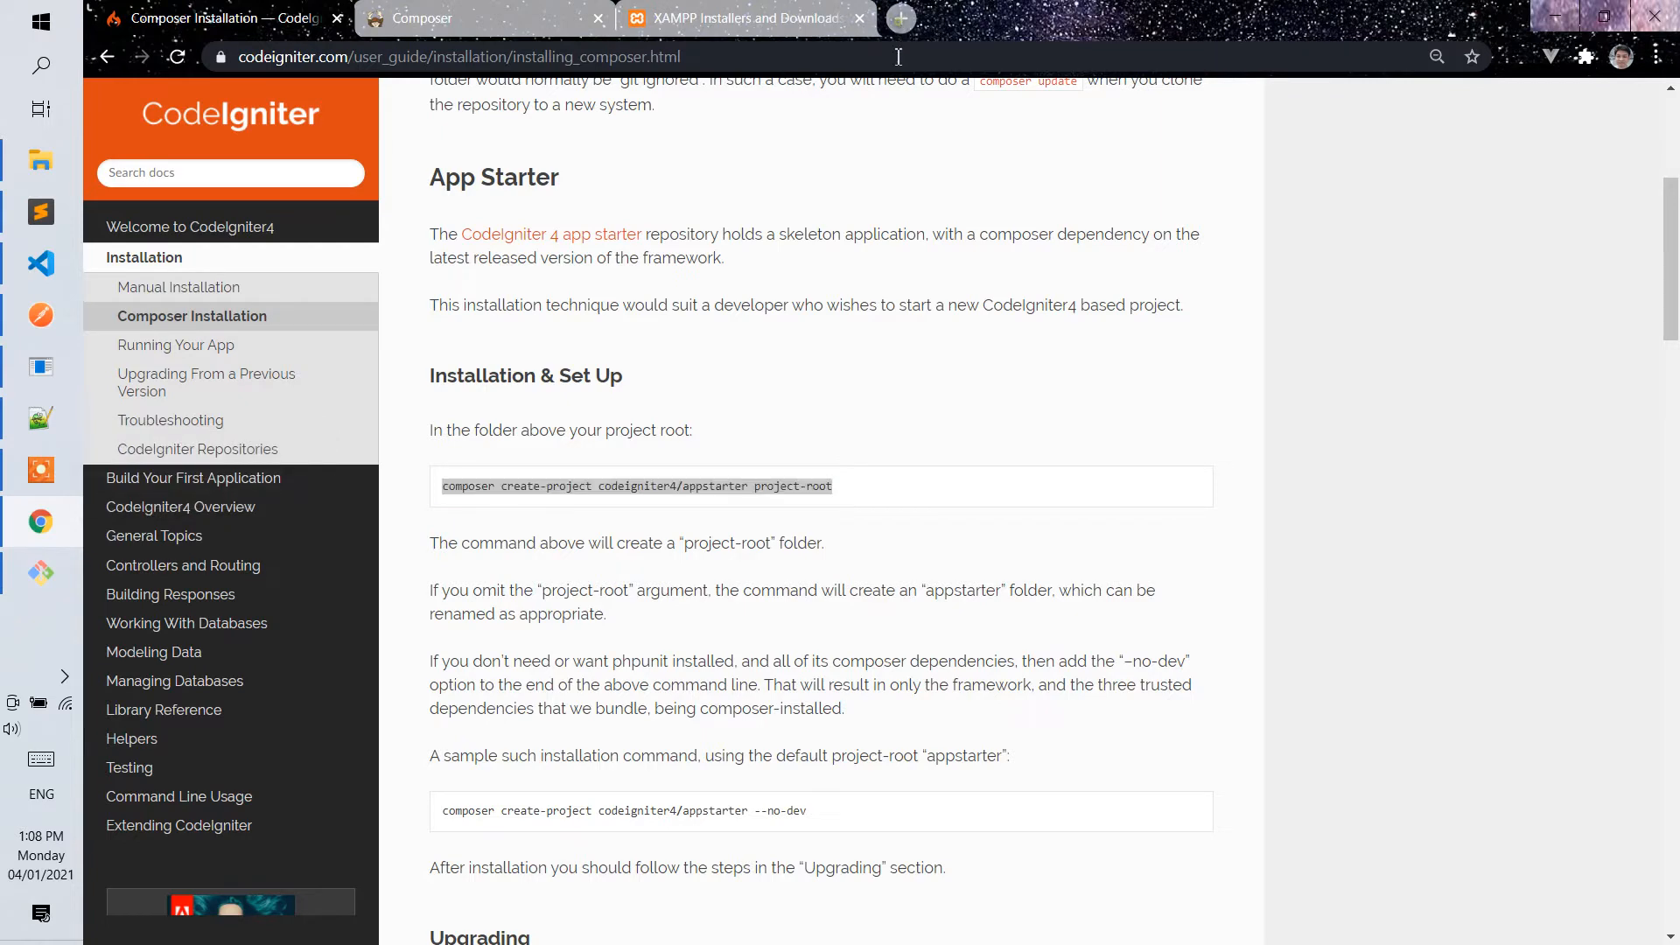
{"action": "key", "text": "ctrl+t"}
{"action": "key", "text": "ctrl+v"}
{"action": "type", "text": "in"}
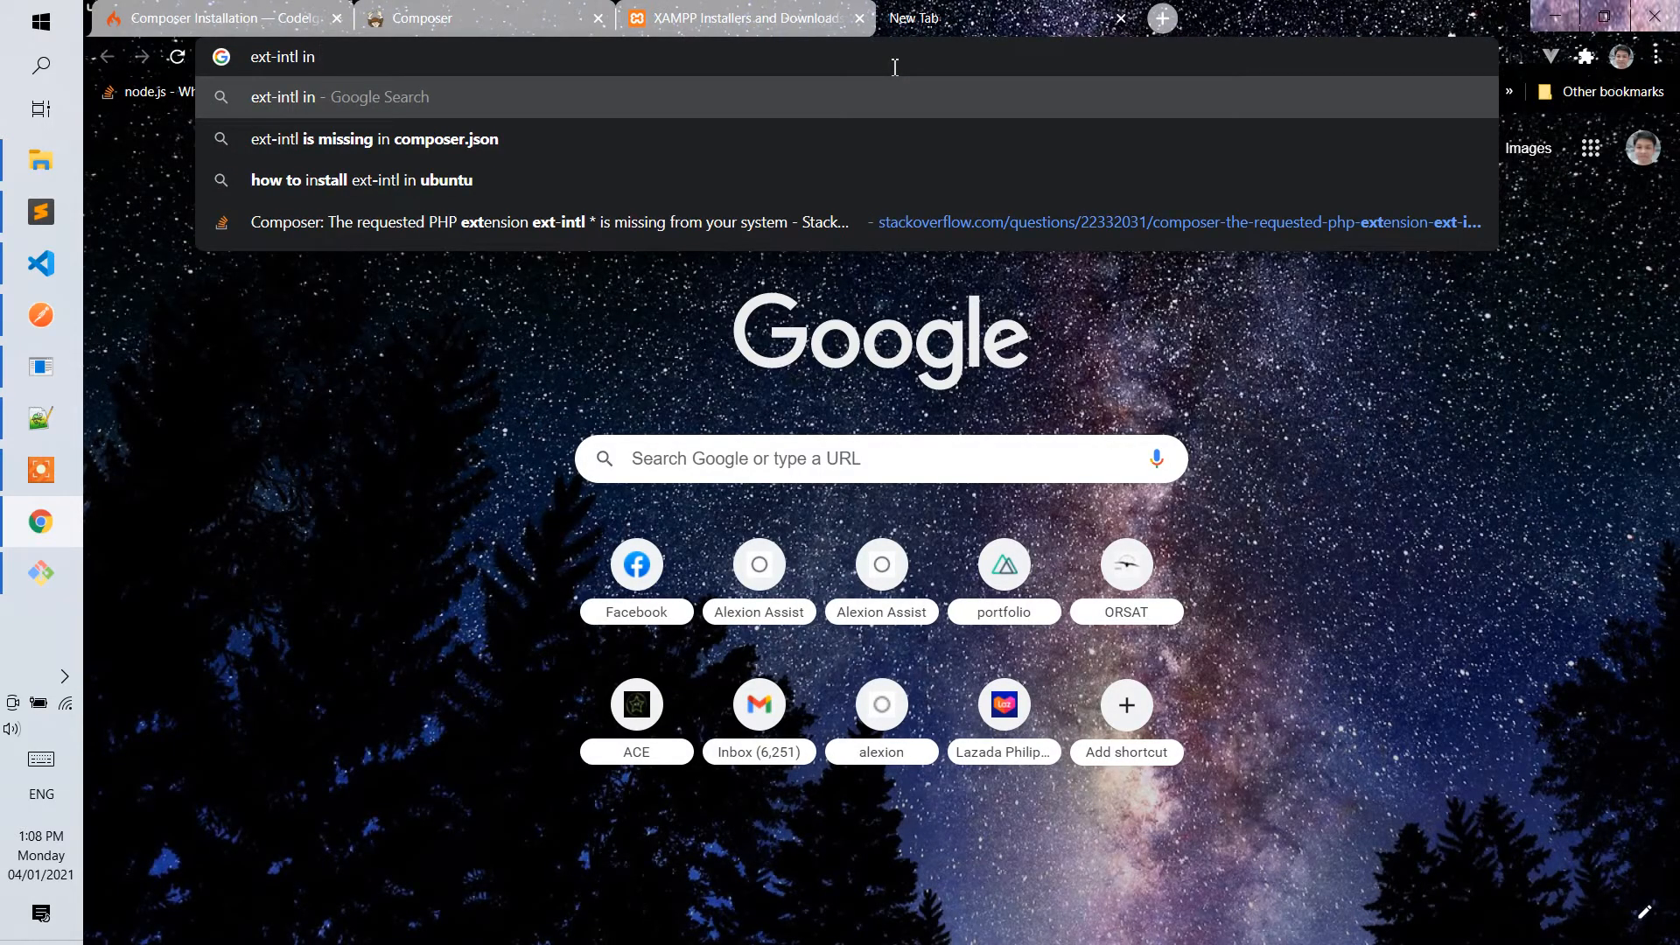
{"action": "type", "text": " compse"}
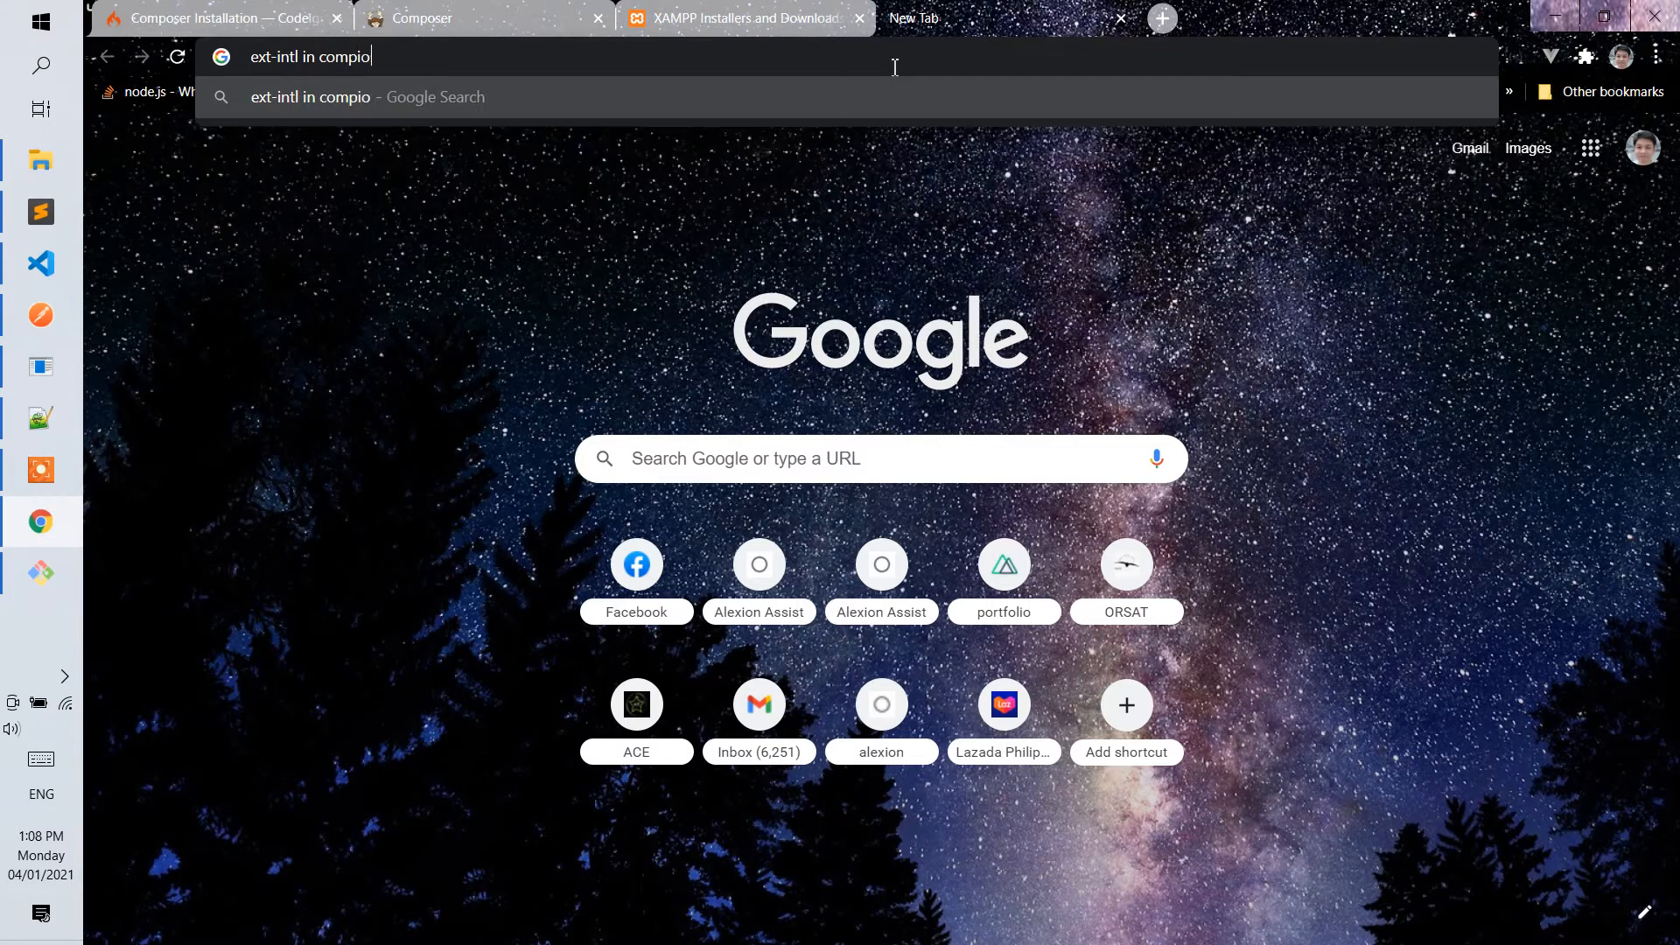
{"action": "key", "text": "BackSpace"}
{"action": "key", "text": "BackSpace"}
{"action": "type", "text": "eser"}
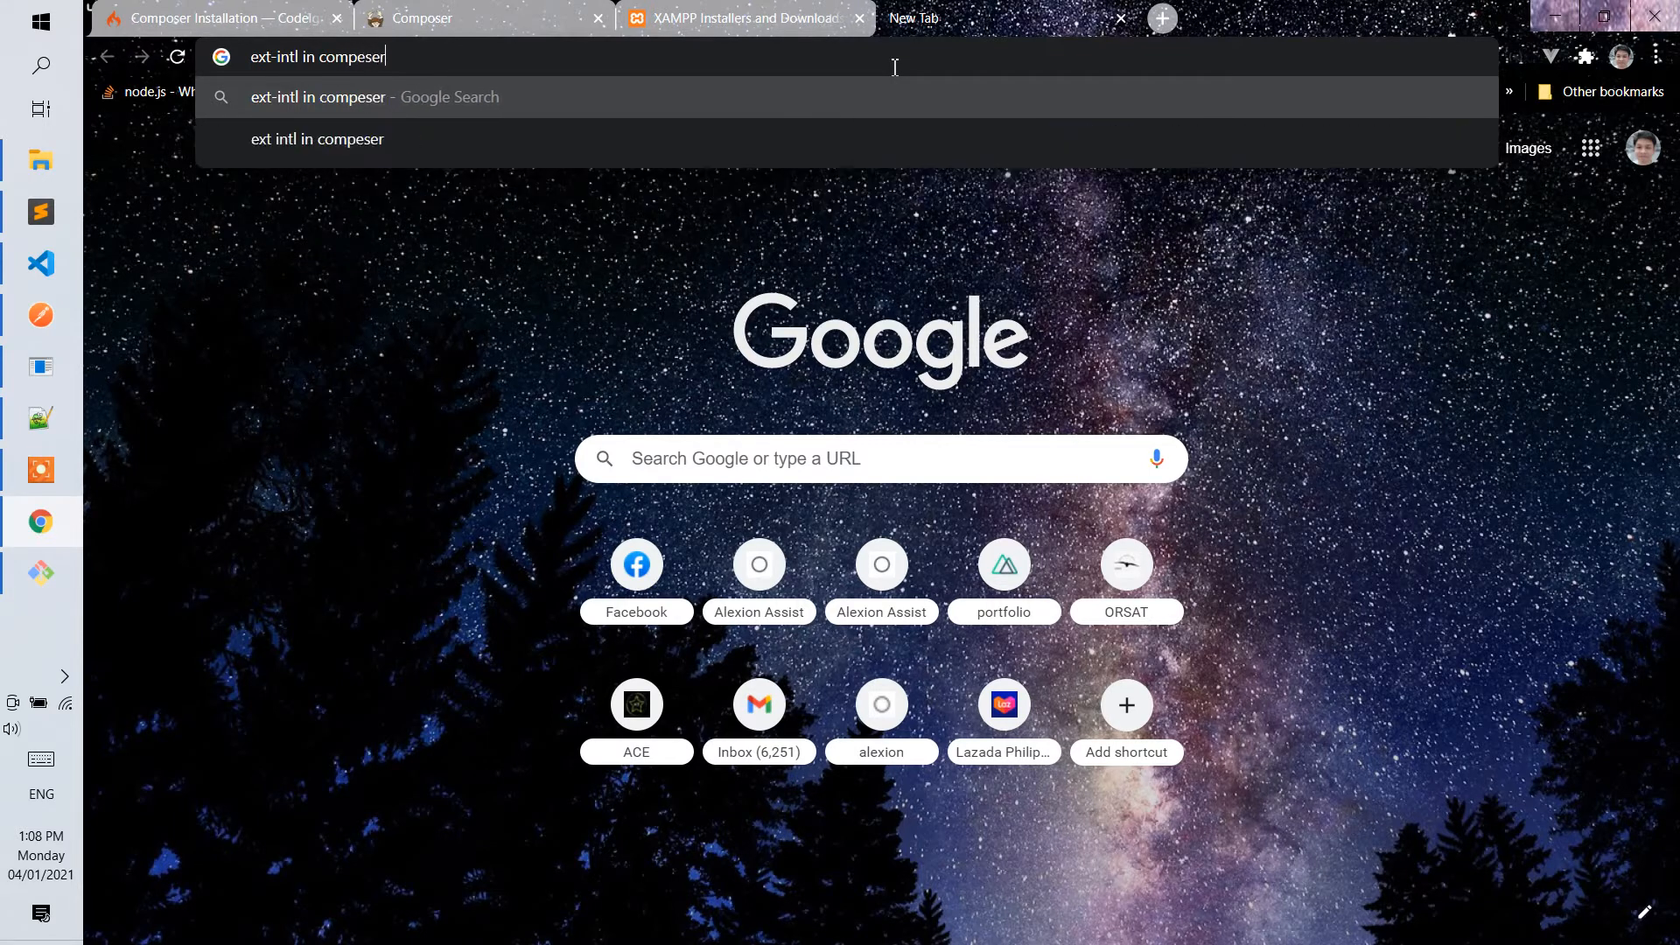
{"action": "key", "text": "Return"}
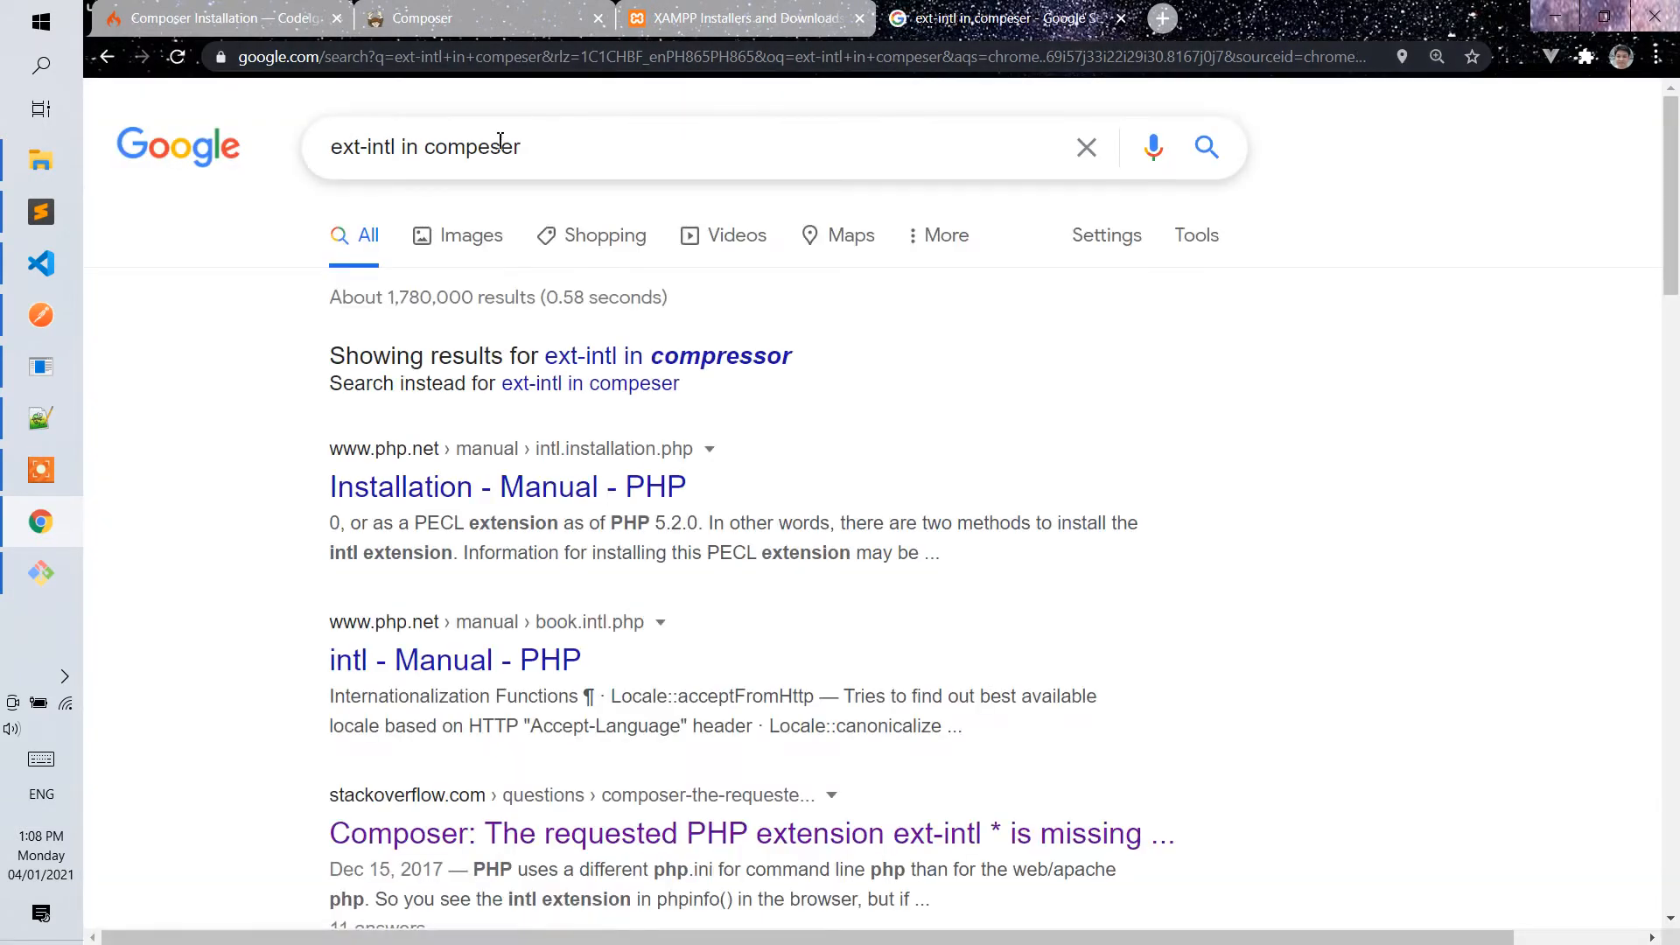
{"action": "type", "text": "o"}
{"action": "key", "text": "Return"}
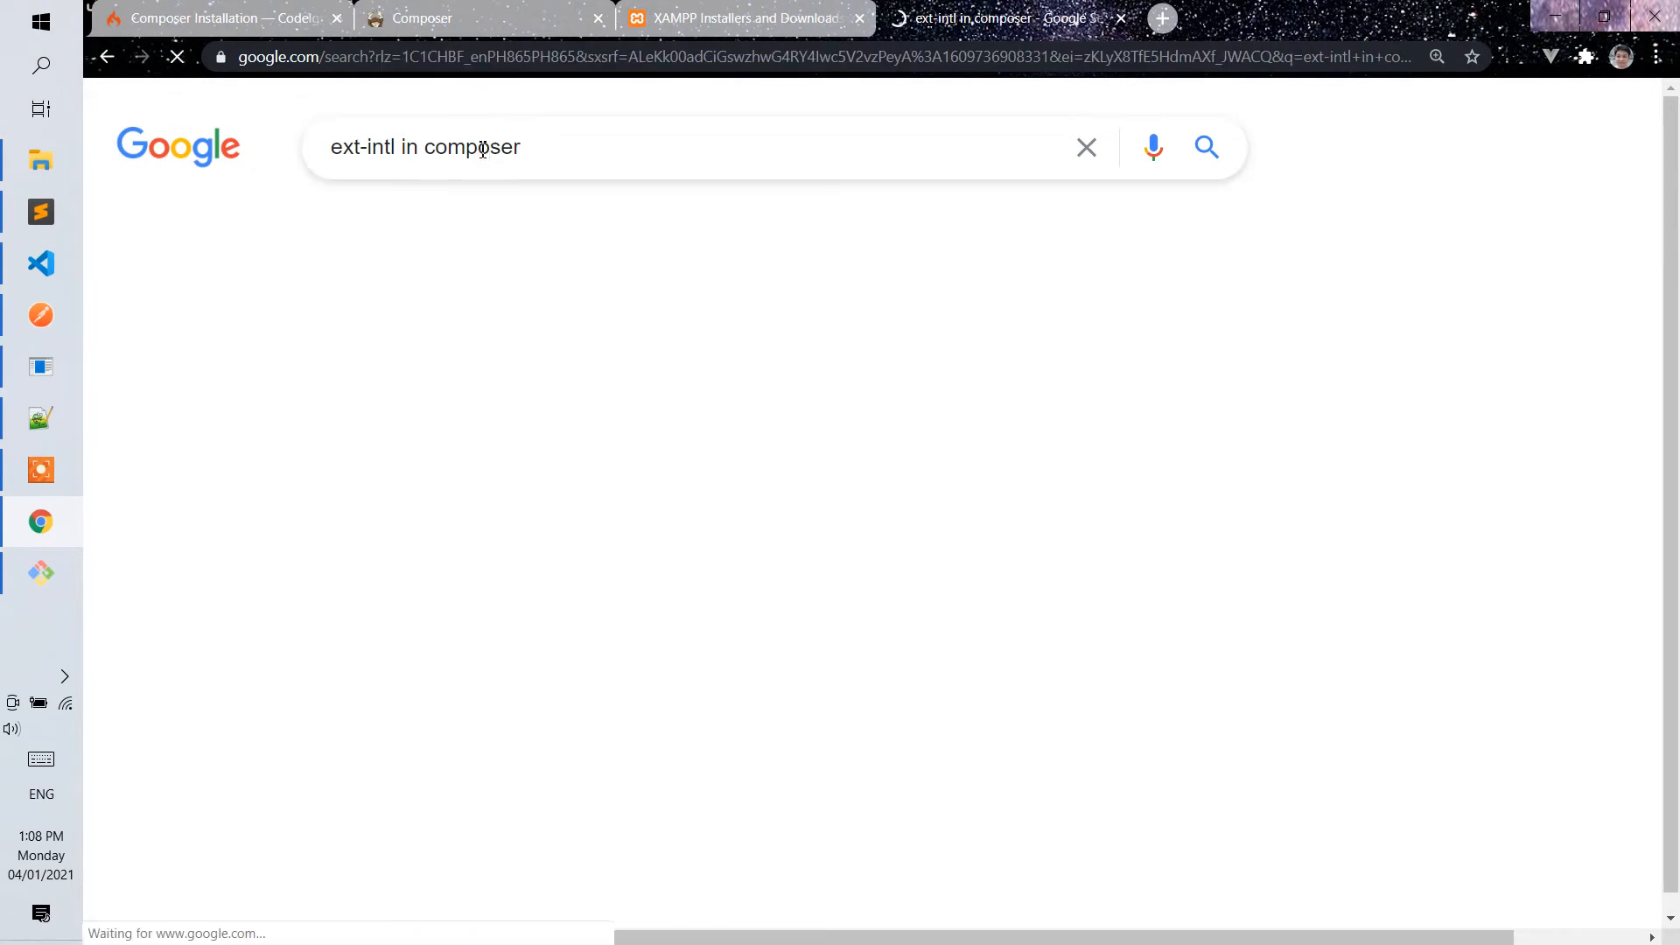
Open the Stack Overflow question about the missing ext-intl extension and read the accepted answer's php.ini instructions for each PHP version.
{"action": "left_click", "coordinate": [622, 392]}
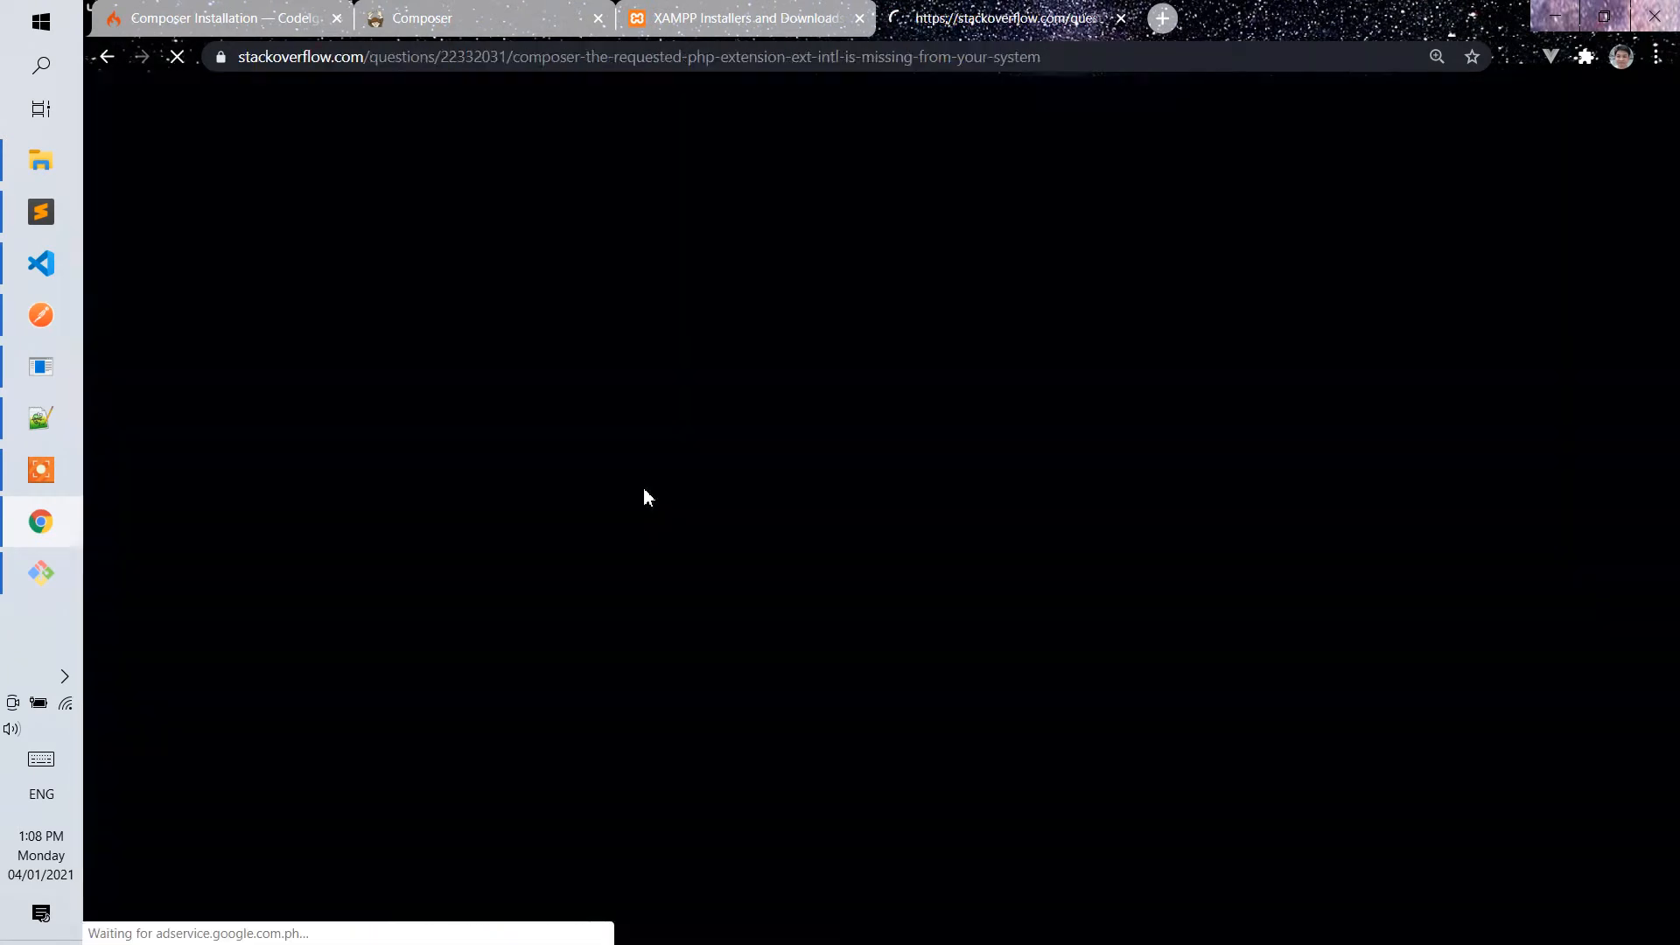
{"action": "scroll", "coordinate": [646, 483], "scroll_direction": "down", "scroll_amount": 15}
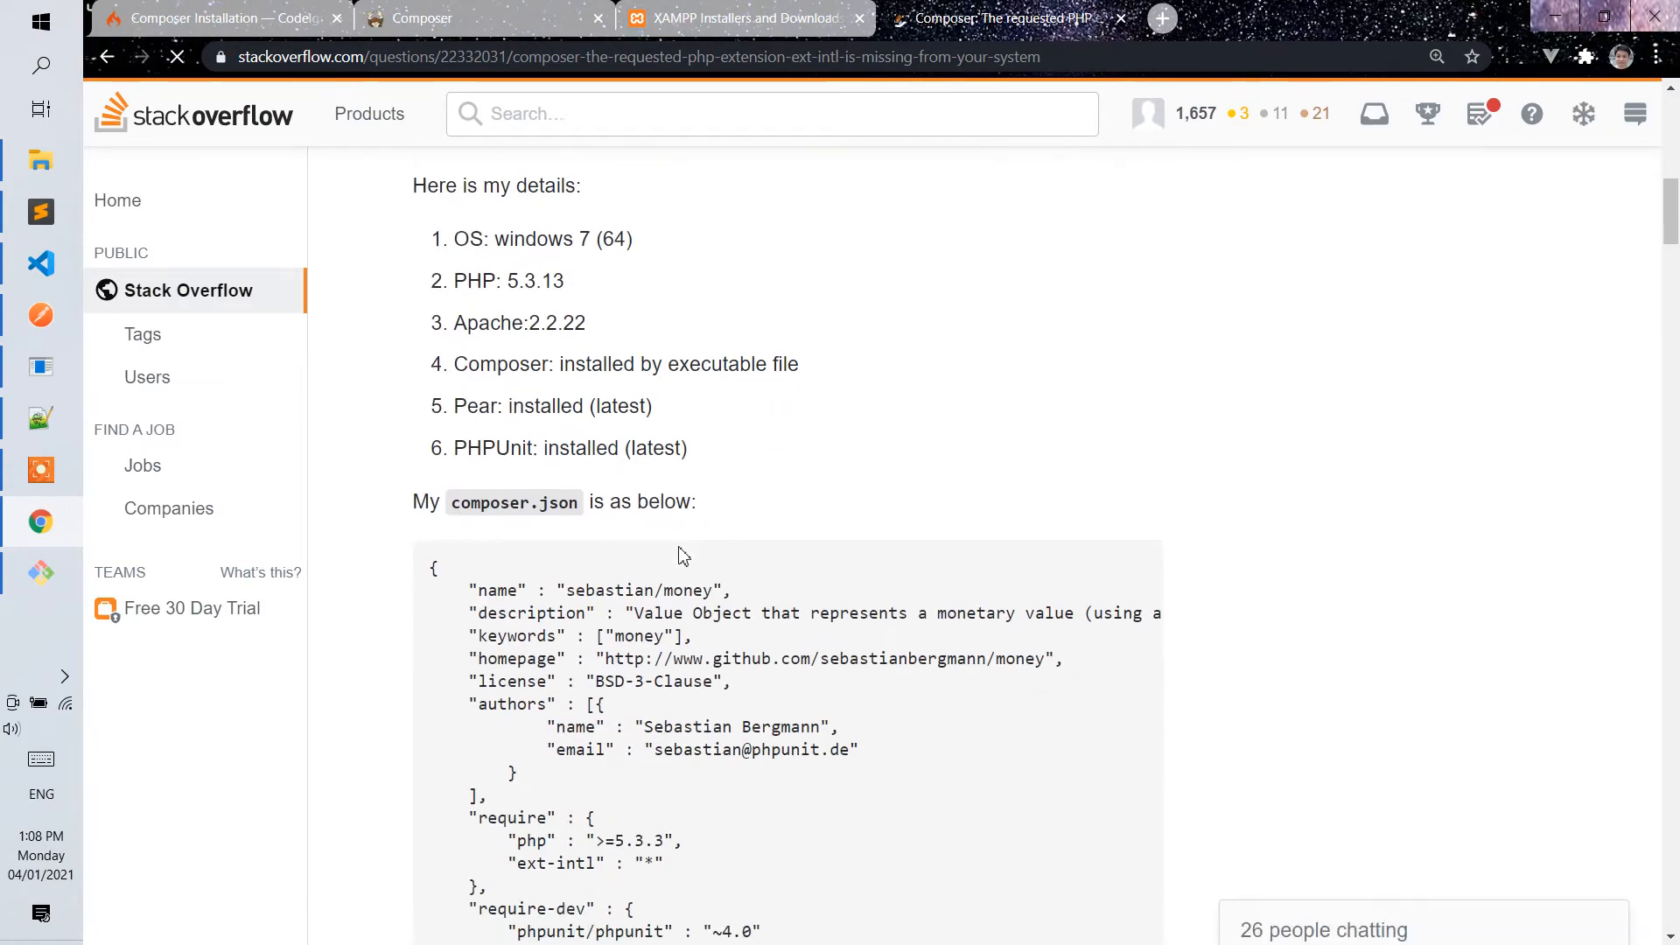
{"action": "scroll", "coordinate": [683, 556], "scroll_direction": "down", "scroll_amount": 15}
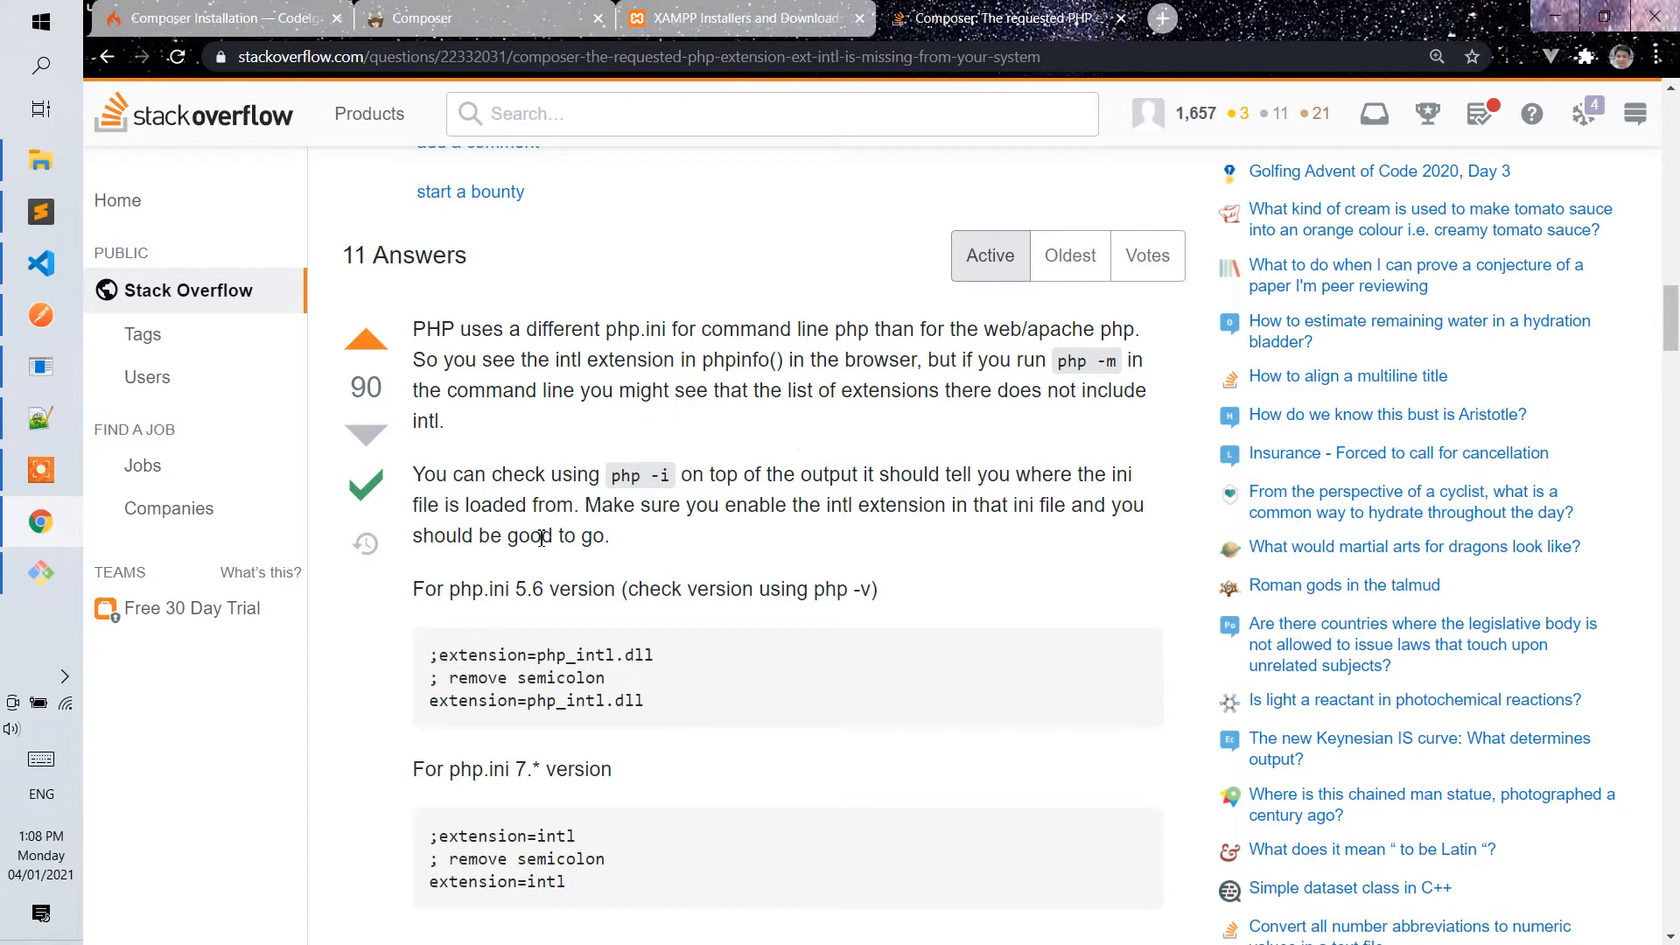
{"action": "scroll", "coordinate": [541, 538], "scroll_direction": "down", "scroll_amount": 1}
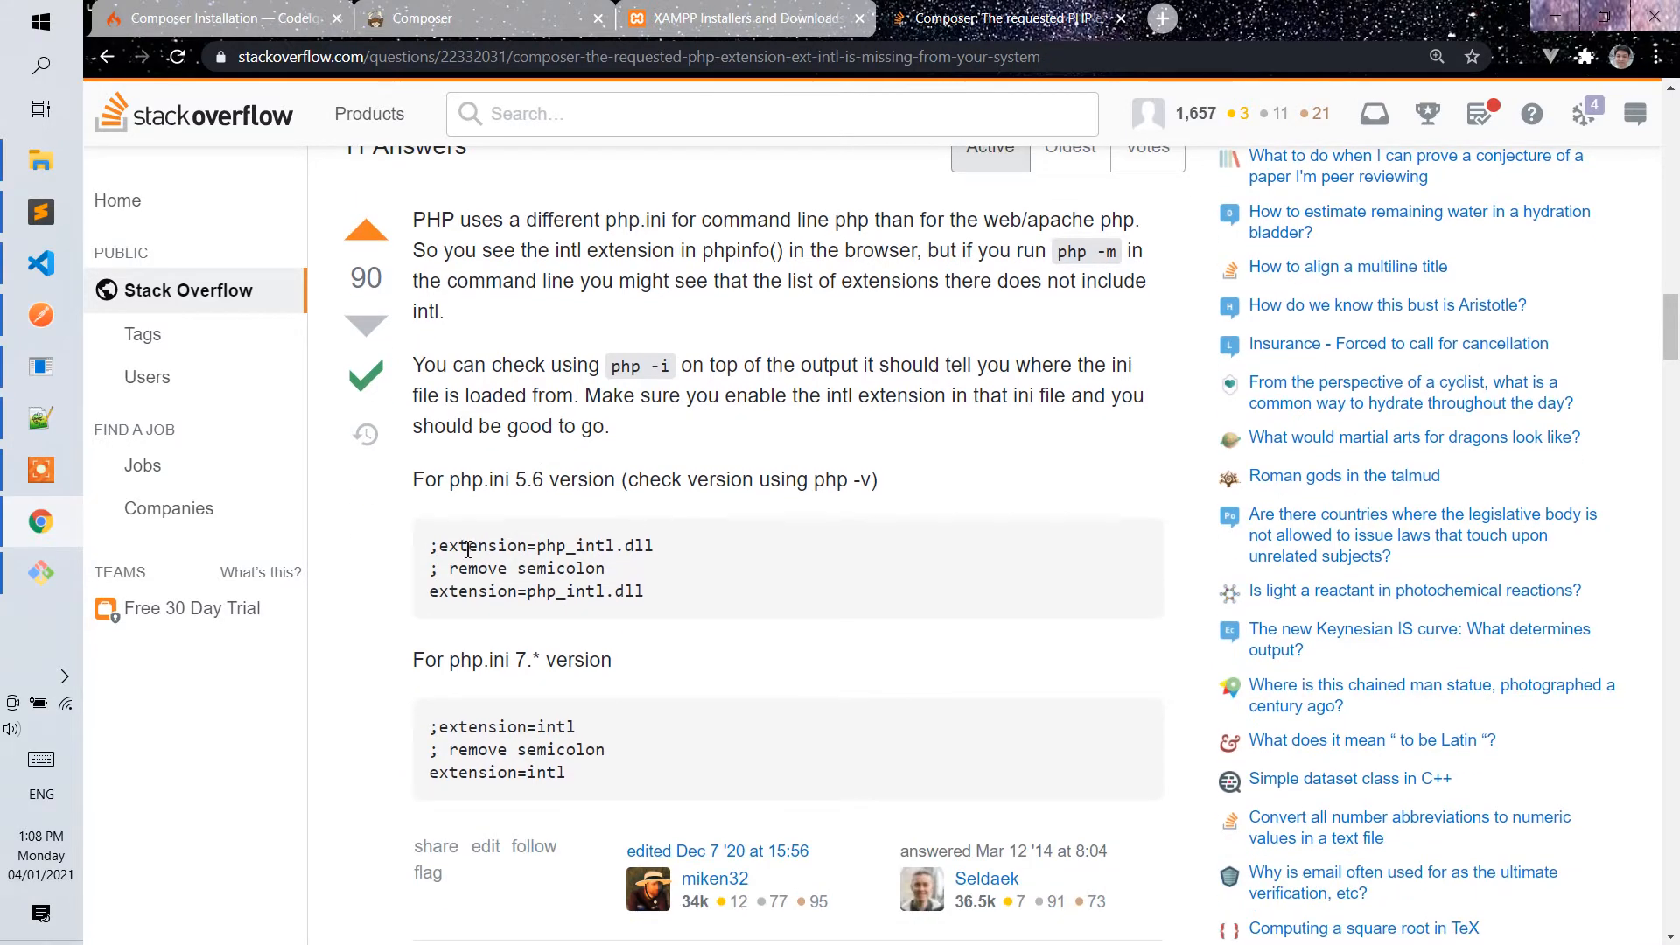
{"action": "scroll", "coordinate": [574, 512], "scroll_direction": "down", "scroll_amount": 2}
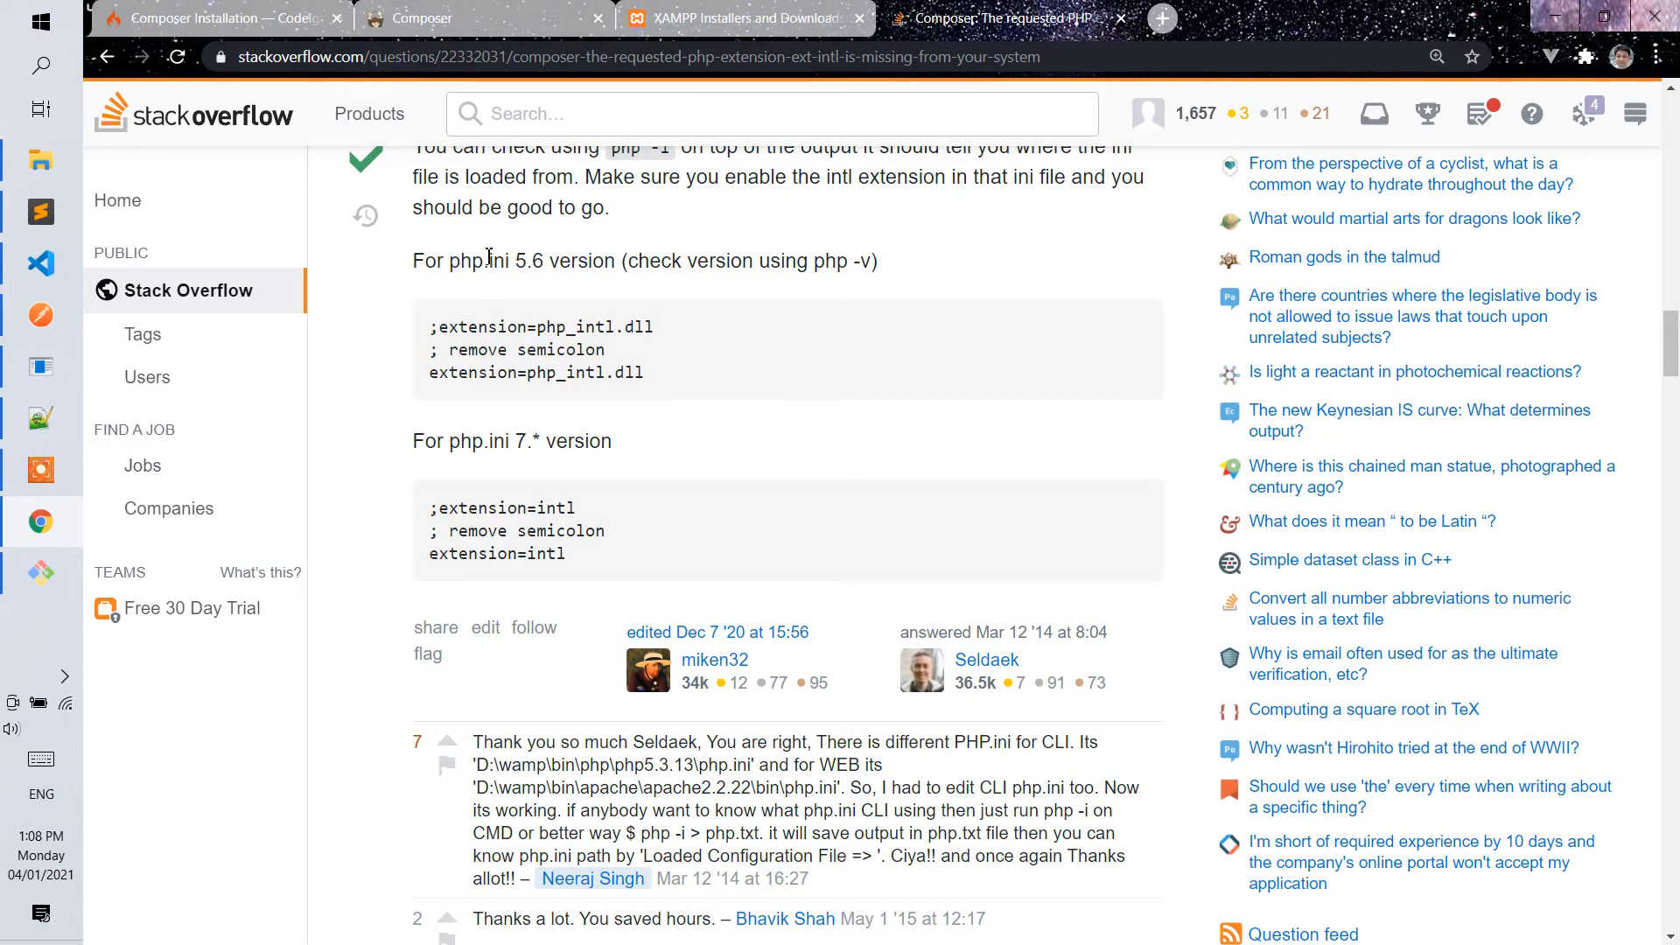
{"action": "left_click_drag", "start_coordinate": [505, 260], "coordinate": [560, 261]}
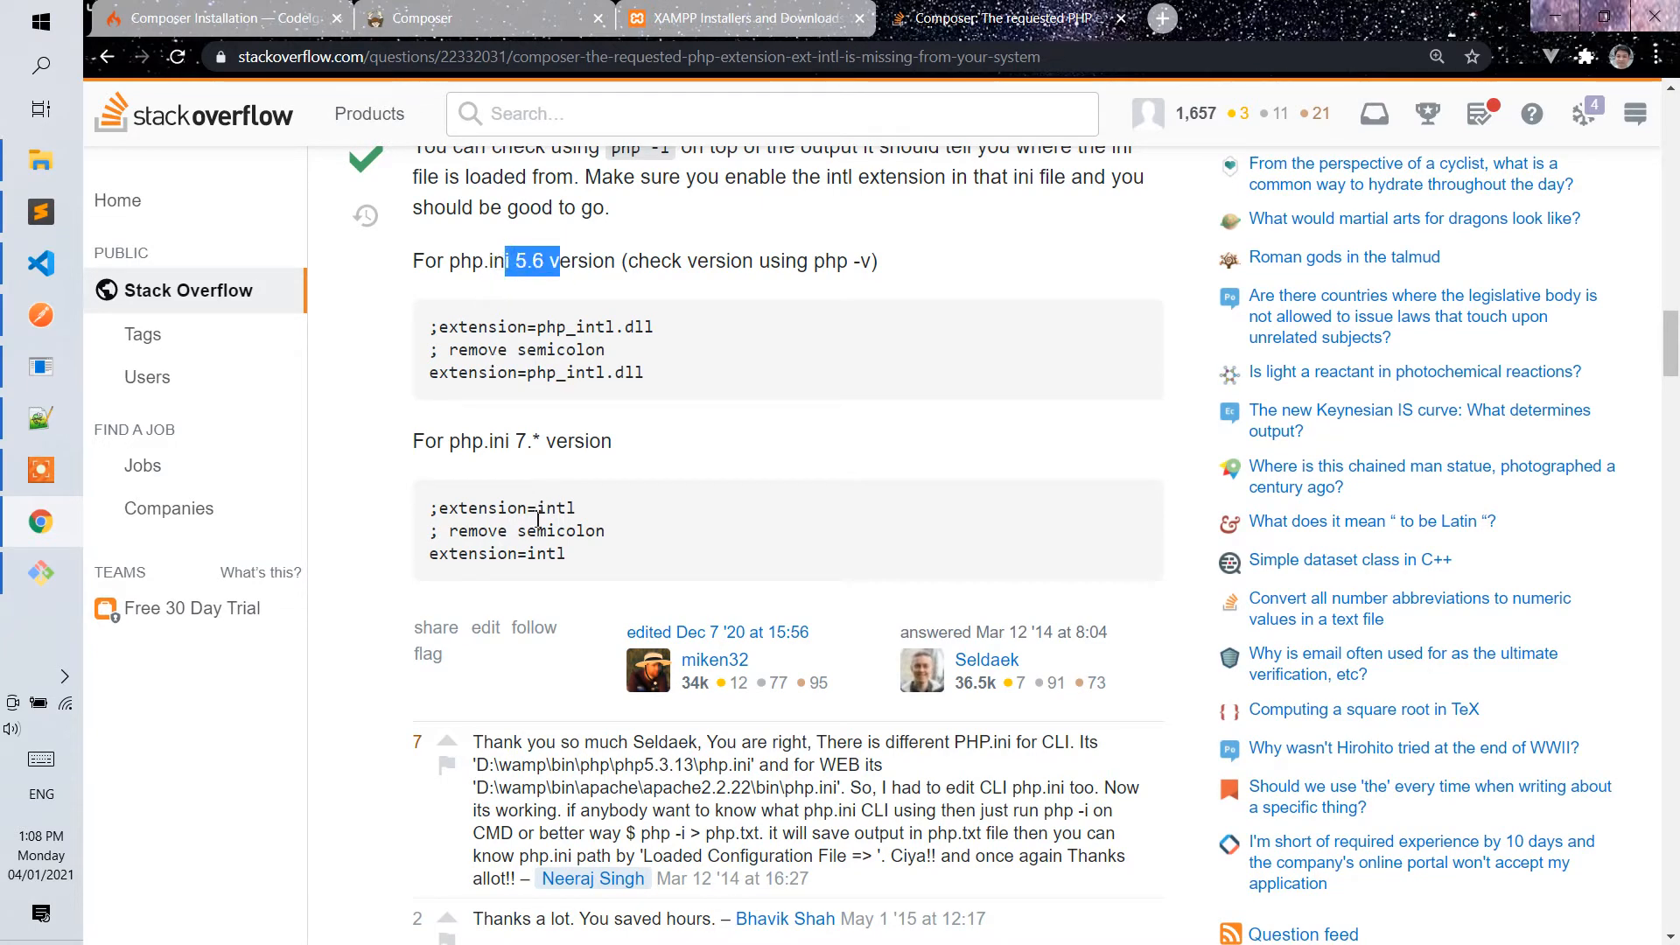
Open the XAMPP Control Panel and open Apache's PHP configuration file php.ini.
{"action": "left_click", "coordinate": [44, 476]}
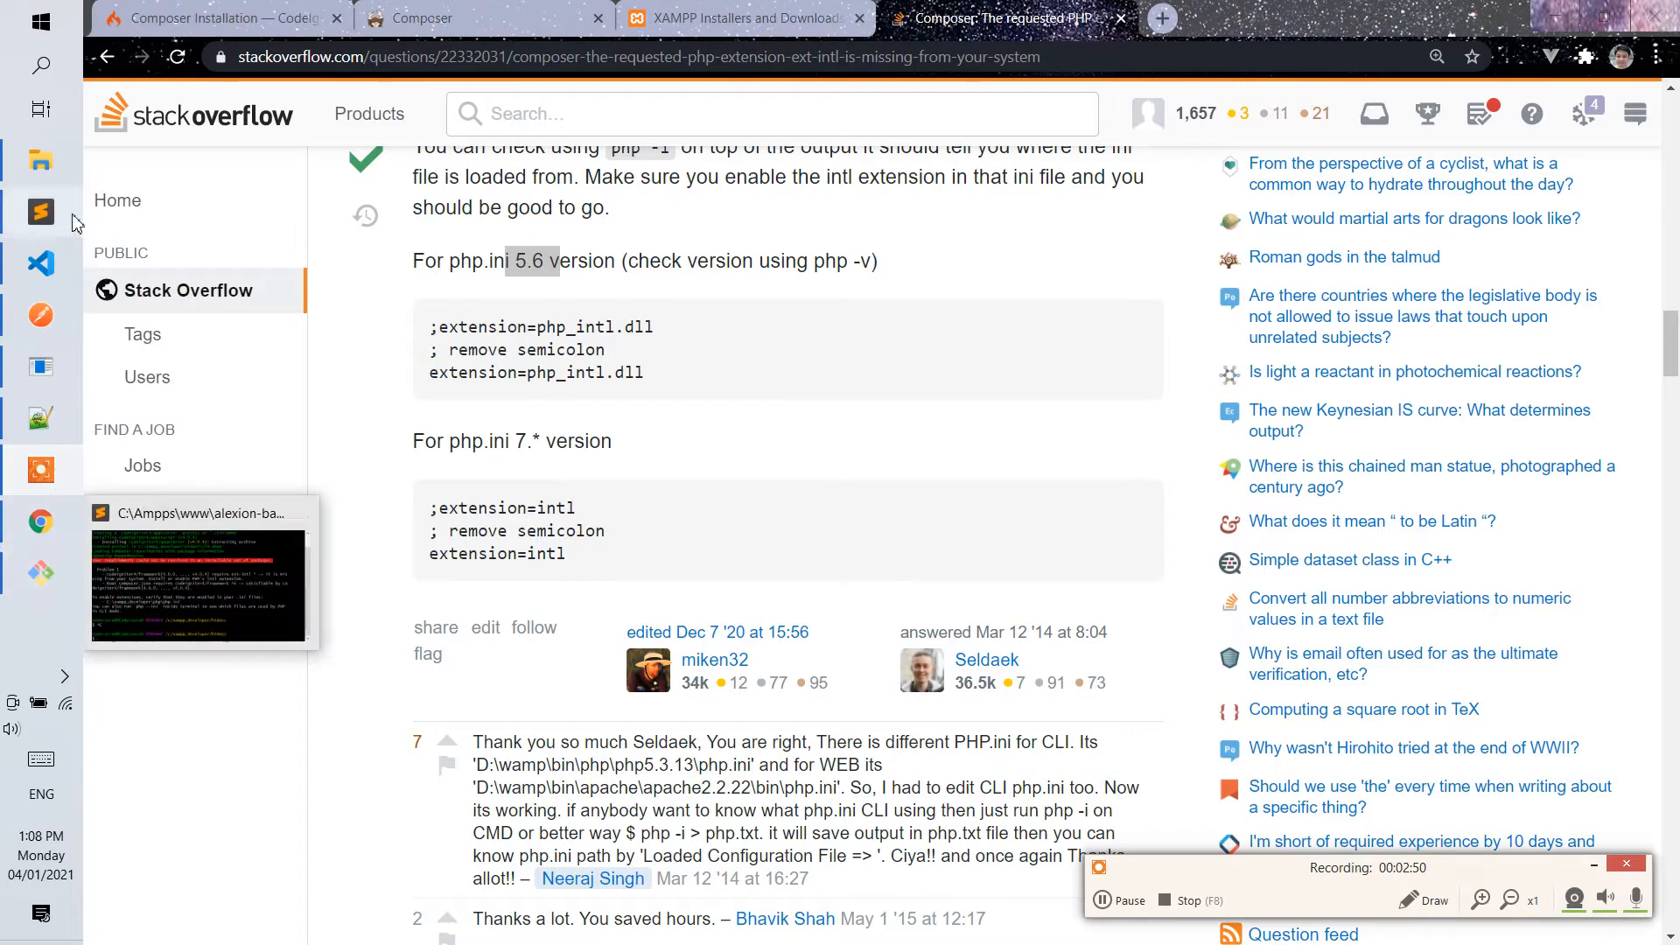
{"action": "left_click", "coordinate": [64, 676]}
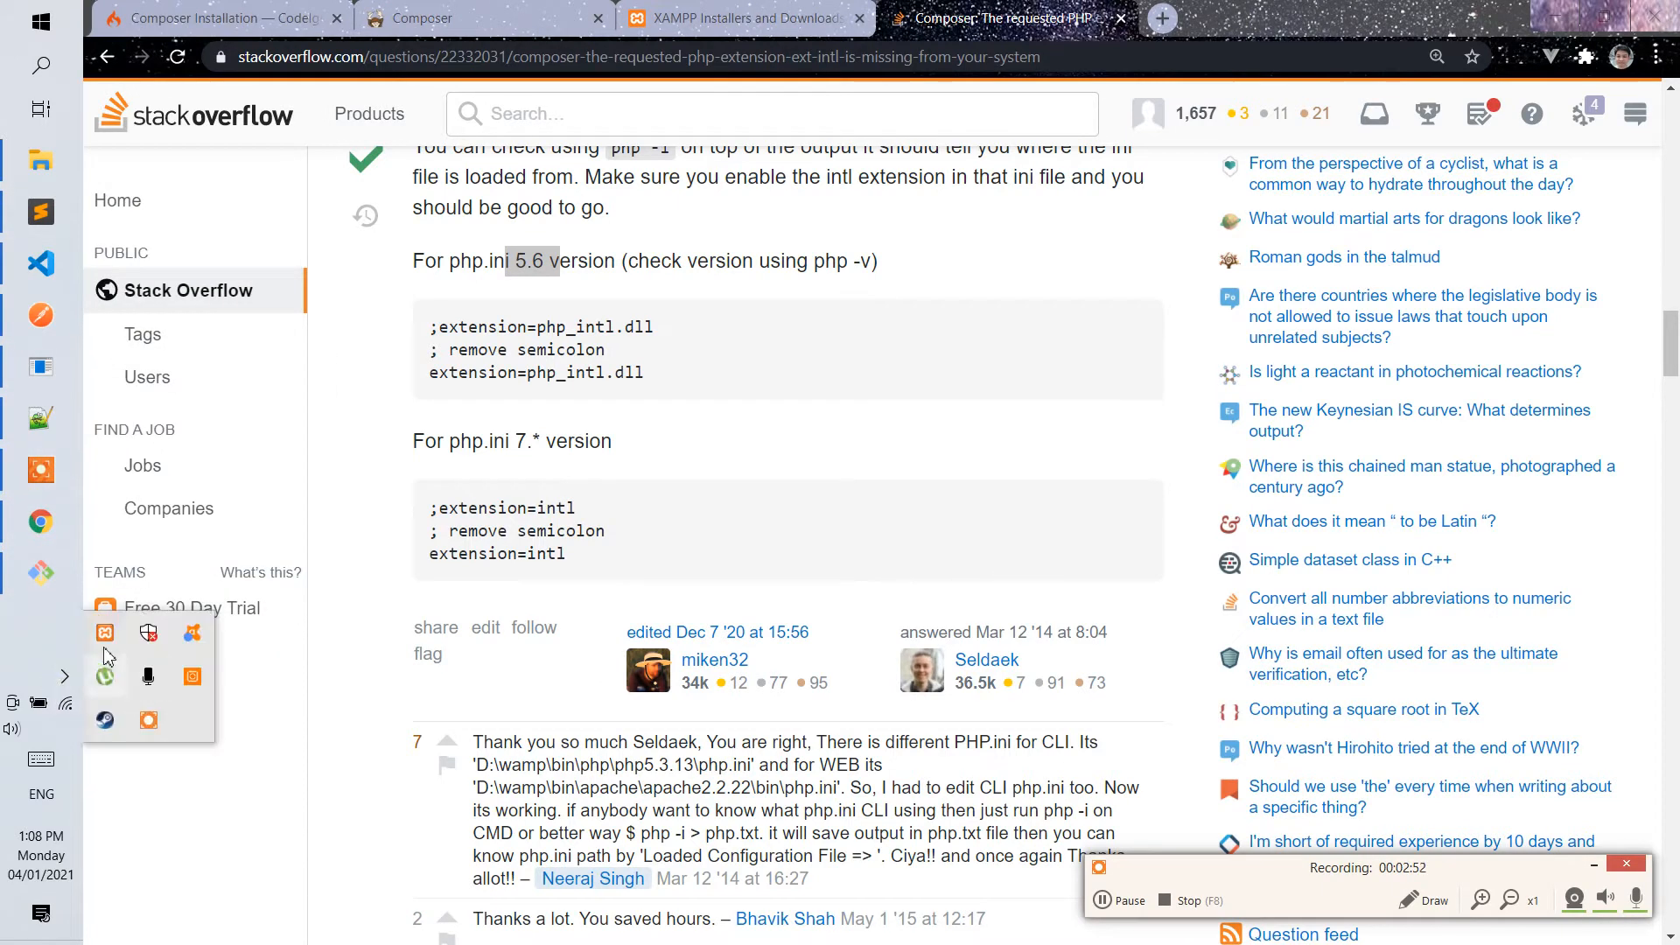
{"action": "left_click", "coordinate": [105, 632]}
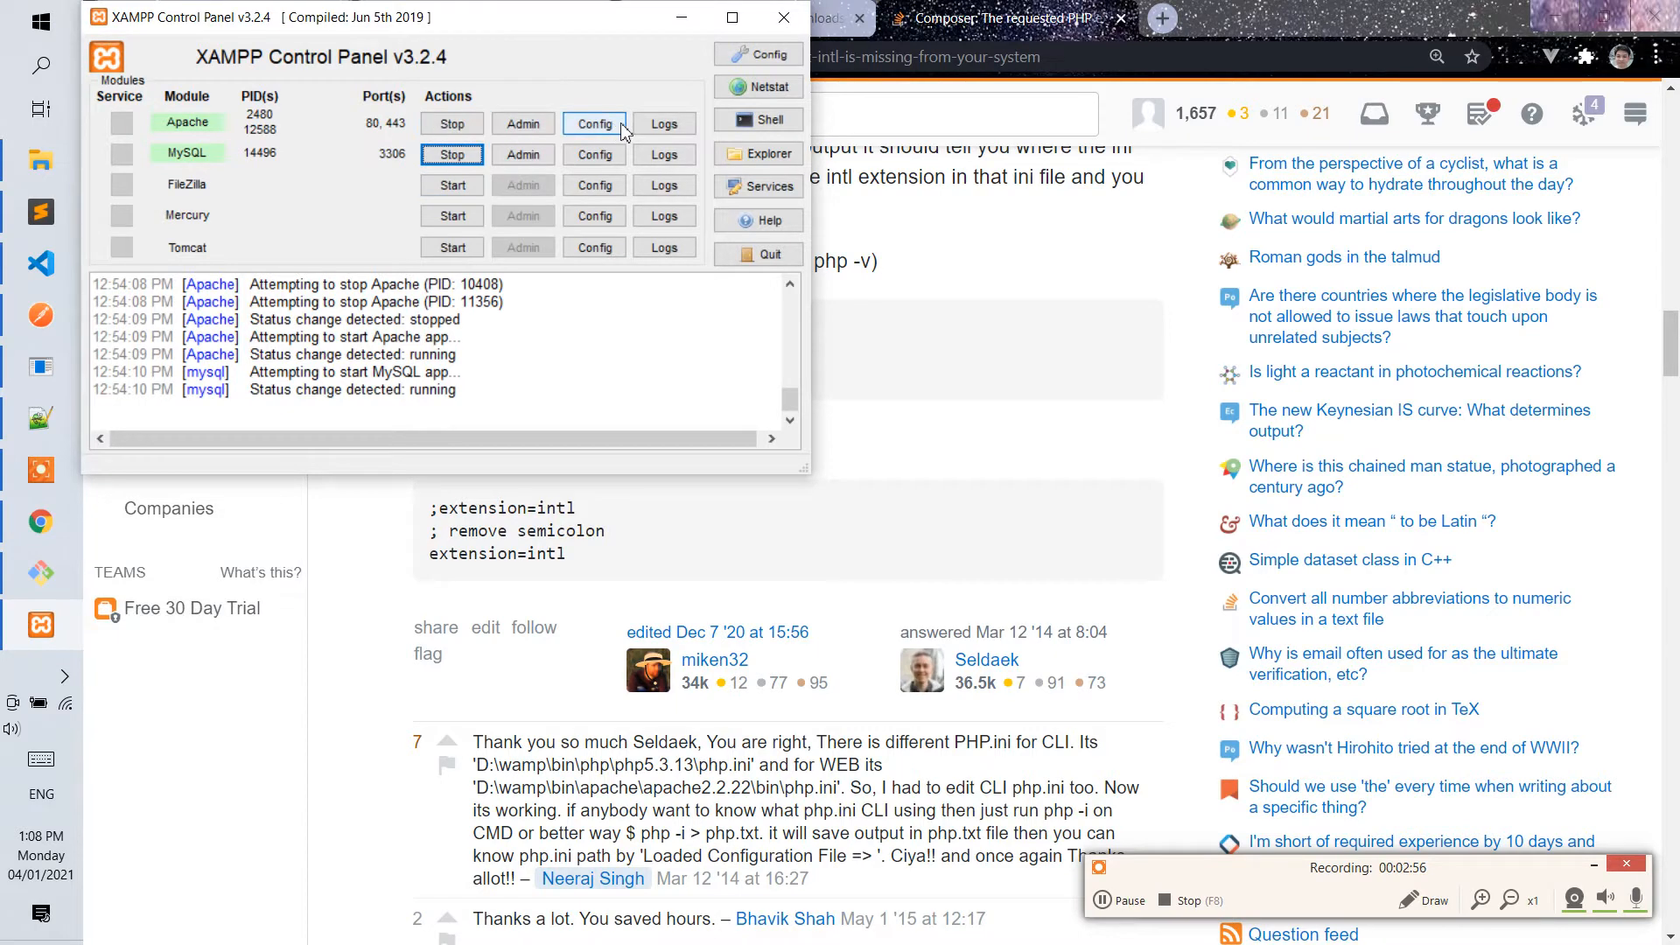
{"action": "left_click", "coordinate": [595, 124]}
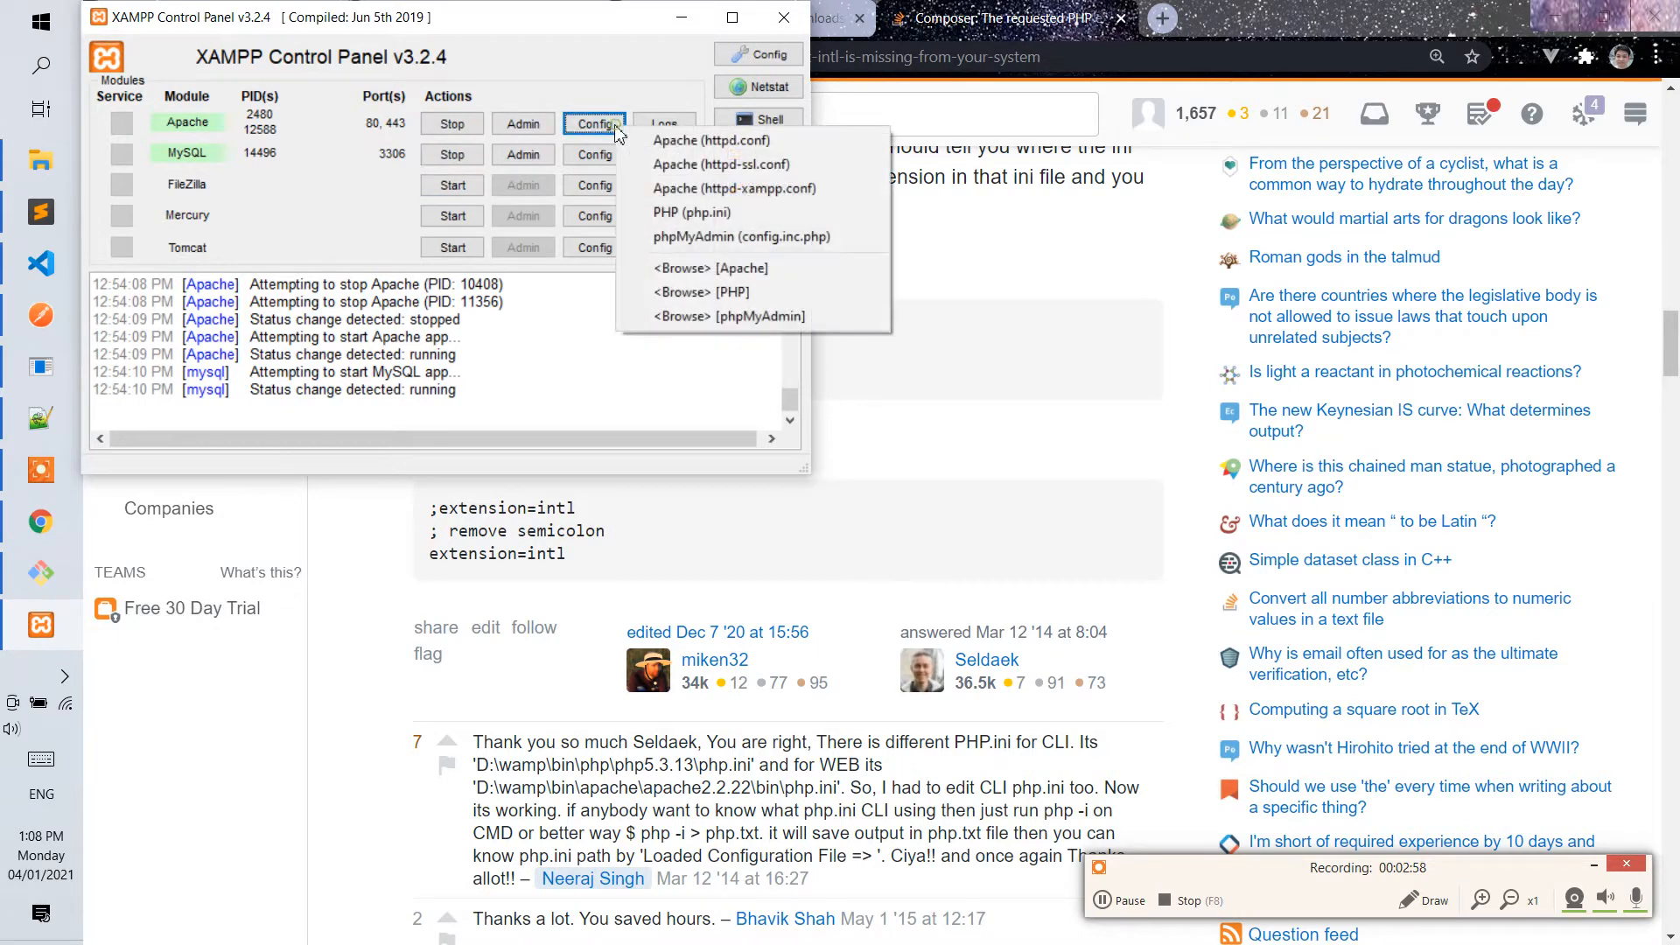
{"action": "left_click", "coordinate": [699, 212]}
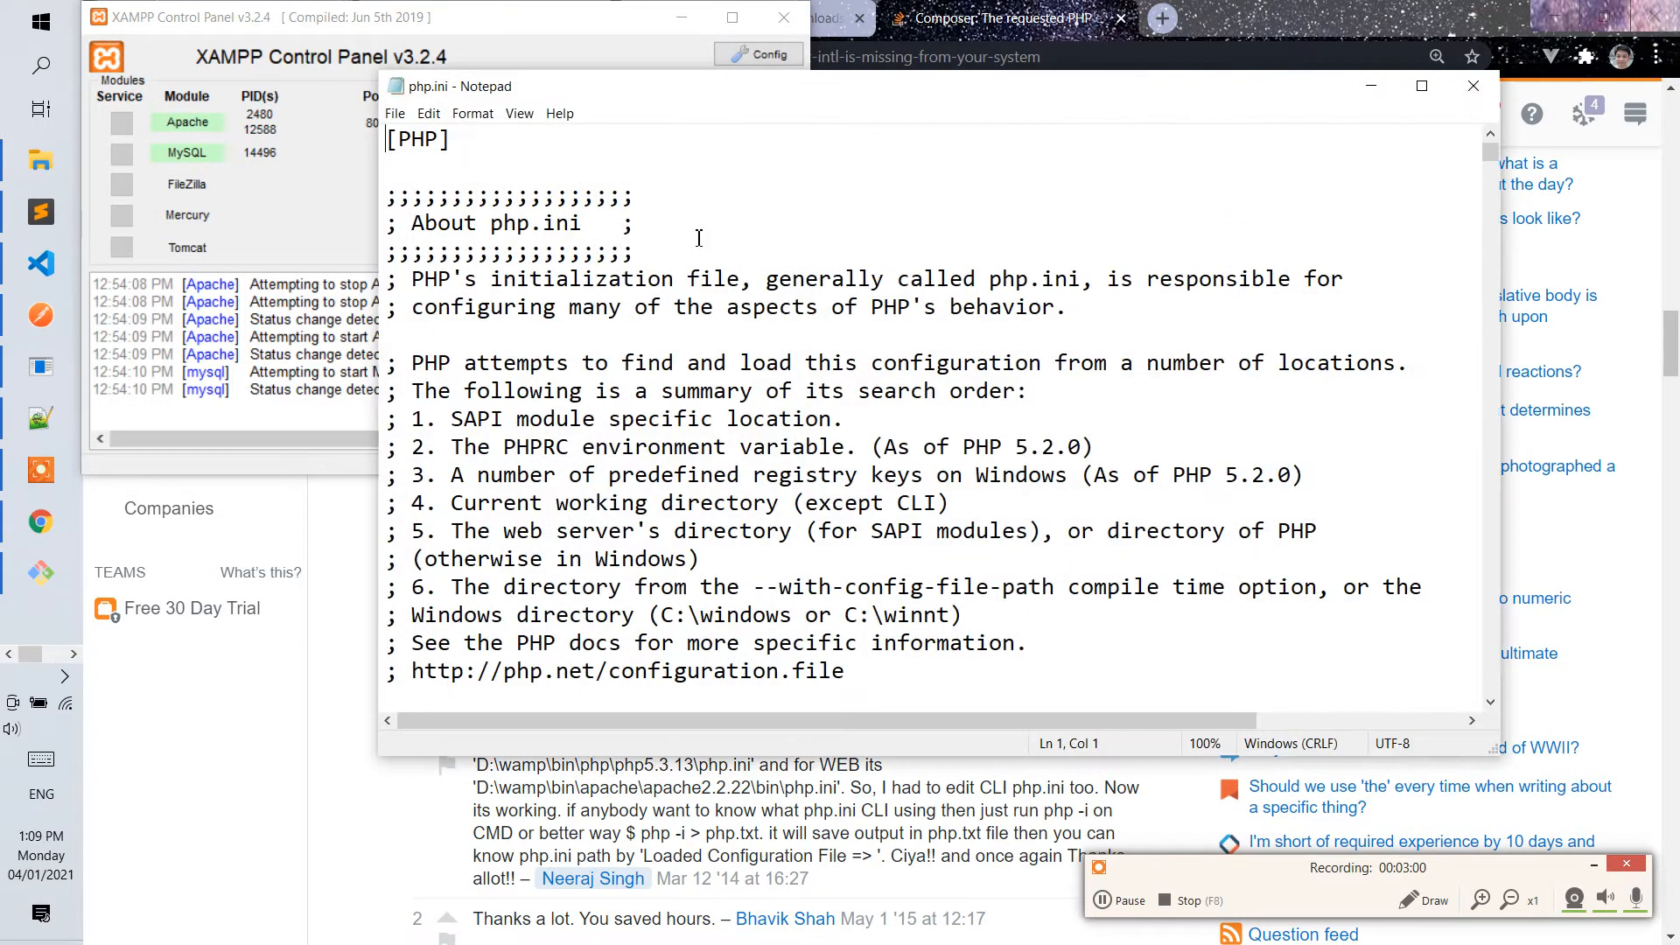
{"action": "key", "text": "ctrl+f"}
{"action": "key", "text": "ctrl+g"}
{"action": "type", "text": "intl"}
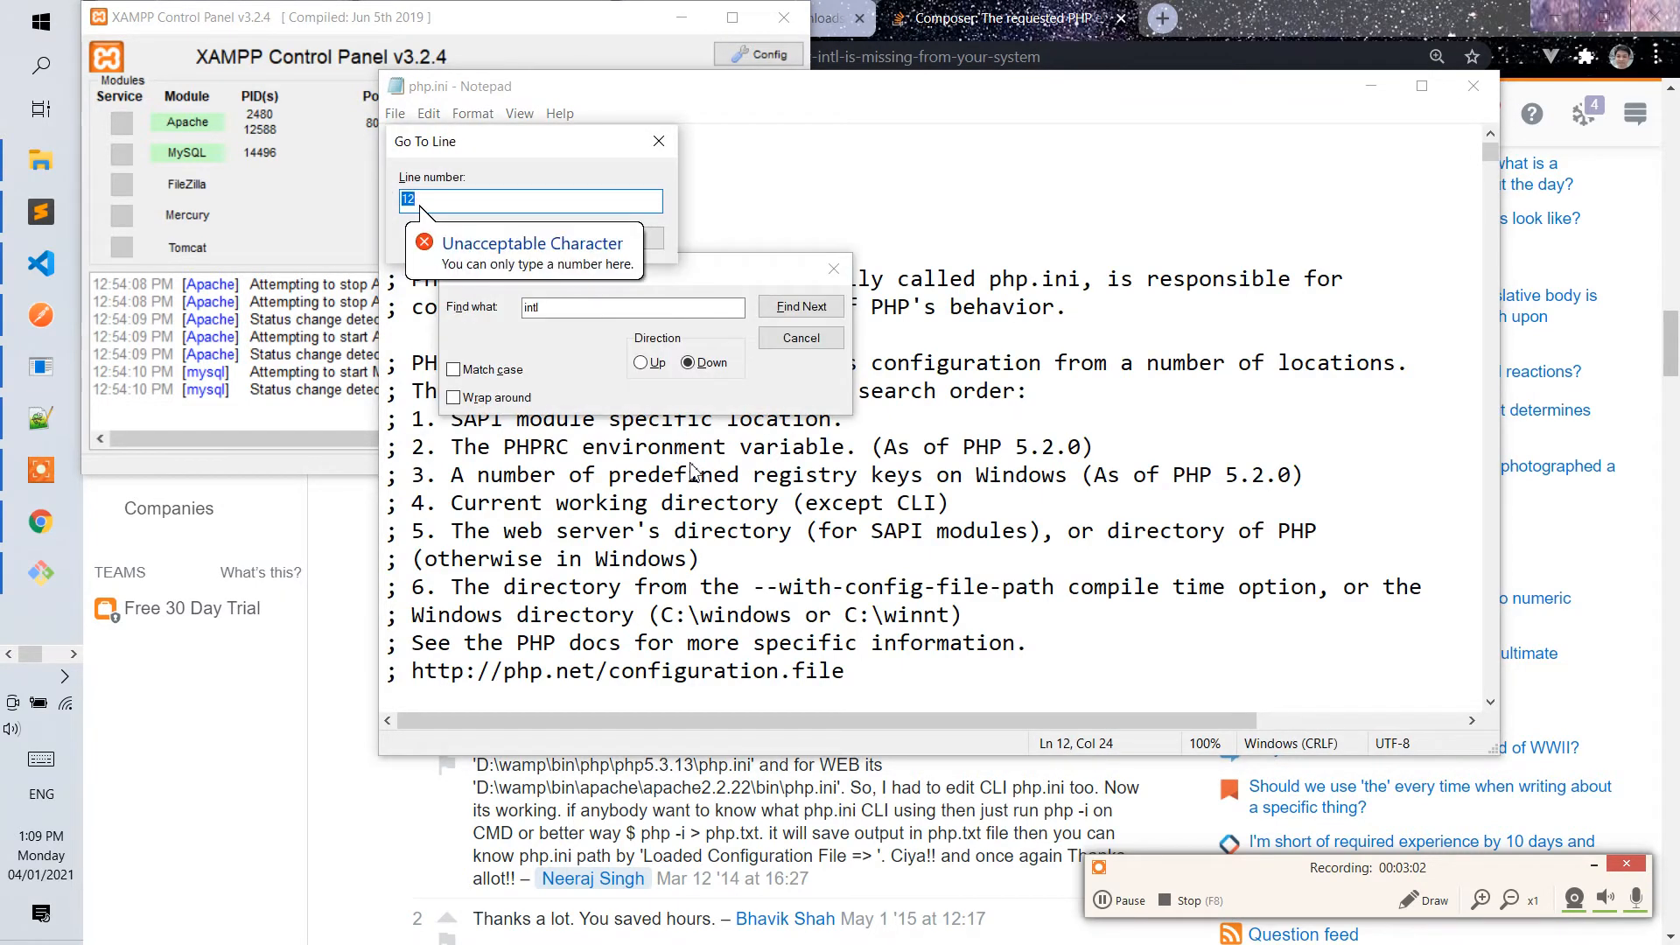
{"action": "key", "text": "BackSpace"}
{"action": "type", "text": "i"}
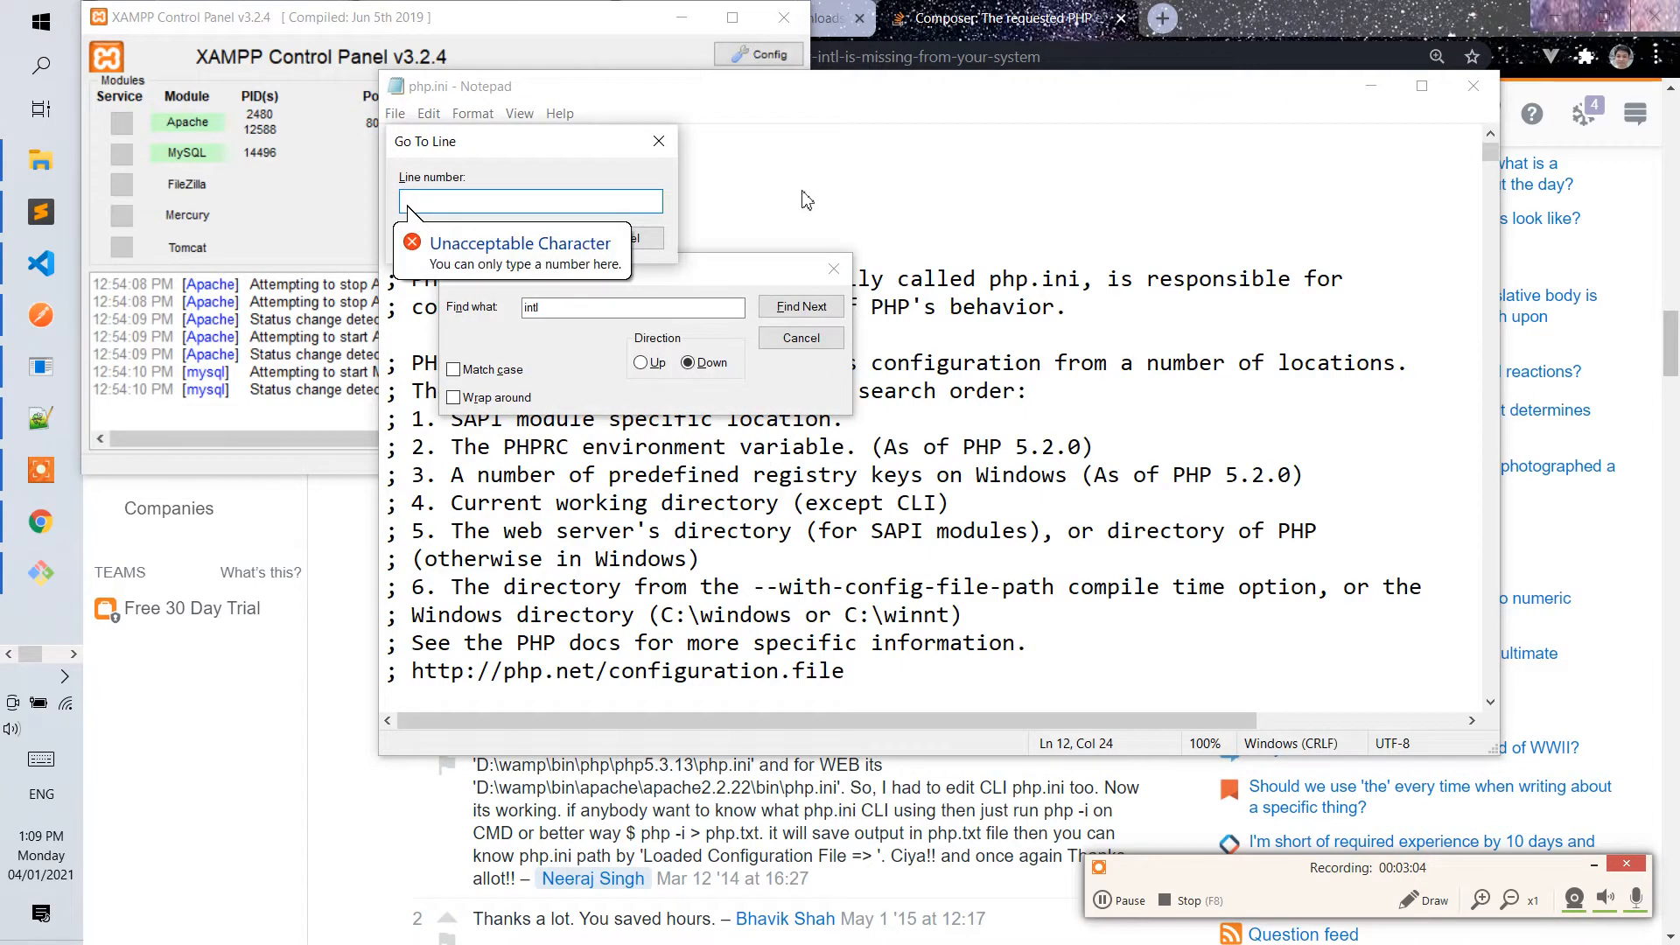
{"action": "left_click", "coordinate": [809, 144]}
{"action": "left_click", "coordinate": [942, 81]}
{"action": "left_click", "coordinate": [909, 790]}
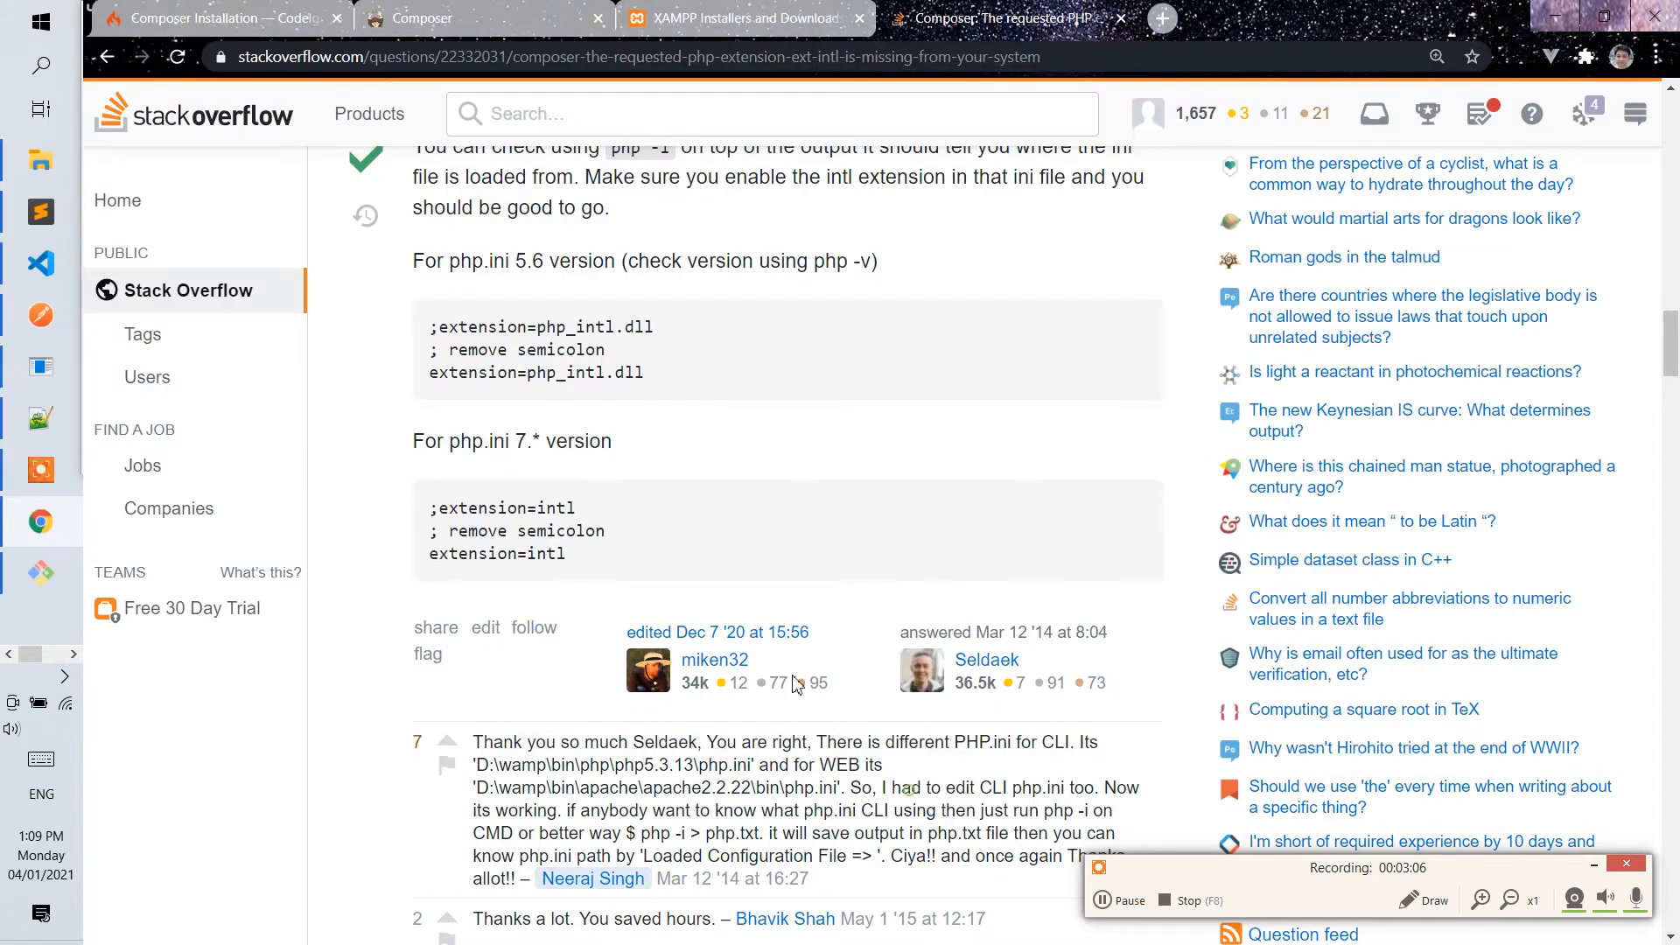
Copy "=intl" from the php.ini 7.* snippet in the Stack Overflow answer and reopen php.ini from the XAMPP Control Panel.
{"action": "left_click_drag", "start_coordinate": [570, 511], "coordinate": [531, 509]}
{"action": "key", "text": "ctrl+c"}
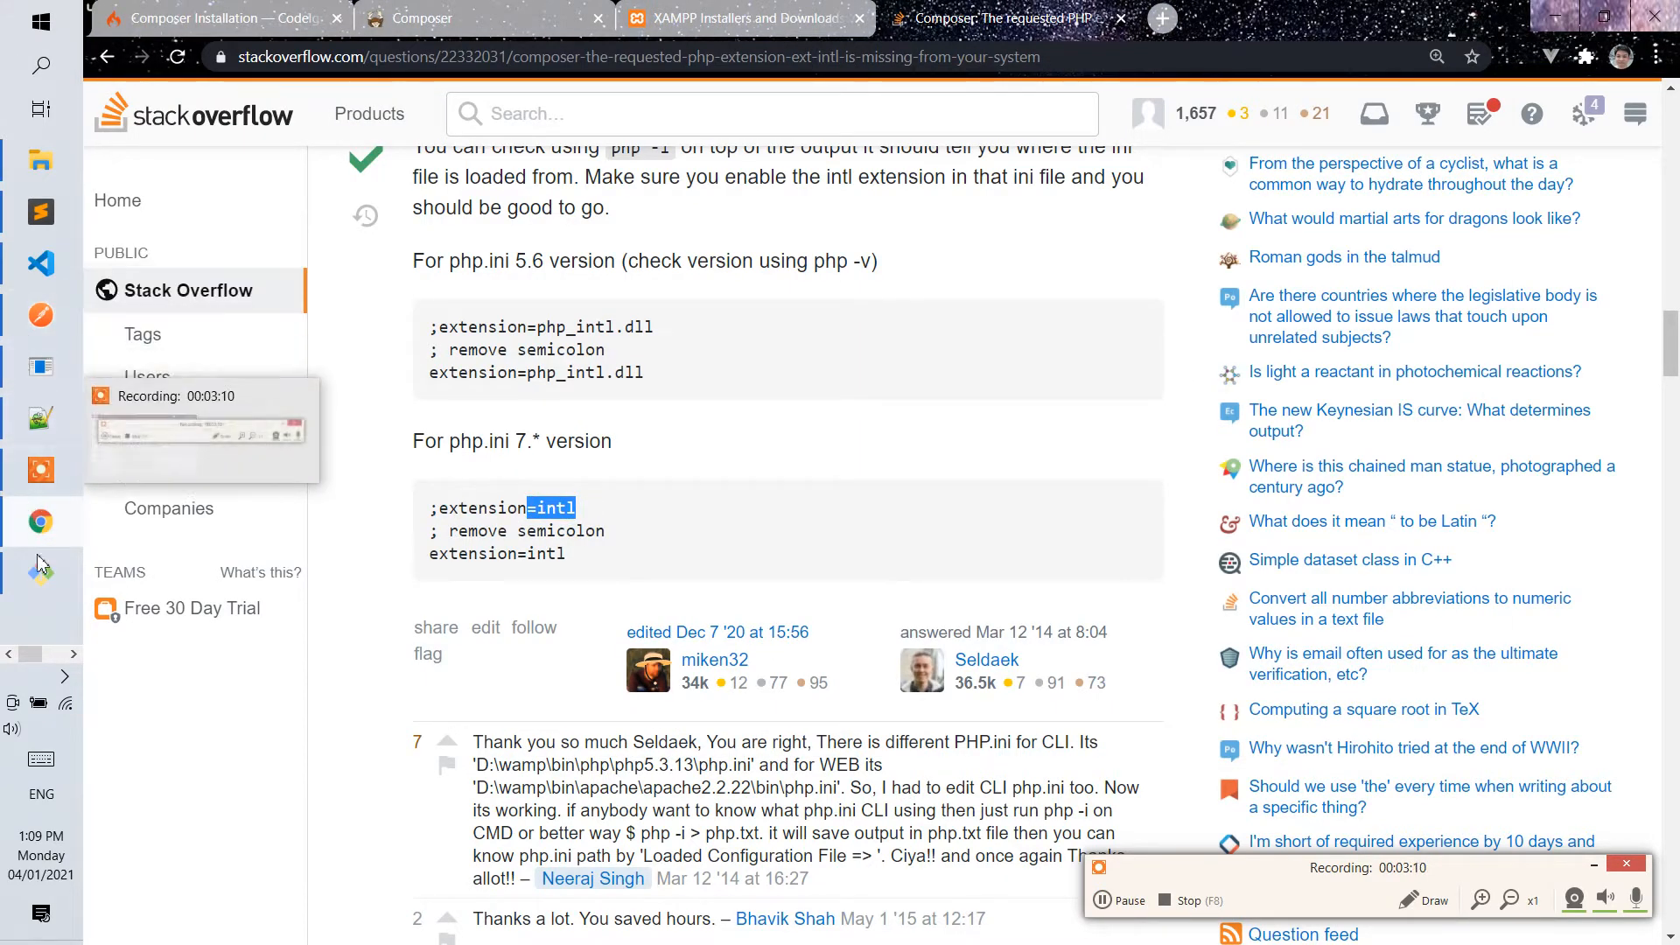
{"action": "left_click", "coordinate": [61, 658]}
{"action": "left_click", "coordinate": [41, 161]}
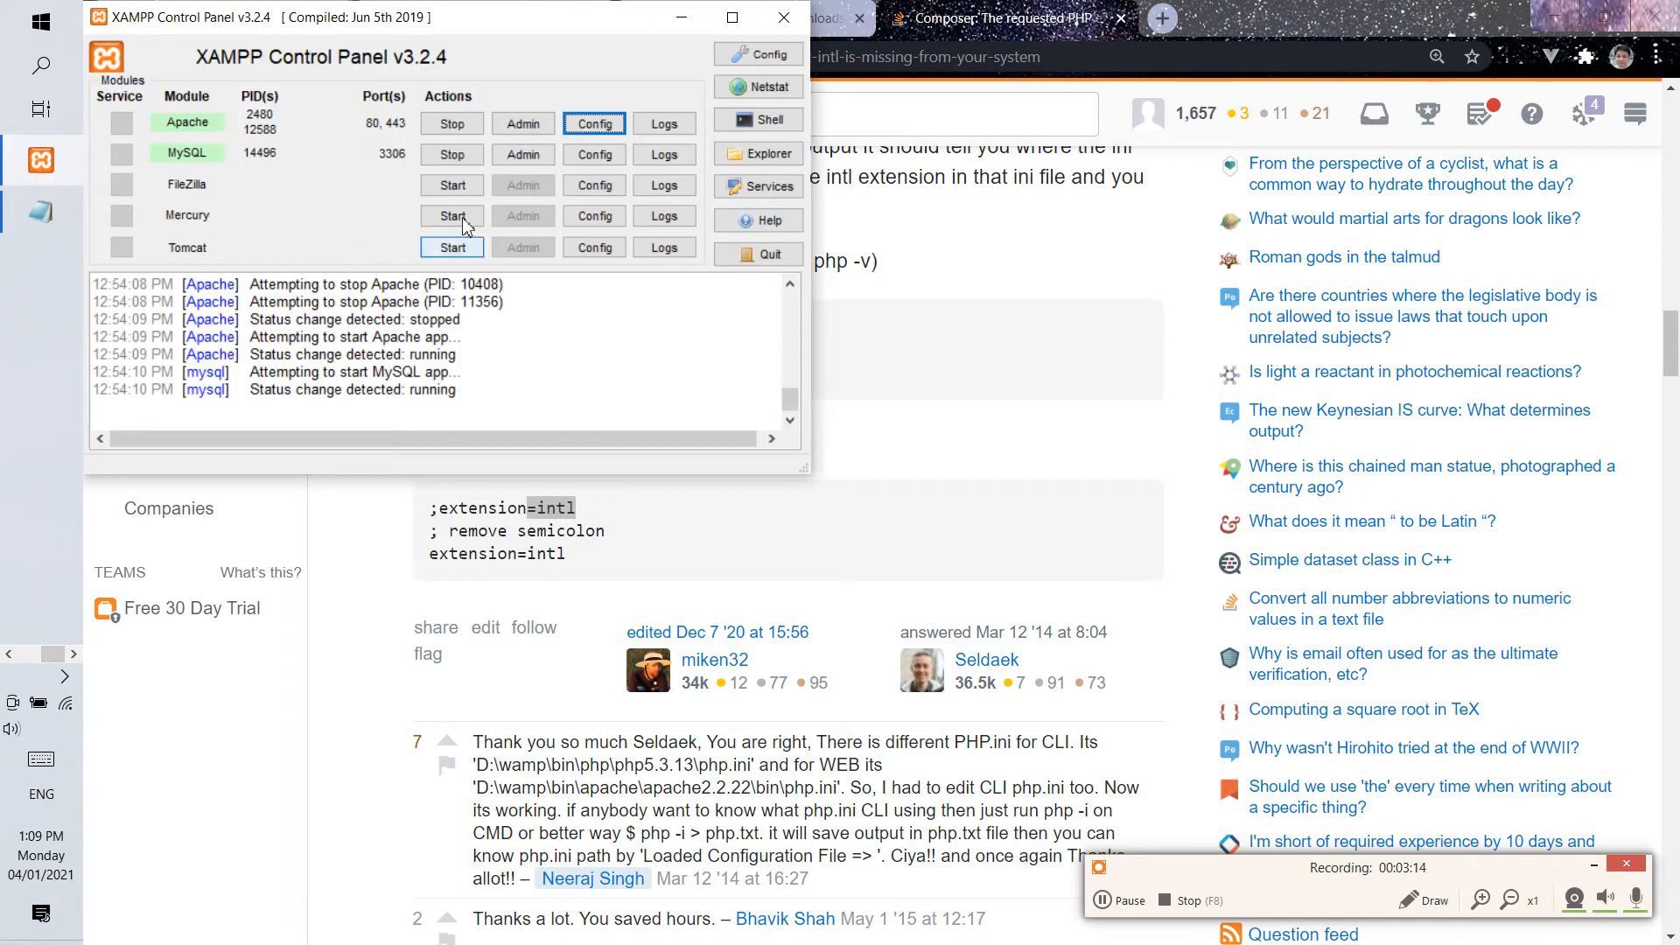
{"action": "left_click", "coordinate": [595, 124]}
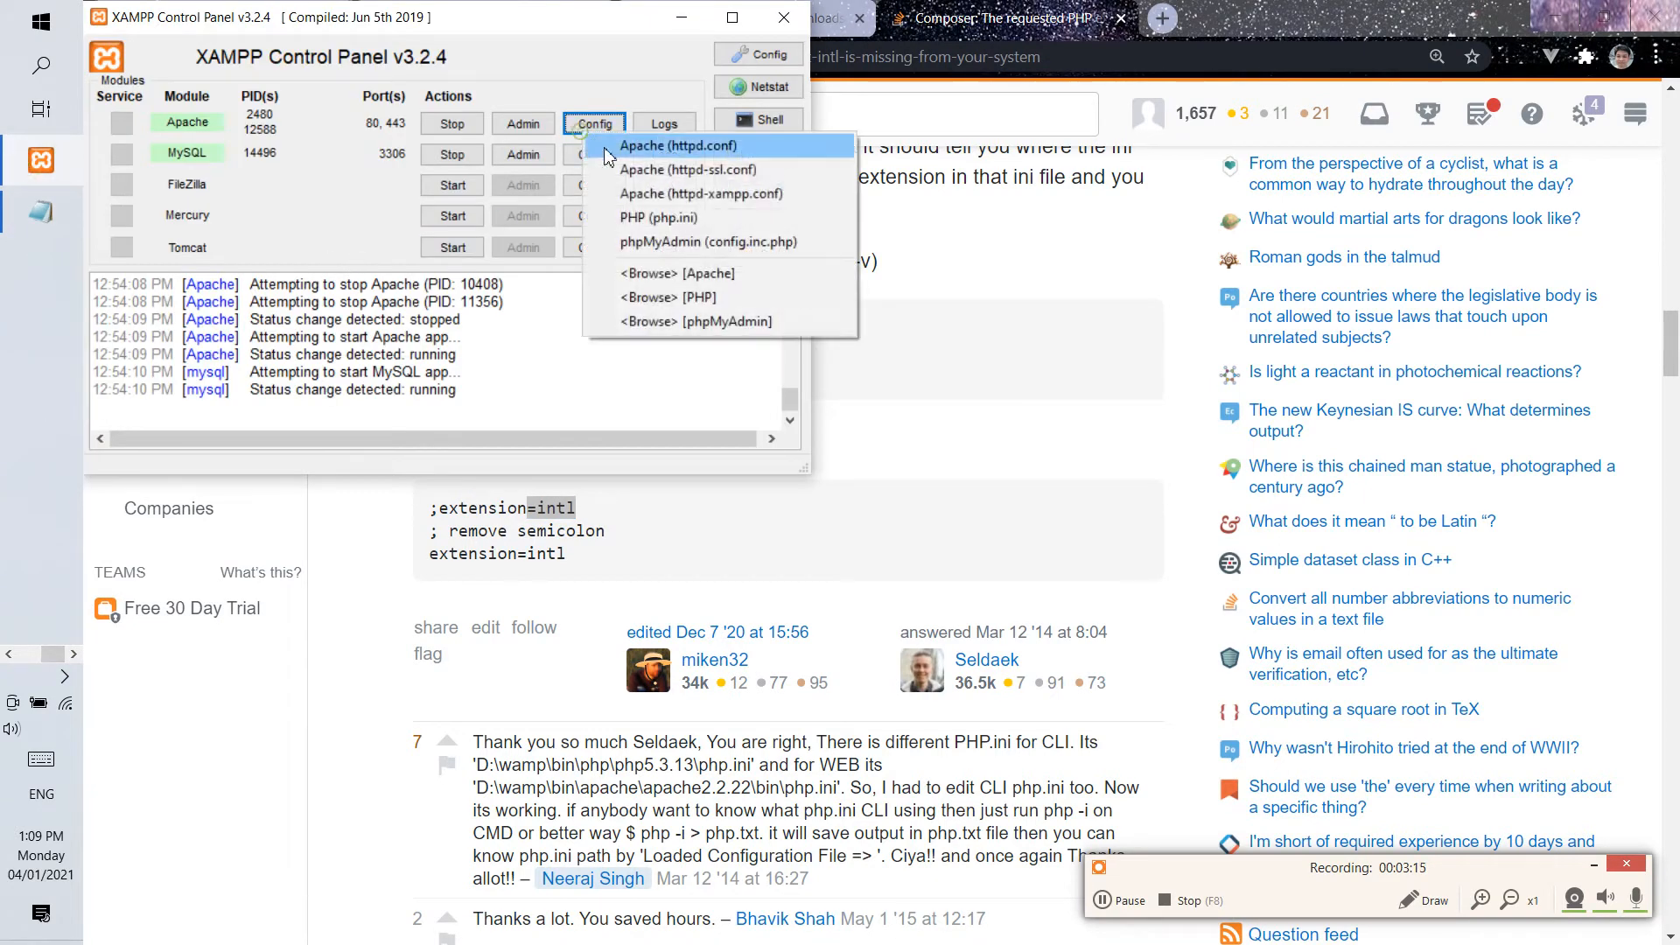
{"action": "left_click", "coordinate": [674, 217]}
Find "=intl" in php.ini, uncomment the extension=intl line by removing its semicolon, and save and minimize the file.
{"action": "key", "text": "ctrl+f"}
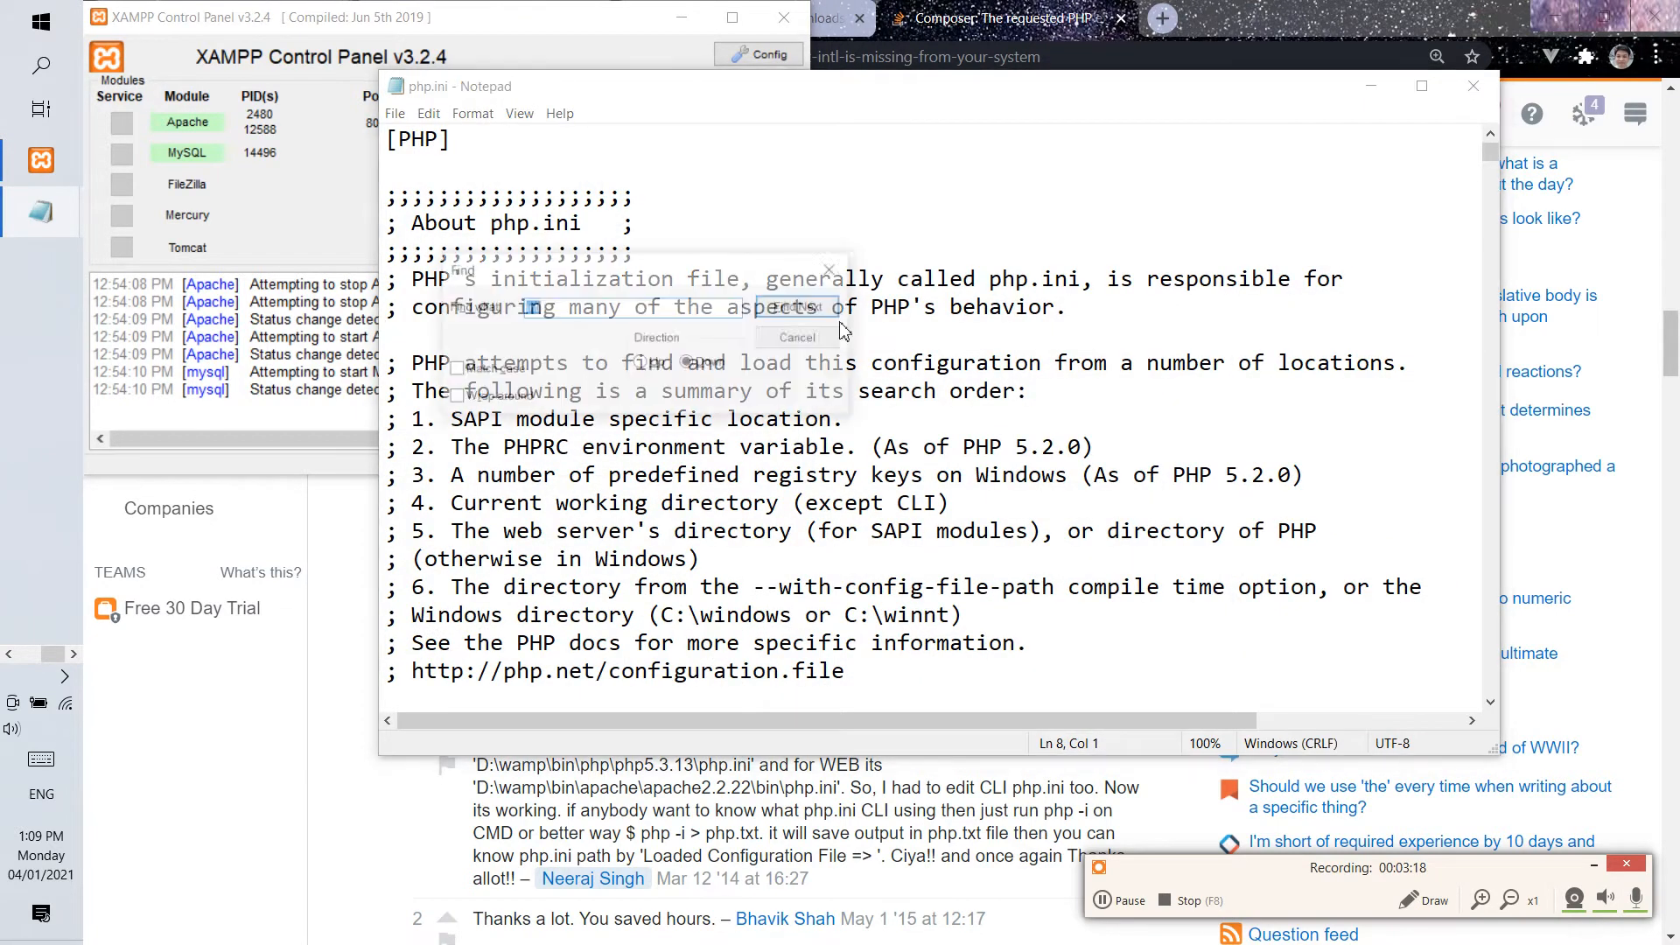
{"action": "key", "text": "ctrl+v"}
{"action": "key", "text": "Return"}
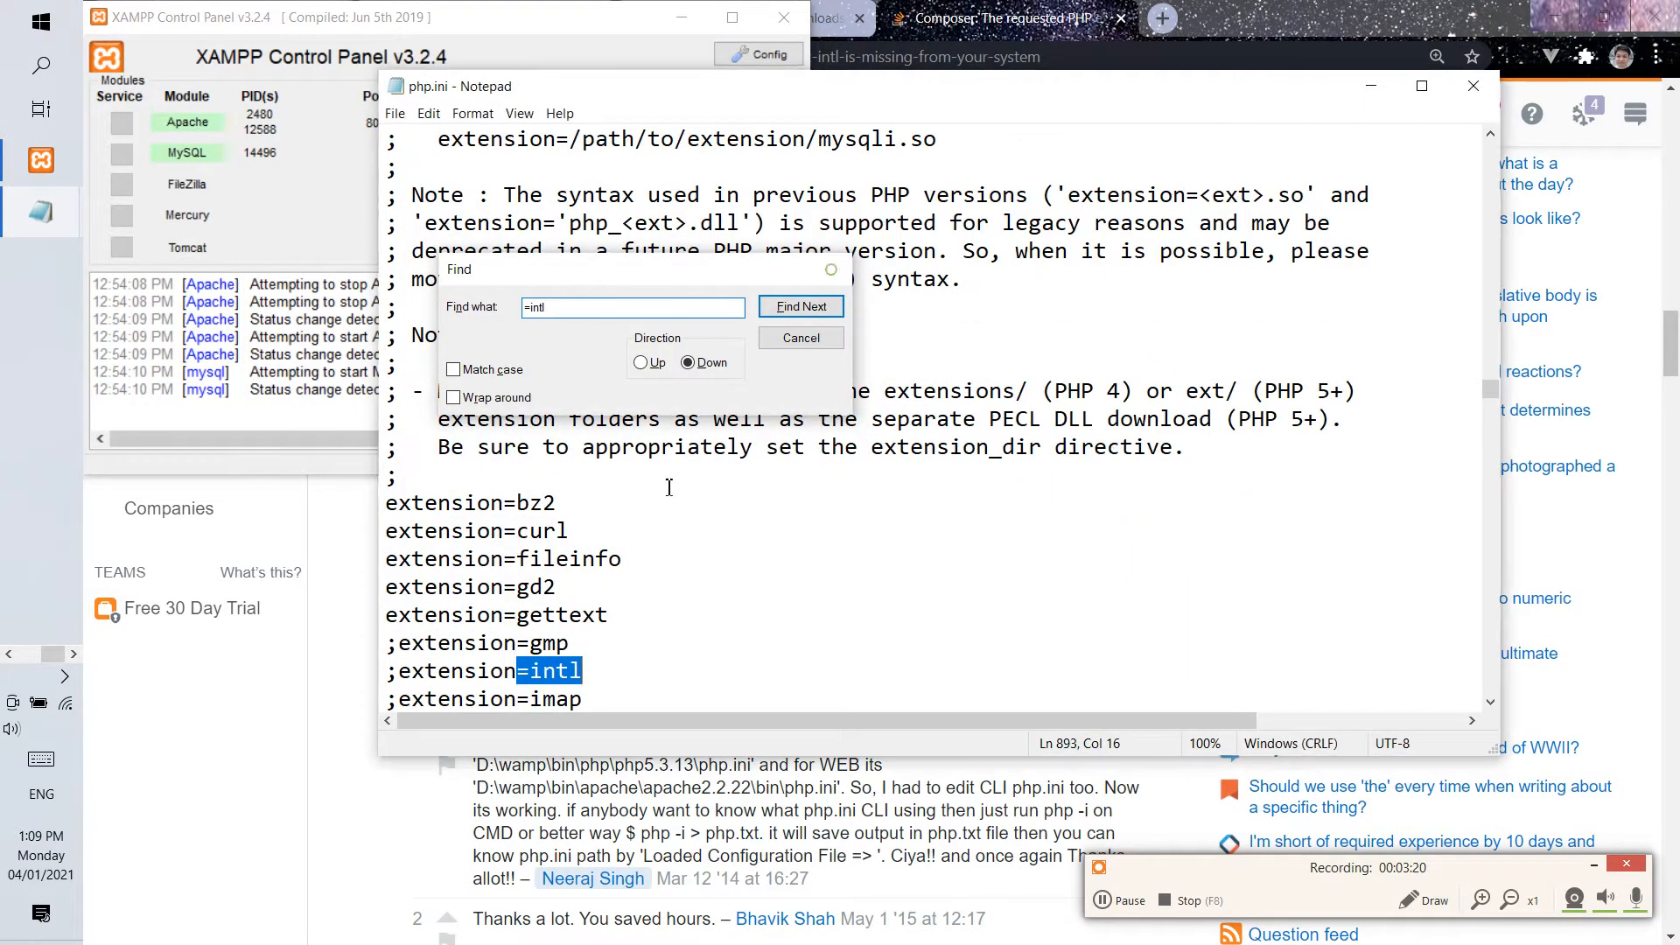
{"action": "left_click", "coordinate": [834, 269]}
{"action": "left_click", "coordinate": [400, 672]}
{"action": "key", "text": "BackSpace"}
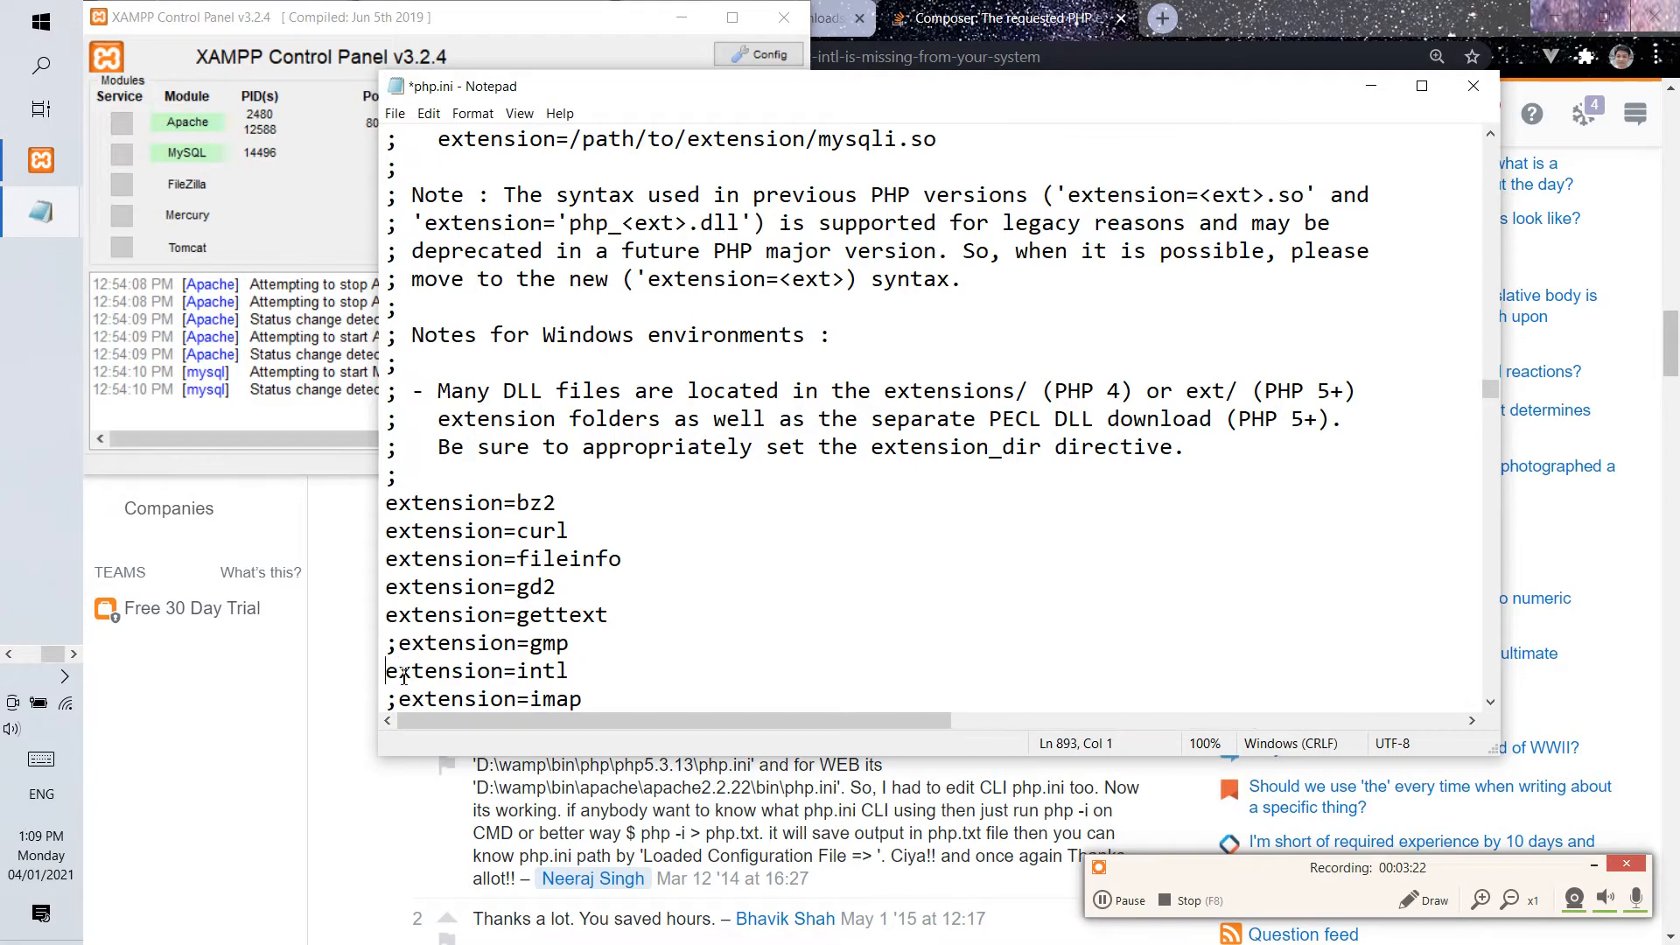
{"action": "key", "text": "ctrl+s"}
{"action": "left_click", "coordinate": [1372, 86]}
Restart the Apache and MySQL modules in XAMPP and minimize the control panel.
{"action": "left_click", "coordinate": [452, 124]}
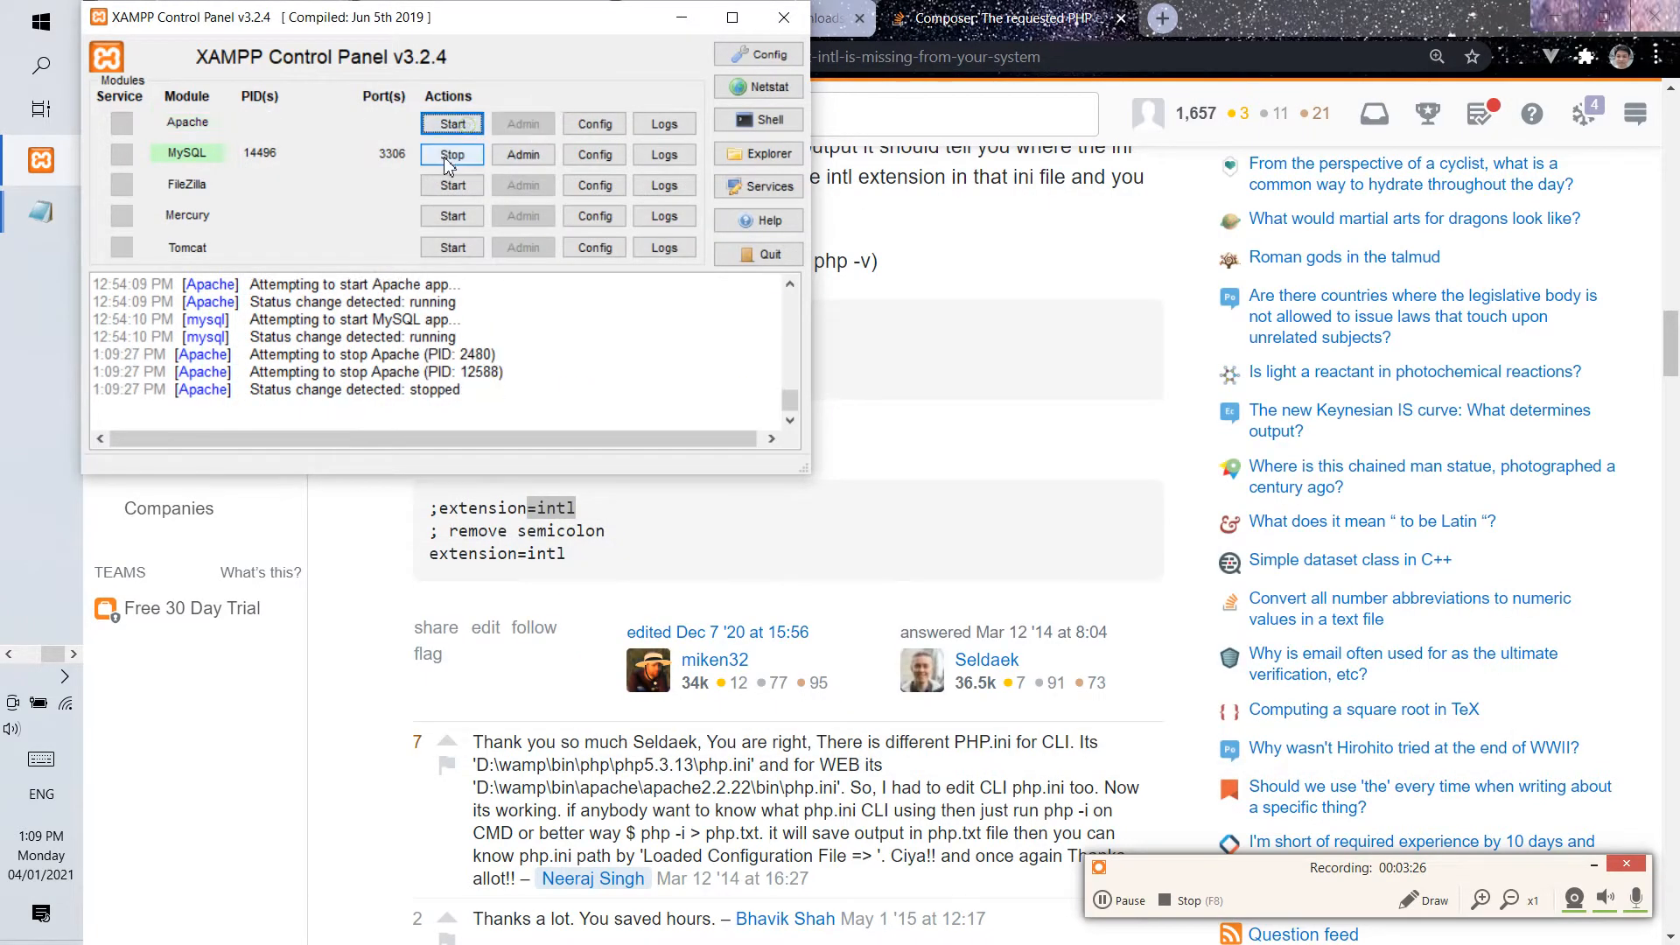
{"action": "left_click", "coordinate": [451, 154]}
{"action": "left_click", "coordinate": [451, 154]}
{"action": "left_click", "coordinate": [452, 123]}
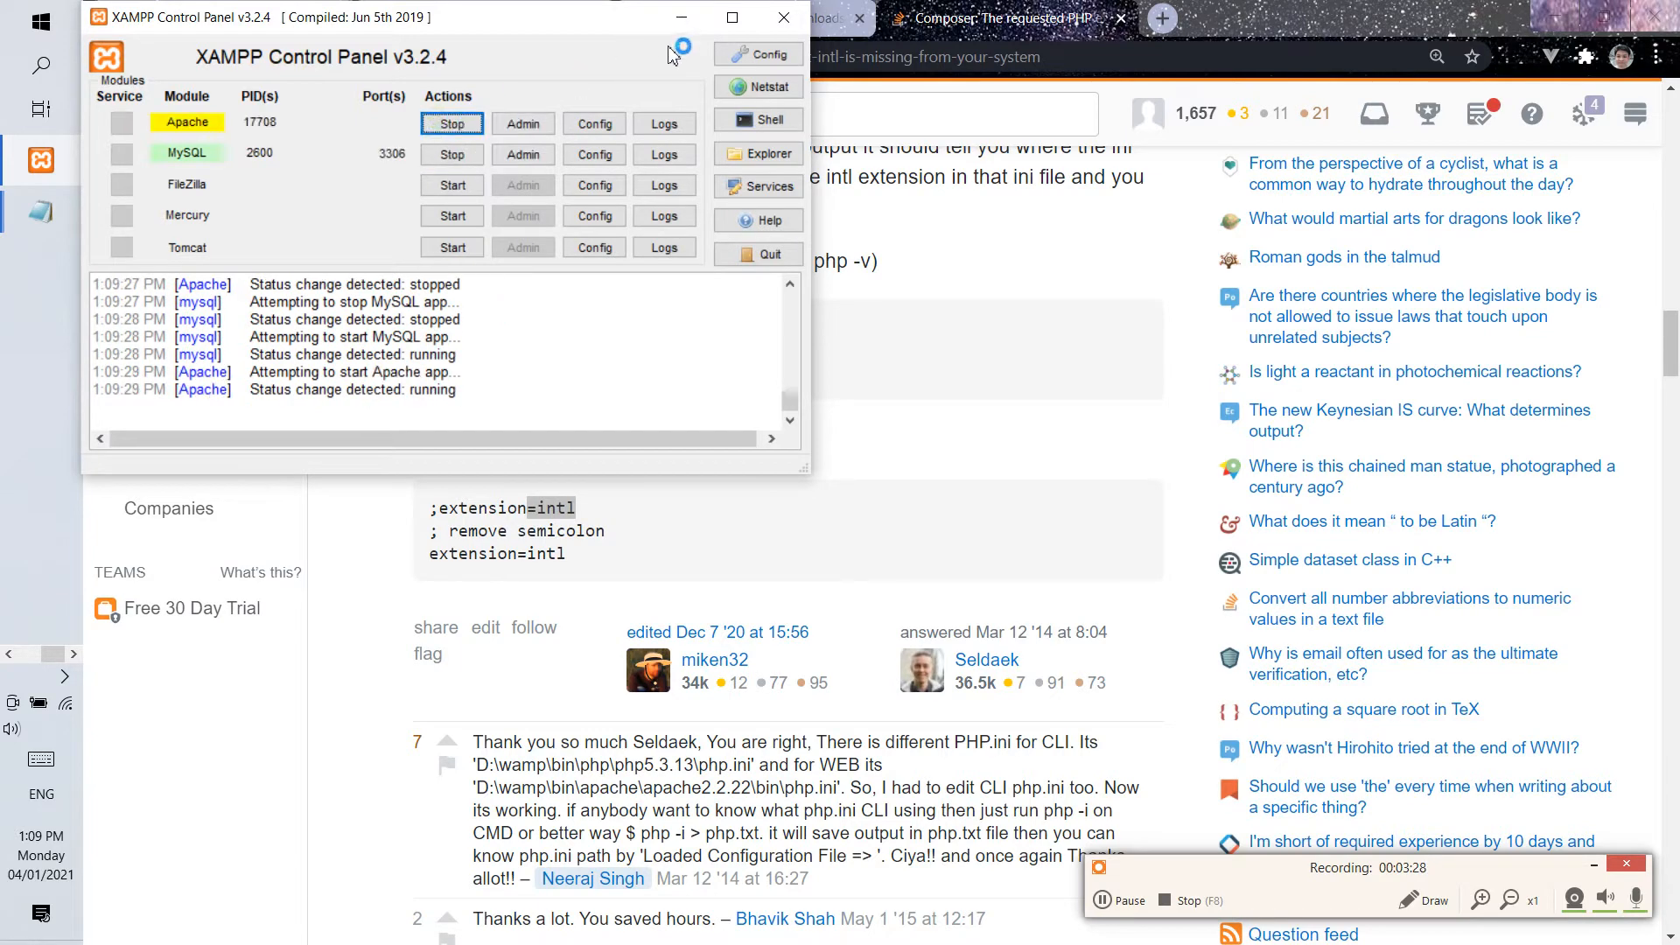
{"action": "left_click", "coordinate": [682, 17]}
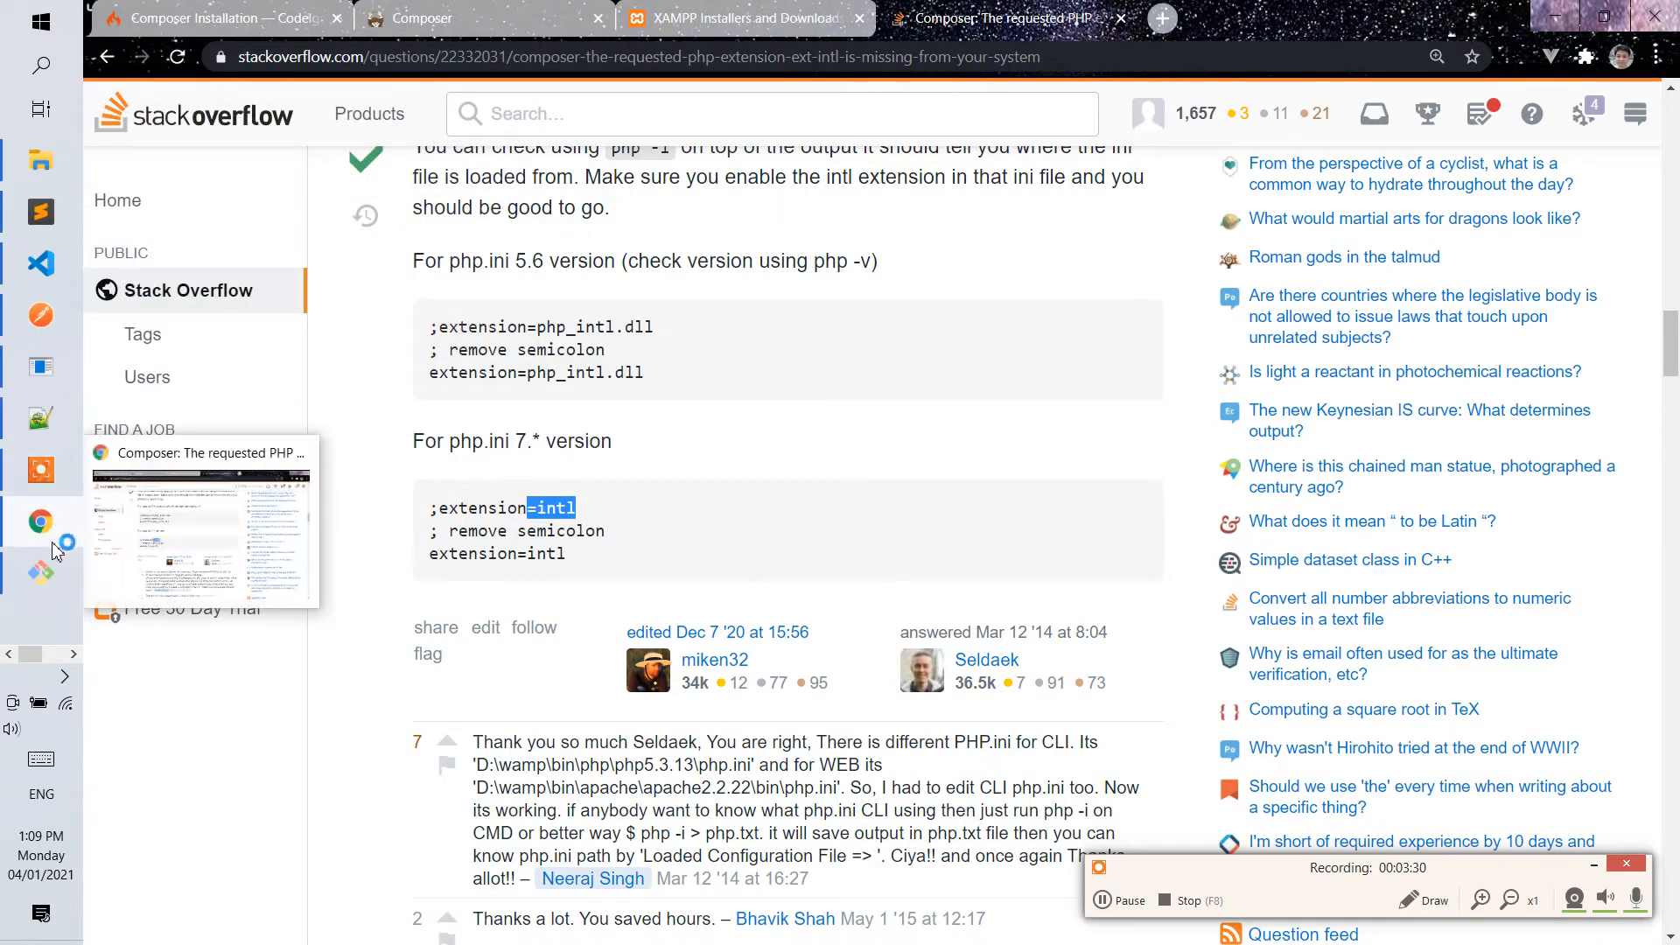
Rerun "composer create-project codeigniter4/appstarter ci4-demo" in the Git Bash htdocs window.
{"action": "left_click", "coordinate": [42, 572]}
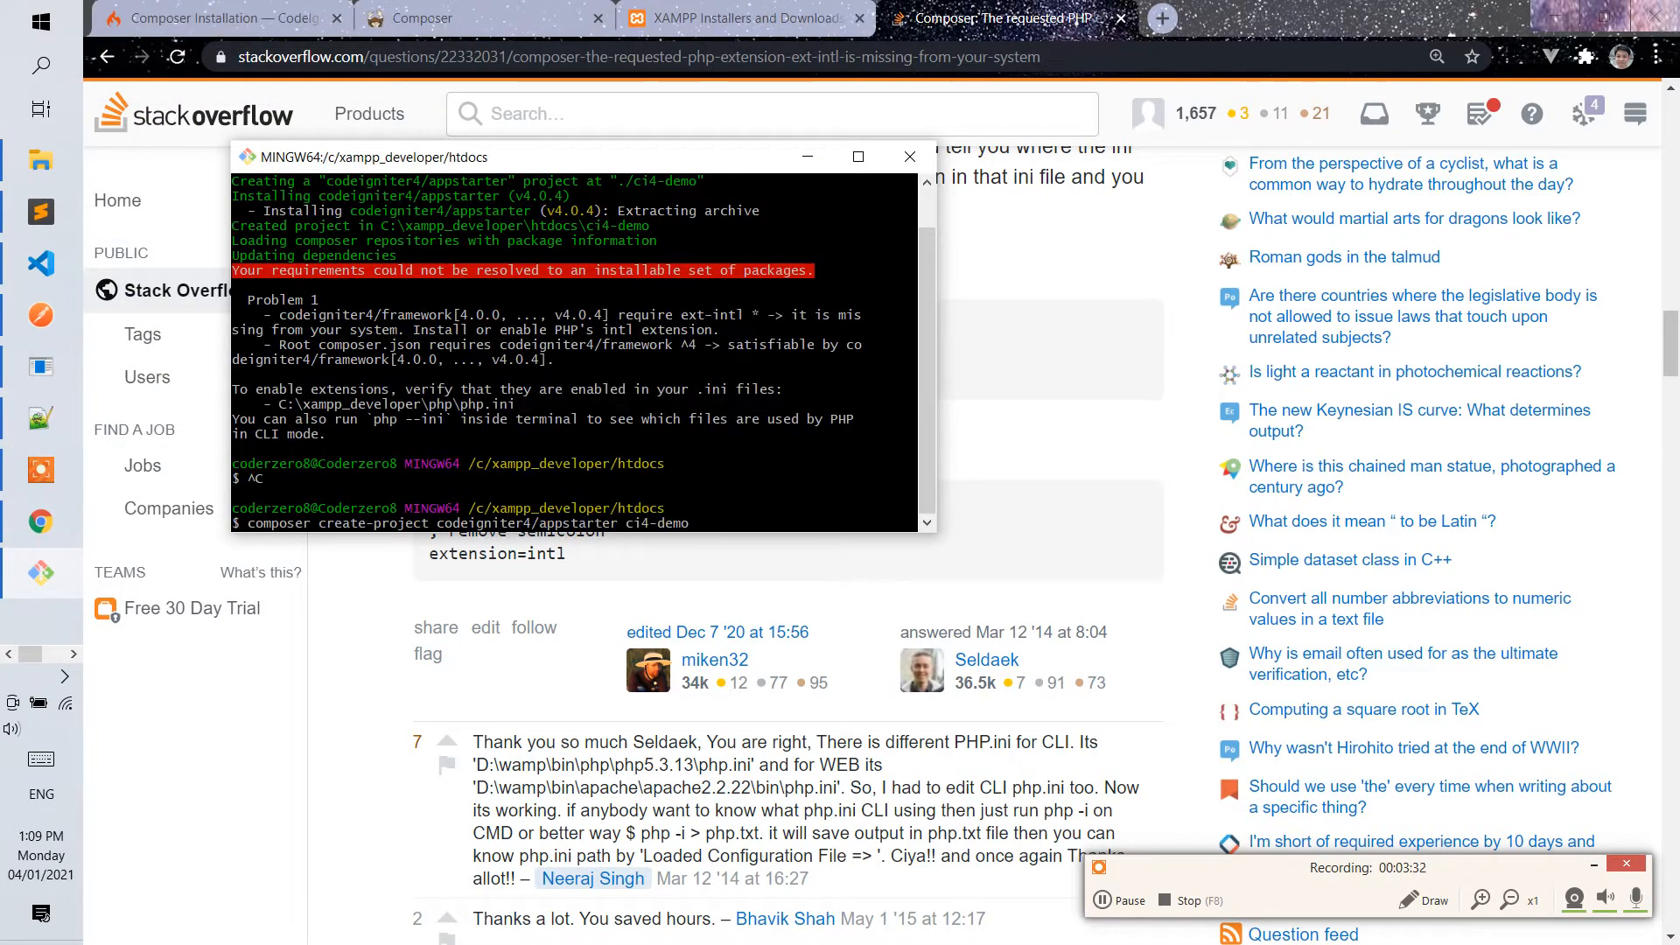
{"action": "key", "text": "Return"}
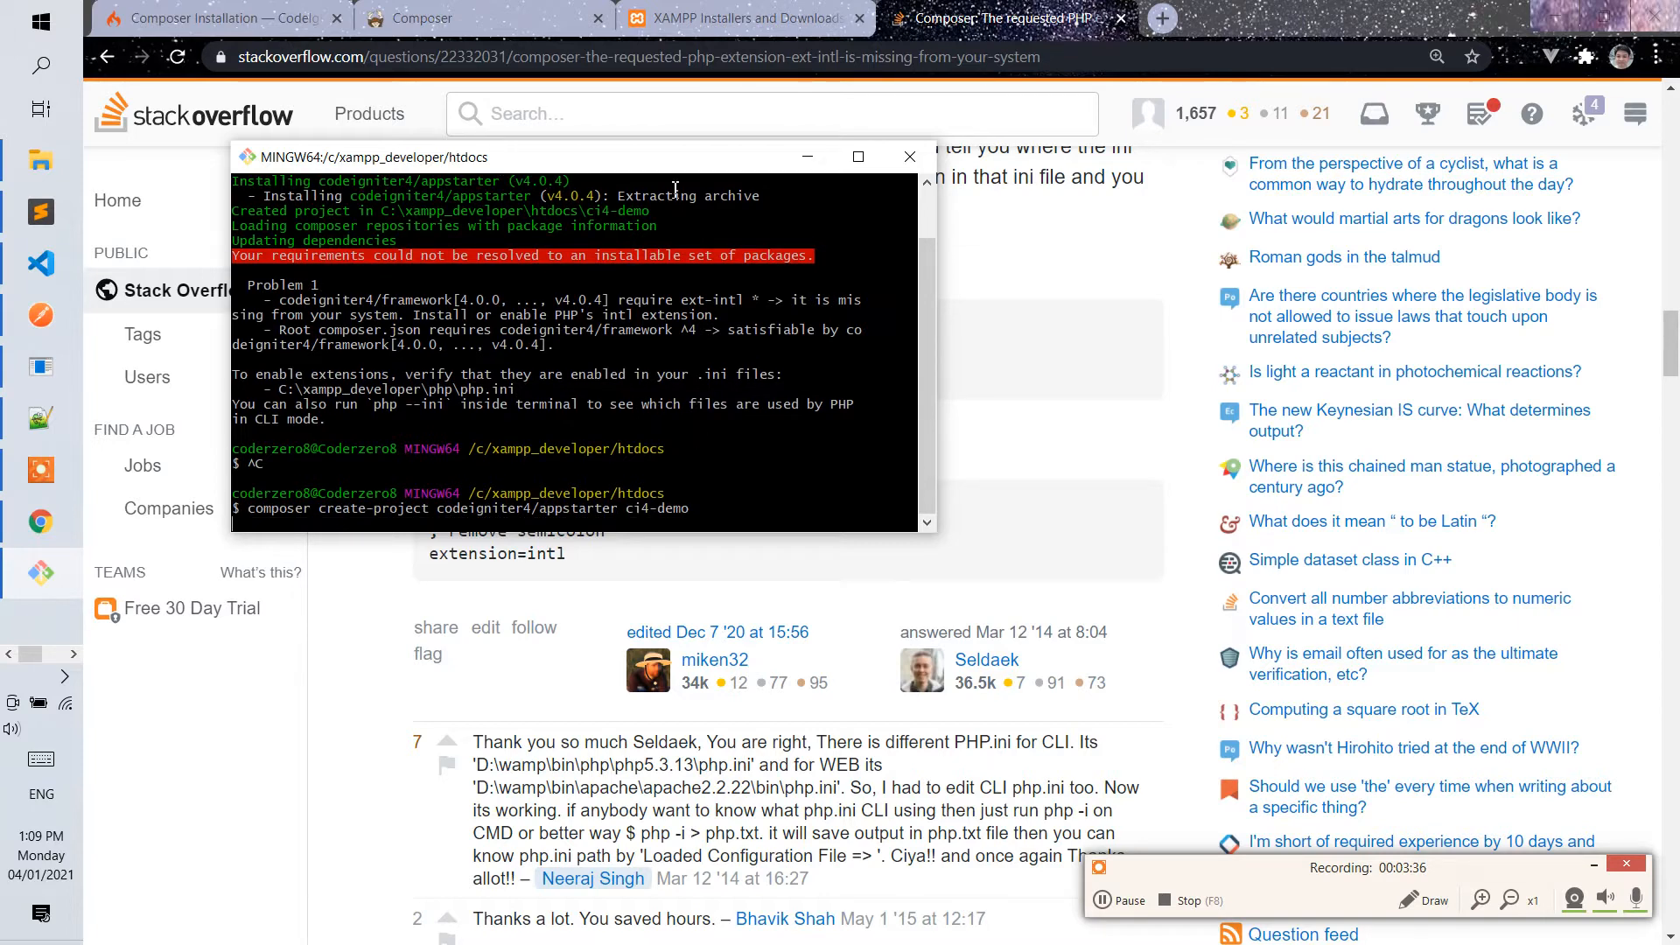
{"action": "left_click_drag", "start_coordinate": [659, 169], "coordinate": [878, 144]}
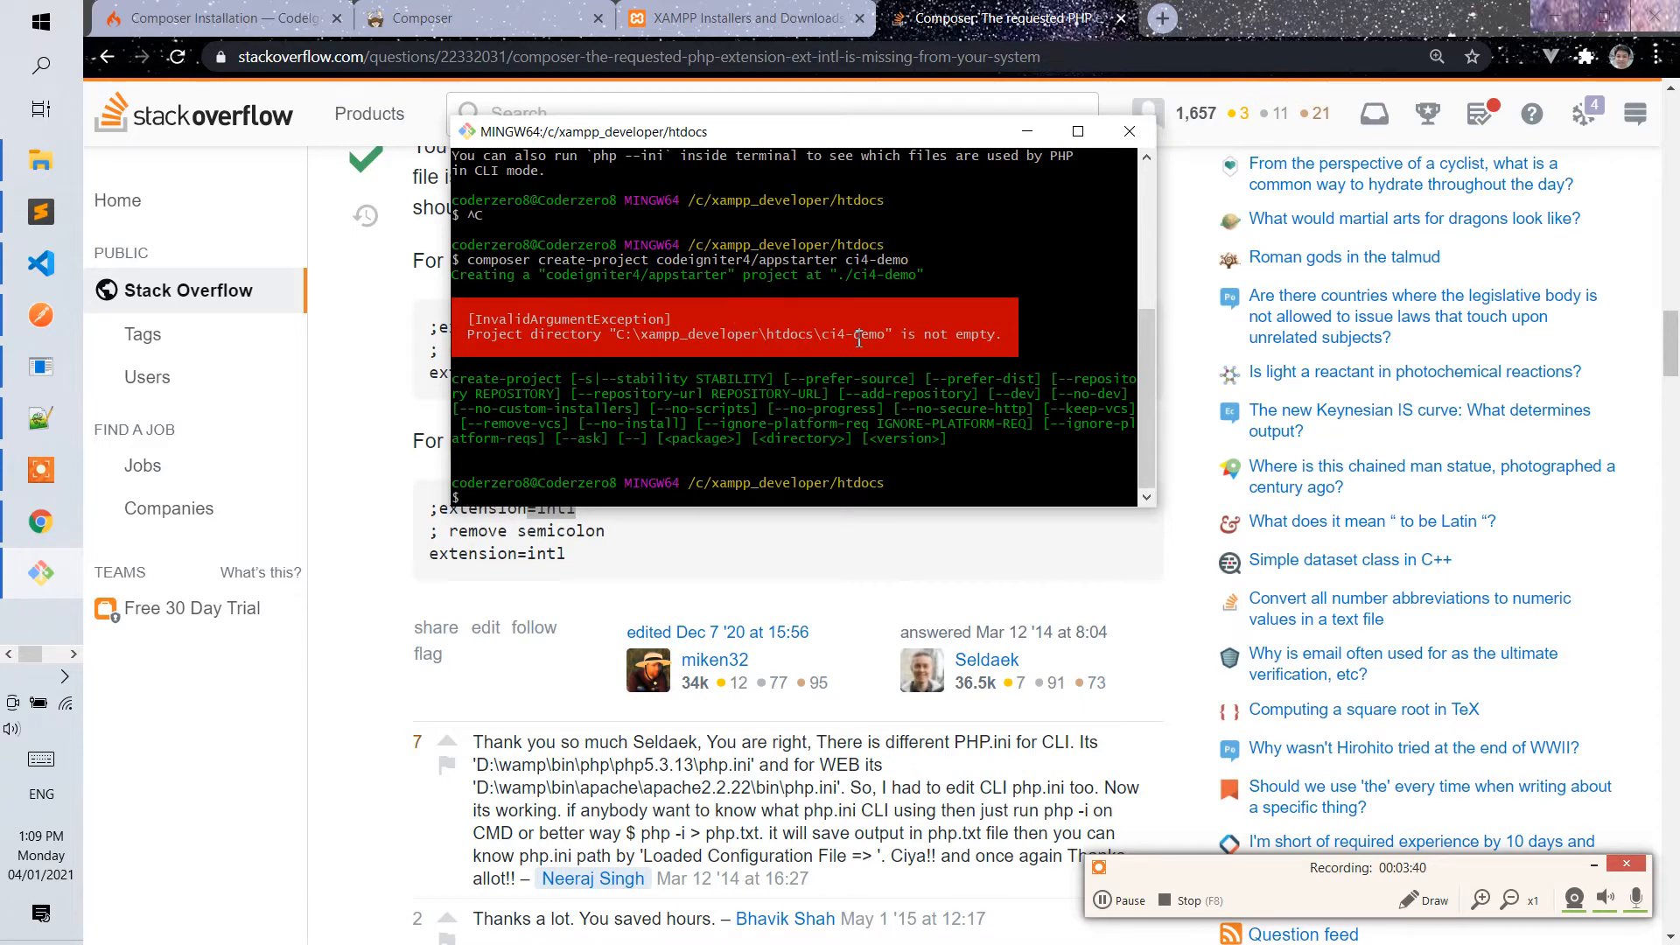
Permanently delete the leftover ci4-demo folder from C:\xampp_developer\htdocs in File Explorer.
{"action": "left_click", "coordinate": [41, 160]}
{"action": "double_click", "coordinate": [365, 192]}
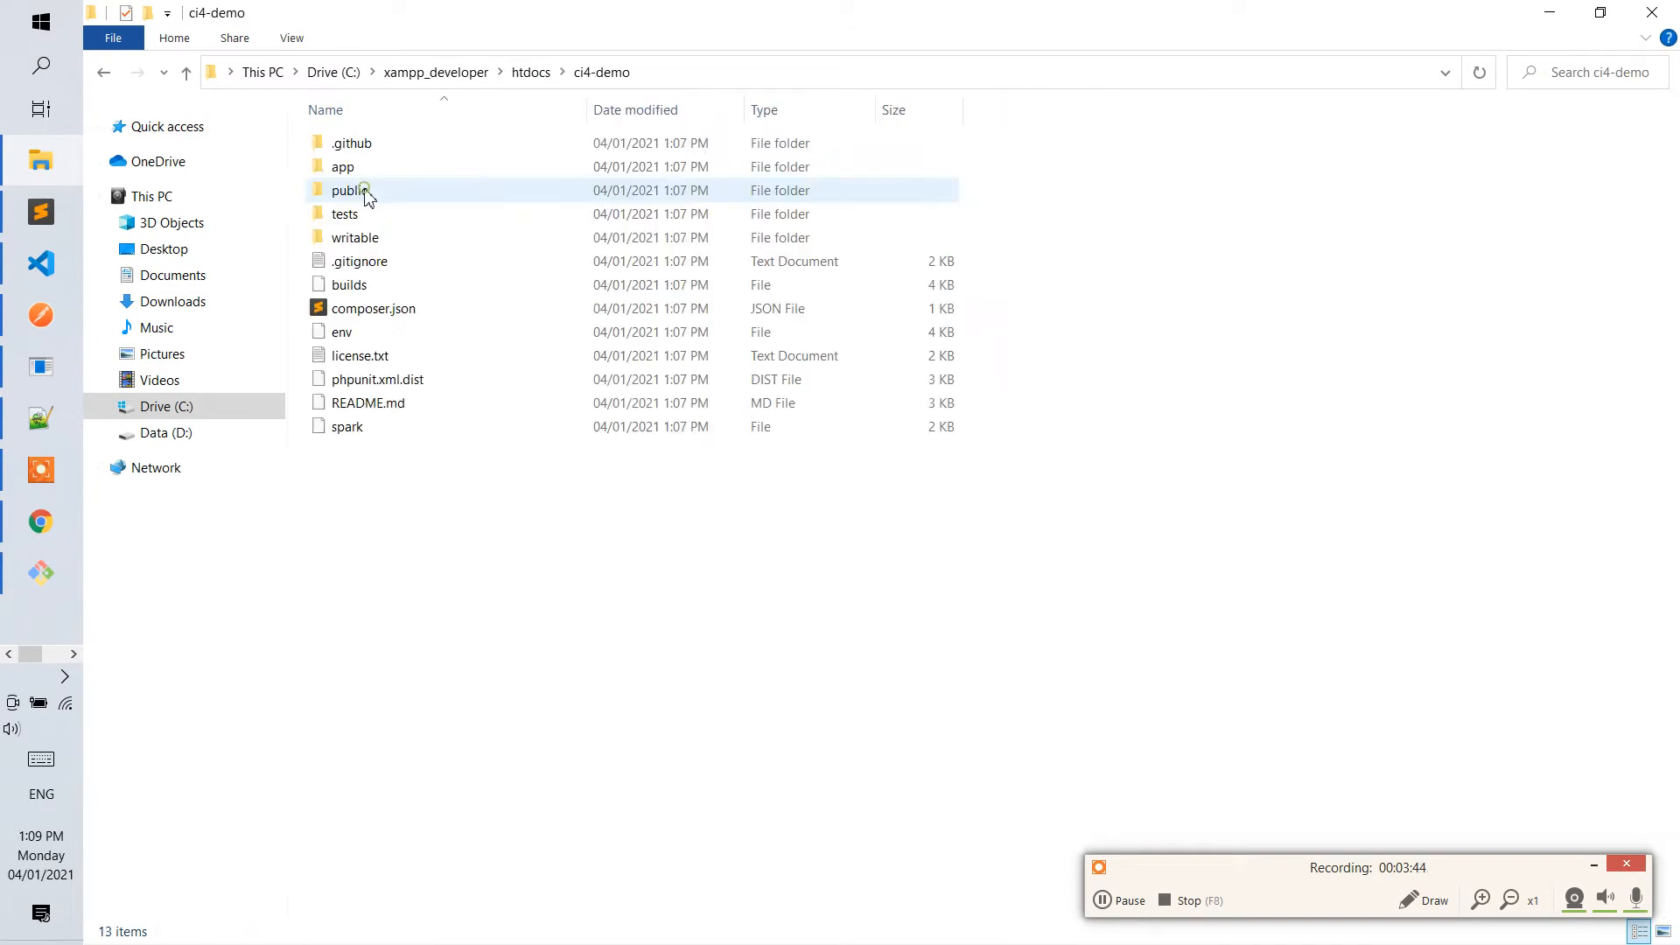
{"action": "left_click_drag", "start_coordinate": [507, 480], "coordinate": [327, 164]}
{"action": "left_click", "coordinate": [531, 72]}
{"action": "left_click", "coordinate": [385, 190]}
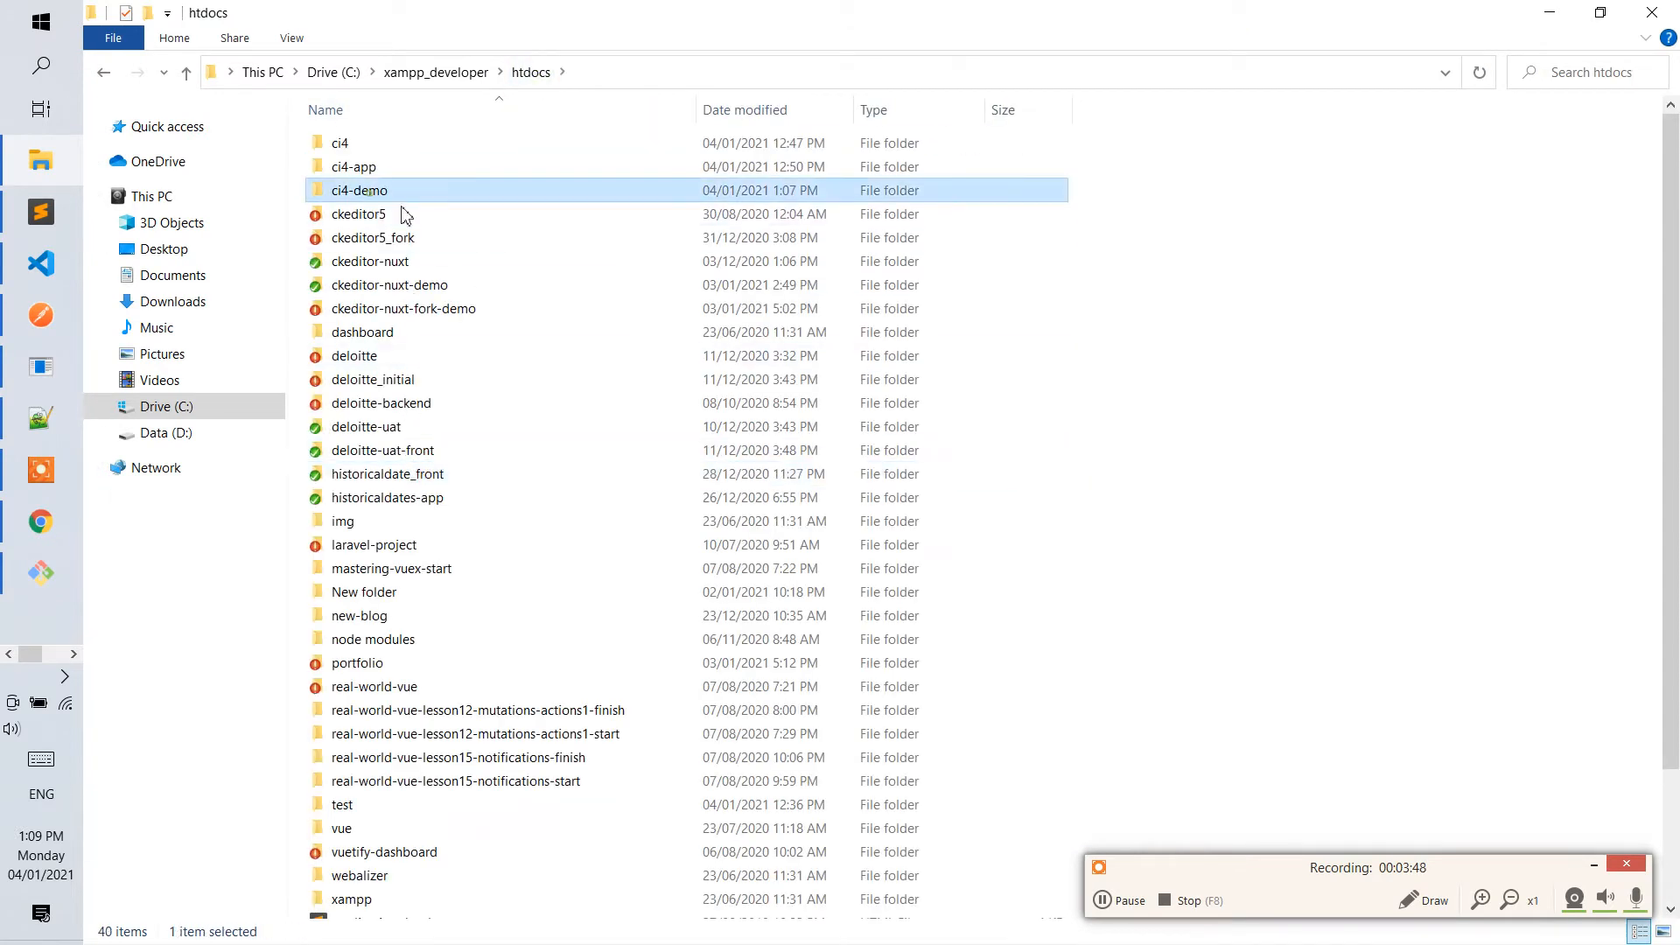
{"action": "key", "text": "shift+Delete"}
{"action": "left_click", "coordinate": [989, 558]}
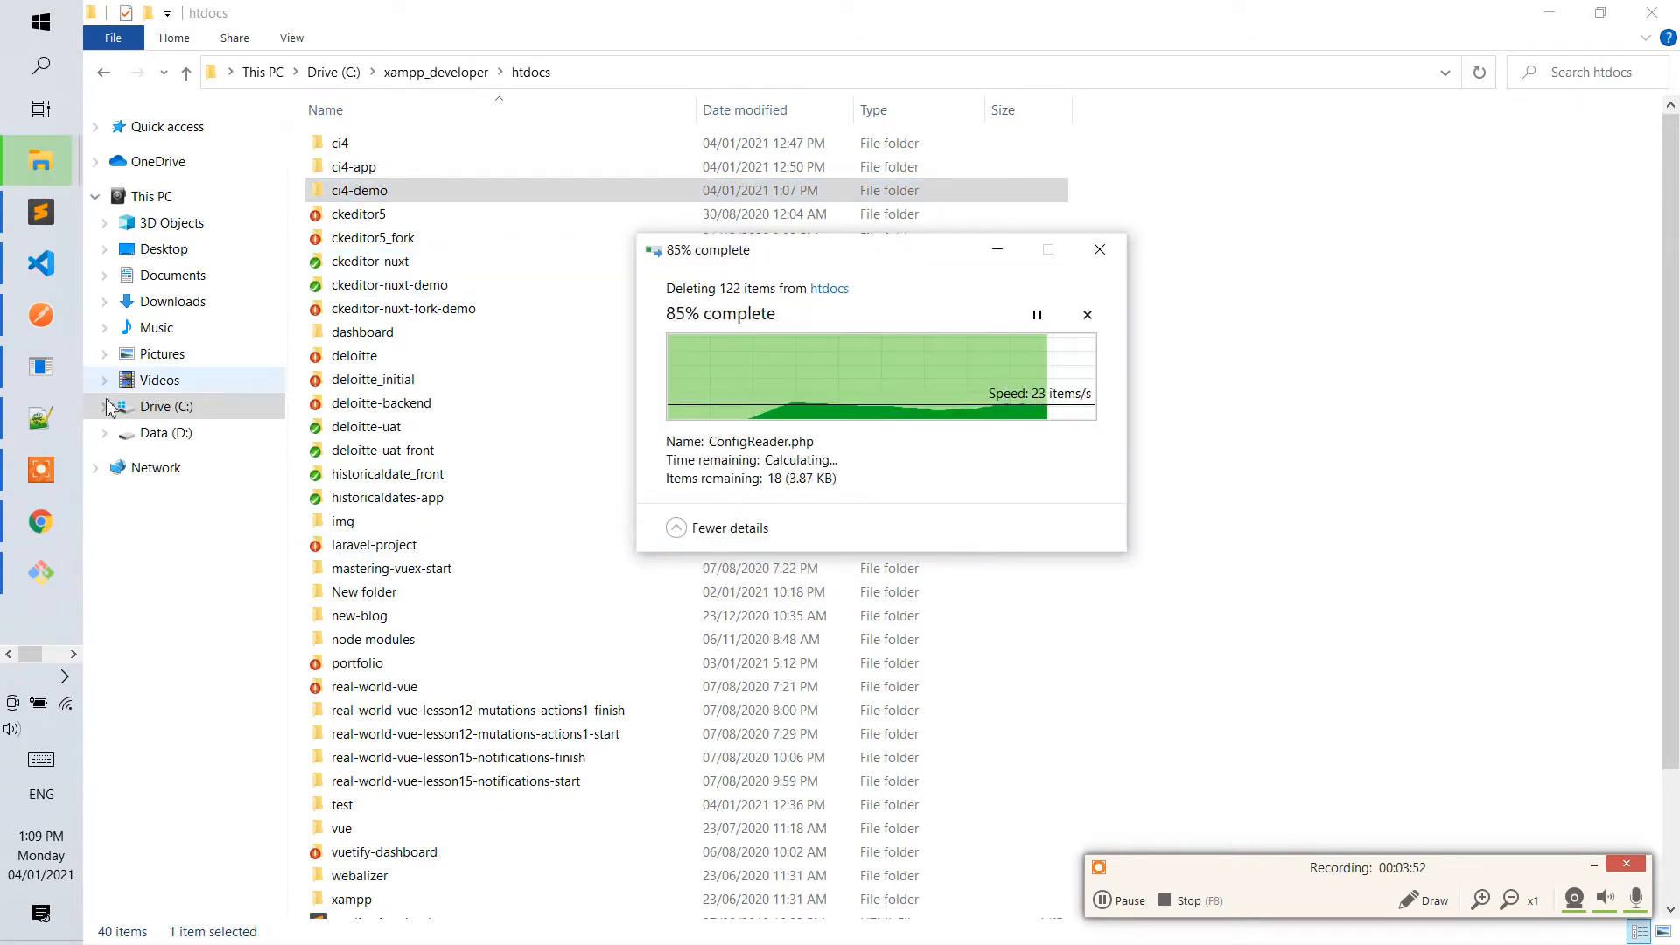
Rerun the previous composer create-project command for ci4-demo in Git Bash and extend the terminal window to full screen height.
{"action": "left_click", "coordinate": [41, 572]}
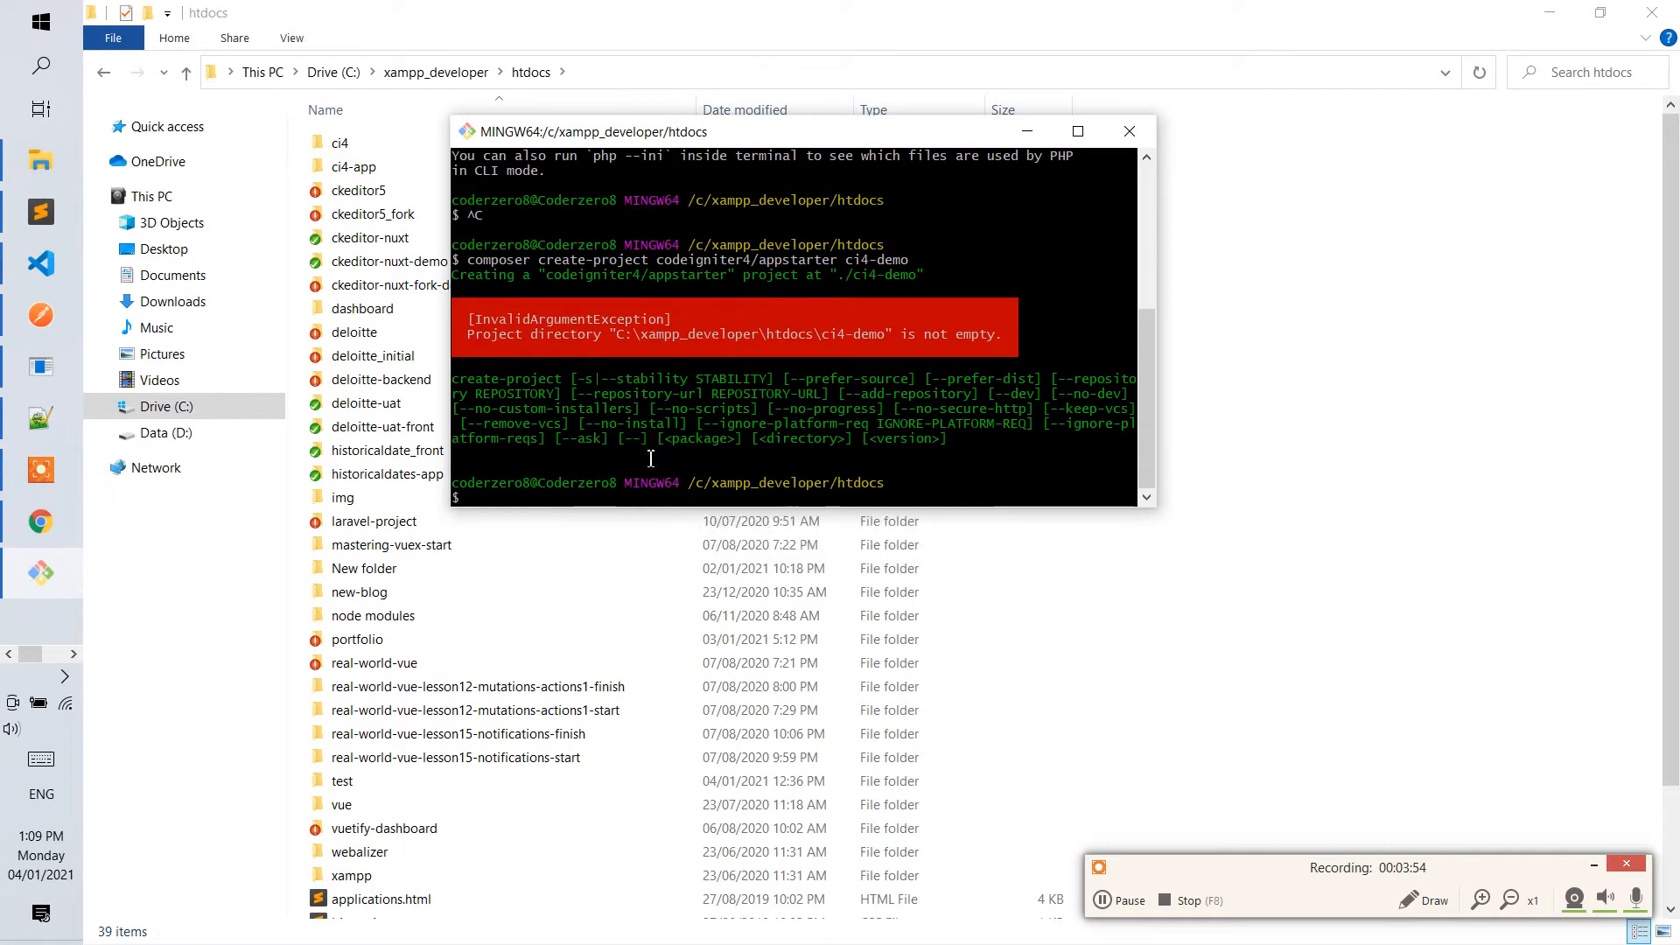
{"action": "key", "text": "Up"}
{"action": "key", "text": "Return"}
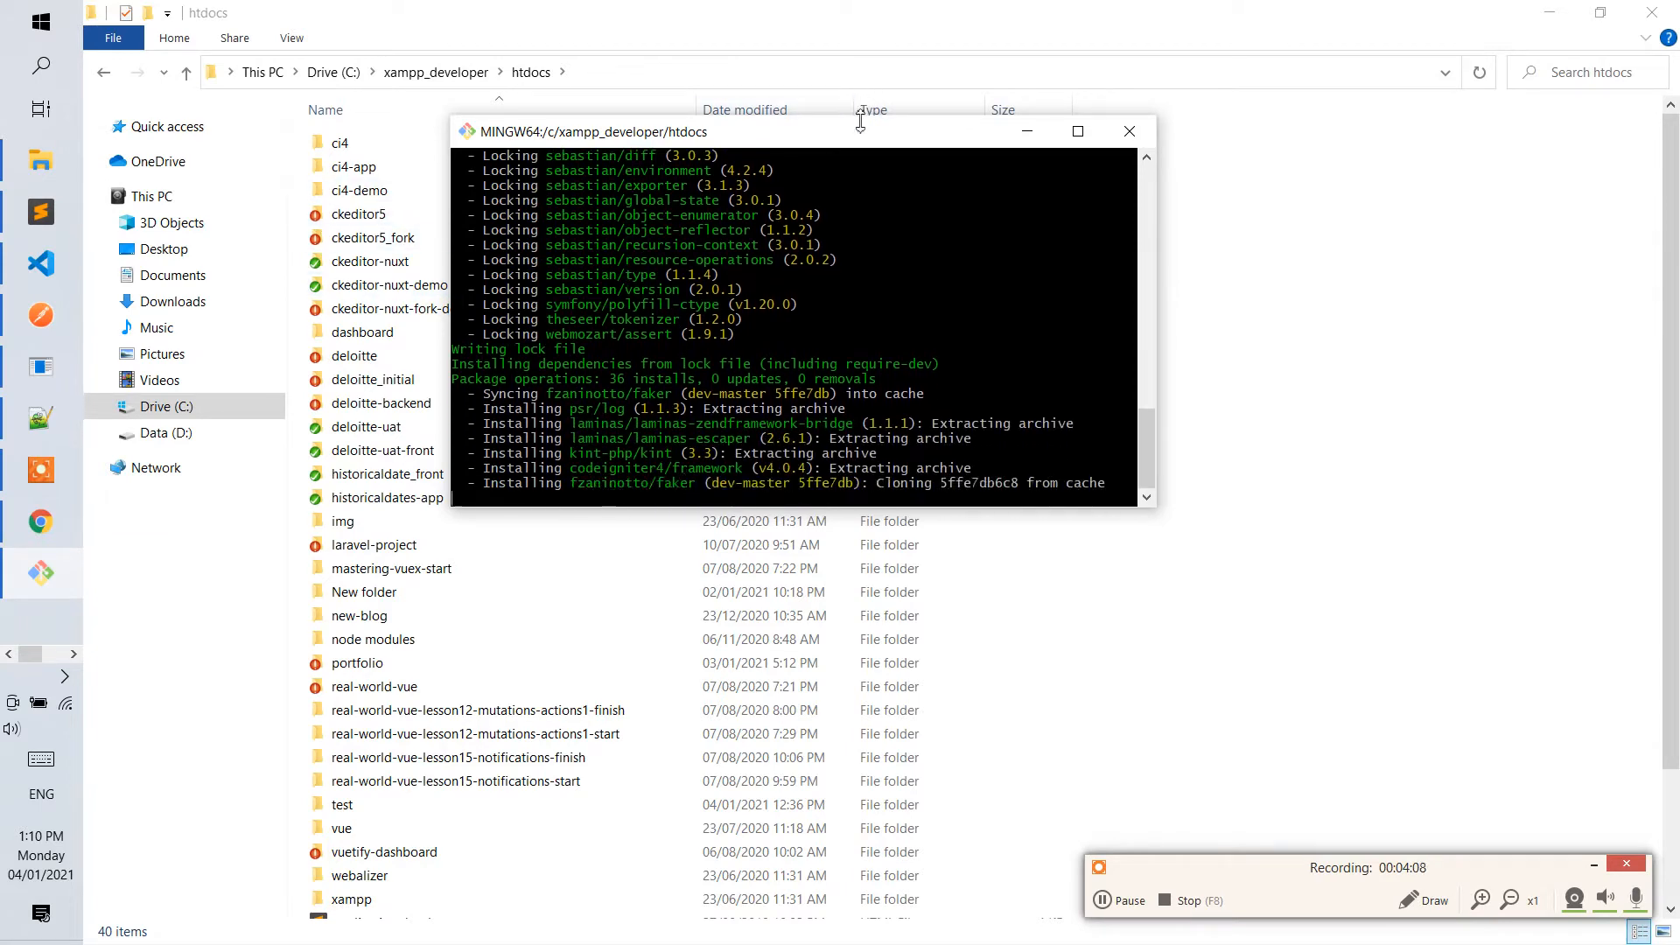
{"action": "left_click_drag", "start_coordinate": [870, 115], "coordinate": [854, 1]}
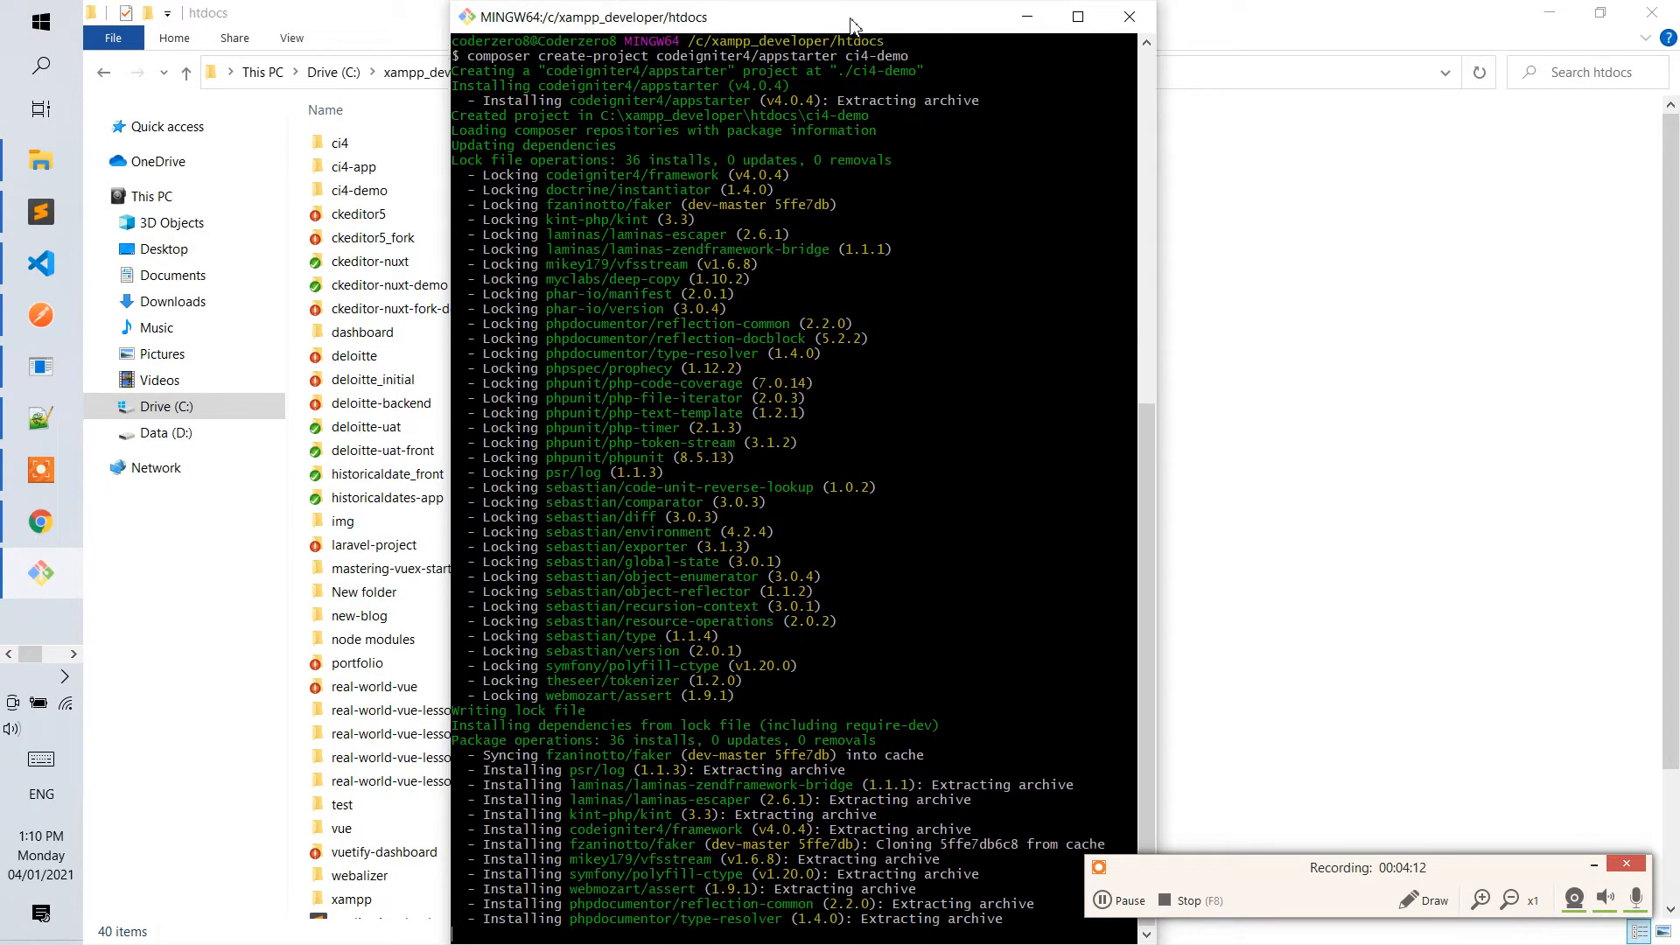
{"action": "left_click", "coordinate": [1262, 861]}
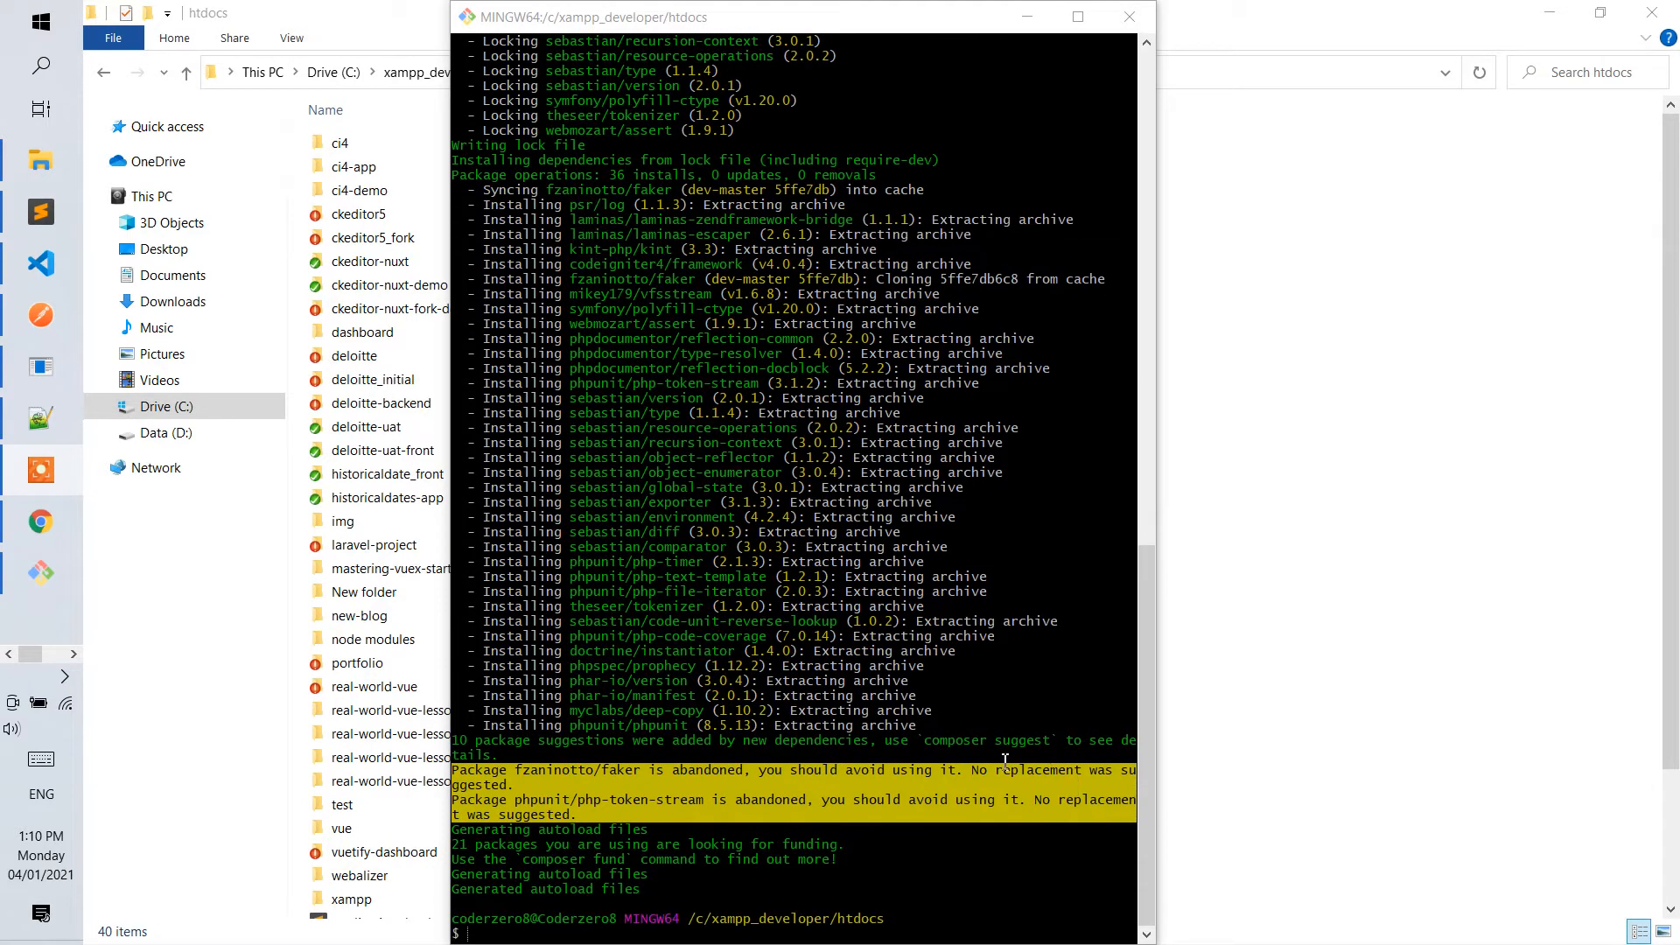
Minimize the File Explorer and Git Bash windows, dismiss the Go To Line dialog and close php.ini in Notepad.
{"action": "left_click", "coordinate": [1549, 13]}
{"action": "left_click", "coordinate": [1028, 18]}
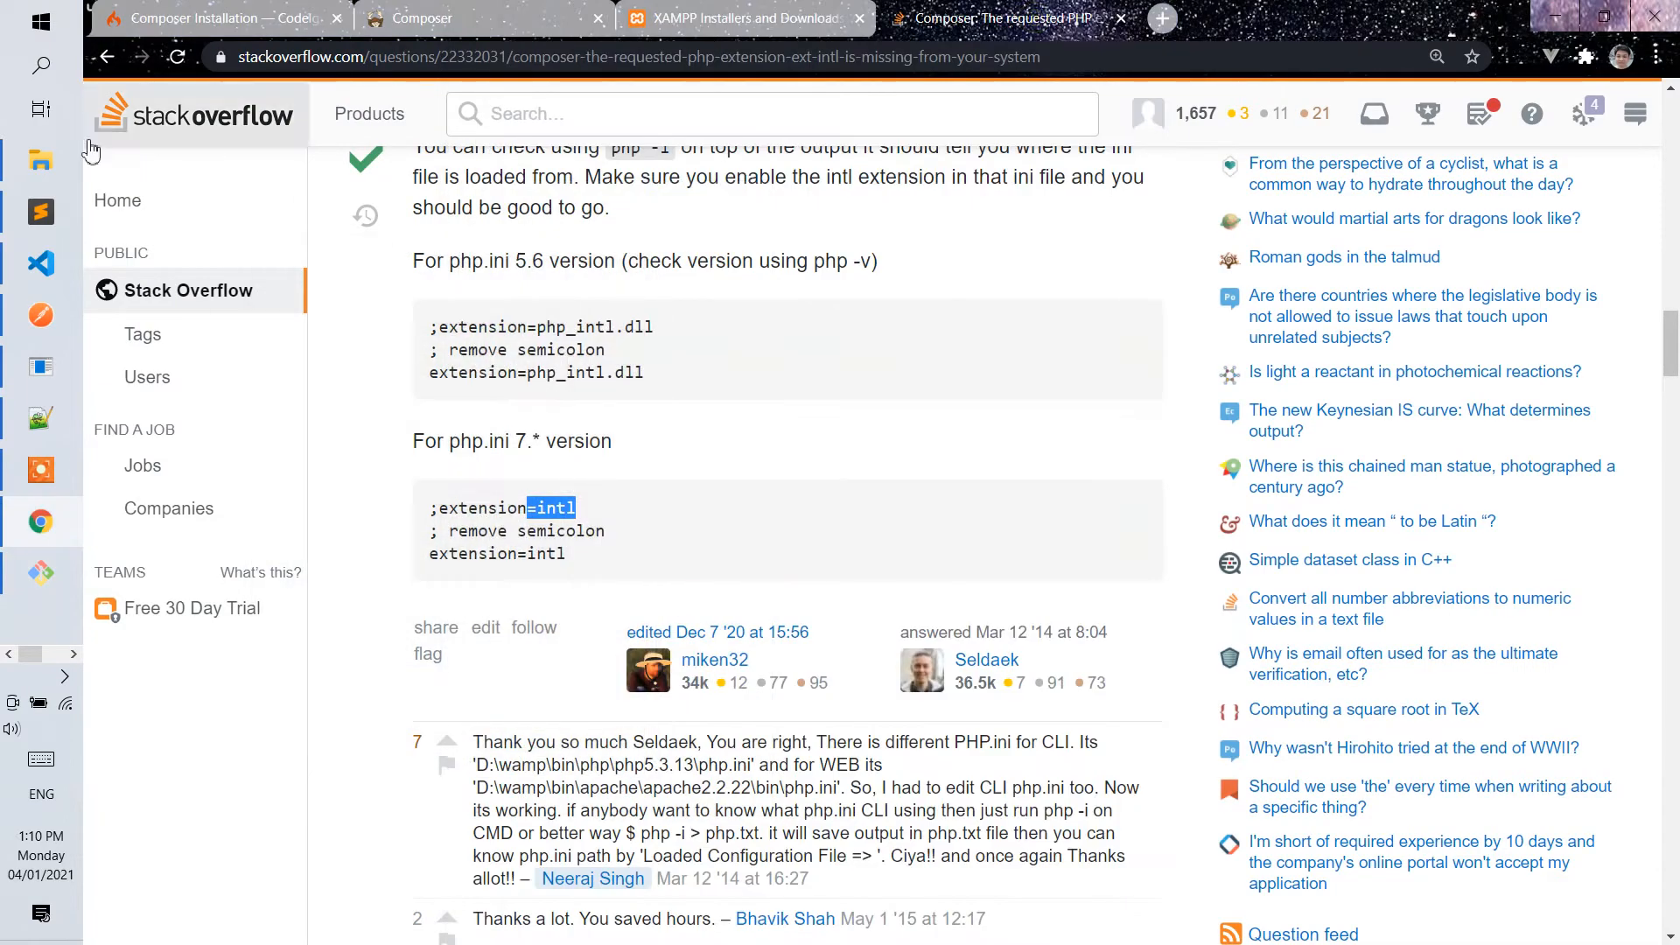
{"action": "left_click", "coordinate": [41, 160]}
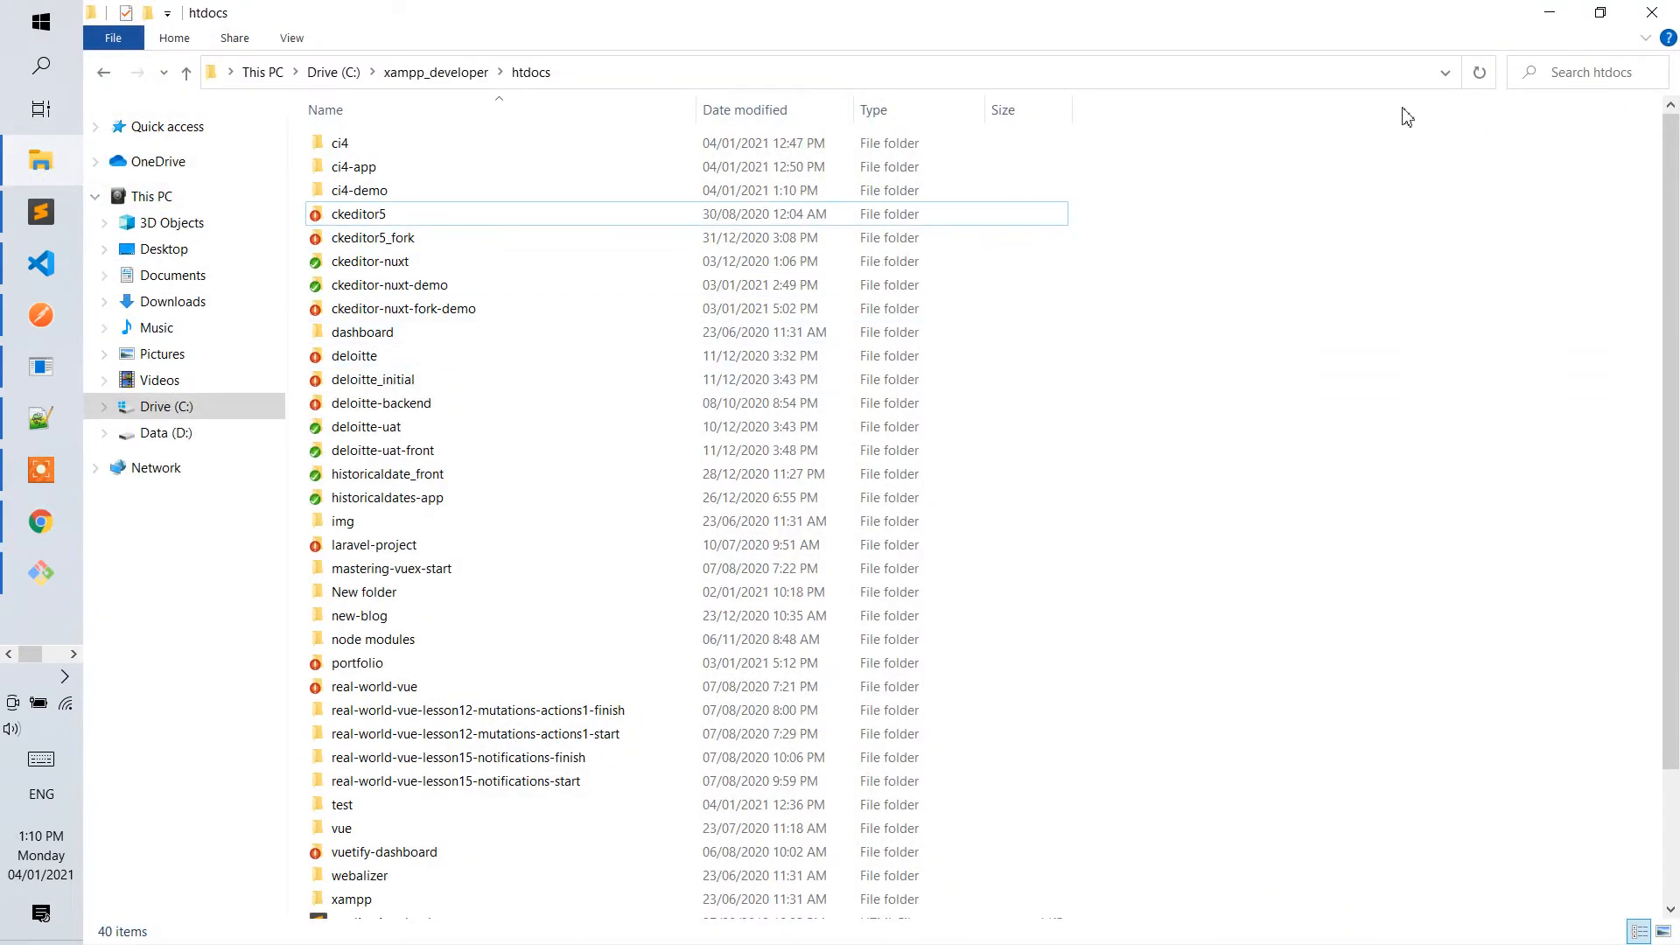
{"action": "left_click", "coordinate": [1564, 18]}
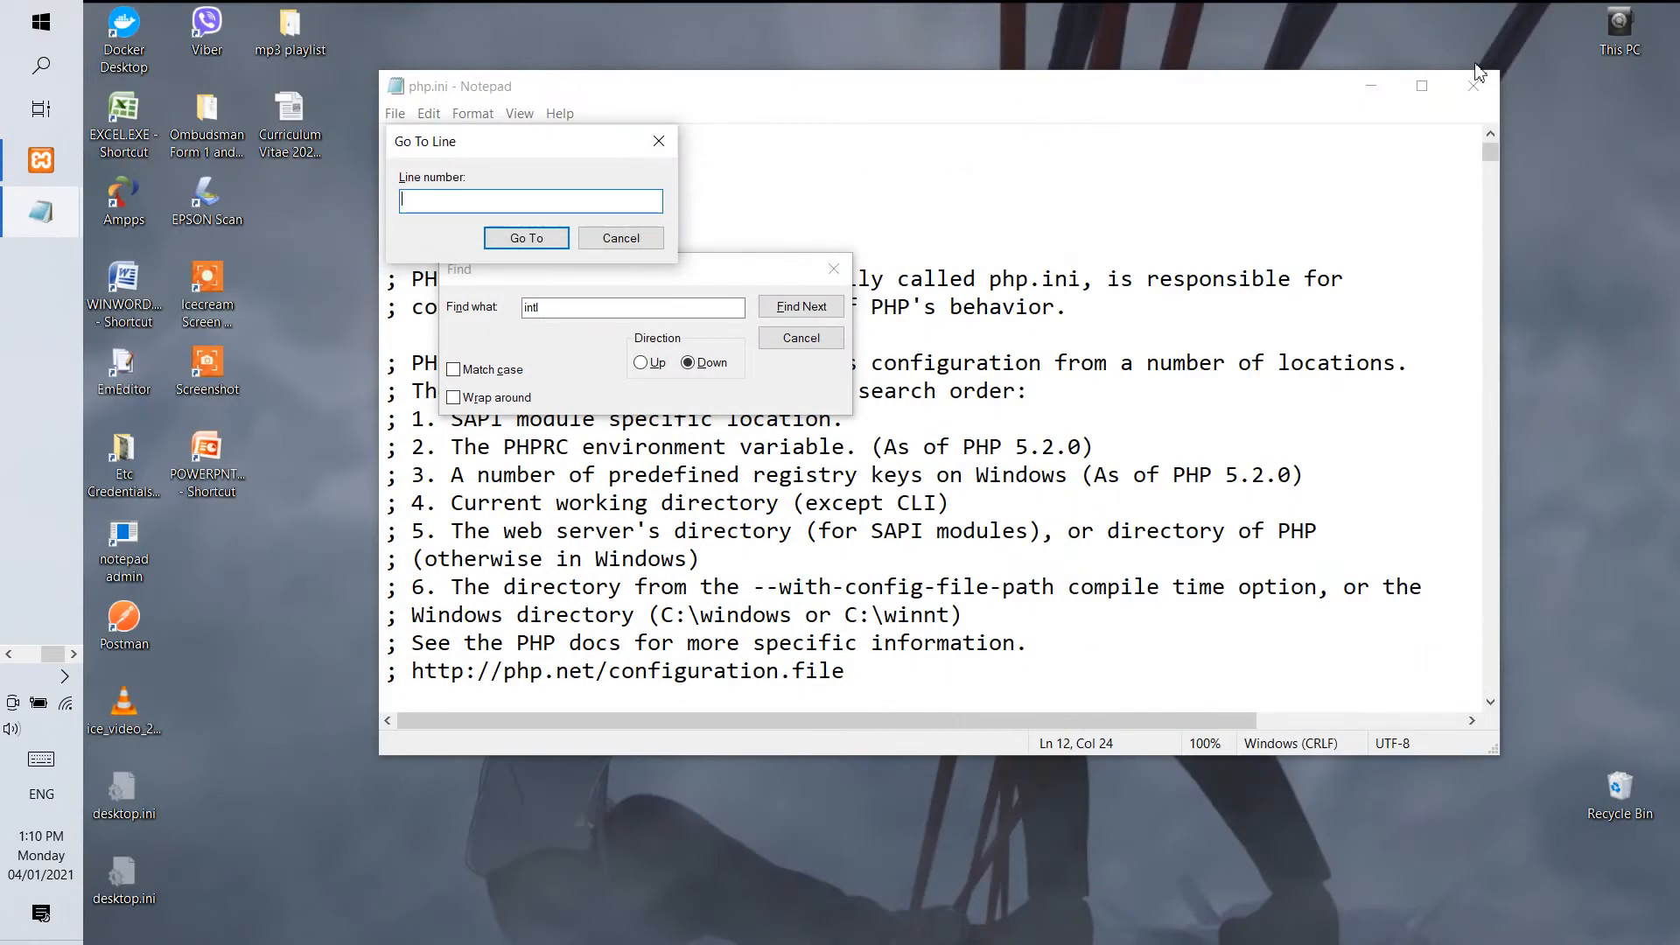
{"action": "left_click", "coordinate": [668, 138]}
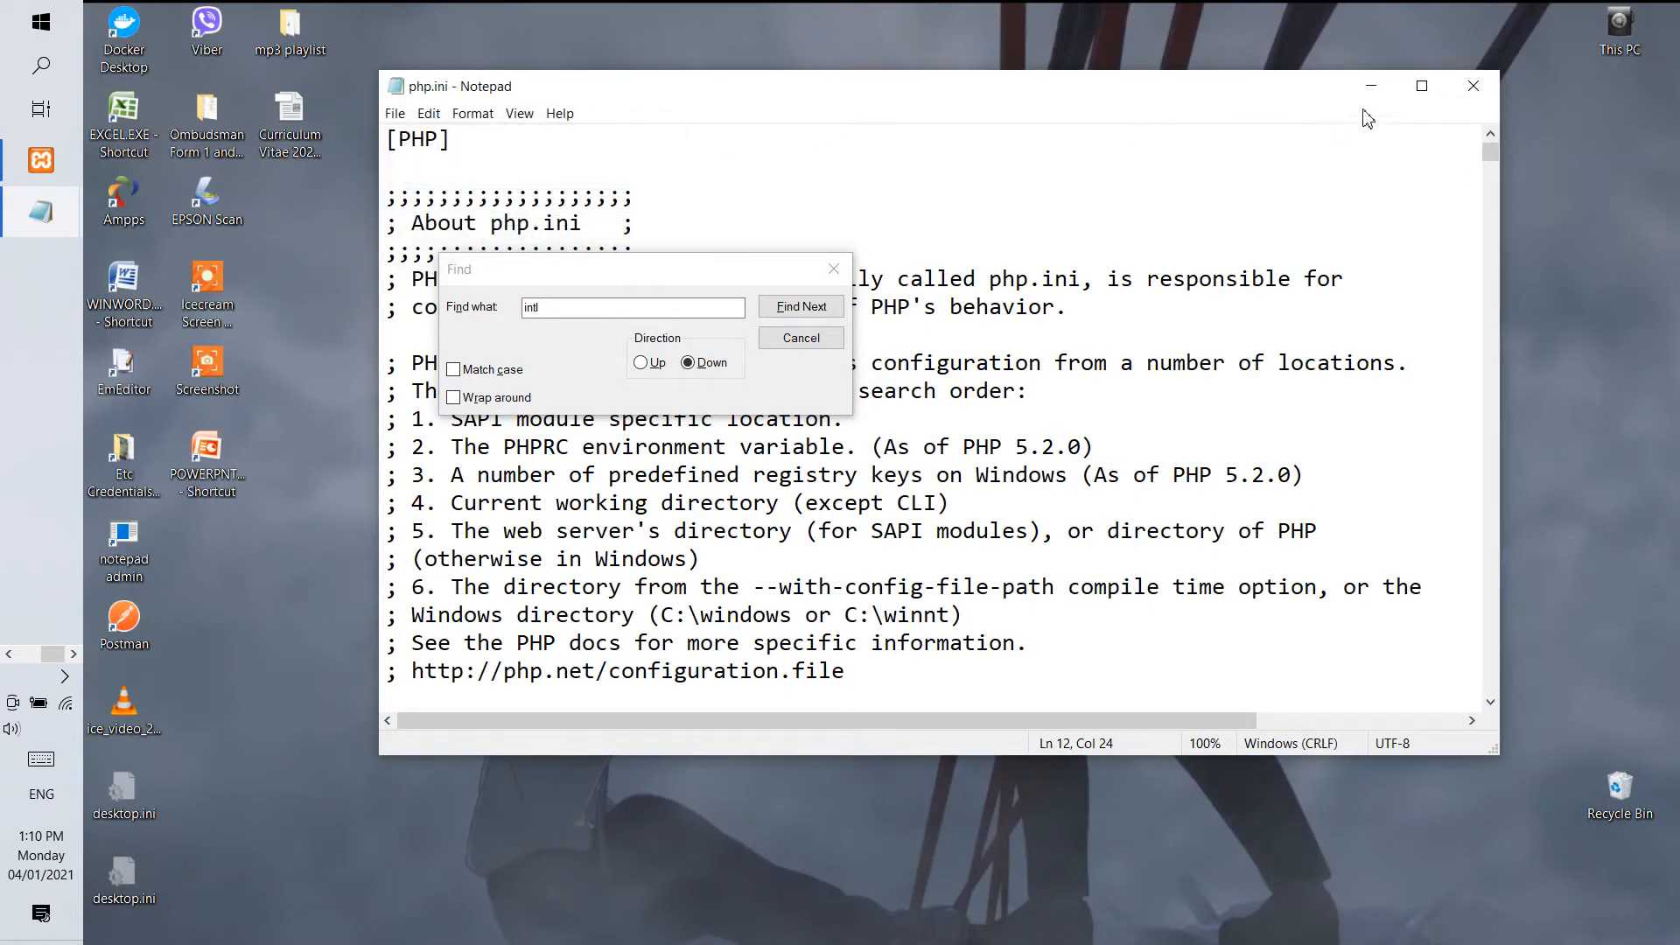
{"action": "left_click", "coordinate": [1470, 84]}
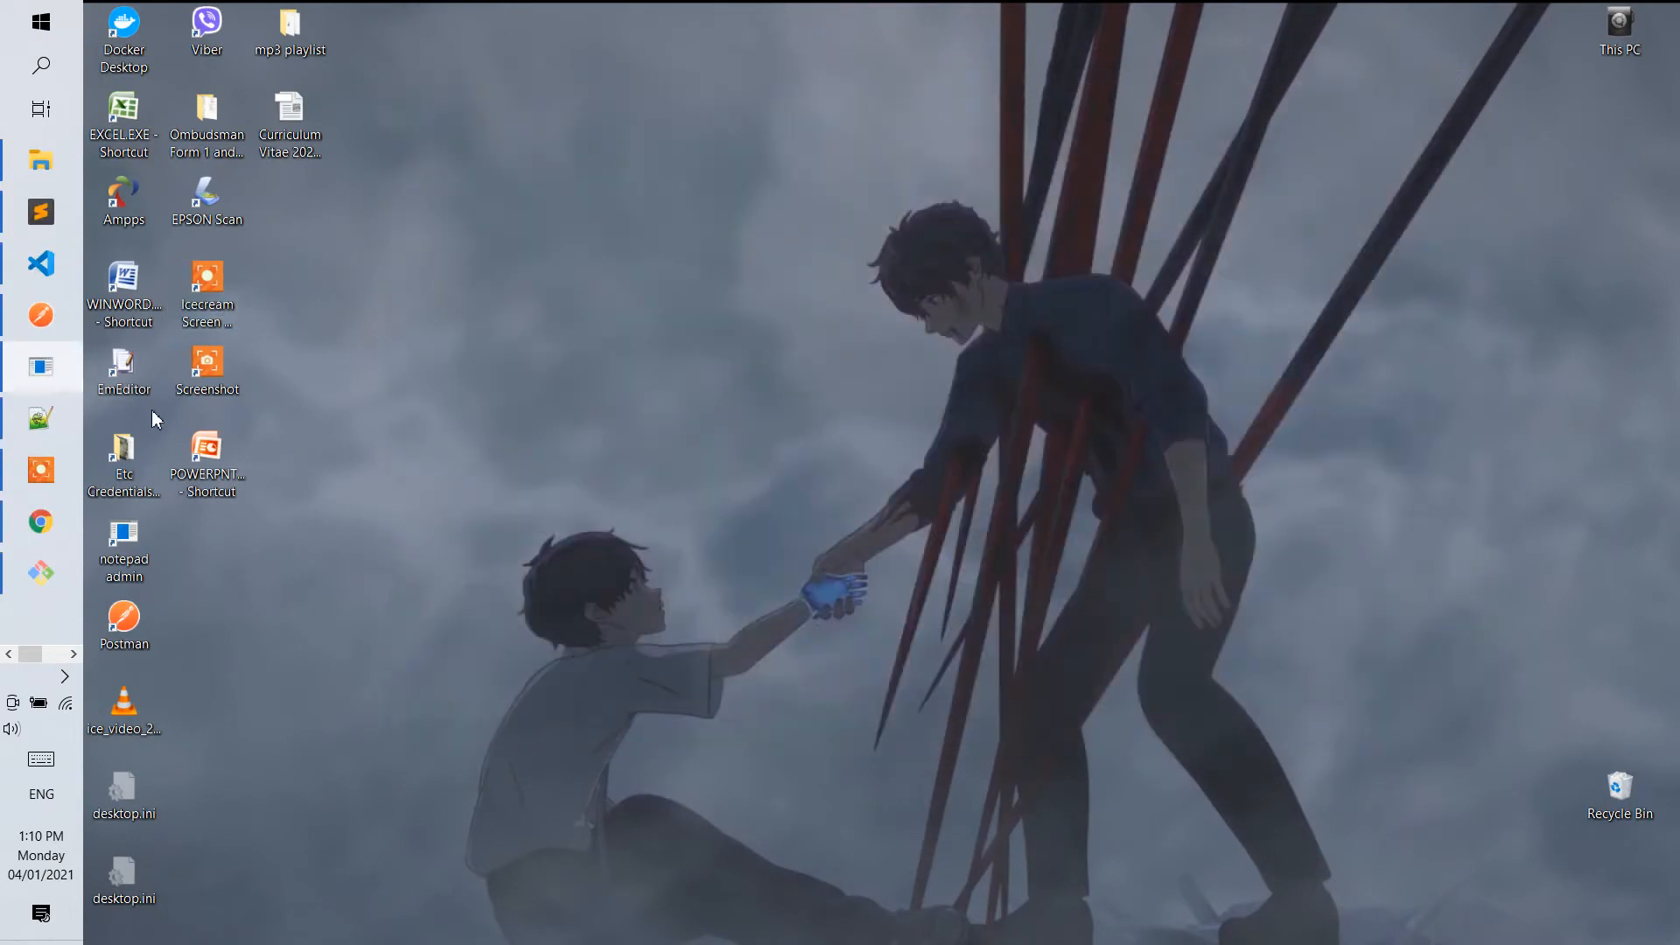
Launch Notepad from the notepad admin shortcut and open the hosts file in C:\Windows\System32\drivers\etc, listing all file types.
{"action": "double_click", "coordinate": [102, 543]}
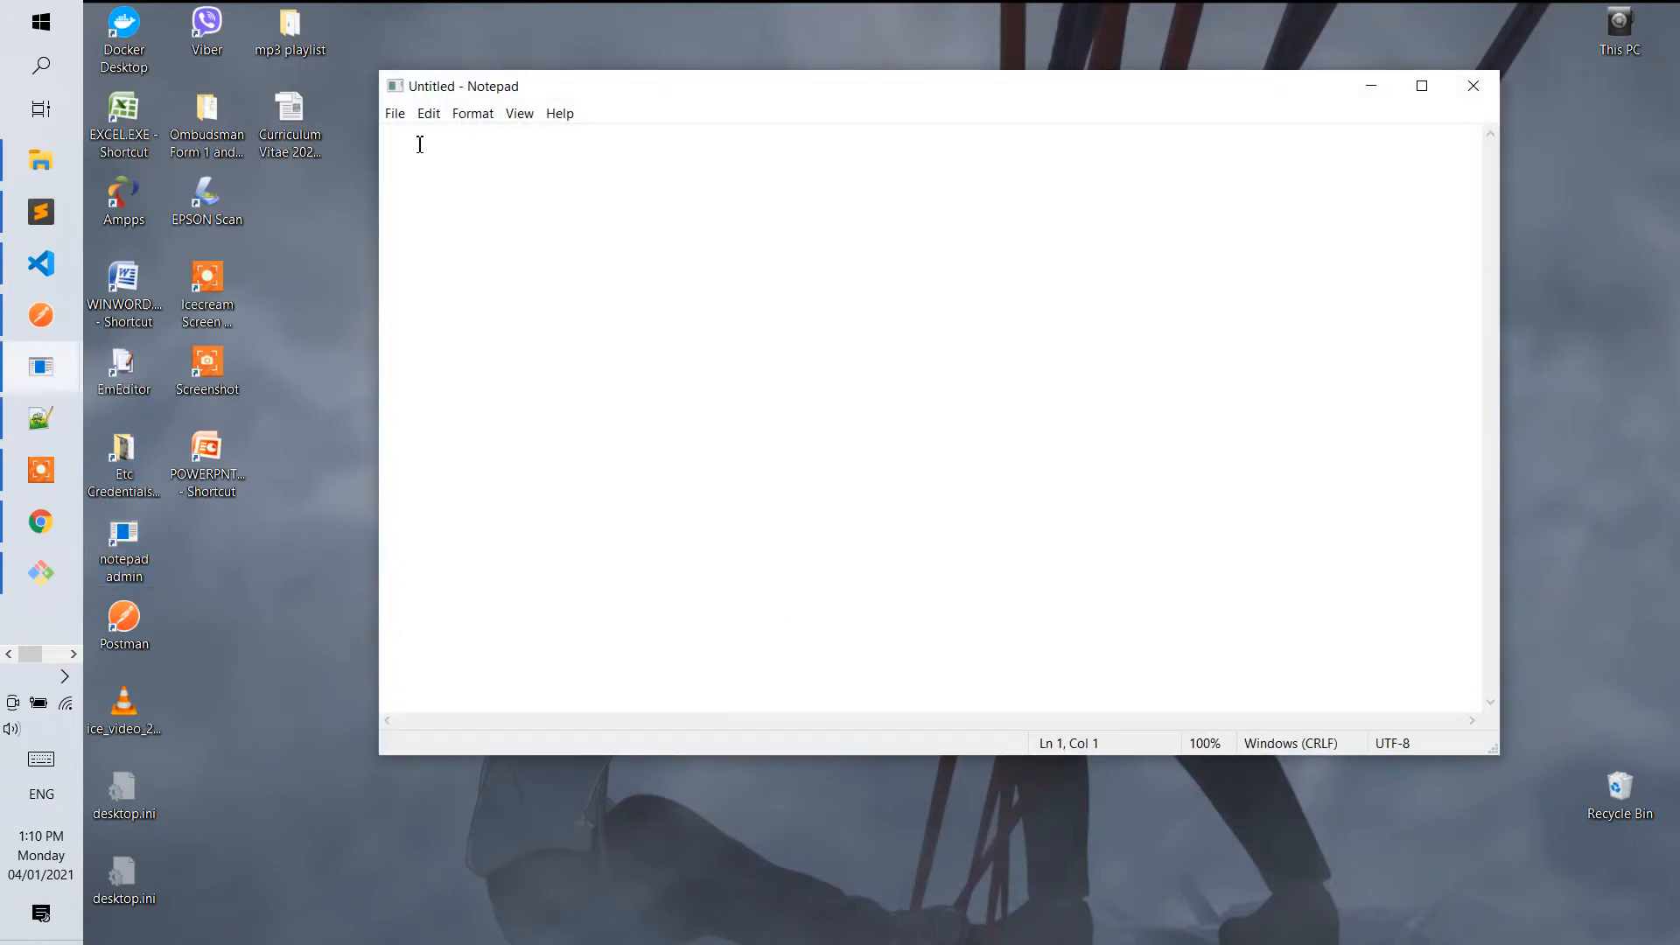
{"action": "left_click", "coordinate": [394, 114]}
{"action": "left_click", "coordinate": [403, 176]}
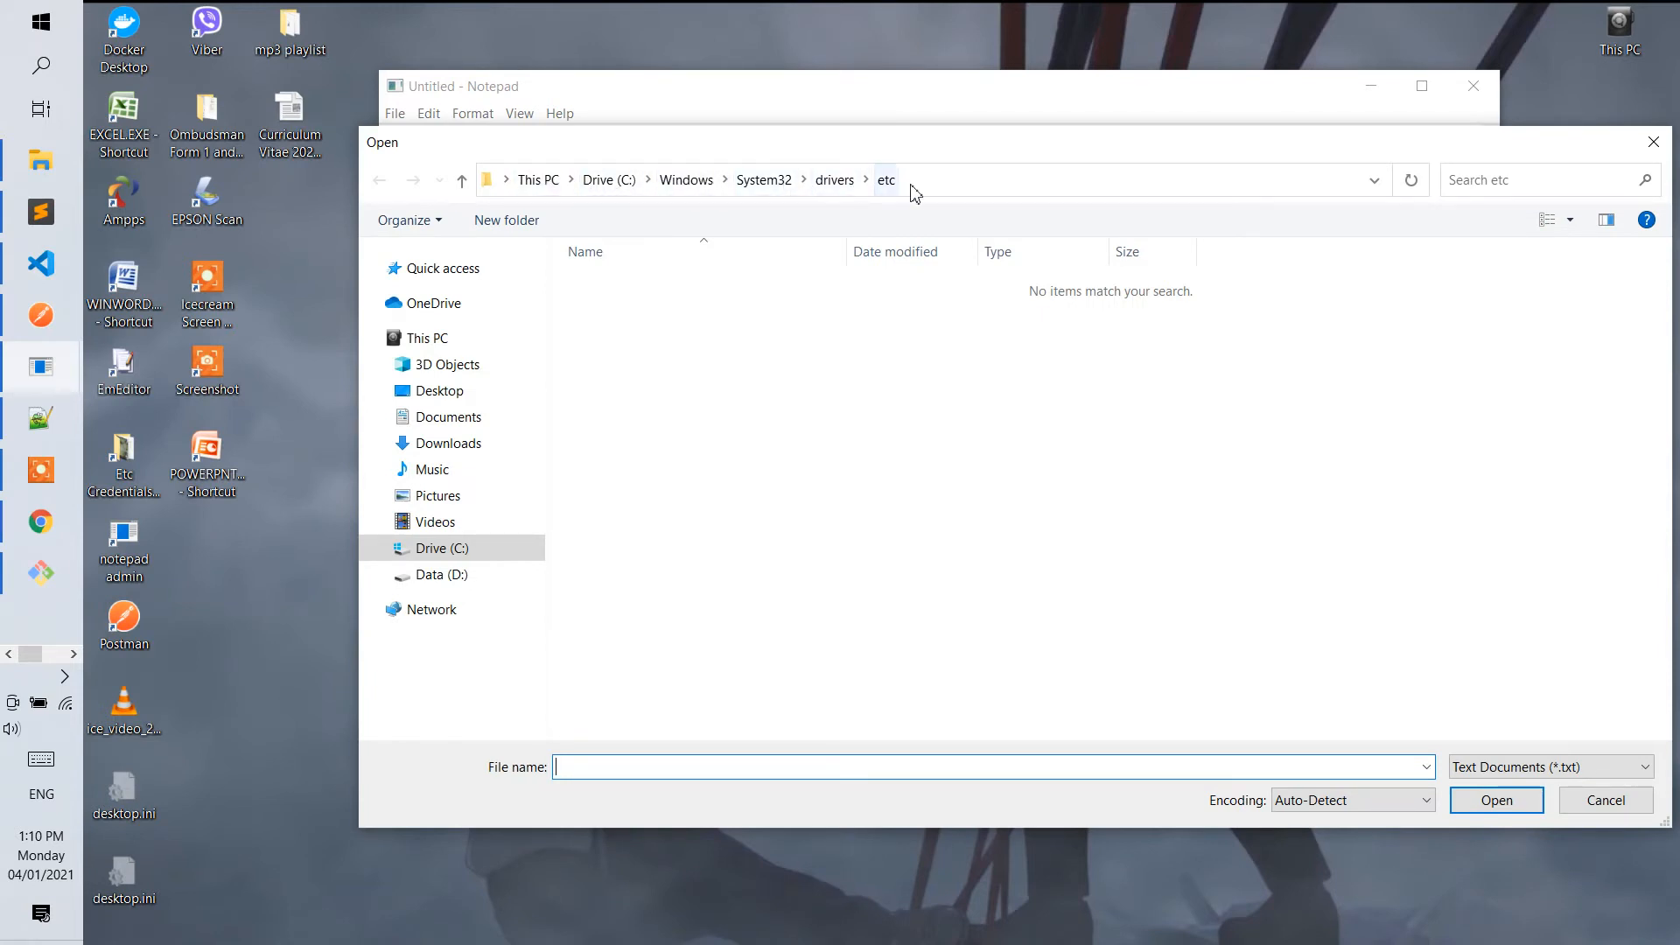
{"action": "left_click_drag", "start_coordinate": [986, 142], "coordinate": [849, 79]}
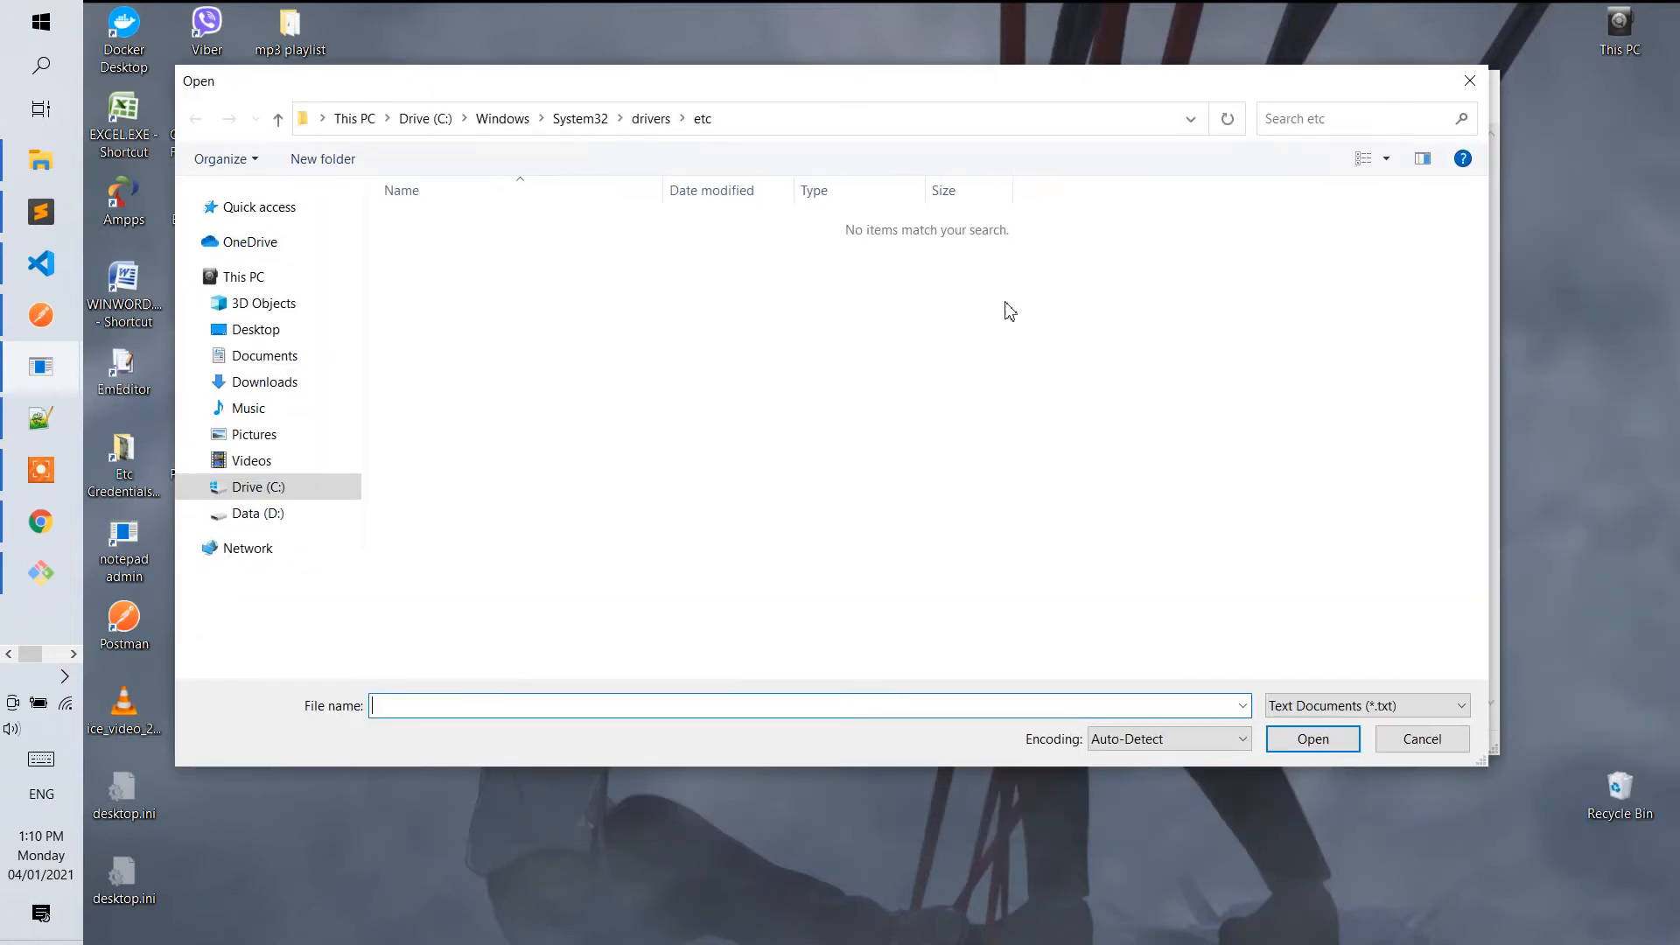
{"action": "left_click", "coordinate": [1427, 706]}
{"action": "left_click", "coordinate": [1357, 747]}
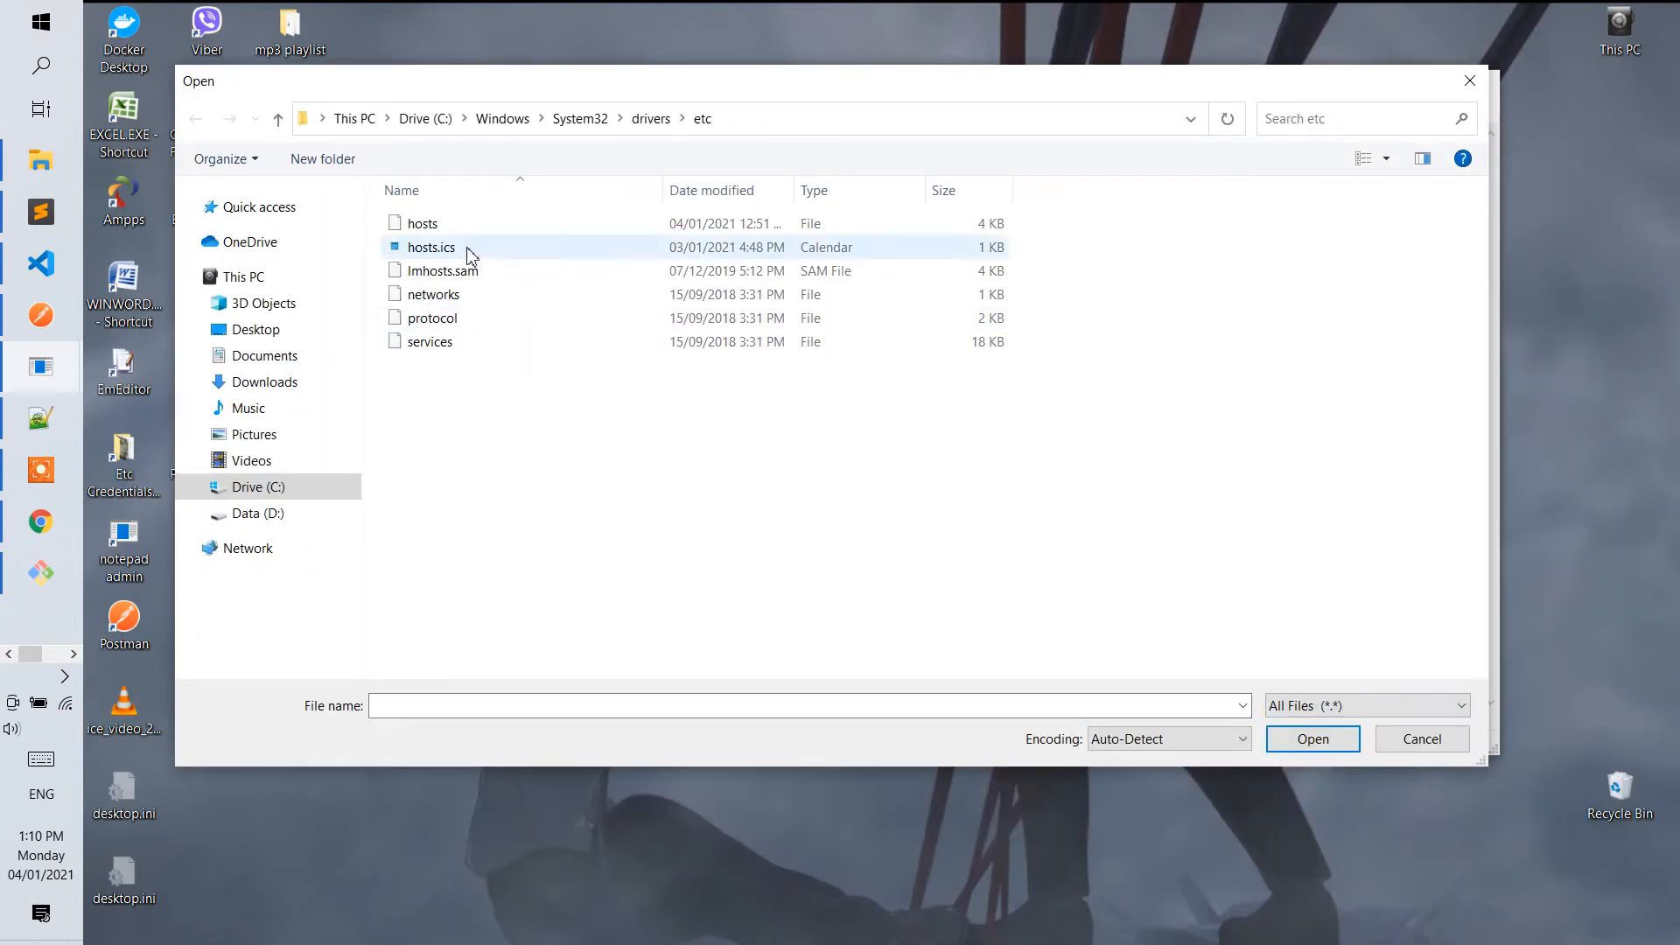
{"action": "left_click", "coordinate": [424, 225]}
{"action": "left_click", "coordinate": [1313, 739]}
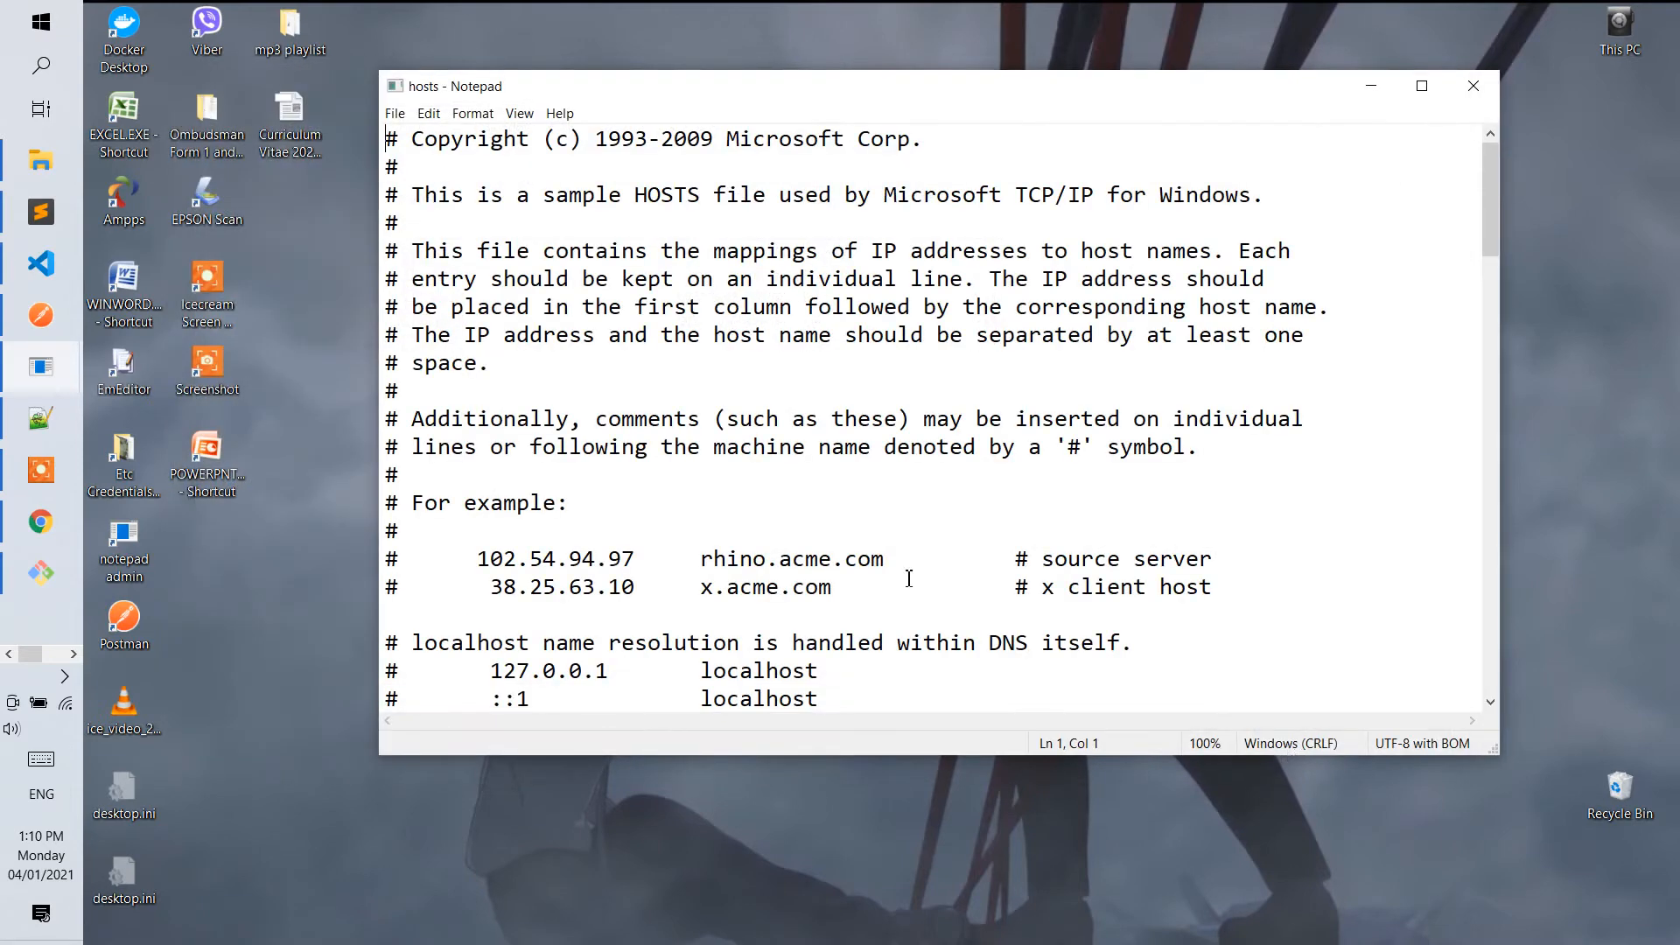
Duplicate the "127.0.0.1 ci4.local.zero8.com" entry onto the line below it in the hosts file.
{"action": "scroll", "coordinate": [862, 512], "scroll_direction": "down", "scroll_amount": 20}
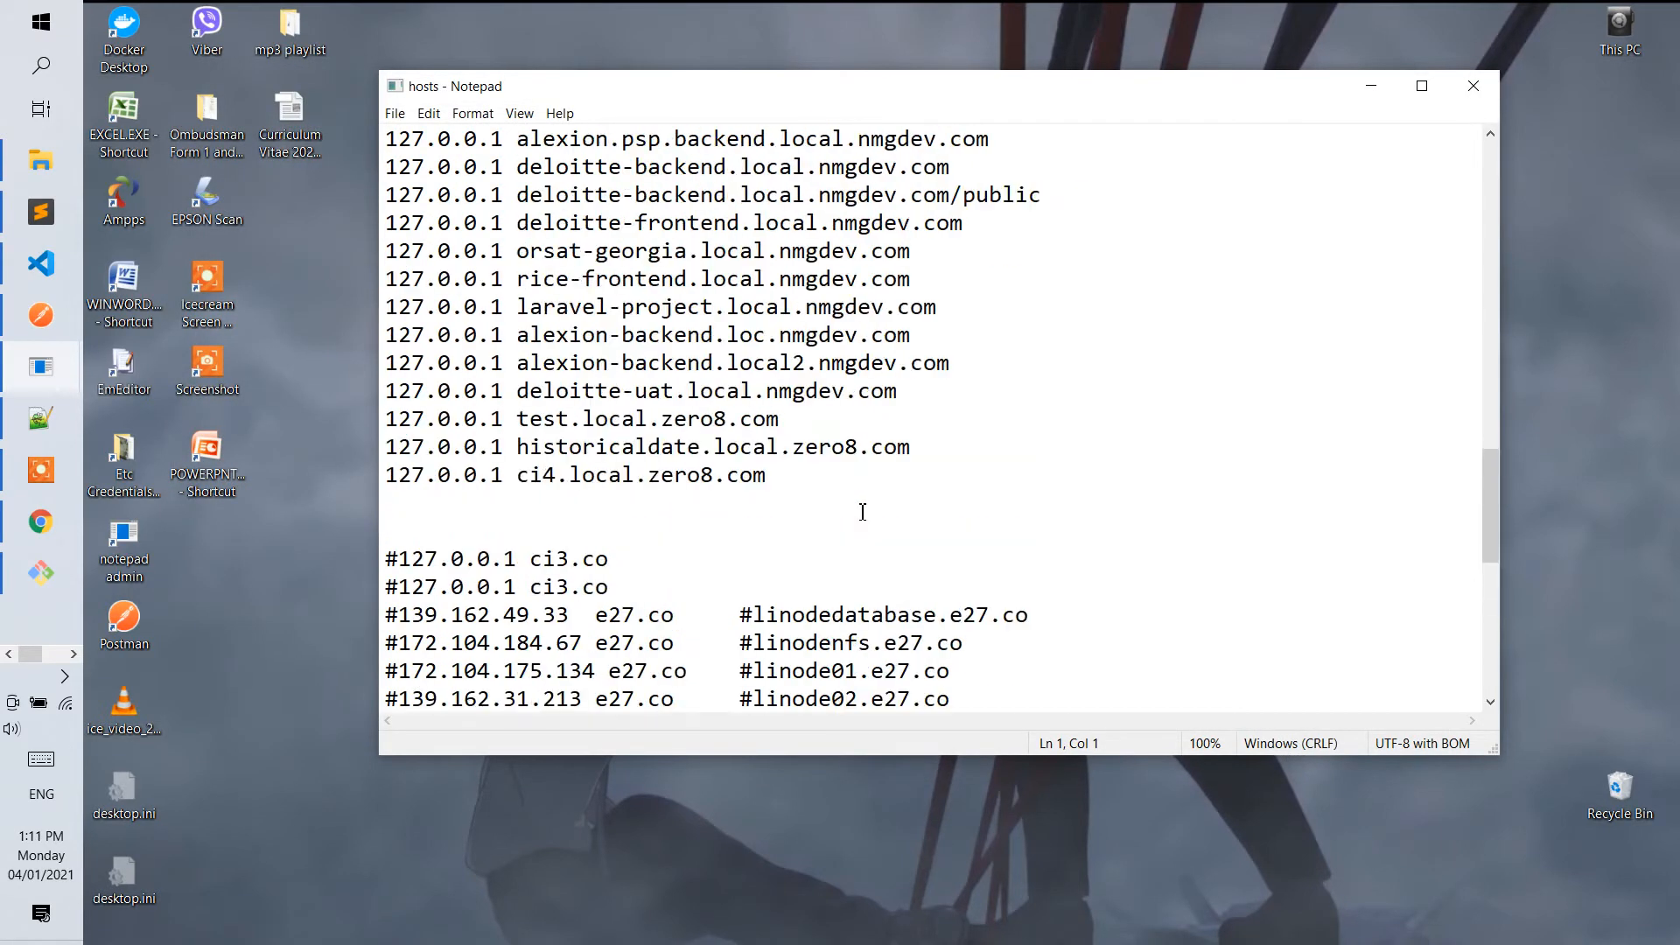
{"action": "left_click_drag", "start_coordinate": [907, 489], "coordinate": [385, 477]}
{"action": "key", "text": "ctrl+c"}
{"action": "left_click", "coordinate": [412, 499]}
{"action": "key", "text": "ctrl+v"}
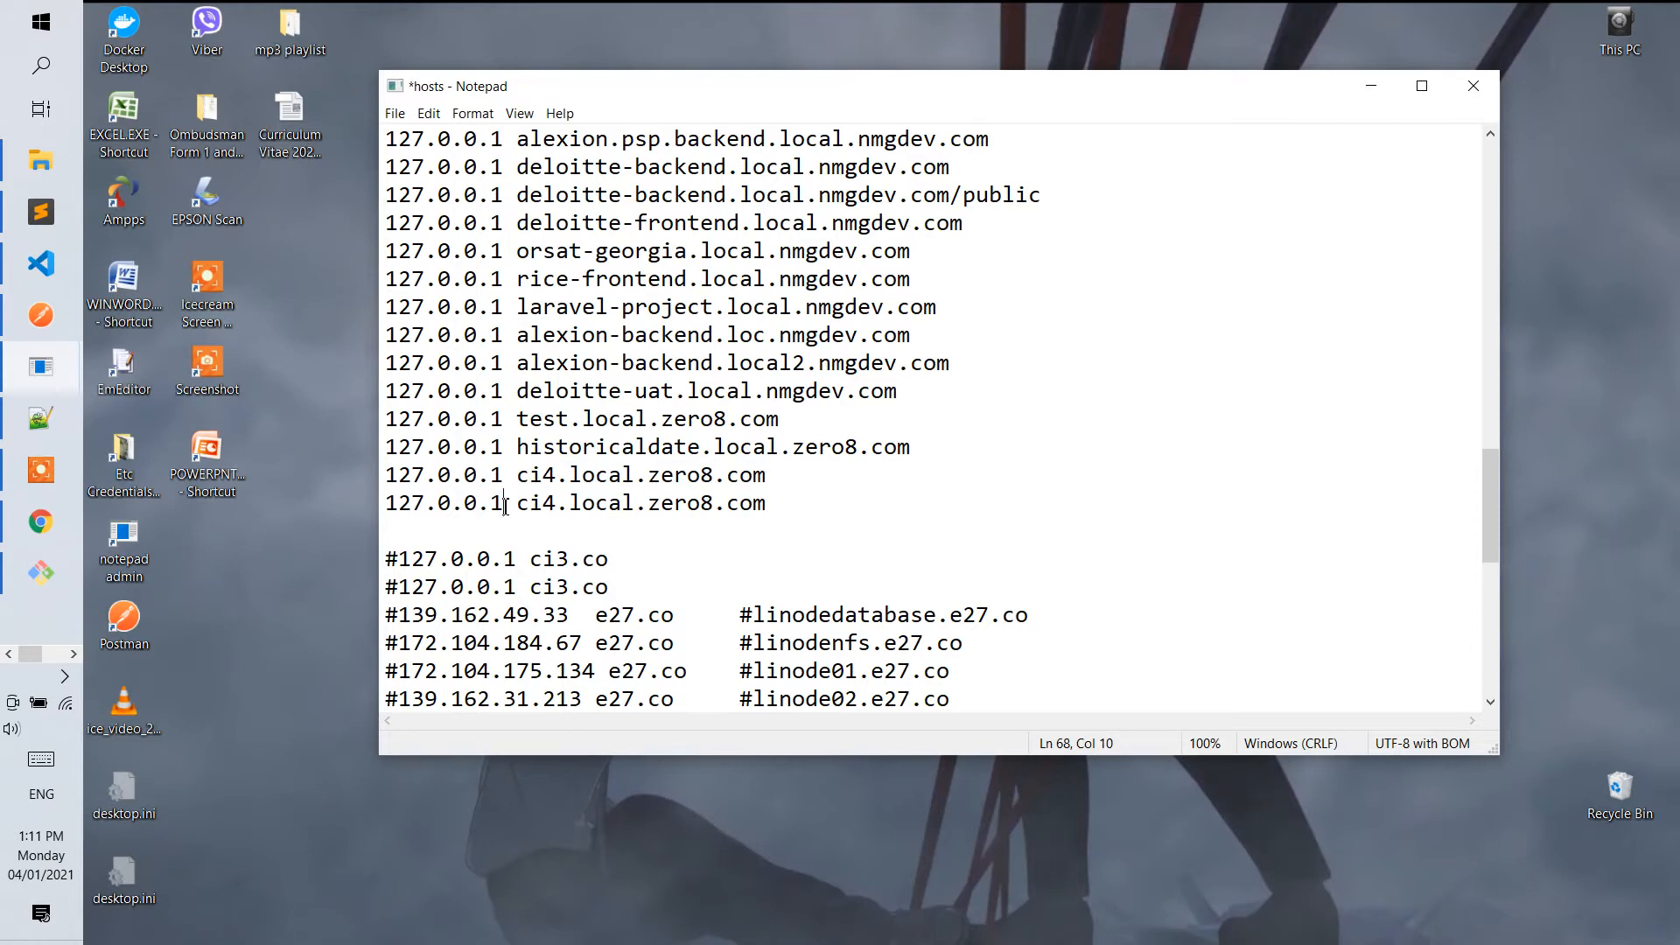
Change the copied entry's host name to ci4-demo.local.zero8.com and save the hosts file.
{"action": "left_click_drag", "start_coordinate": [505, 506], "coordinate": [383, 505]}
{"action": "left_click", "coordinate": [557, 506]}
{"action": "type", "text": "-demo"}
{"action": "key", "text": "ctrl+s"}
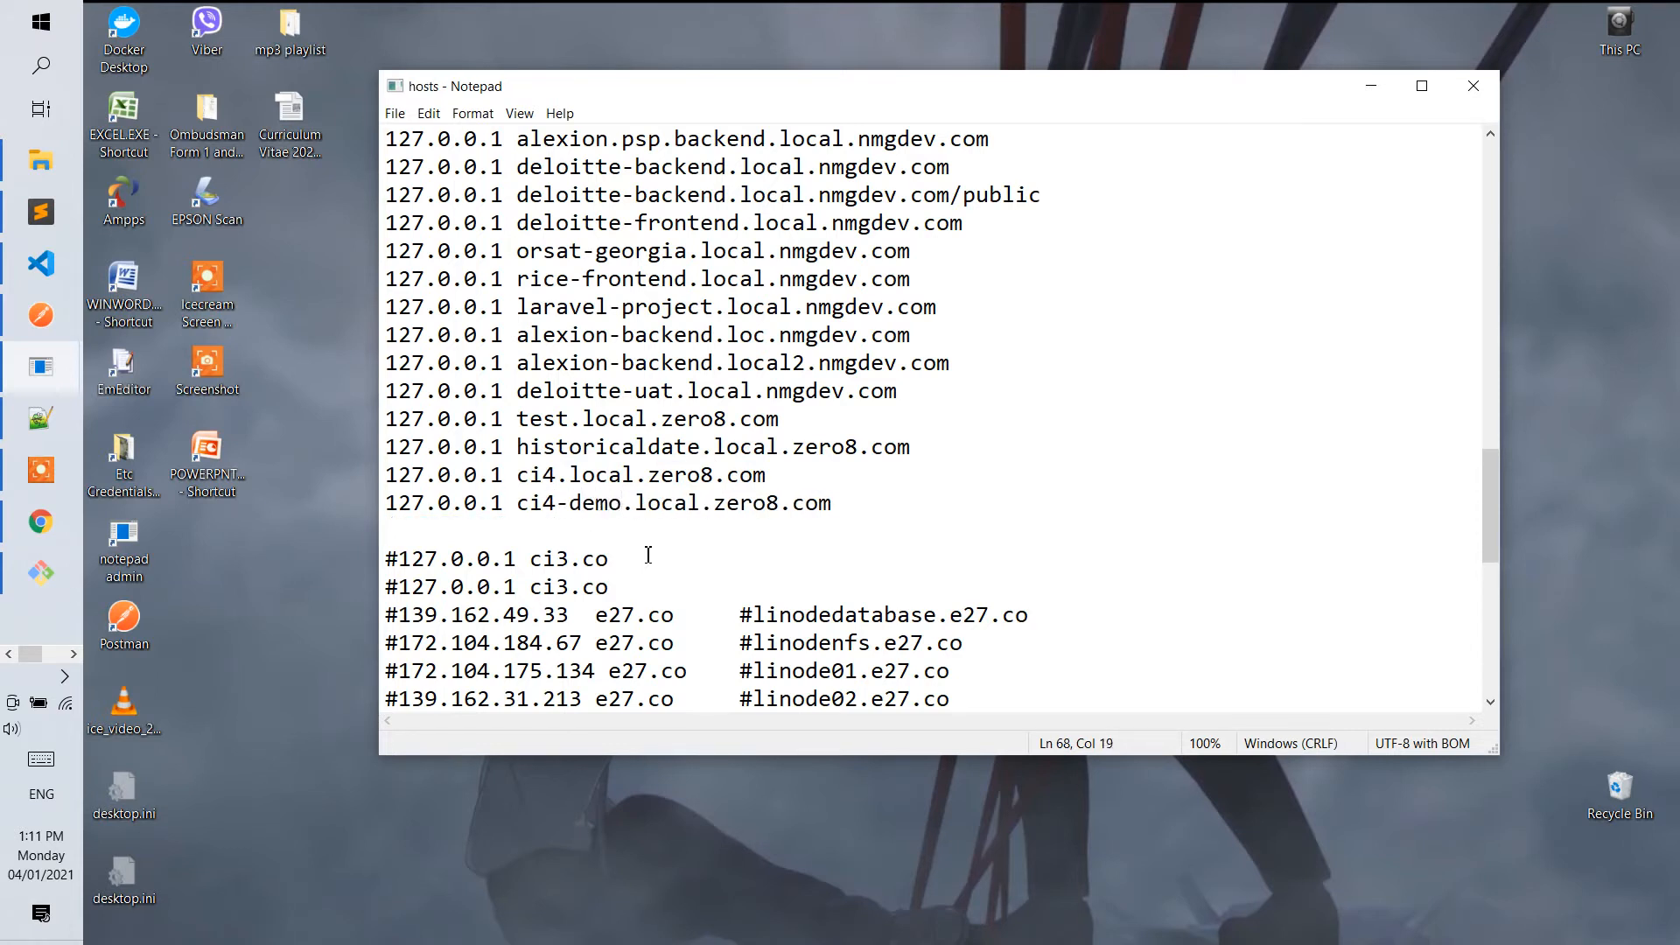
{"action": "left_click", "coordinate": [394, 113]}
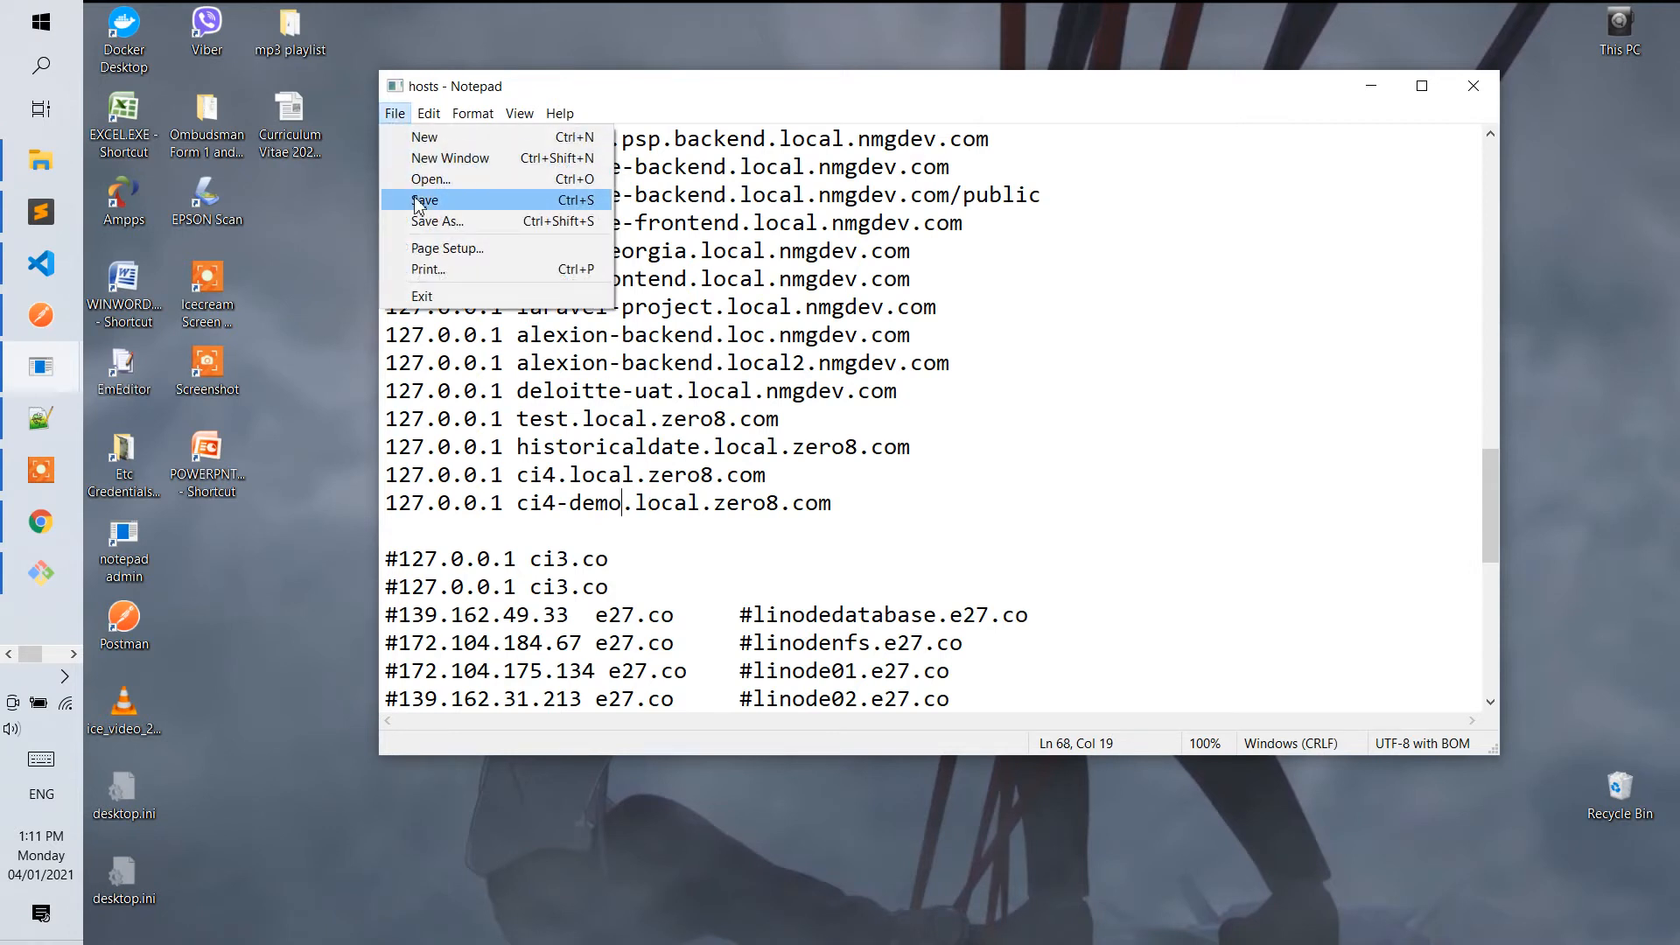
{"action": "left_click", "coordinate": [455, 198]}
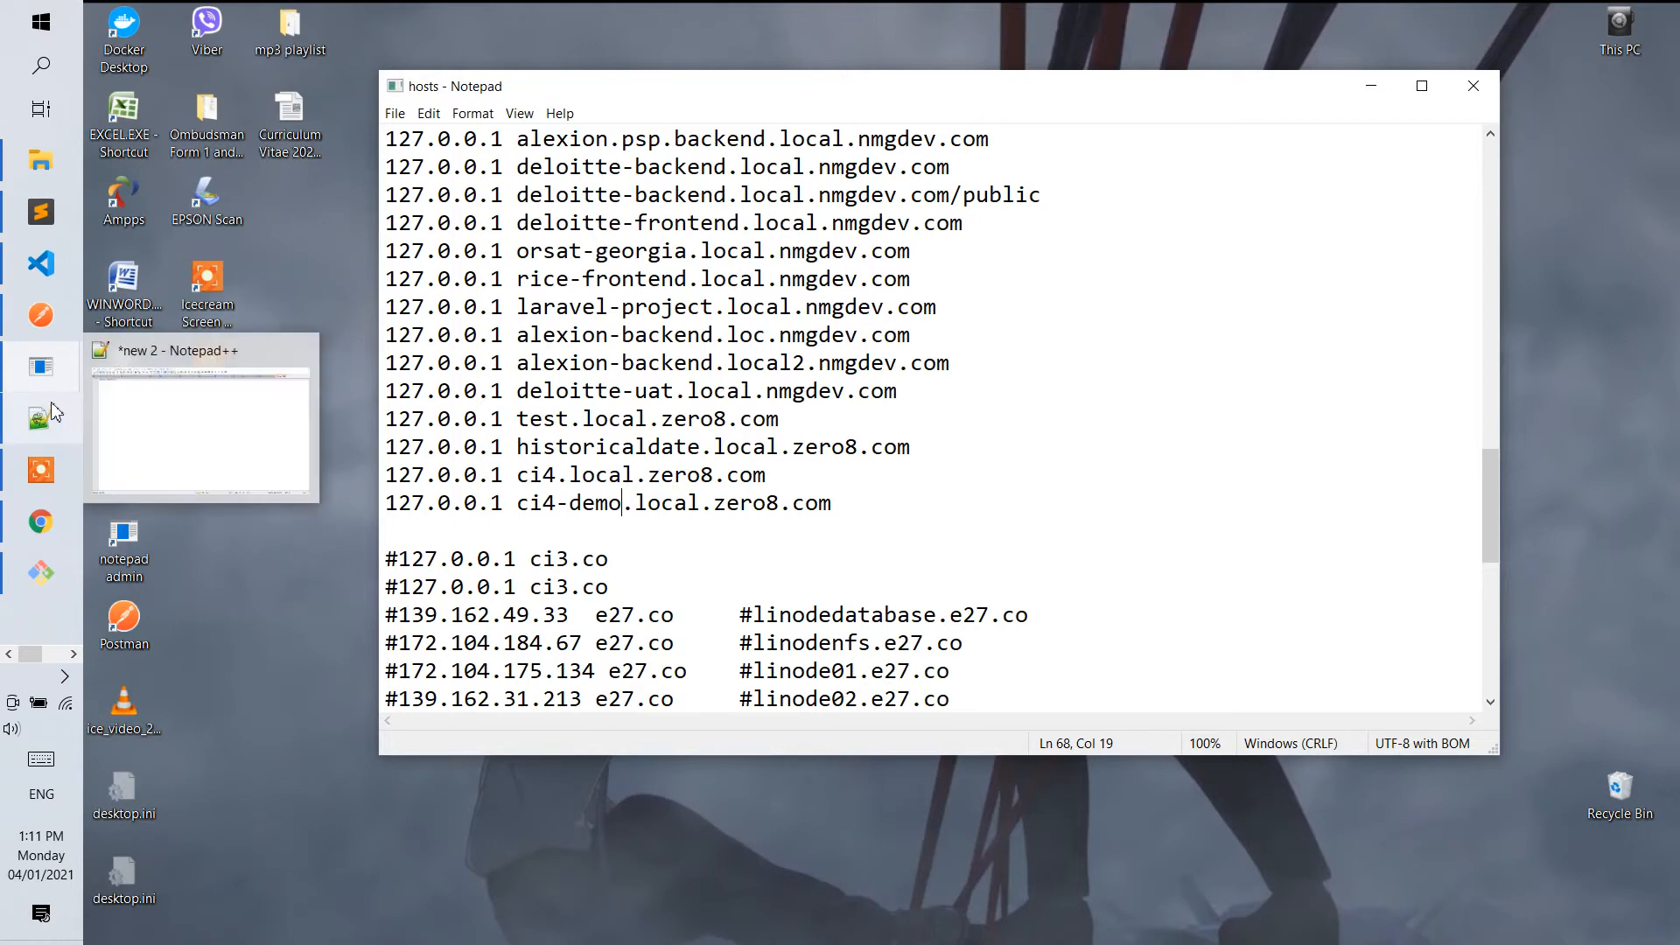
Open httpd-vhosts.conf from C:\xampp_developer\apache\conf\extra in Sublime Text.
{"action": "mouse_move", "coordinate": [41, 315]}
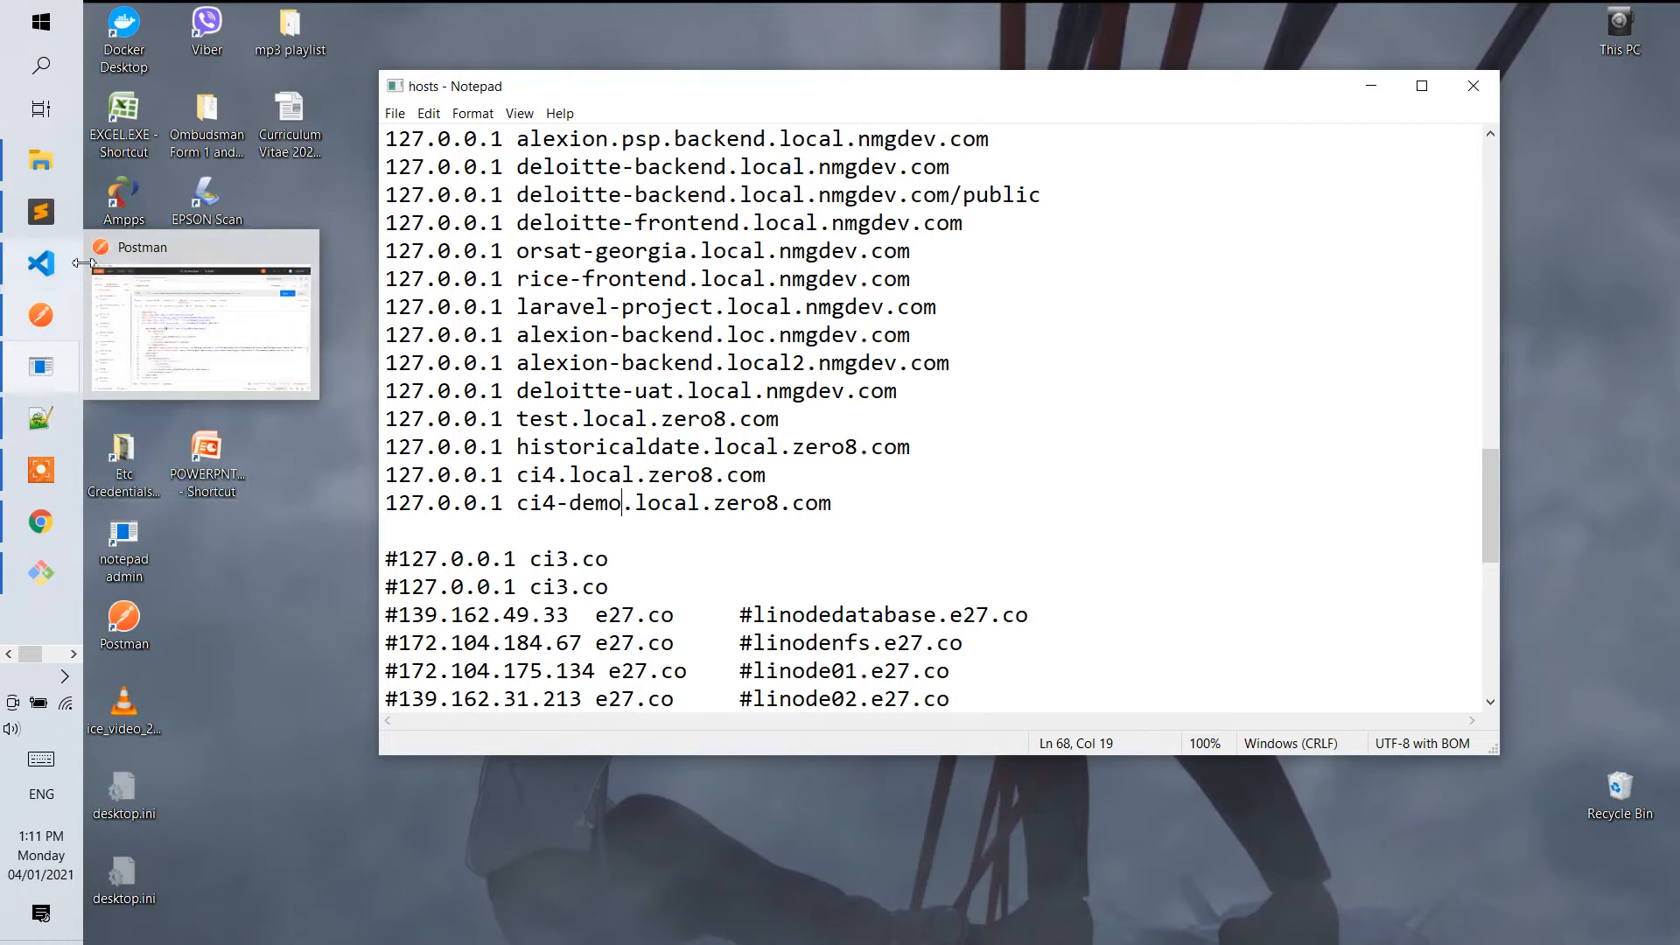
{"action": "left_click", "coordinate": [35, 145]}
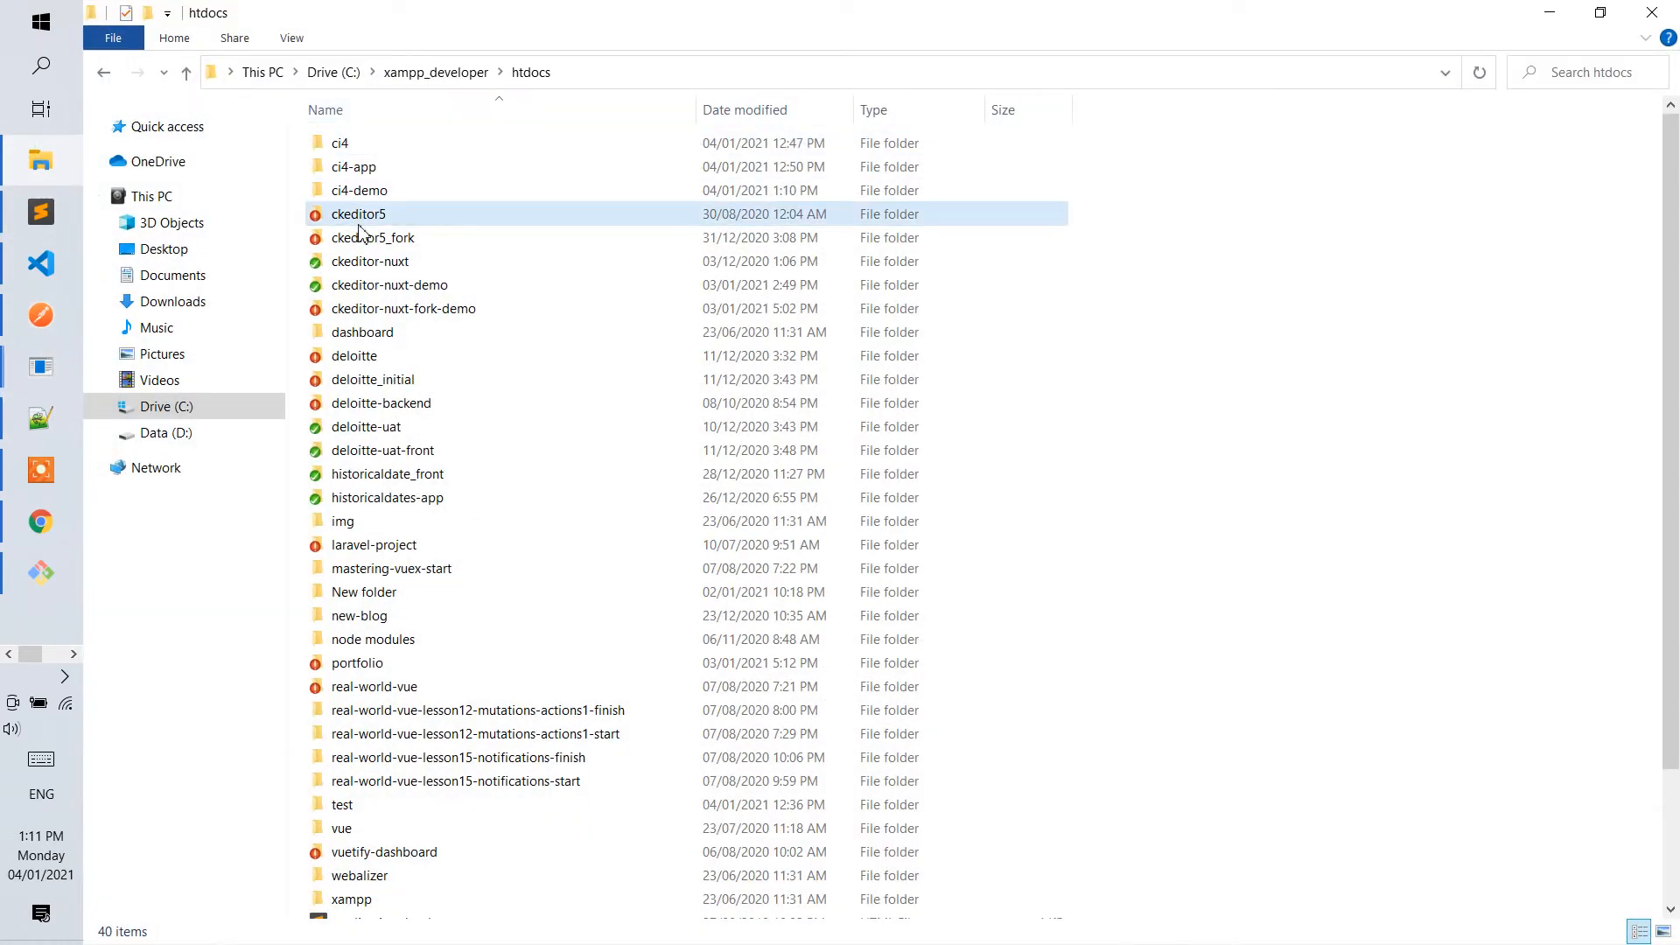
{"action": "left_click", "coordinate": [435, 71]}
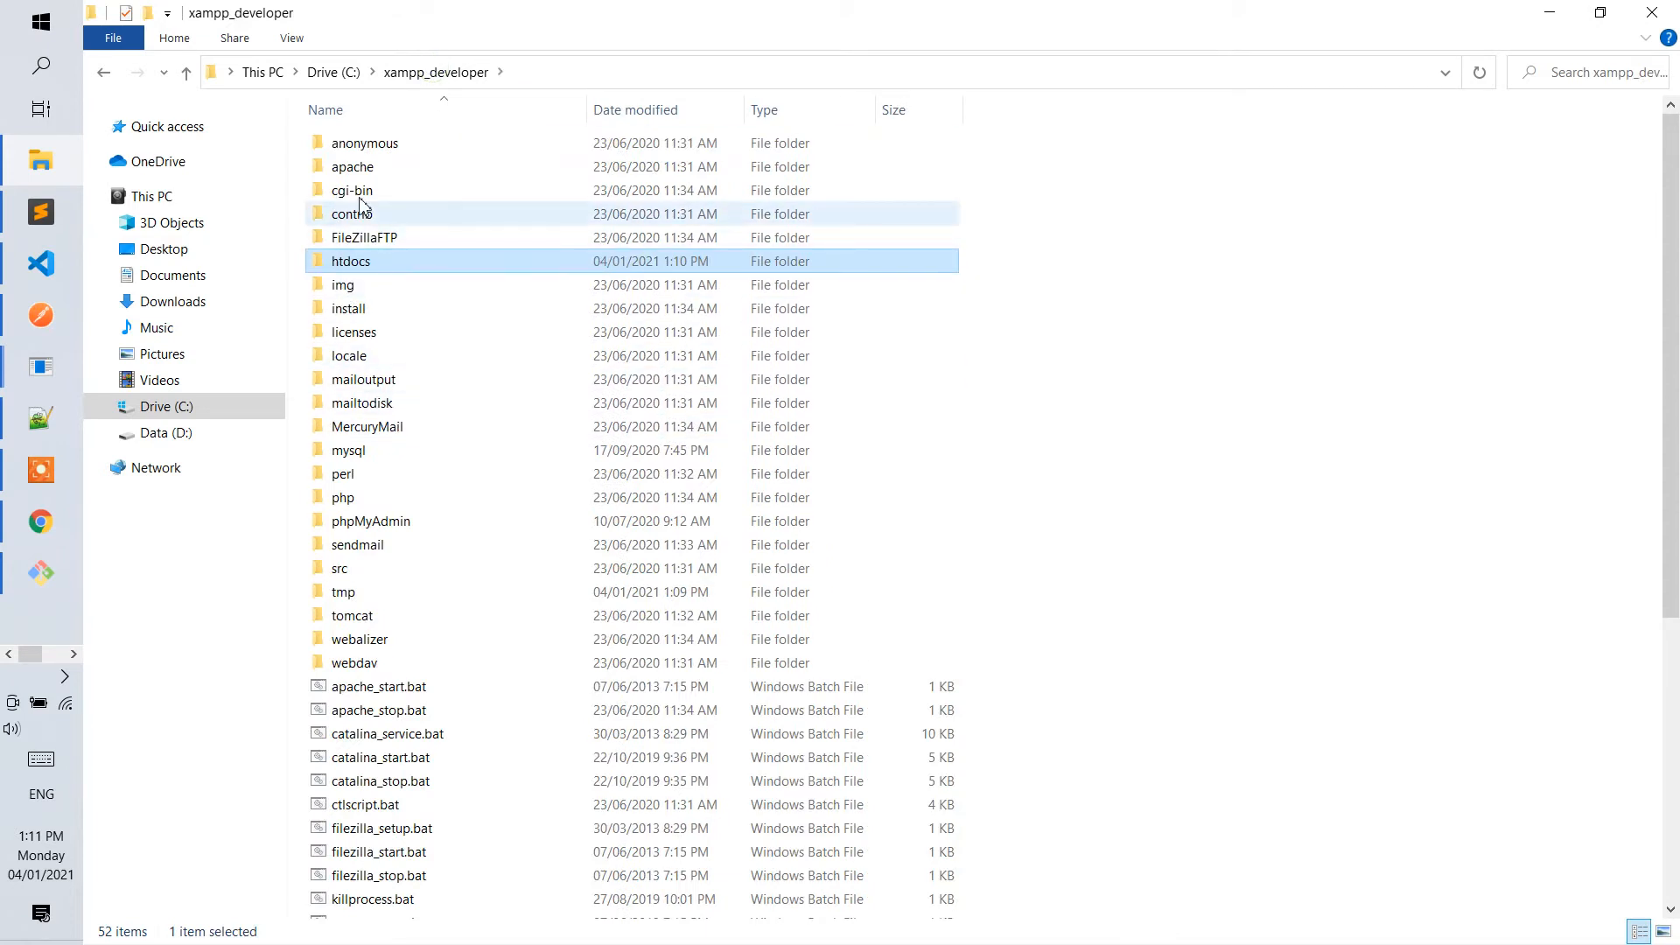
{"action": "double_click", "coordinate": [358, 169]}
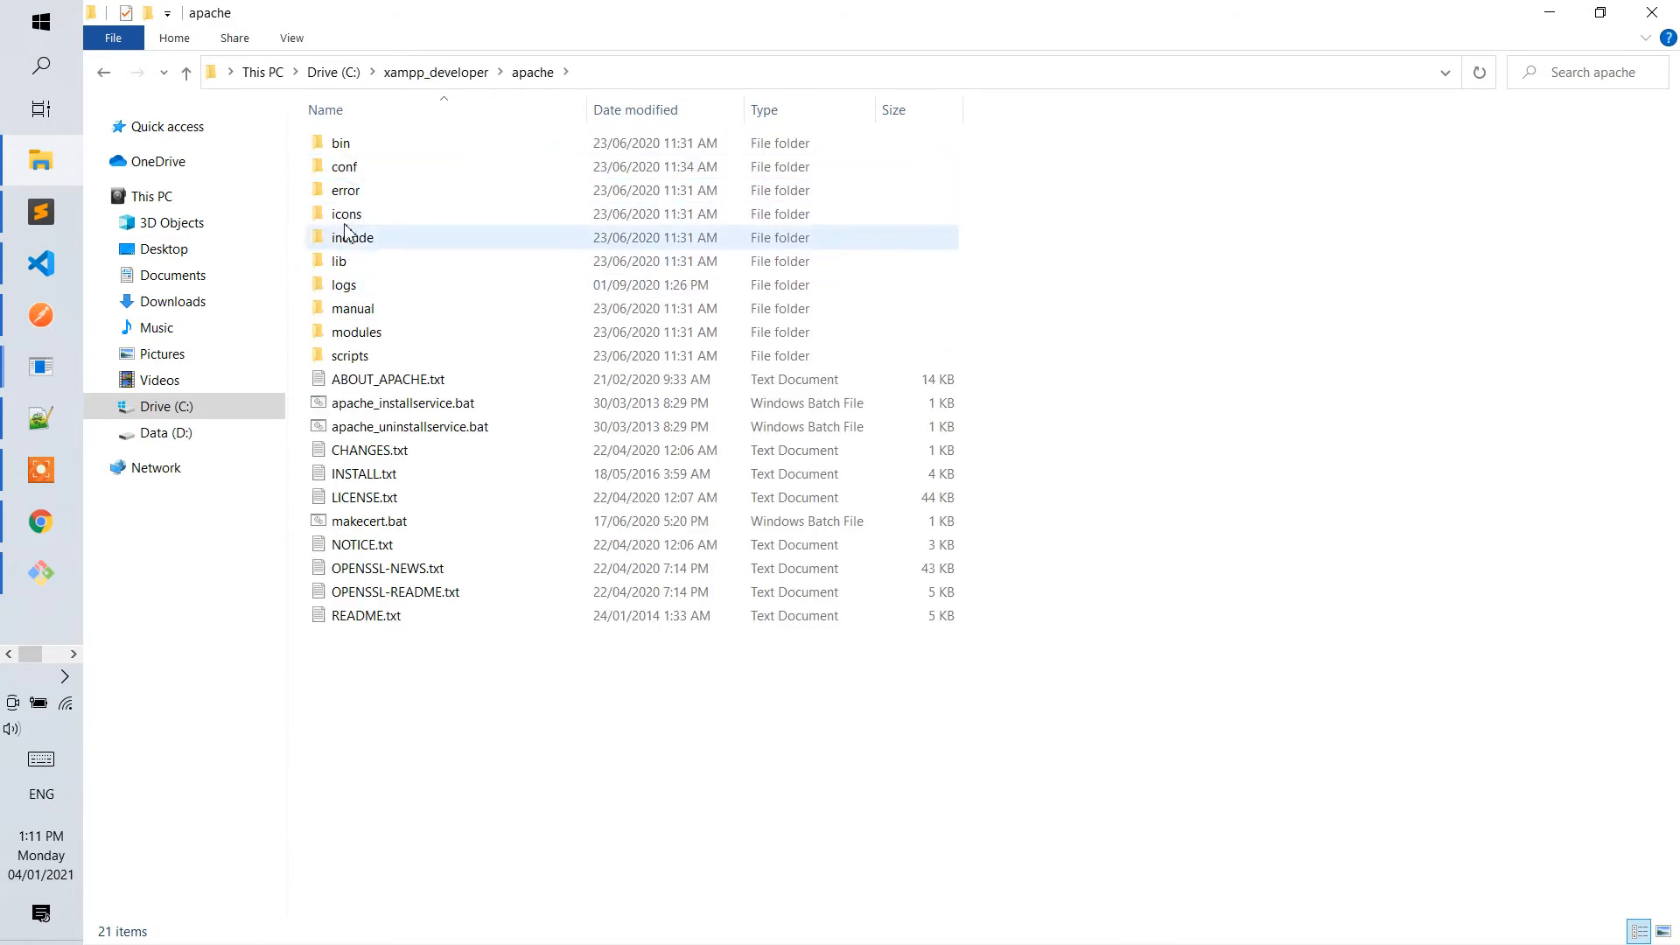
{"action": "double_click", "coordinate": [361, 169]}
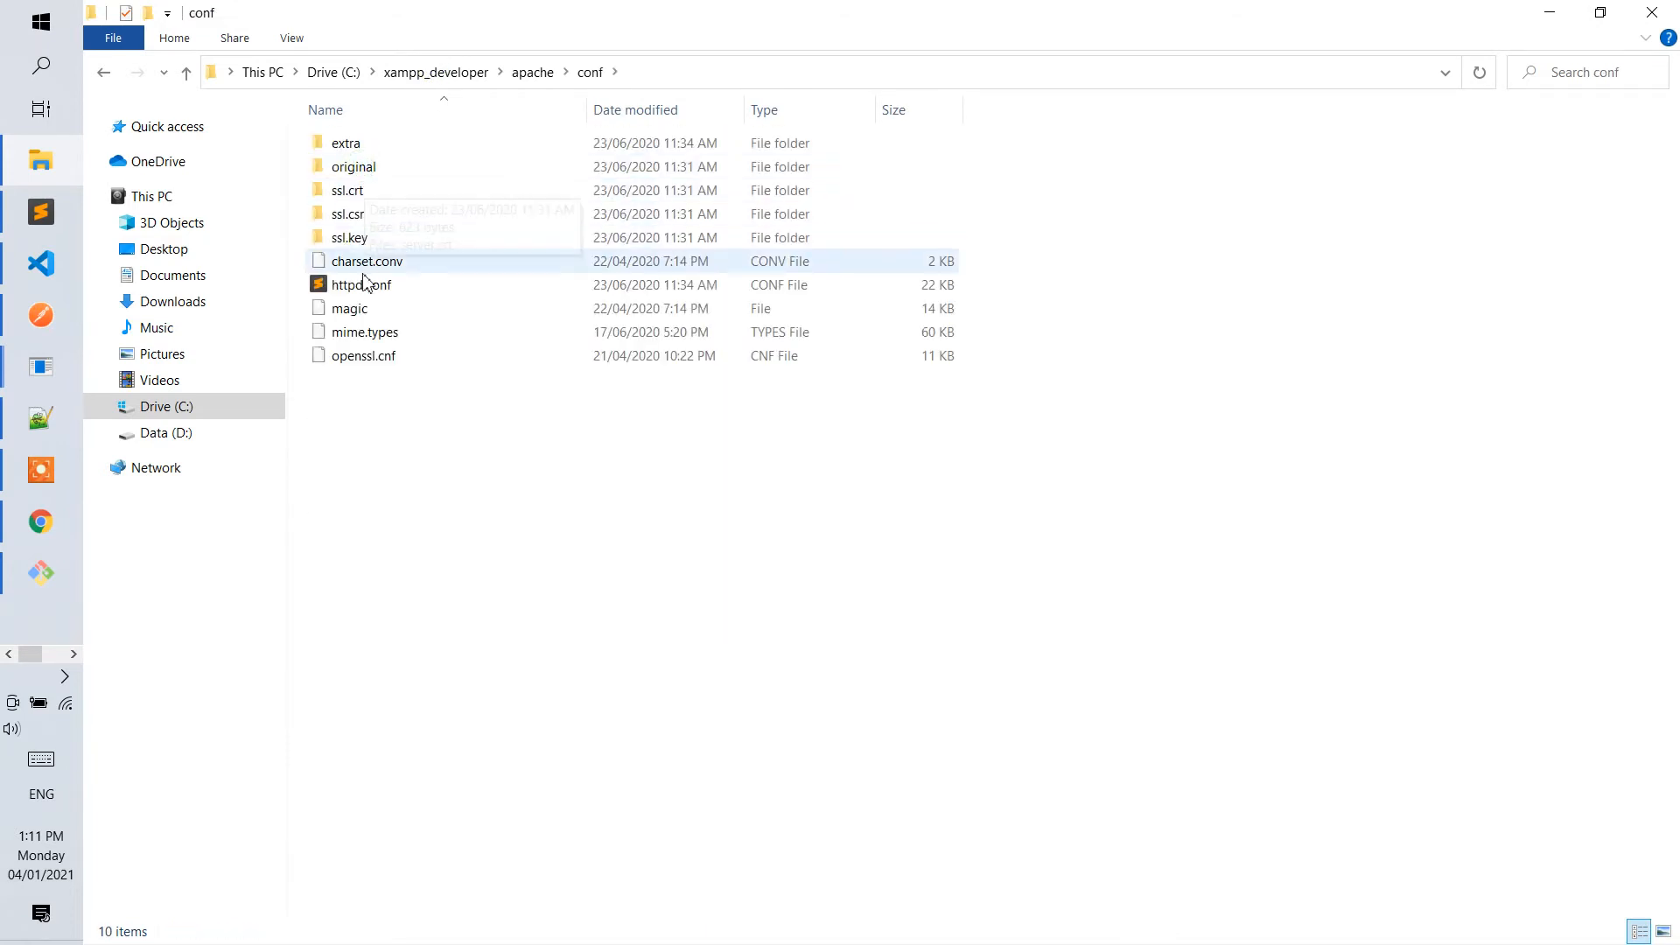
{"action": "double_click", "coordinate": [348, 145]}
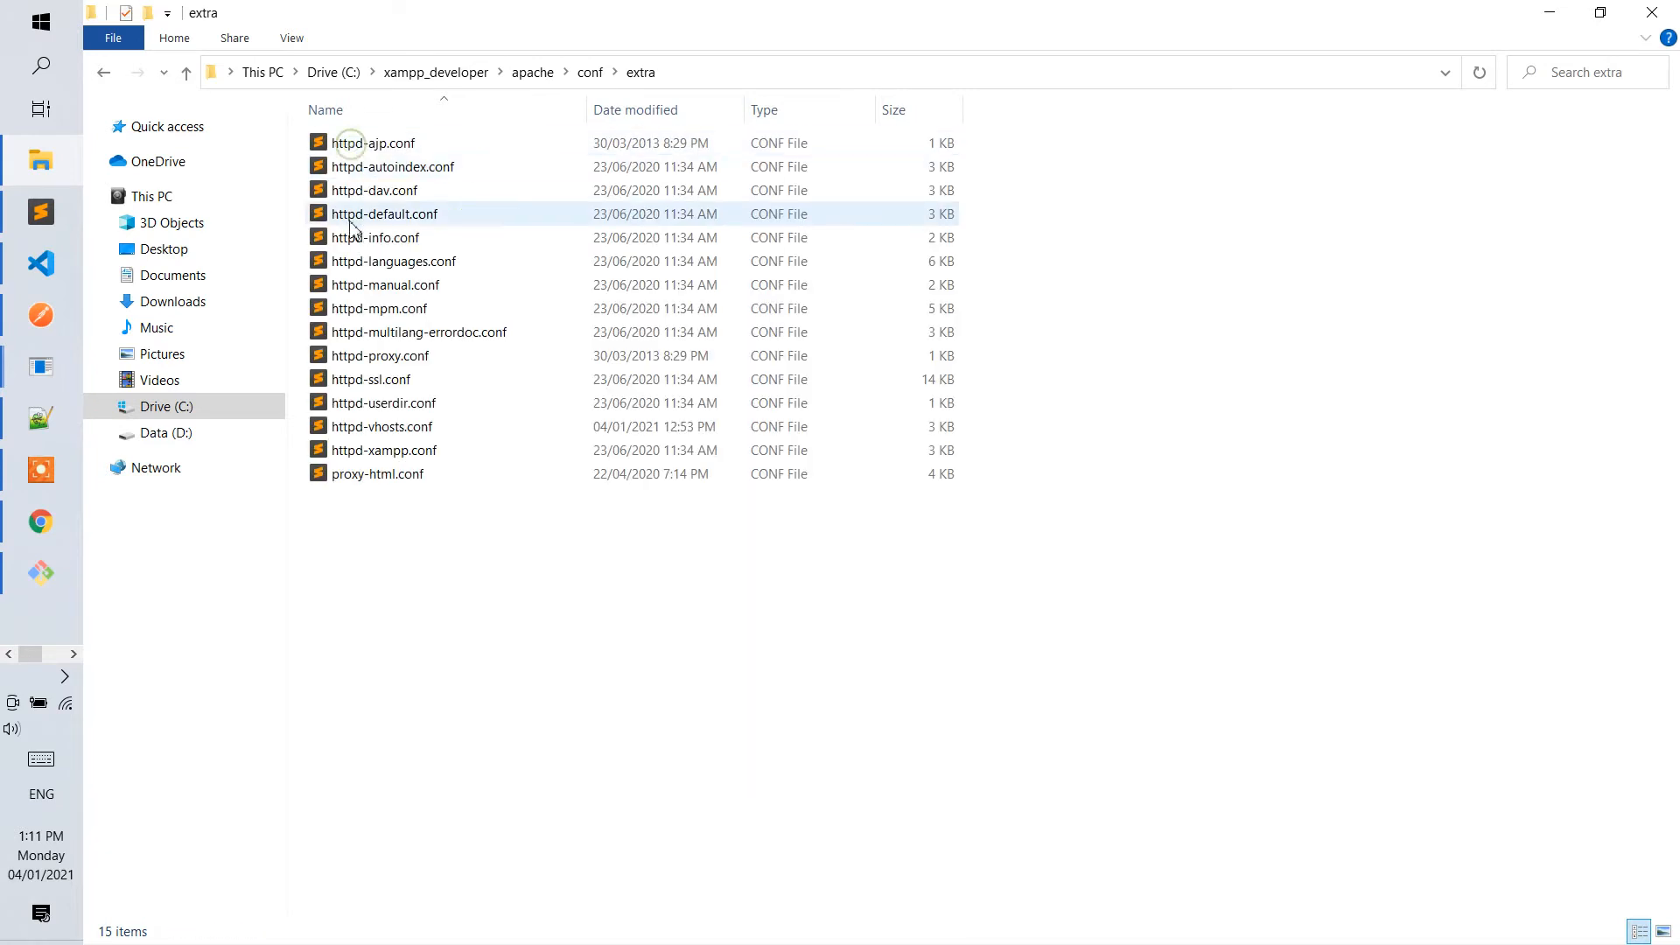
{"action": "right_click", "coordinate": [381, 433]}
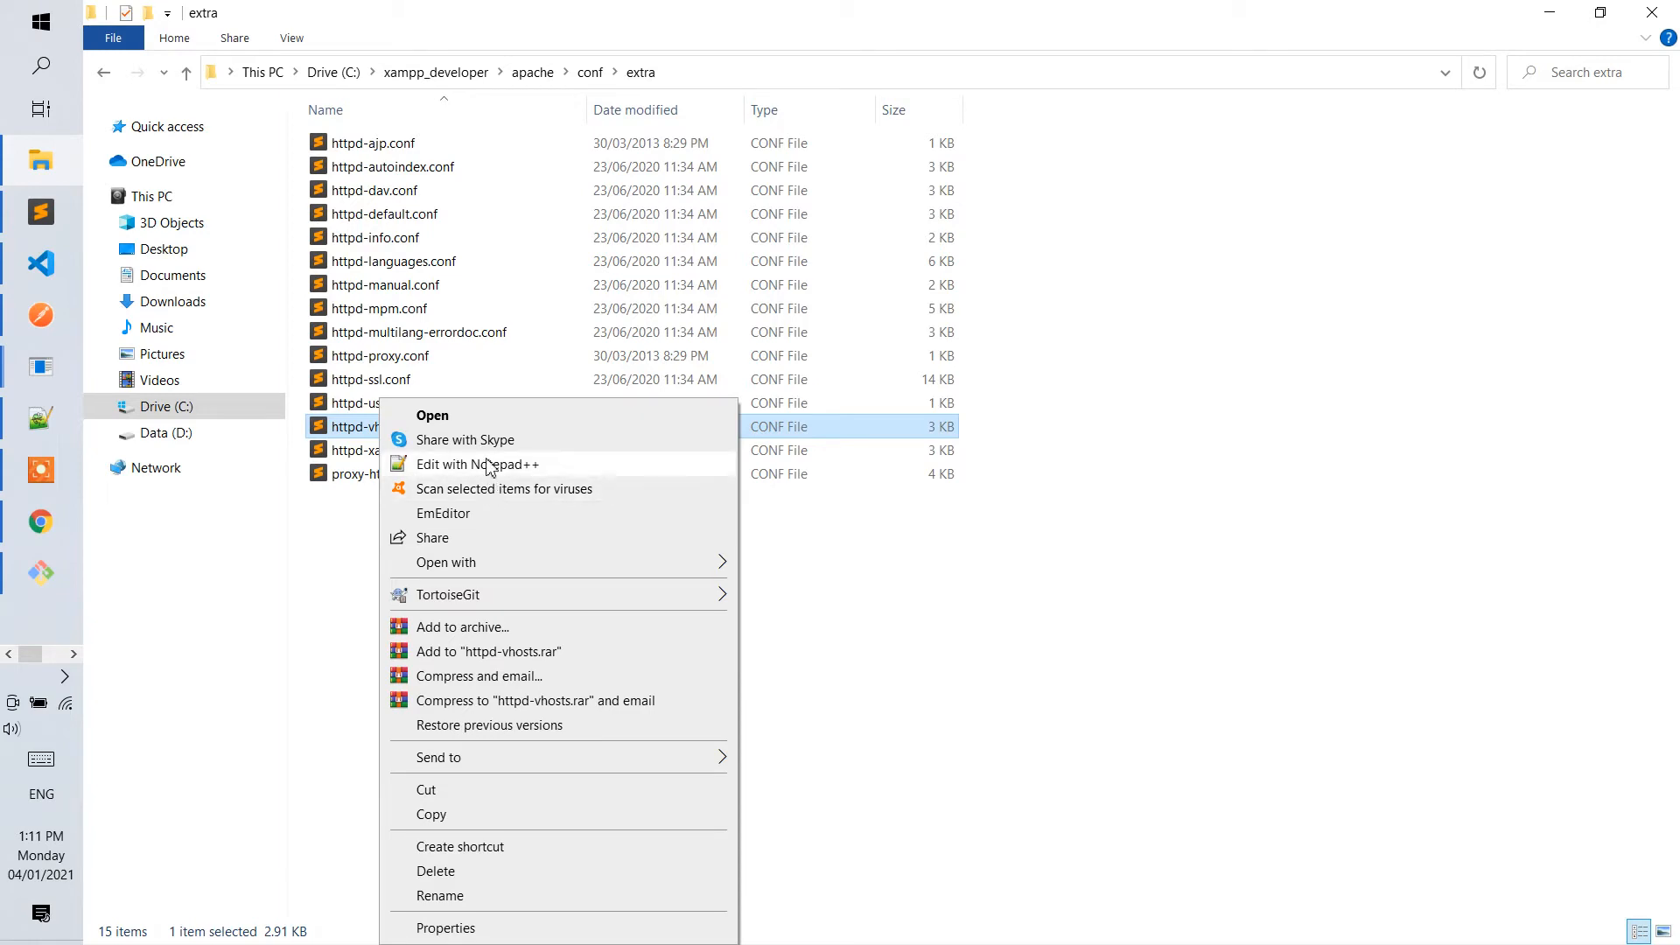
{"action": "mouse_move", "coordinate": [469, 563]}
{"action": "left_click", "coordinate": [756, 591]}
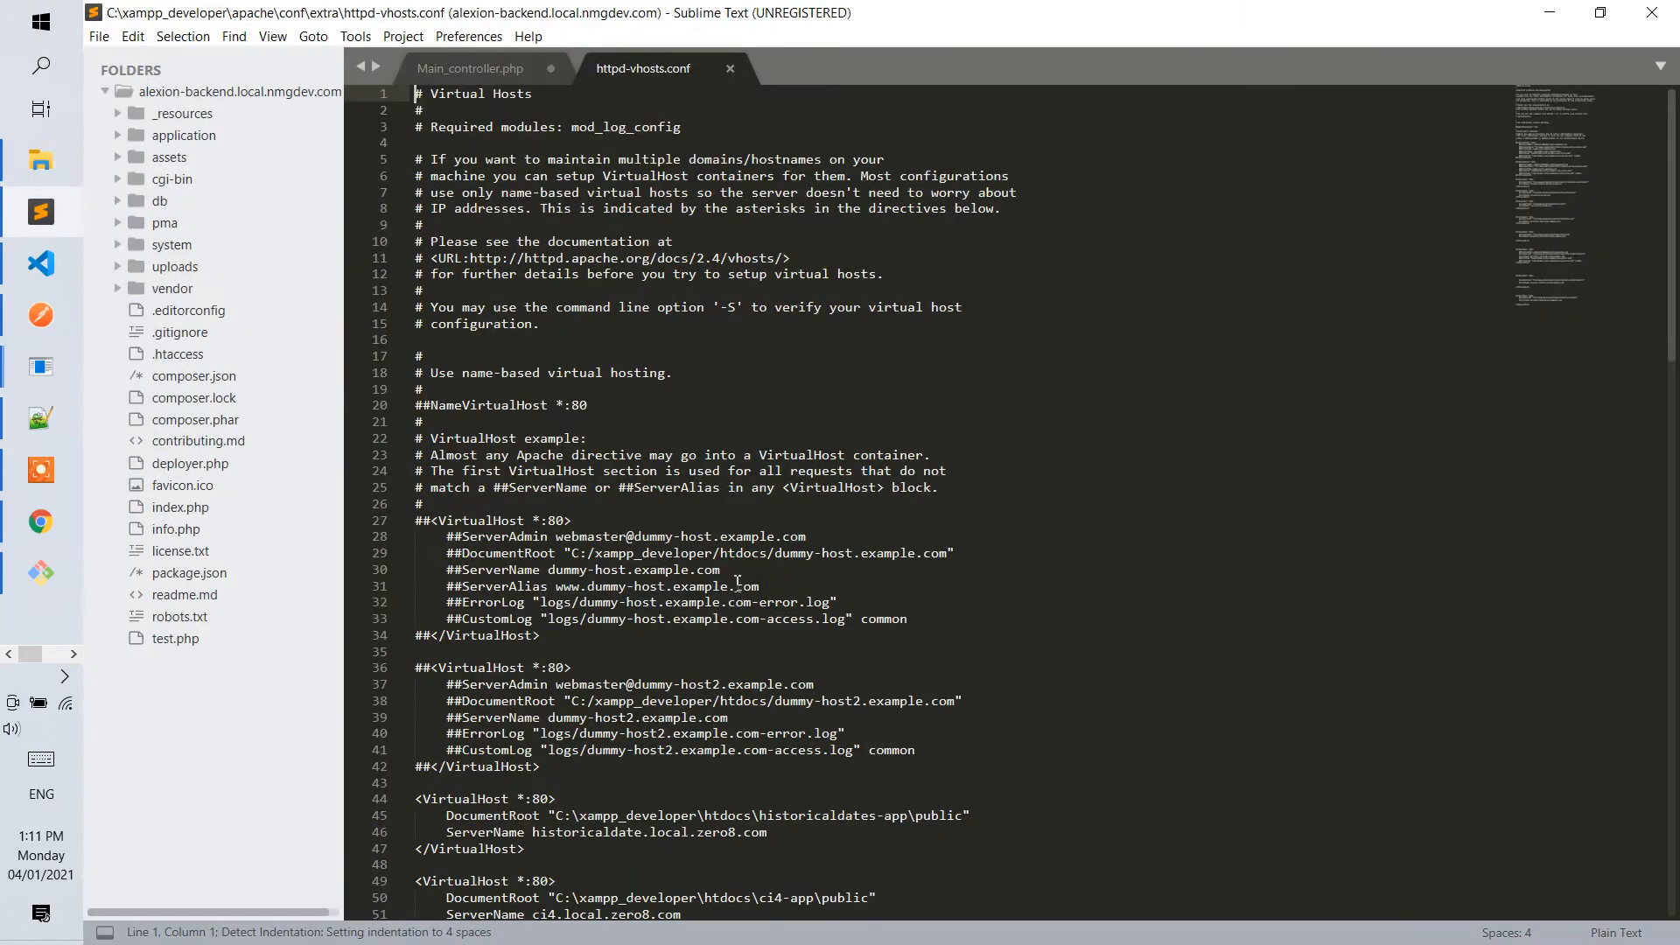
Copy the deloitte-uat VirtualHost block and paste it into the blank line below the test.local.zero8.com block.
{"action": "scroll", "coordinate": [708, 616], "scroll_direction": "down", "scroll_amount": 10}
{"action": "left_click_drag", "start_coordinate": [569, 603], "coordinate": [455, 520]}
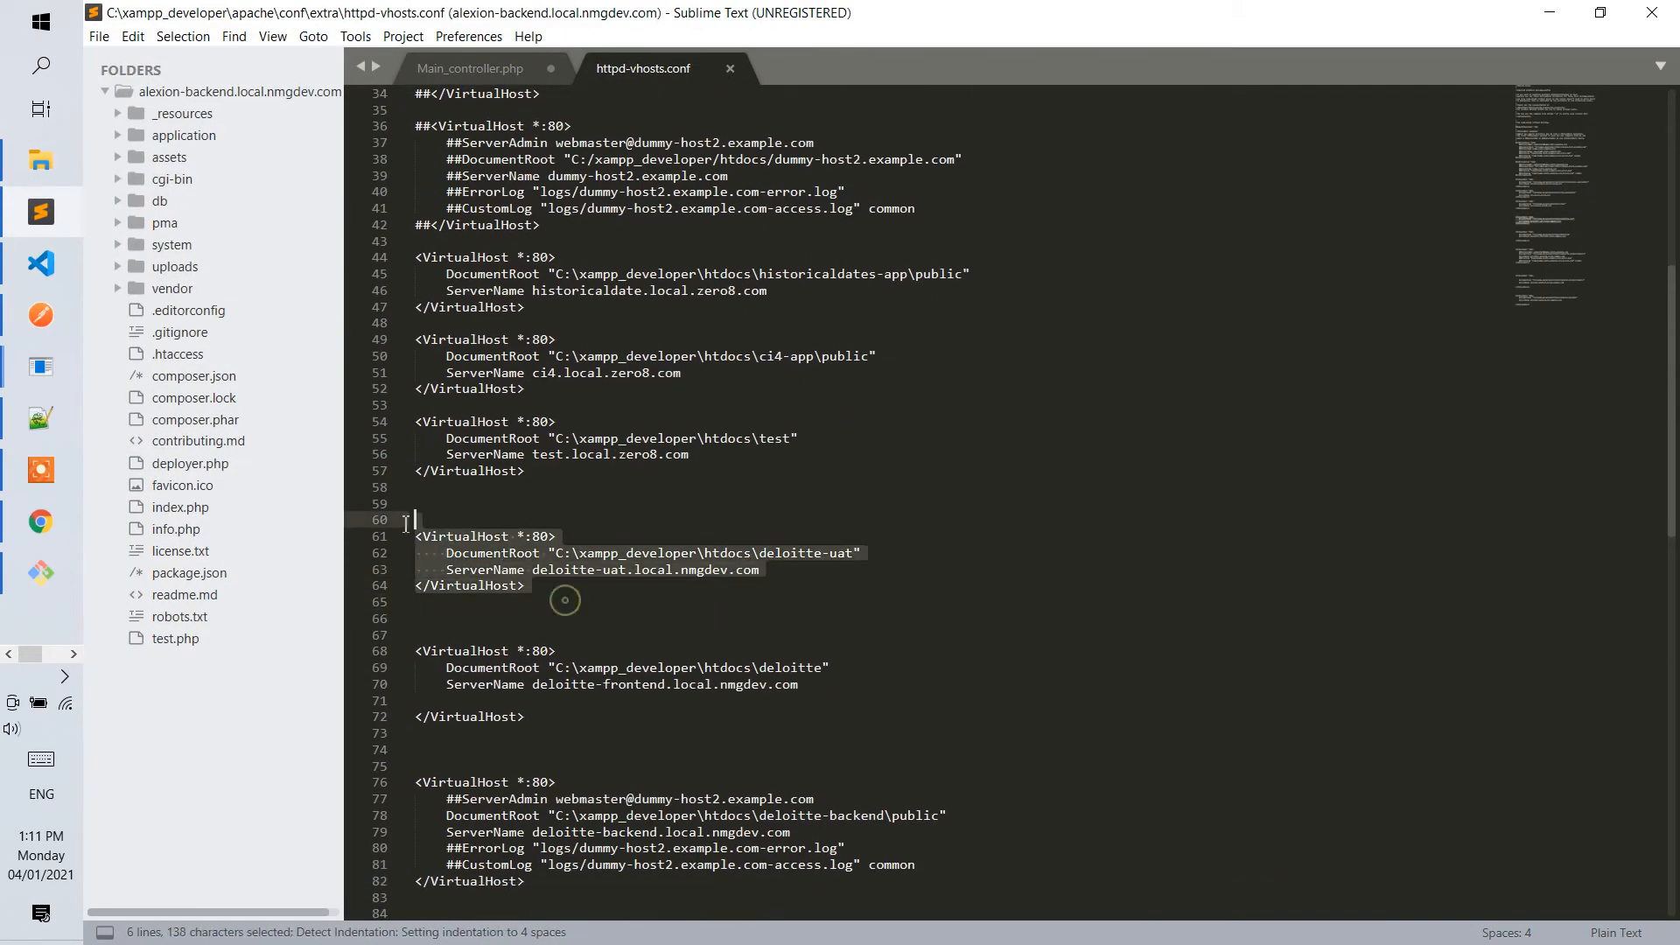
{"action": "key", "text": "ctrl+c"}
{"action": "left_click", "coordinate": [468, 505]}
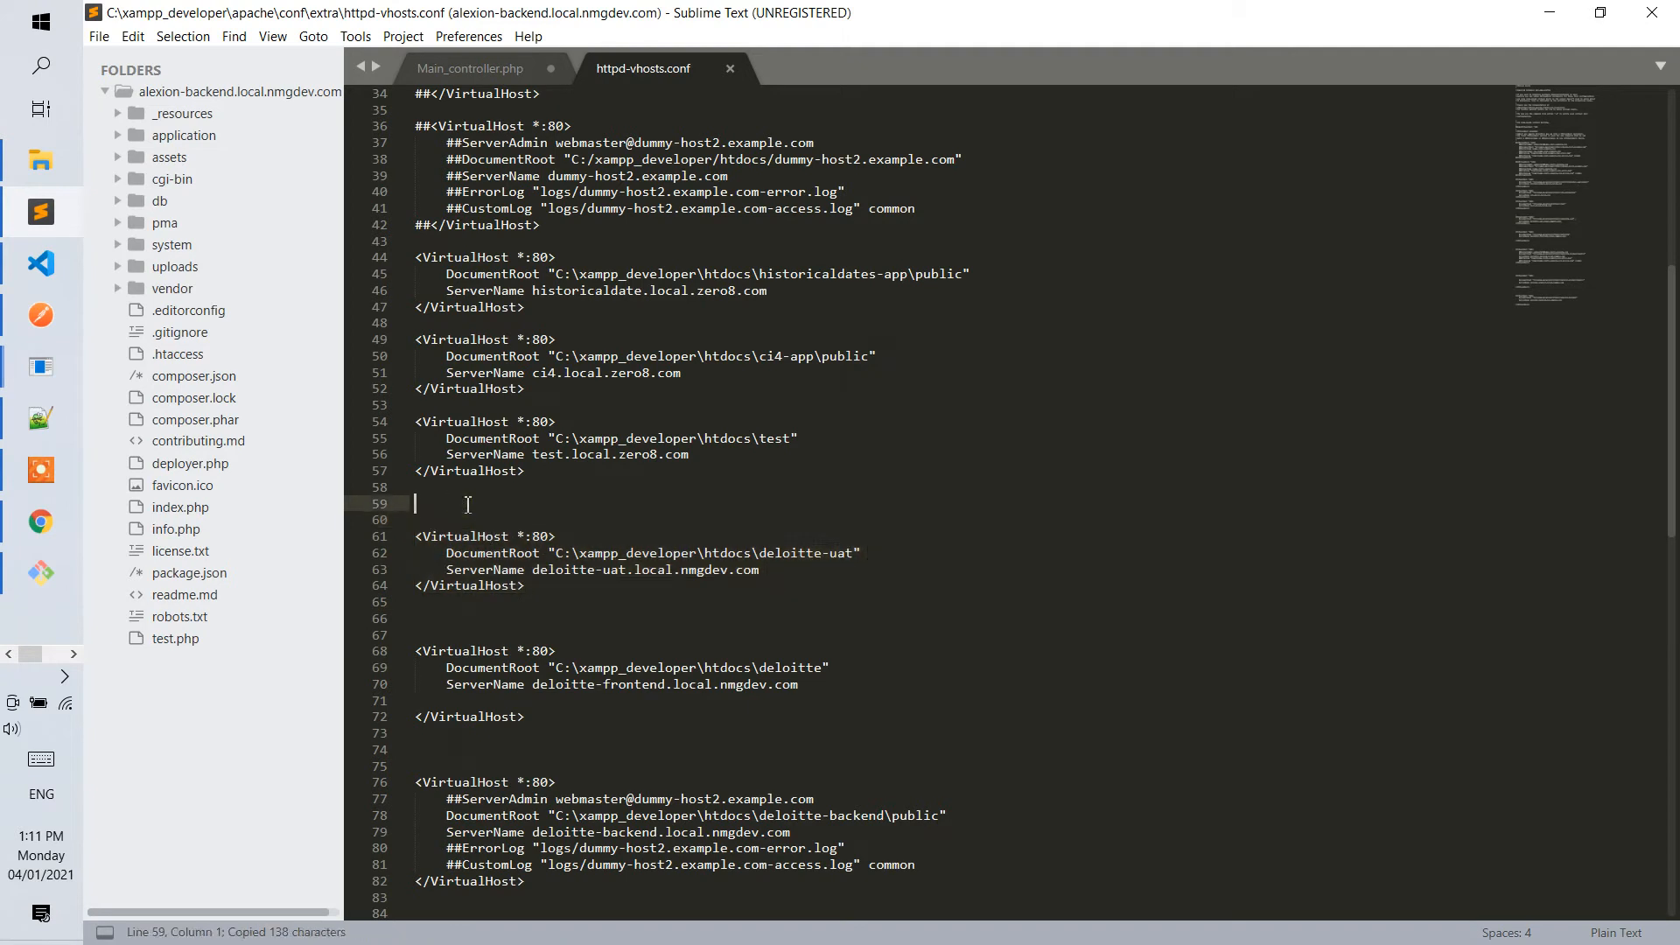
{"action": "key", "text": "ctrl+v"}
{"action": "key", "text": "Return"}
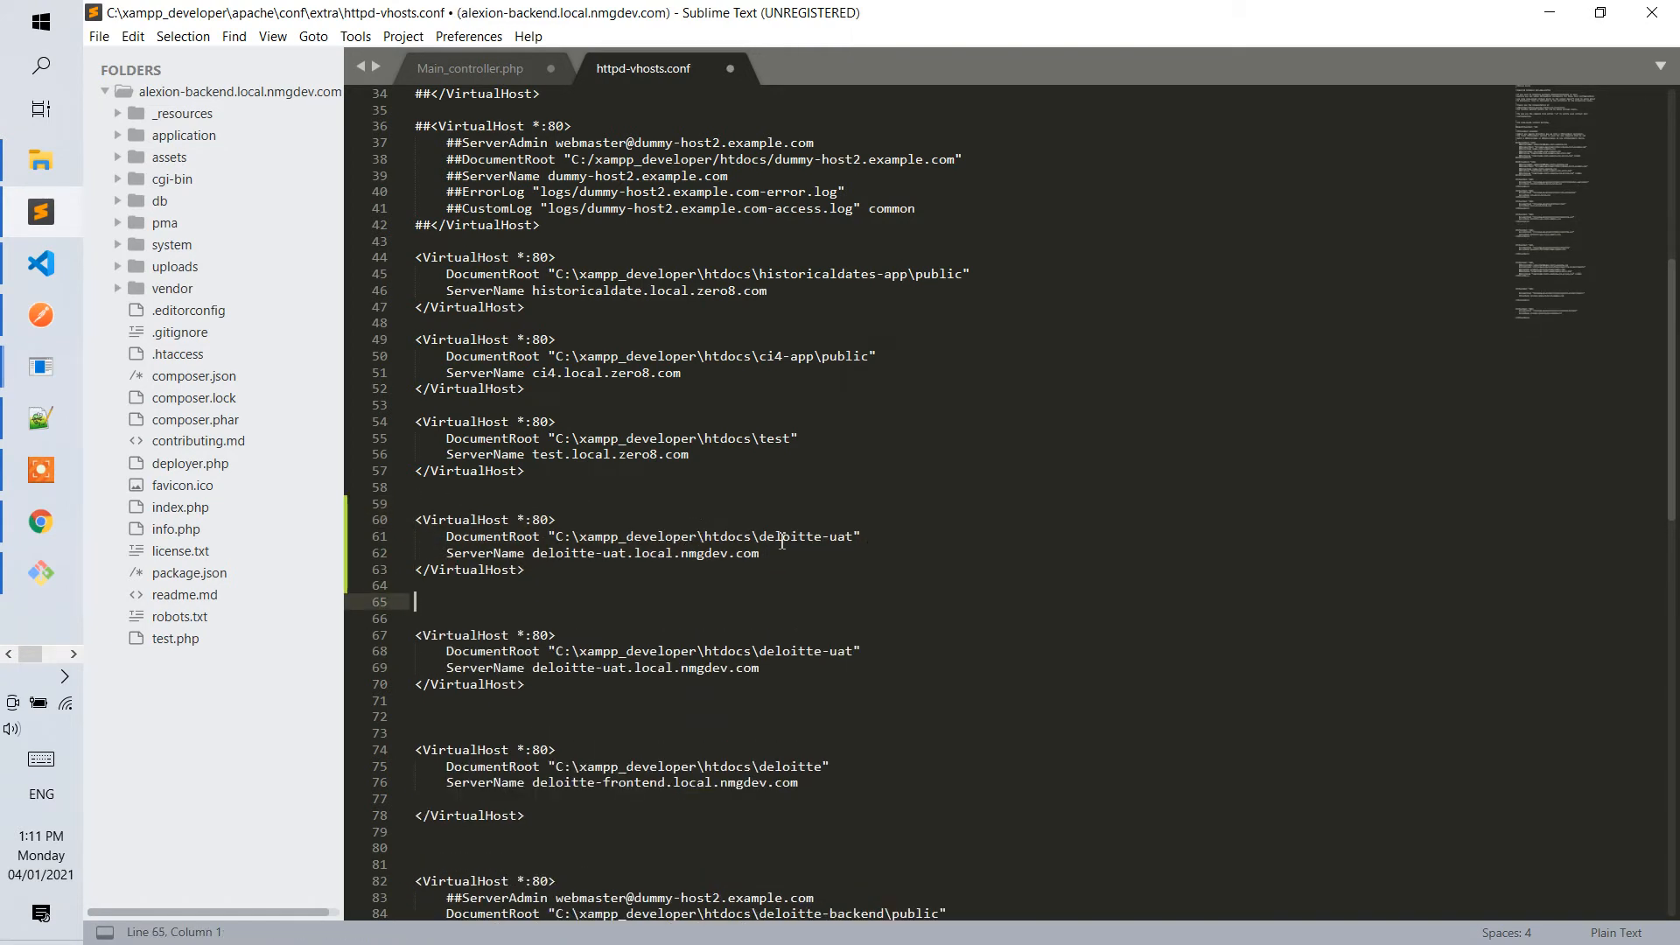
Go to C:\xampp_developer\htdocs in File Explorer and copy the ci4-demo folder's name.
{"action": "mouse_move", "coordinate": [1001, 11]}
{"action": "left_mouse_down"}
{"action": "mouse_move", "coordinate": [1121, 82]}
{"action": "mouse_move", "coordinate": [995, 3]}
{"action": "left_mouse_up"}
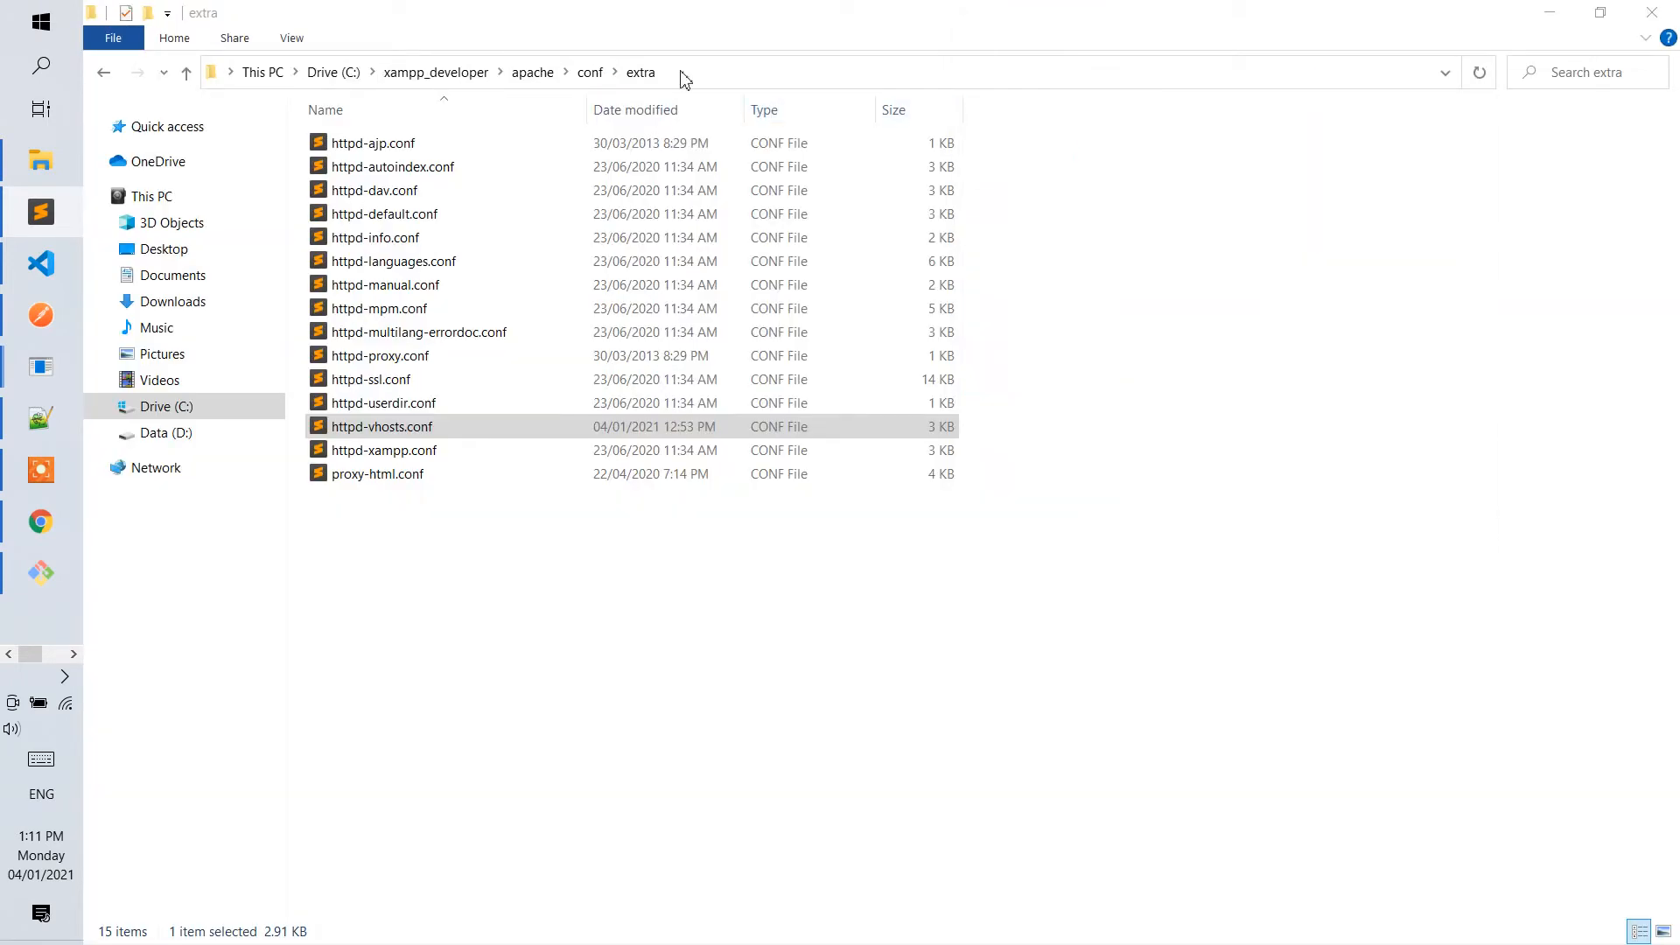
{"action": "left_click", "coordinate": [455, 73]}
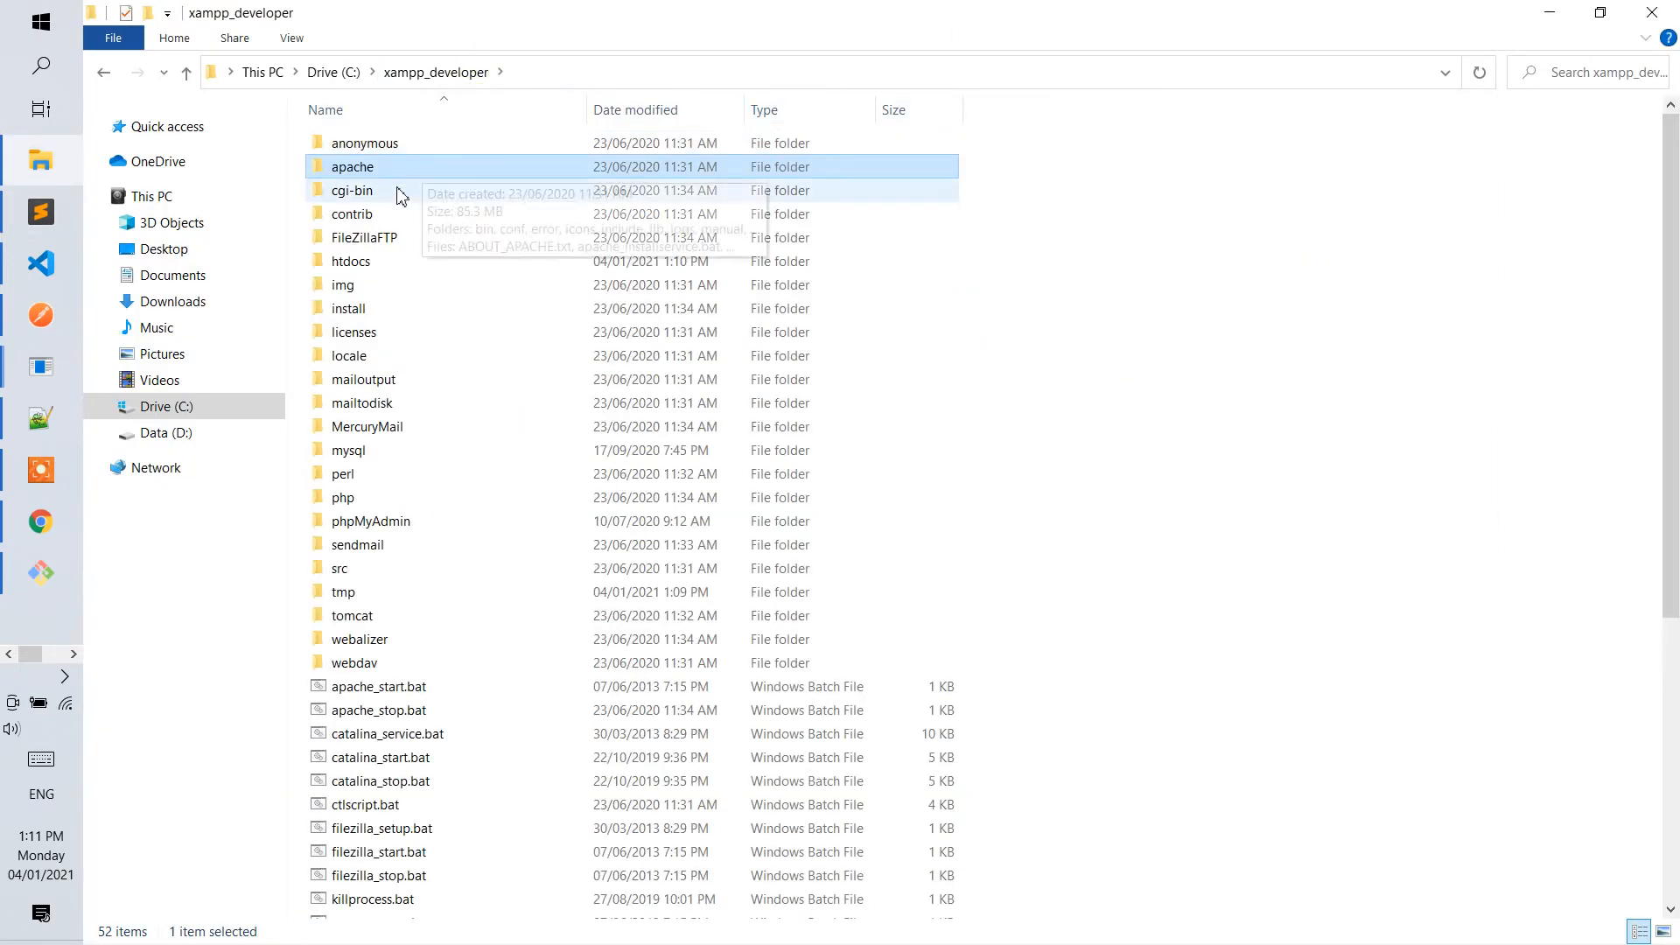
{"action": "double_click", "coordinate": [383, 267]}
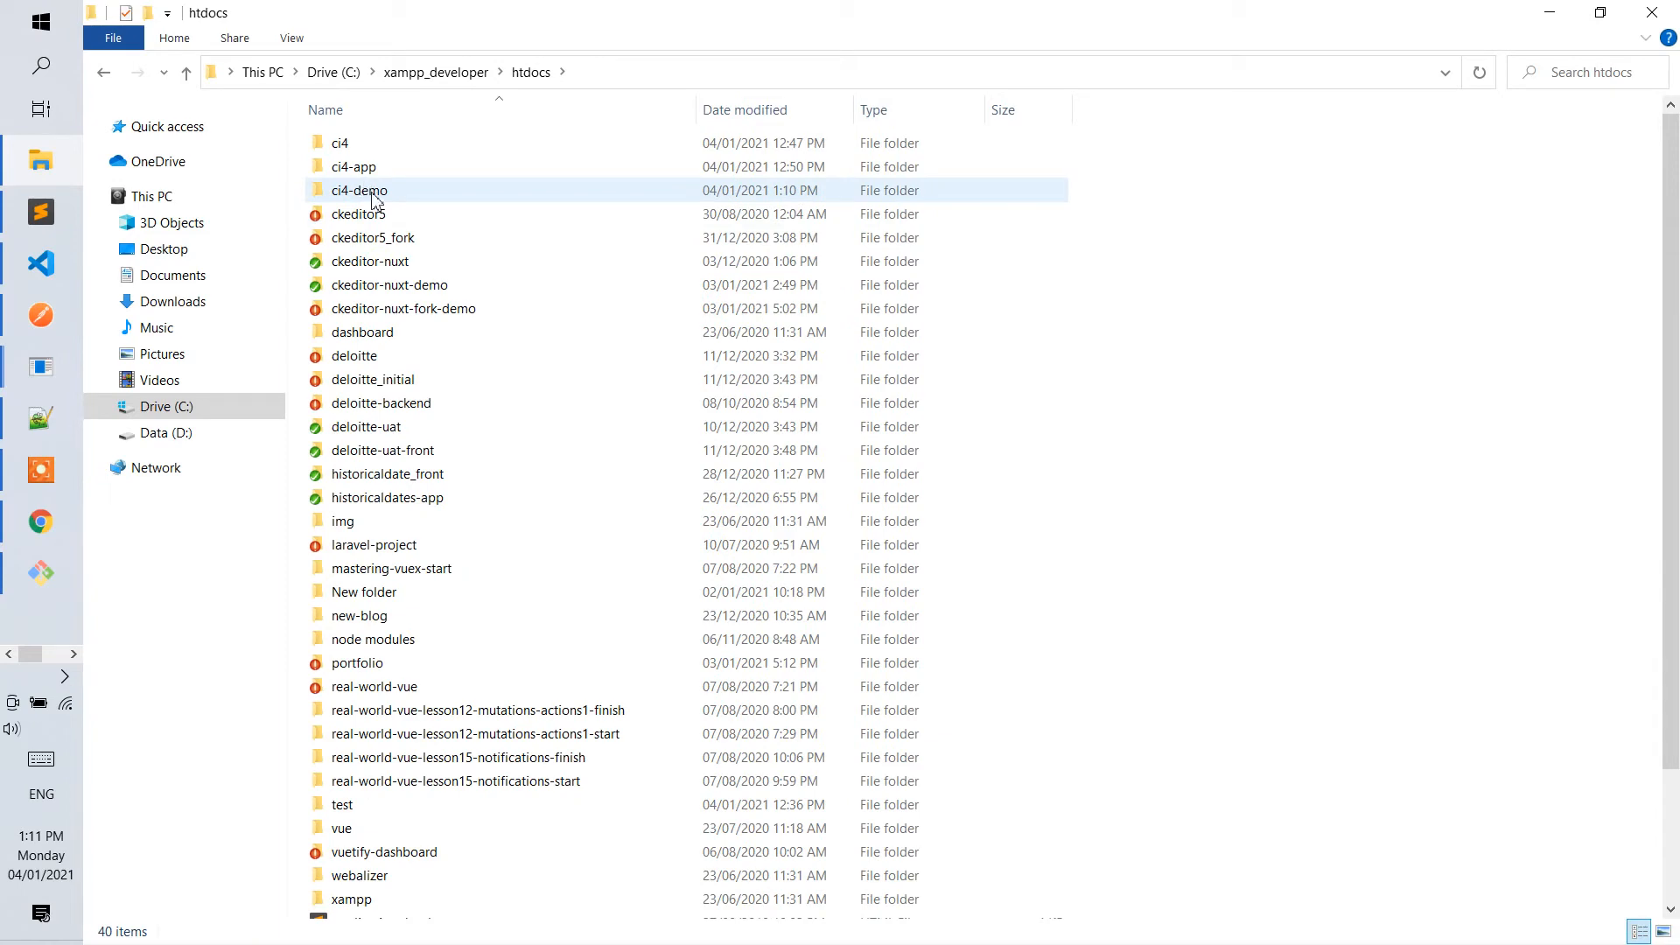
{"action": "double_click", "coordinate": [359, 190]}
{"action": "left_click", "coordinate": [184, 73]}
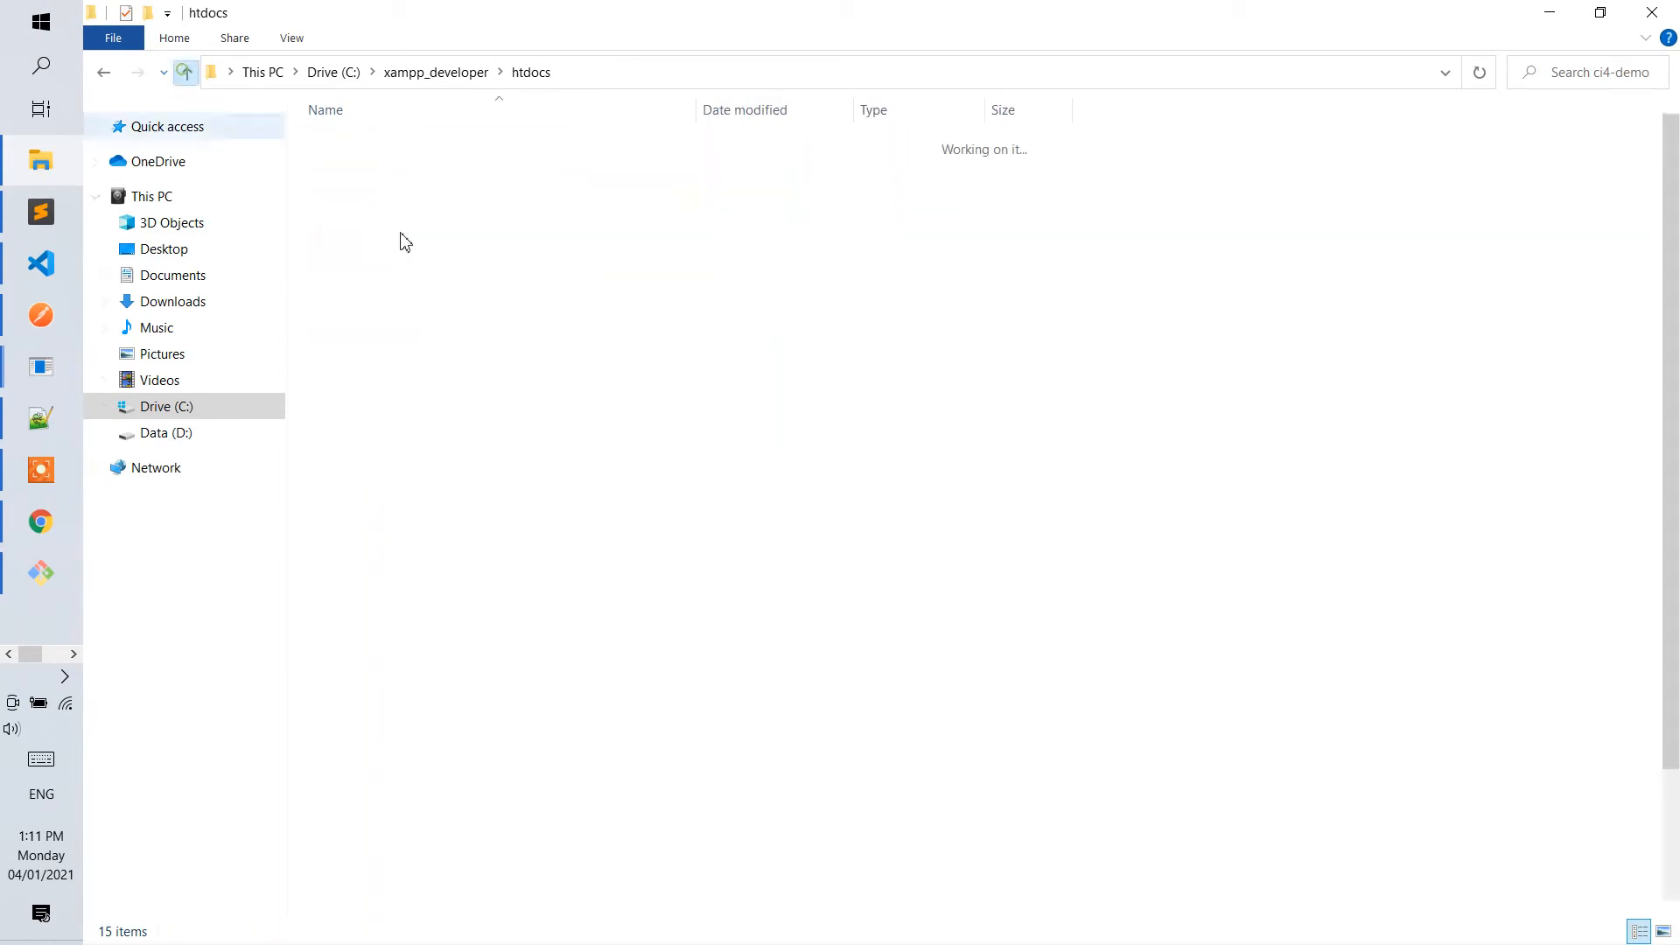
{"action": "right_click", "coordinate": [366, 190]}
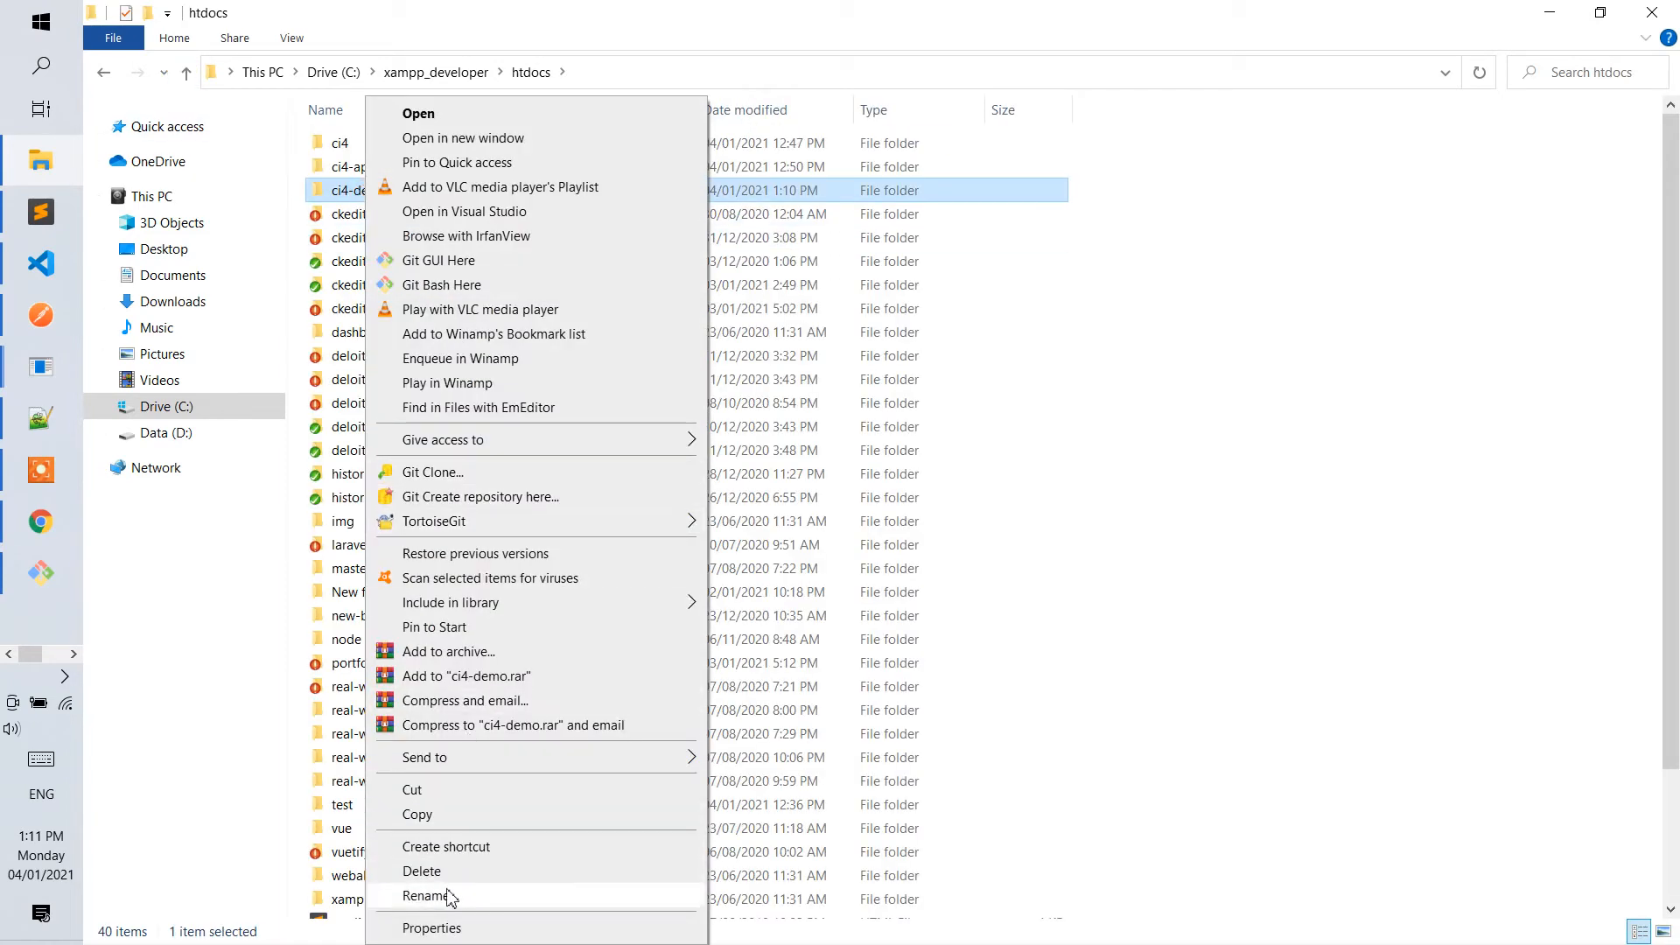
{"action": "left_click", "coordinate": [425, 895]}
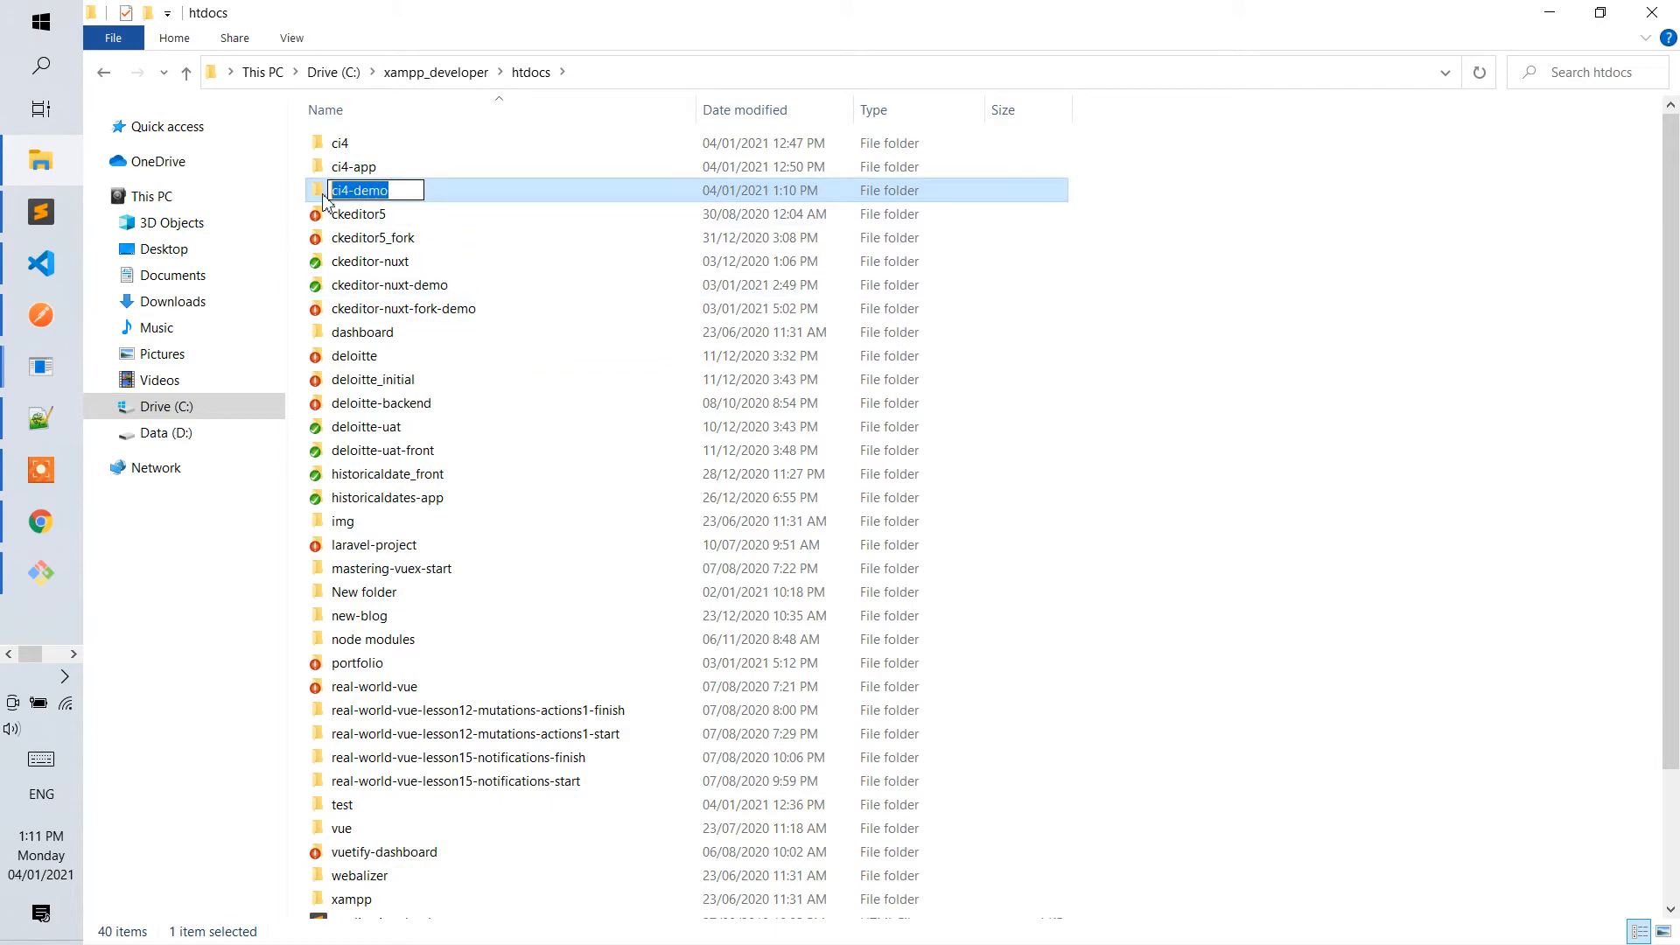
Set the copied VirtualHost block's DocumentRoot to "C:\xampp_developer\htdocs\ci4-demo\public" and save httpd-vhosts.conf in Sublime Text.
{"action": "left_click_drag", "start_coordinate": [855, 0], "coordinate": [855, 9]}
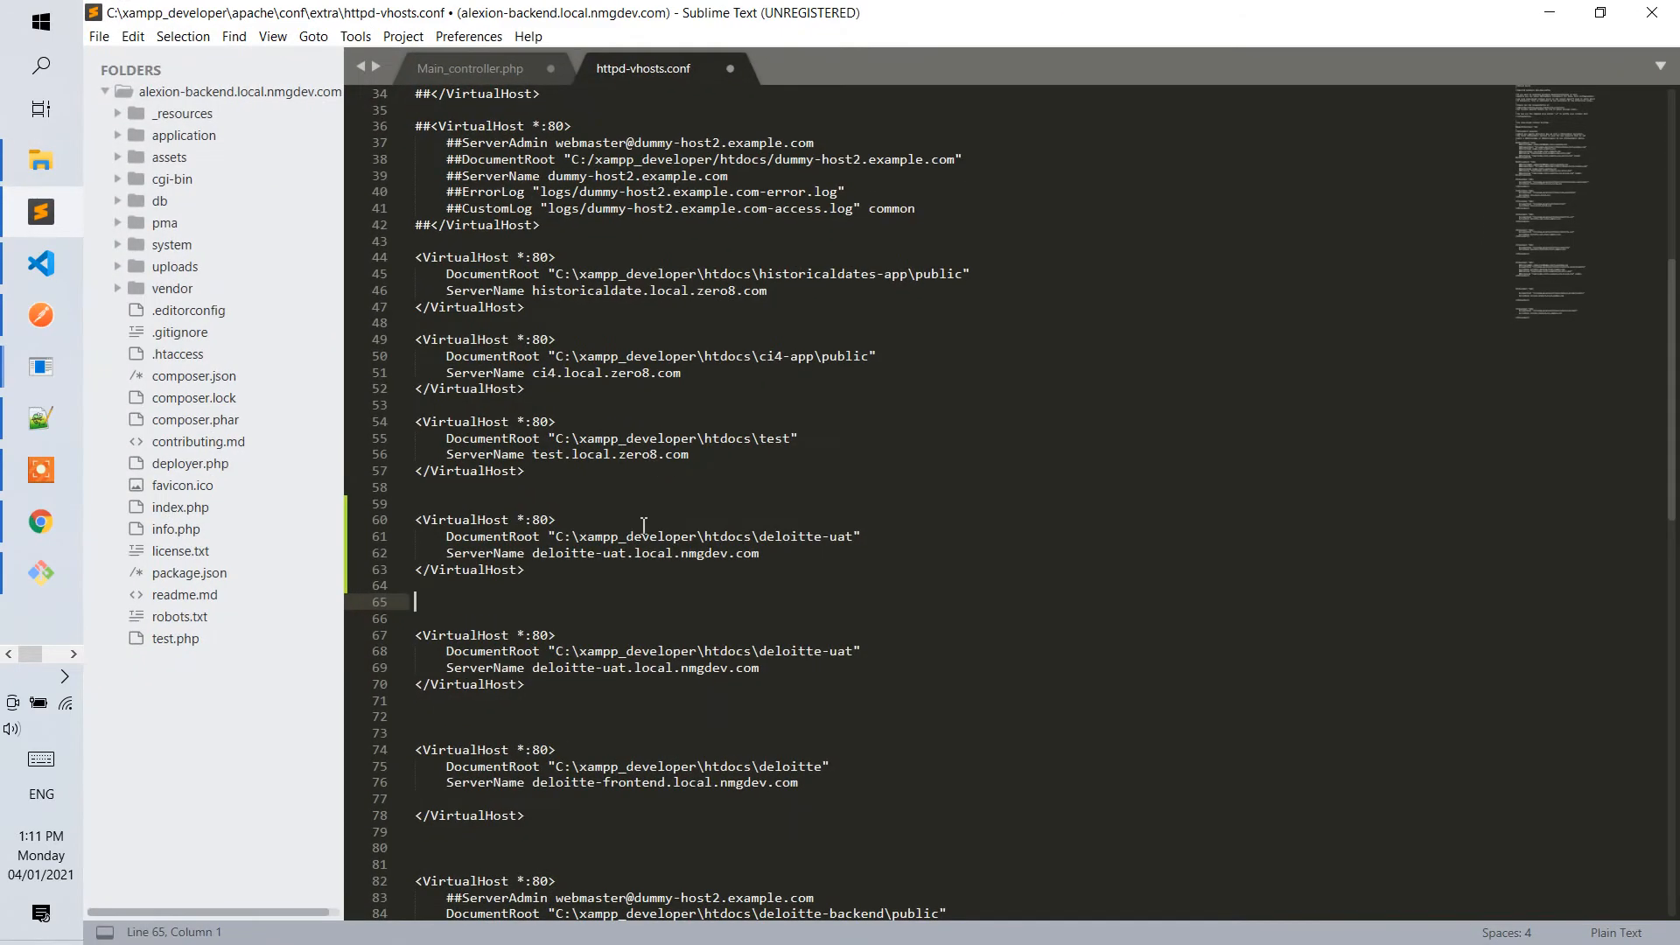
{"action": "left_click", "coordinate": [644, 523]}
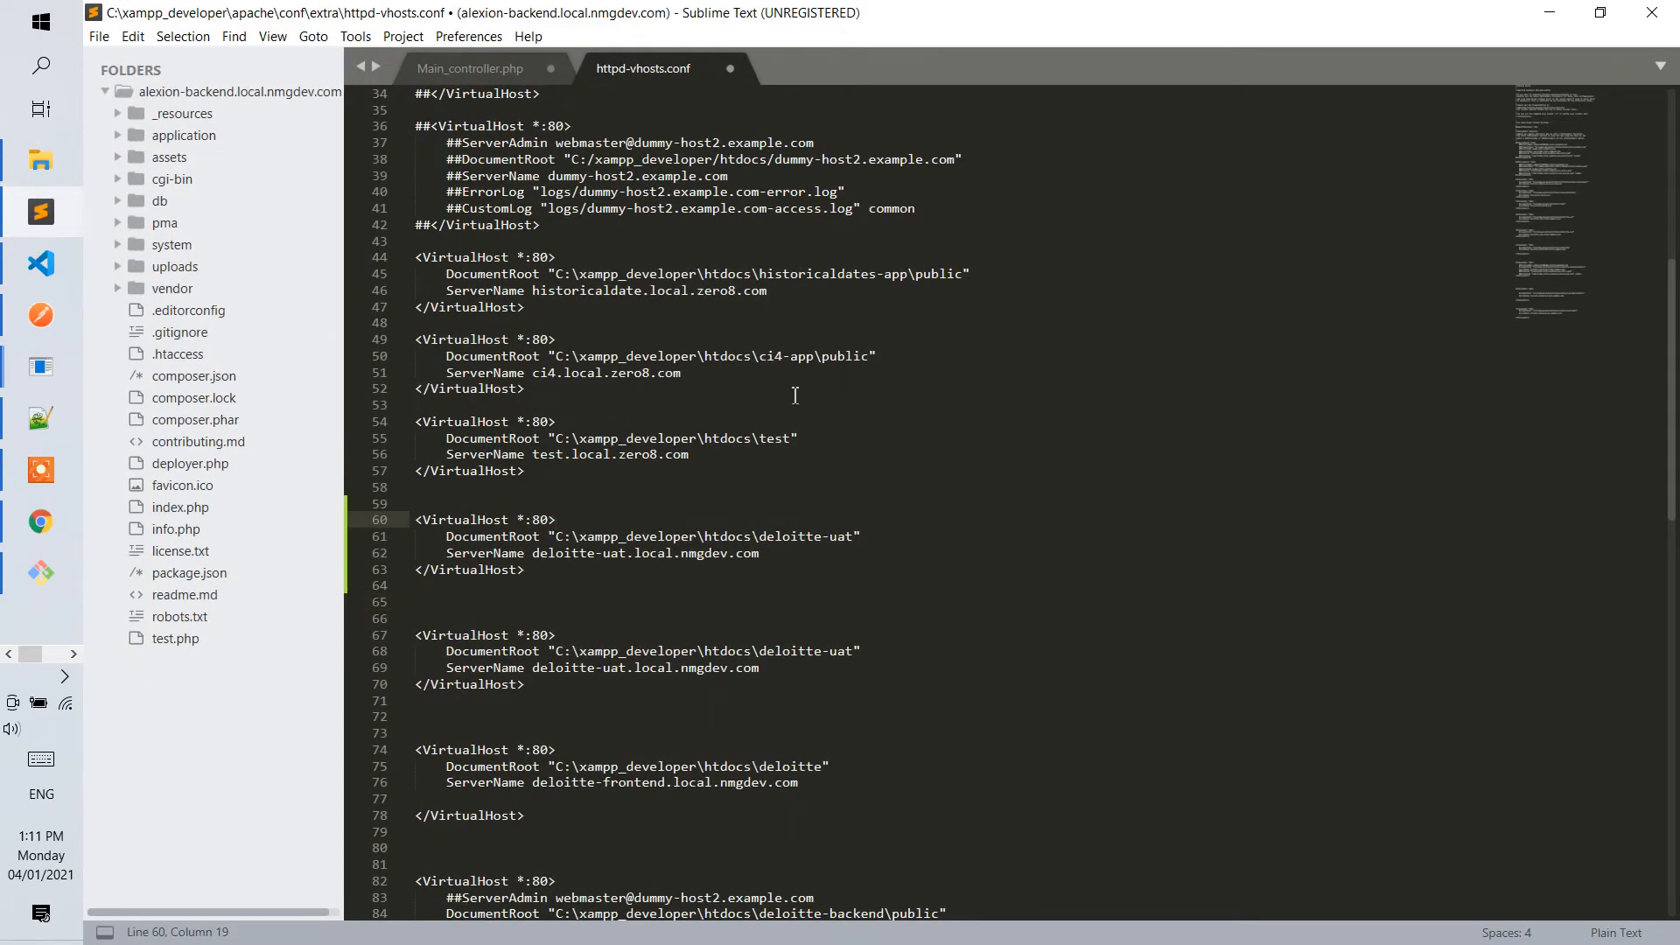
{"action": "left_click_drag", "start_coordinate": [854, 536], "coordinate": [769, 535]}
{"action": "type", "text": "ci4-demo\\public"}
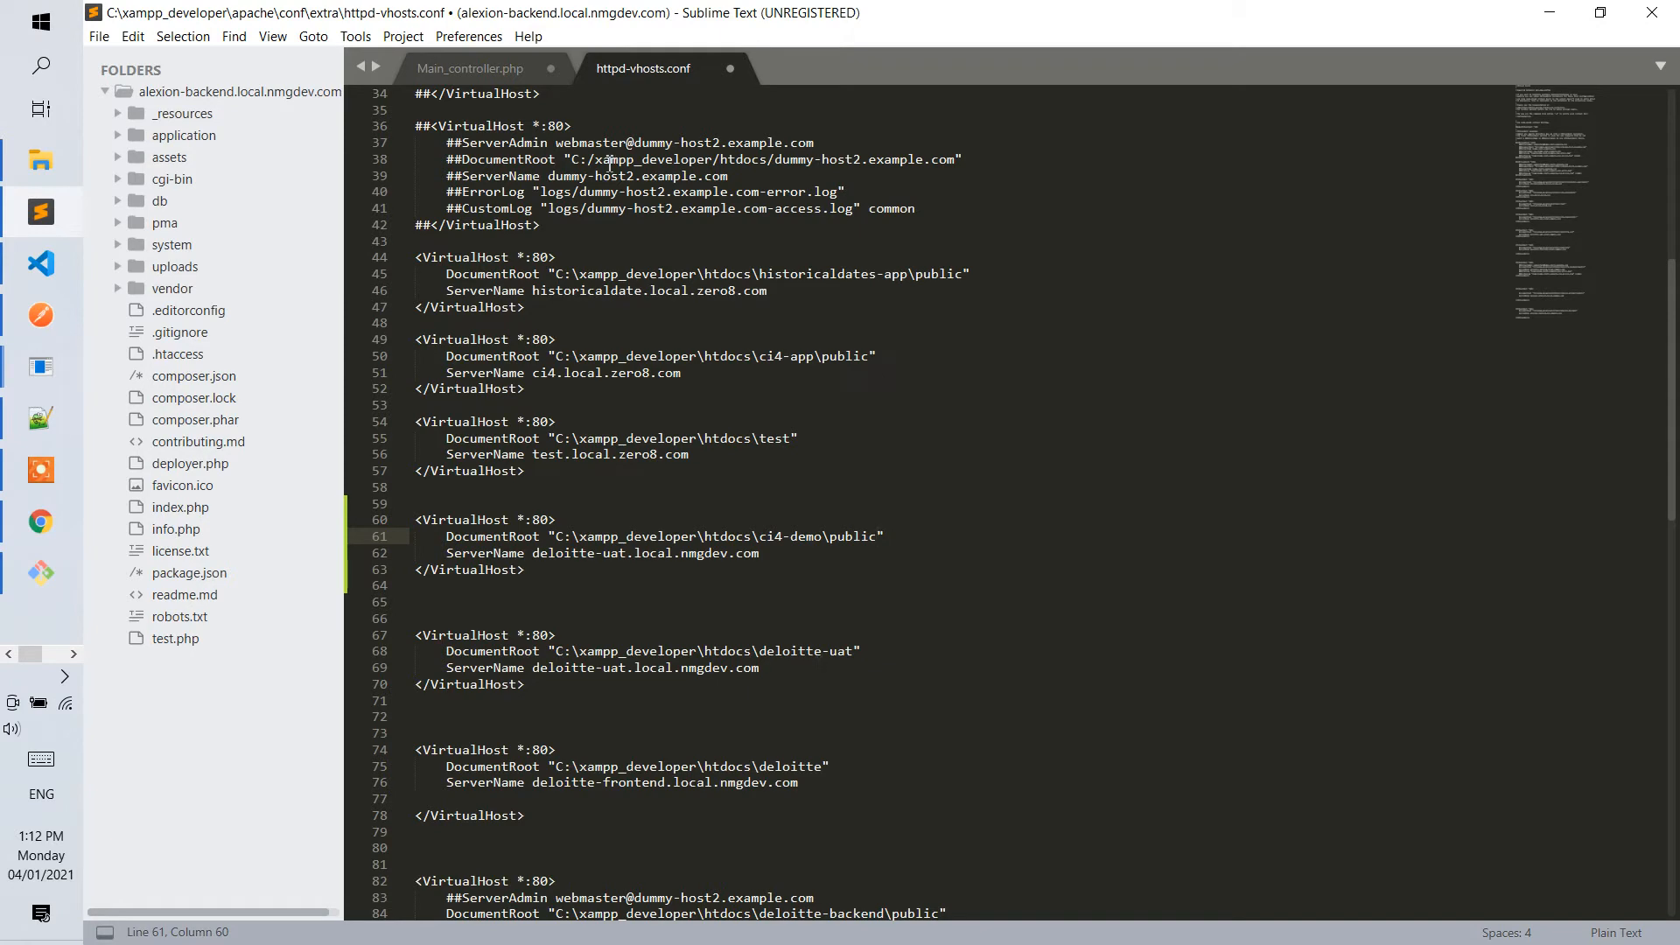
{"action": "key", "text": "ctrl+s"}
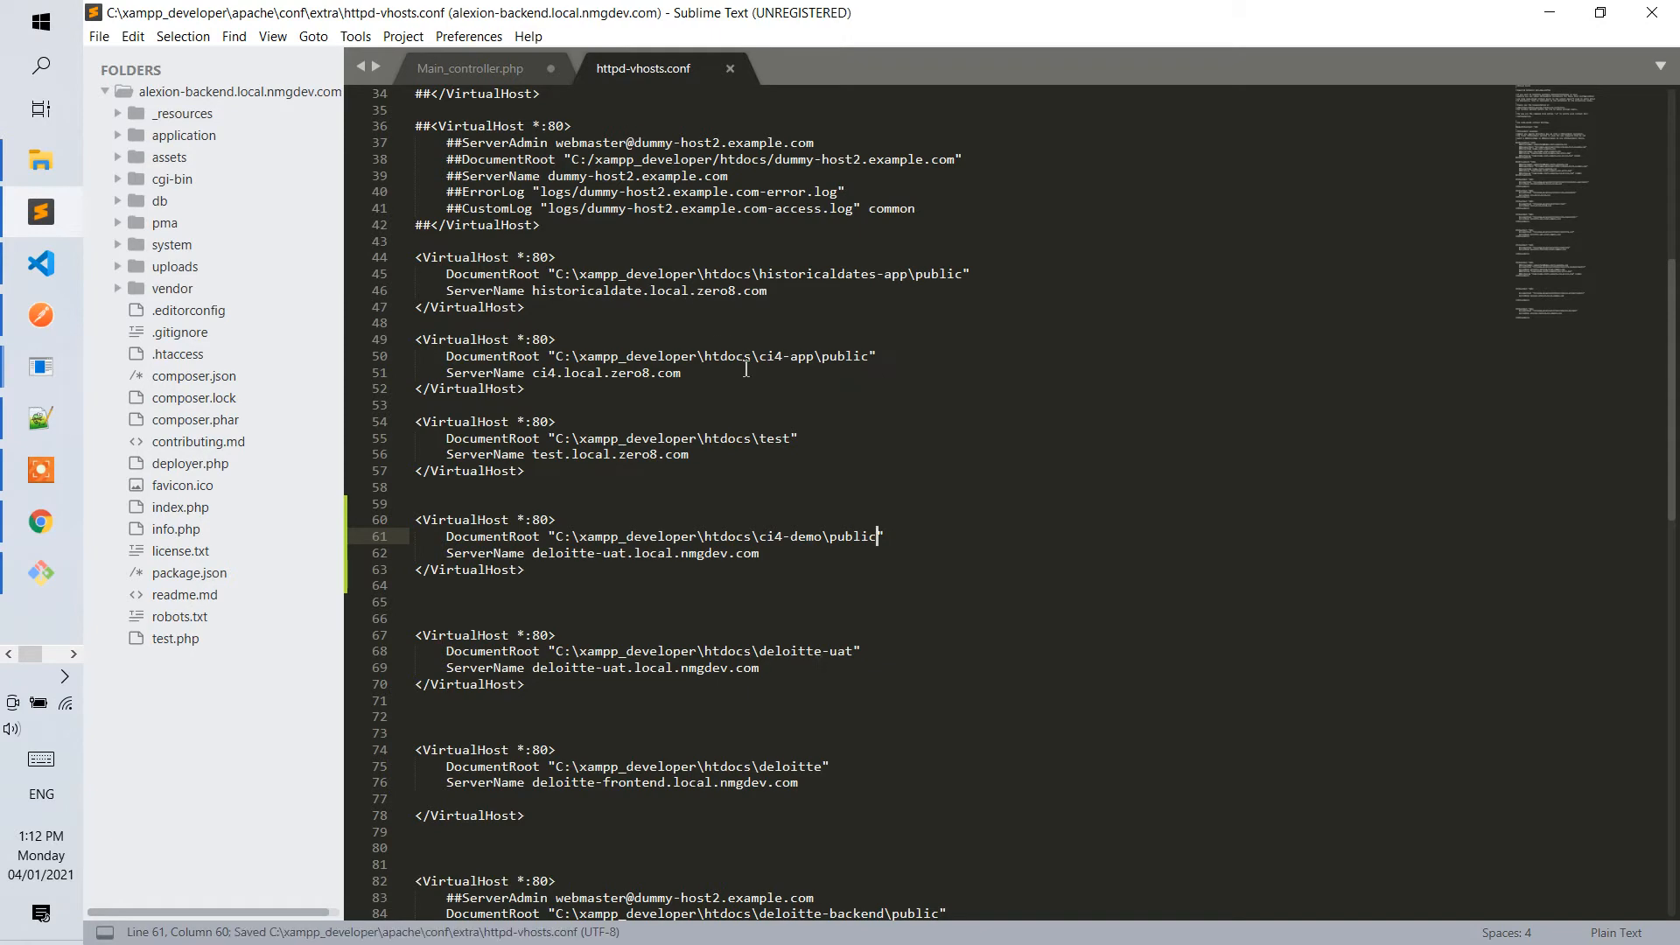
Look inside the public folder of ci4-demo in File Explorer to check the files the DocumentRoot points to.
{"action": "key", "text": "alt+Tab"}
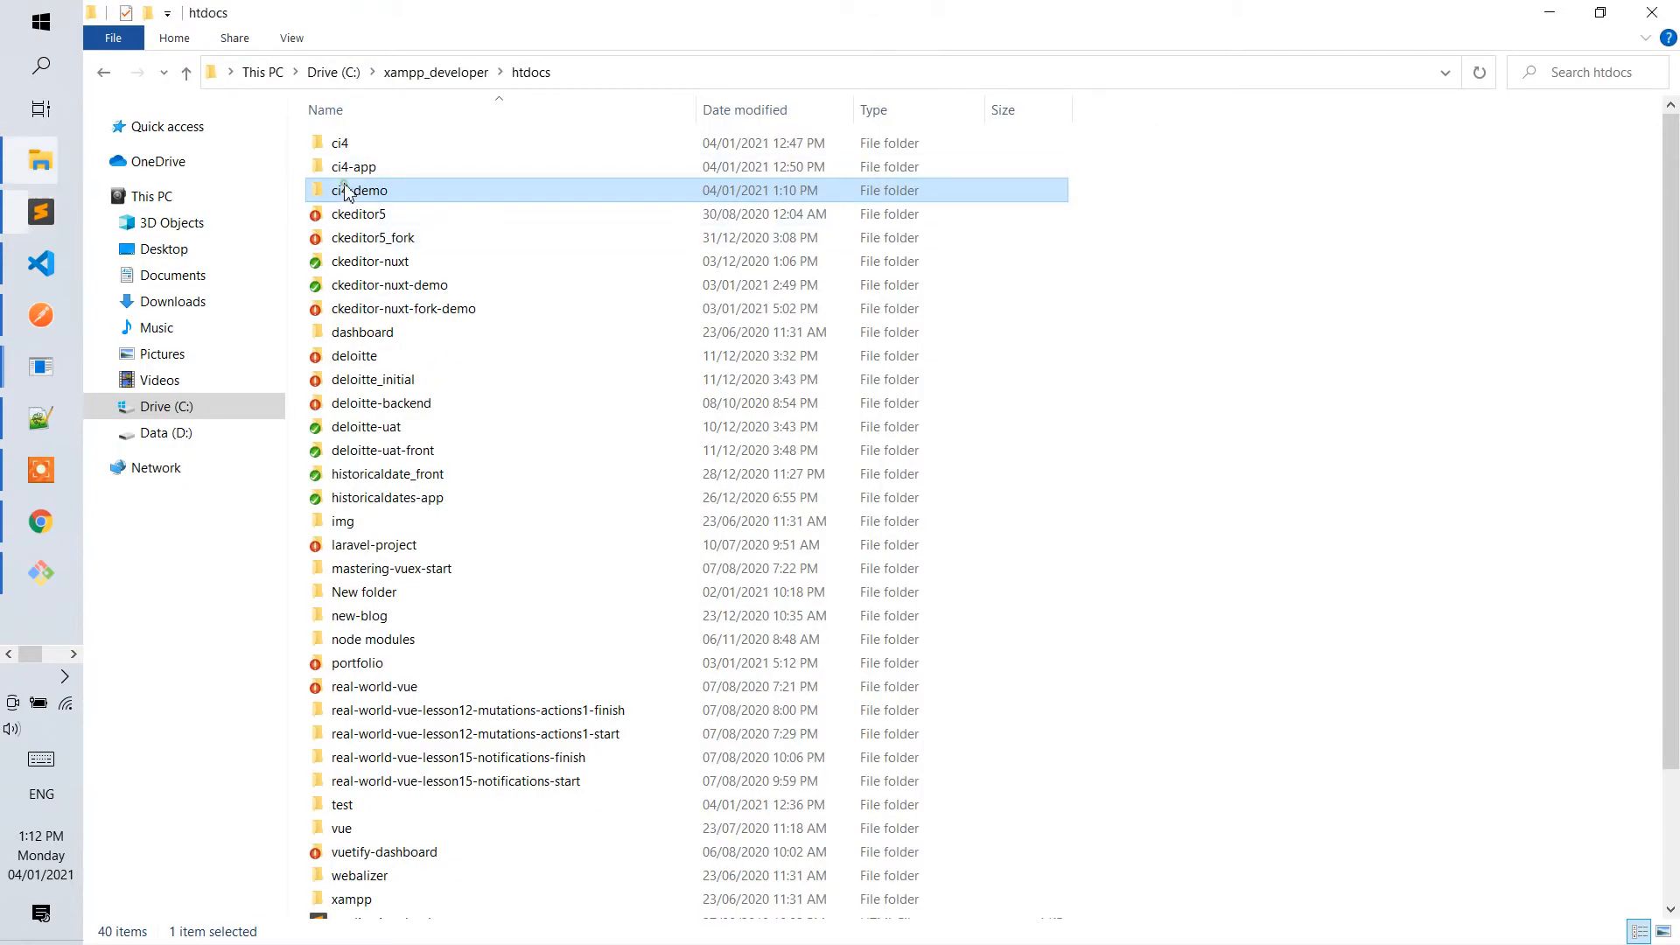
{"action": "double_click", "coordinate": [351, 180]}
{"action": "double_click", "coordinate": [341, 192]}
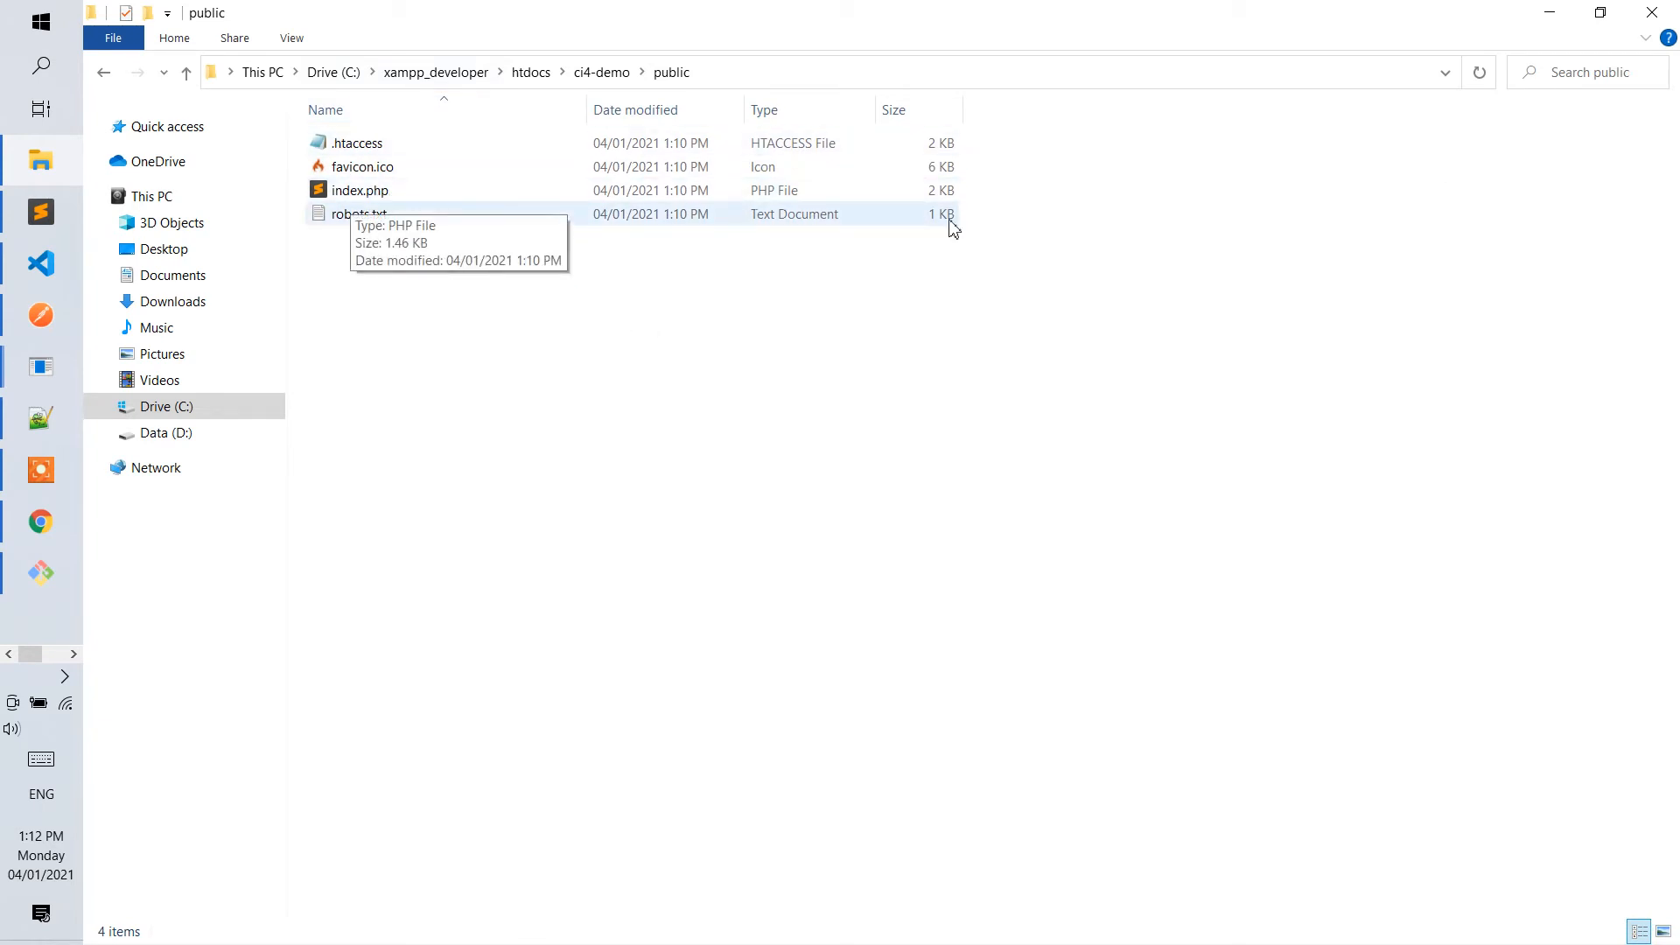
{"action": "key", "text": "alt+Tab"}
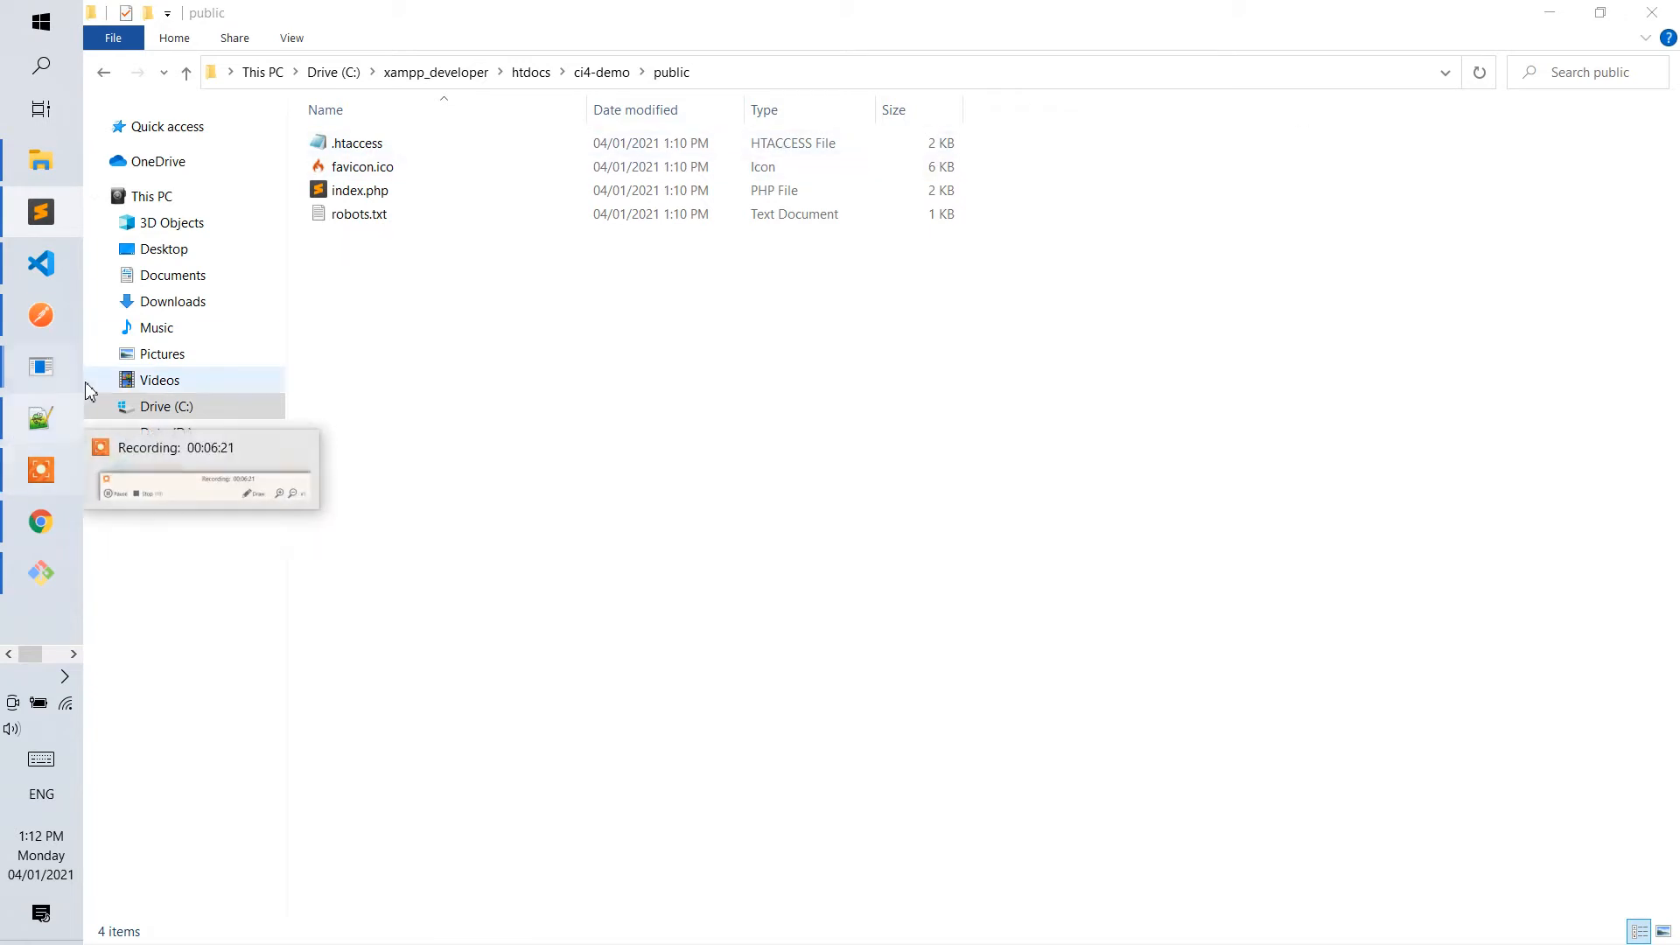
Copy ci4-demo.local.zero8.com from the hosts file in Notepad into the new VirtualHost block's ServerName and save httpd-vhosts.conf.
{"action": "mouse_move", "coordinate": [44, 372]}
{"action": "left_click", "coordinate": [153, 451]}
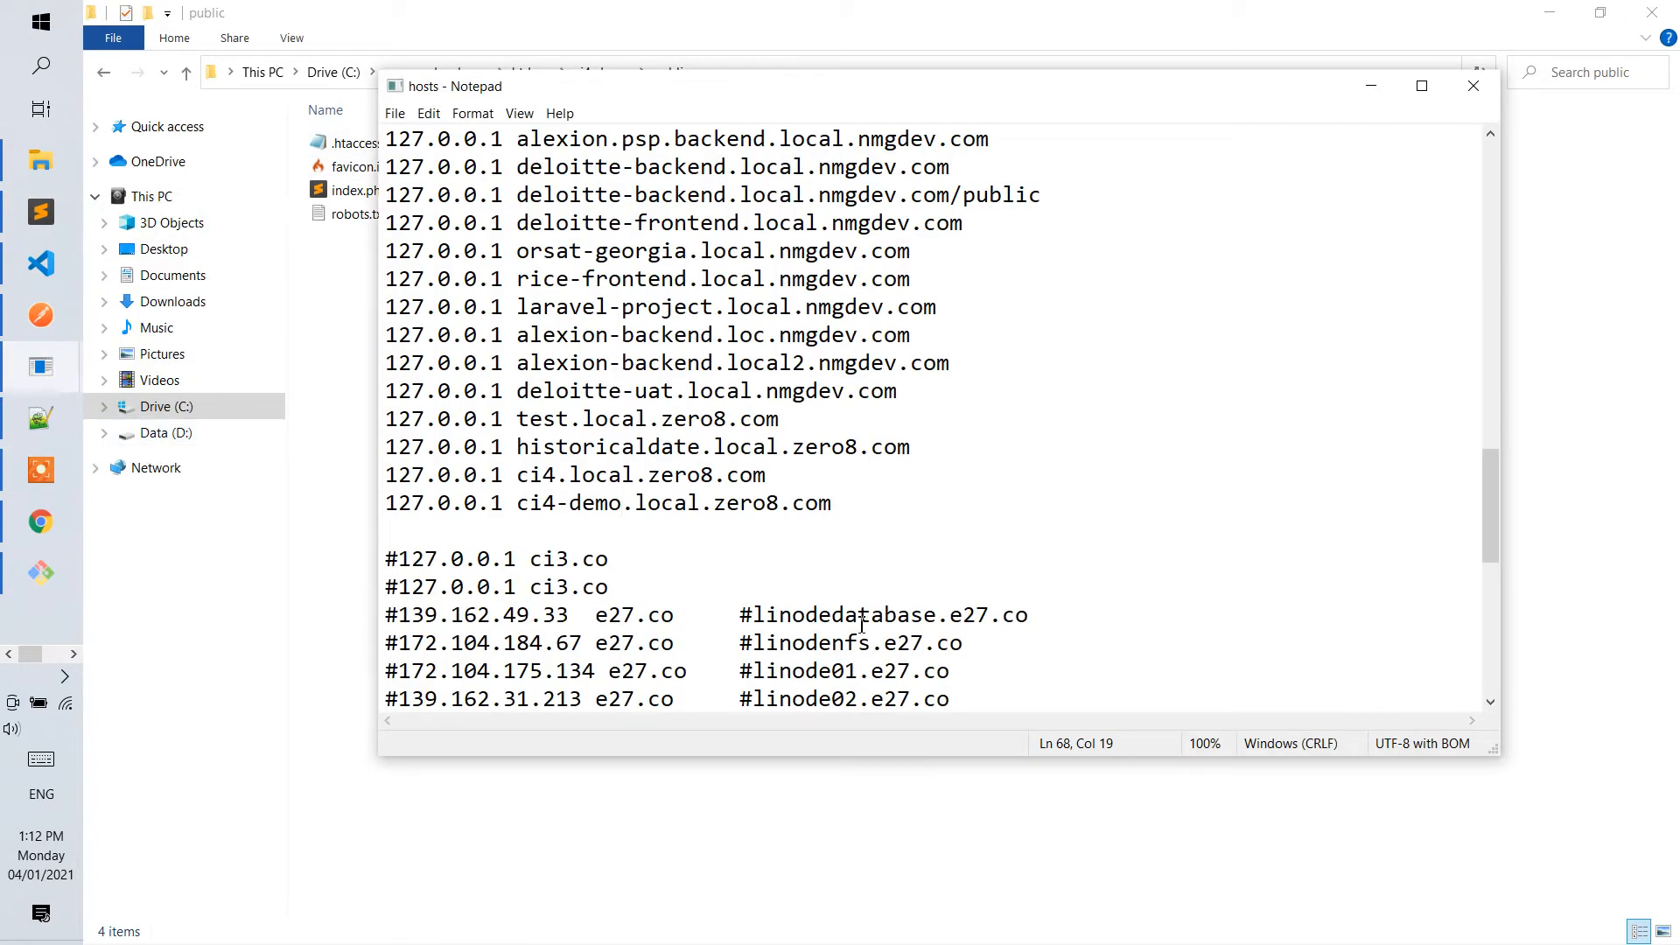
{"action": "left_click_drag", "start_coordinate": [833, 506], "coordinate": [527, 505]}
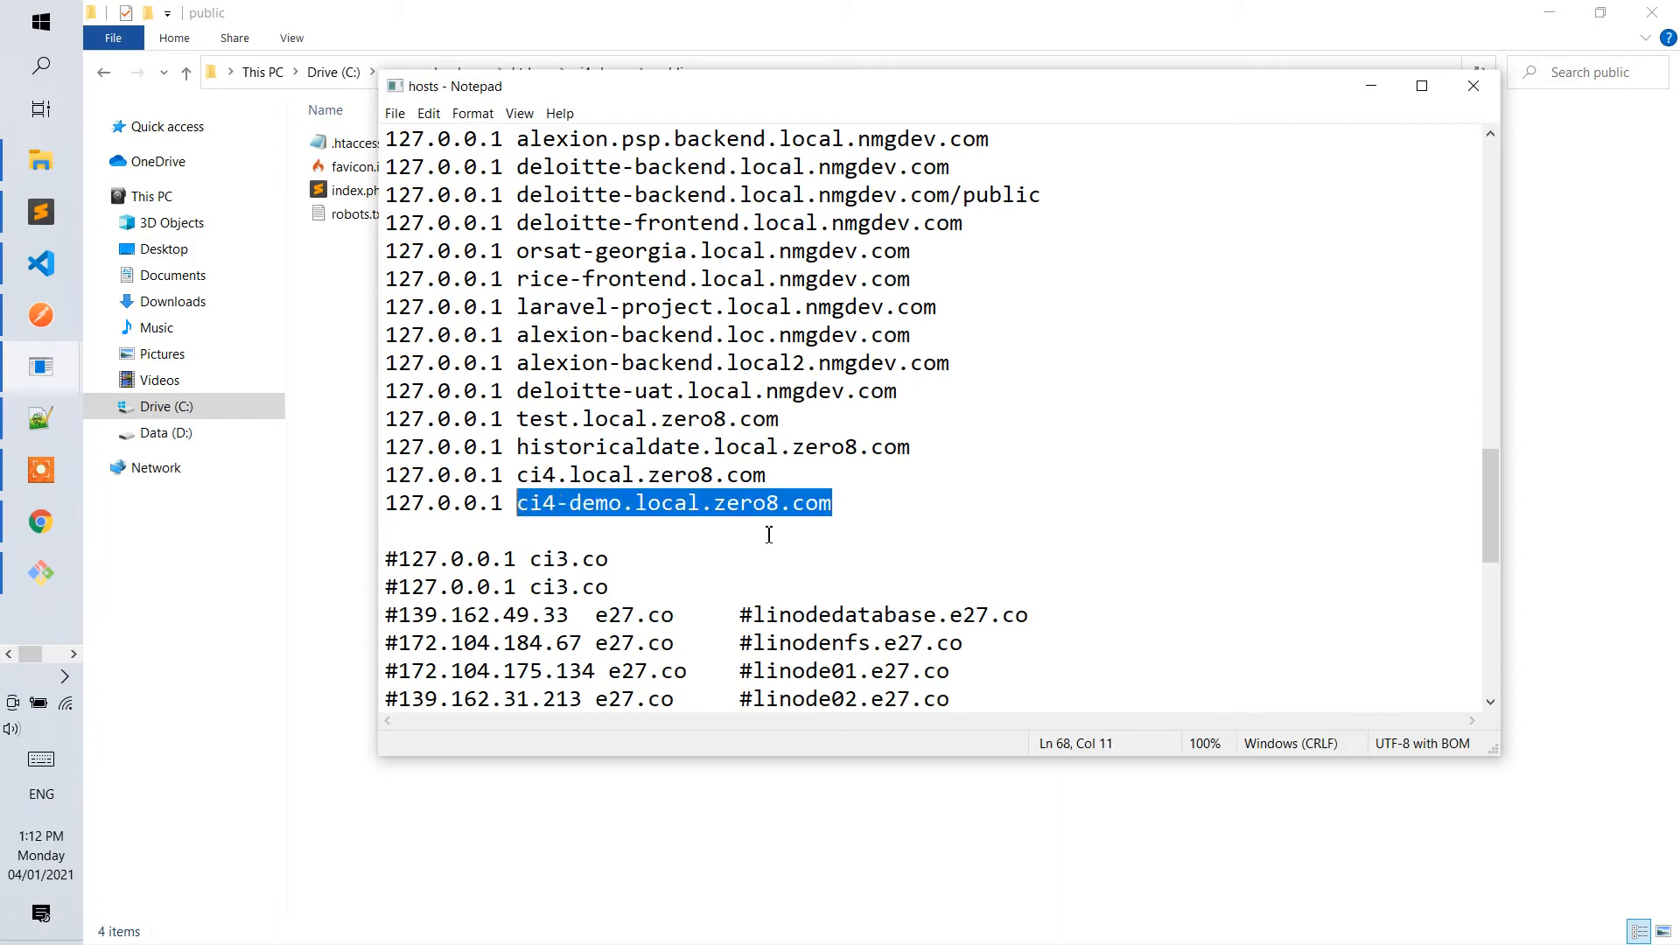
{"action": "left_click", "coordinate": [41, 213]}
{"action": "left_click", "coordinate": [589, 474]}
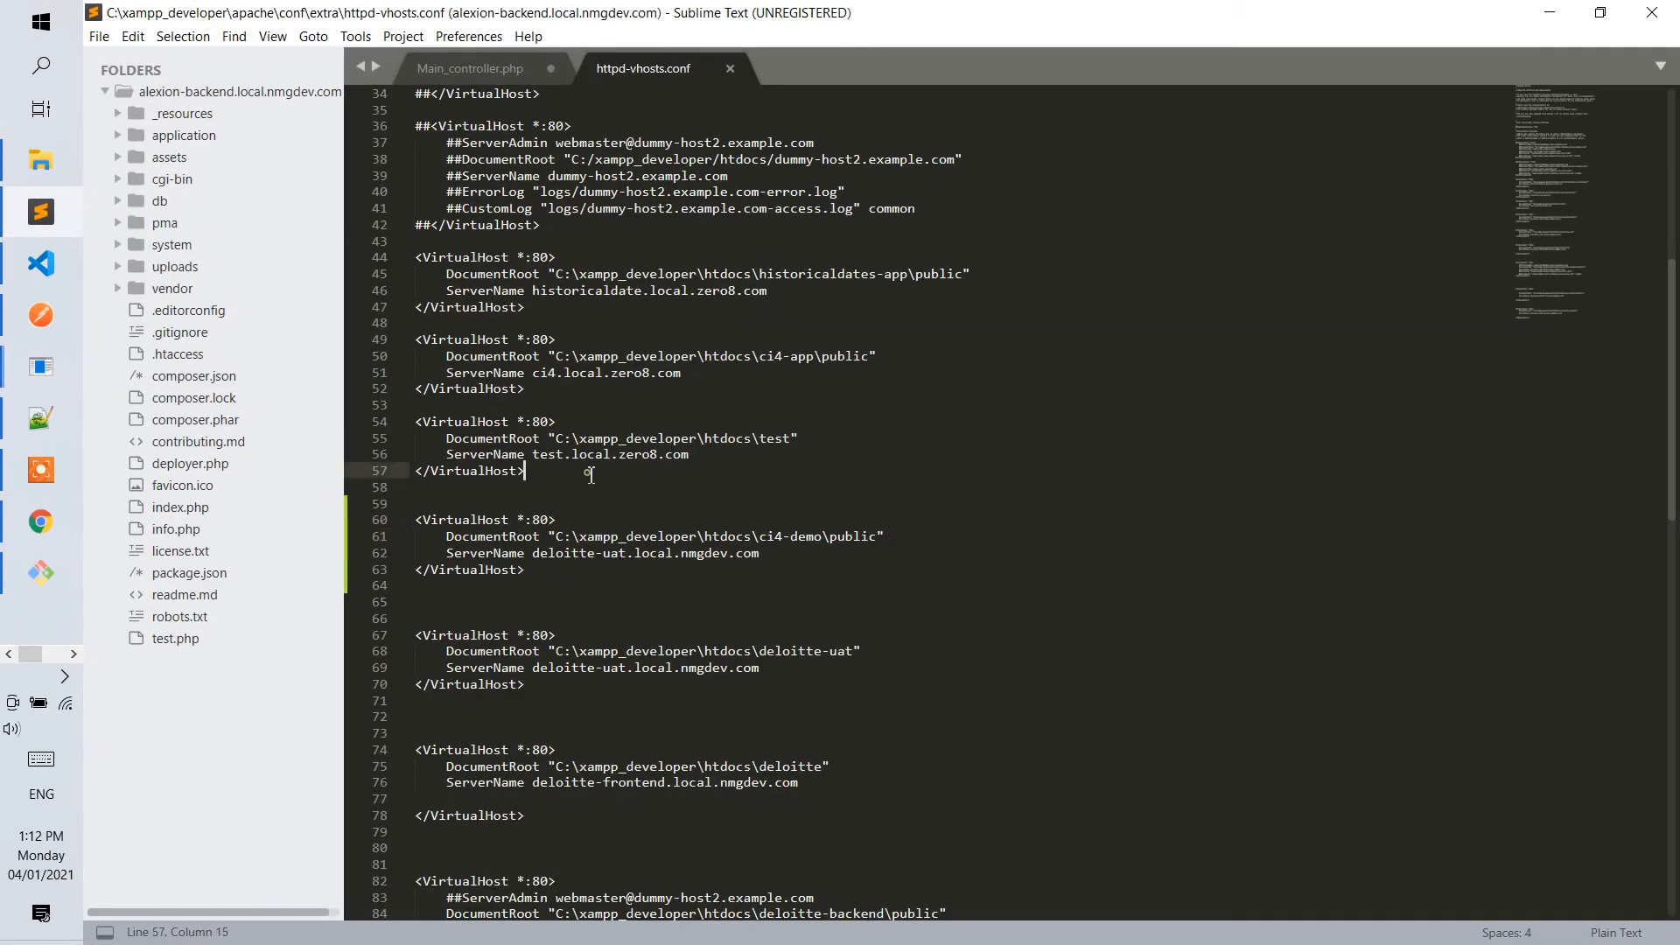
{"action": "left_click_drag", "start_coordinate": [759, 554], "coordinate": [534, 560]}
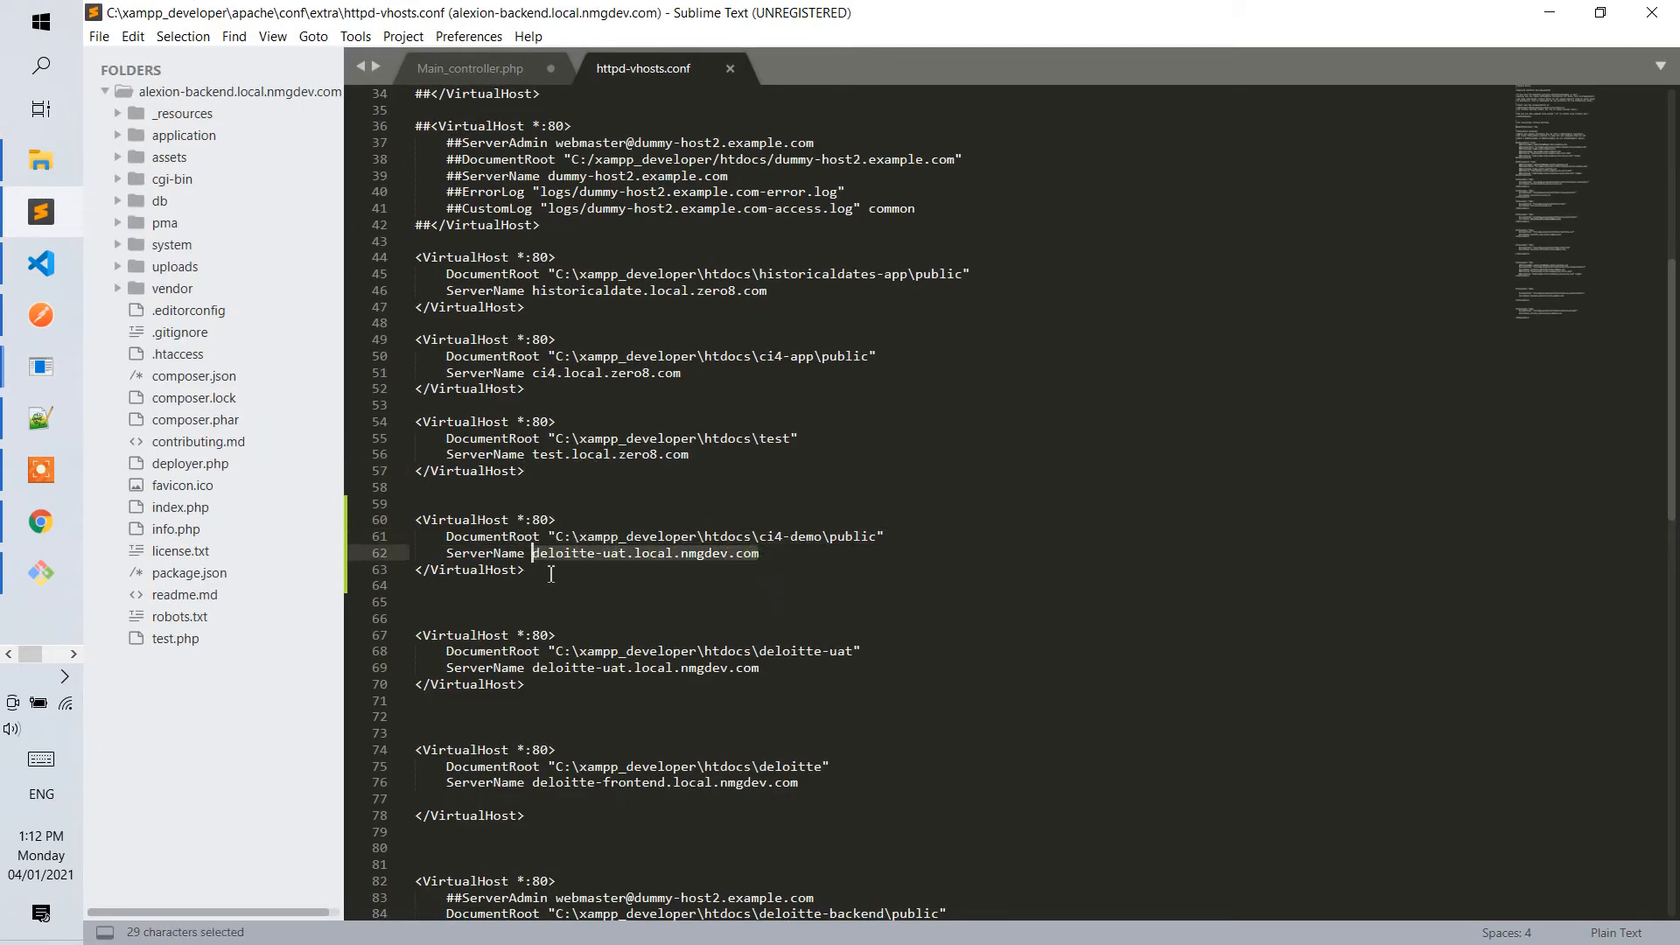
{"action": "type", "text": "ci4-demo.local.zero8.com"}
{"action": "key", "text": "ctrl+s"}
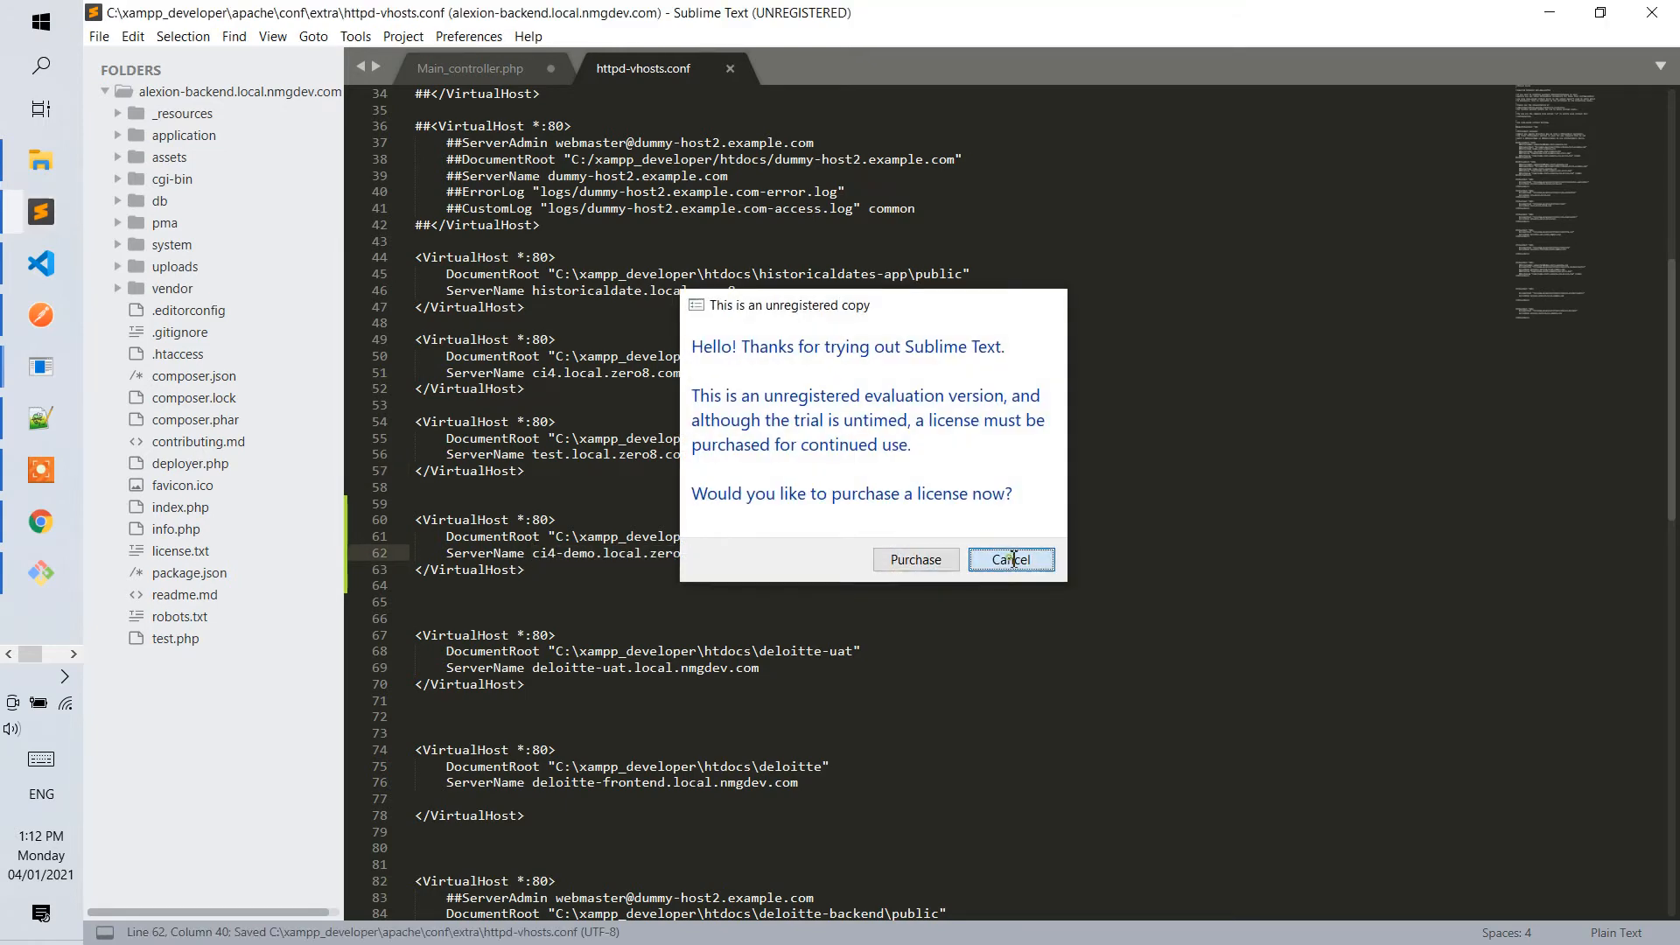
{"action": "left_click", "coordinate": [1007, 558]}
Copy the ci4-demo.local.zero8.com host name from the hosts file and load it in a new Chrome tab.
{"action": "left_click", "coordinate": [1549, 12]}
{"action": "left_click", "coordinate": [799, 548]}
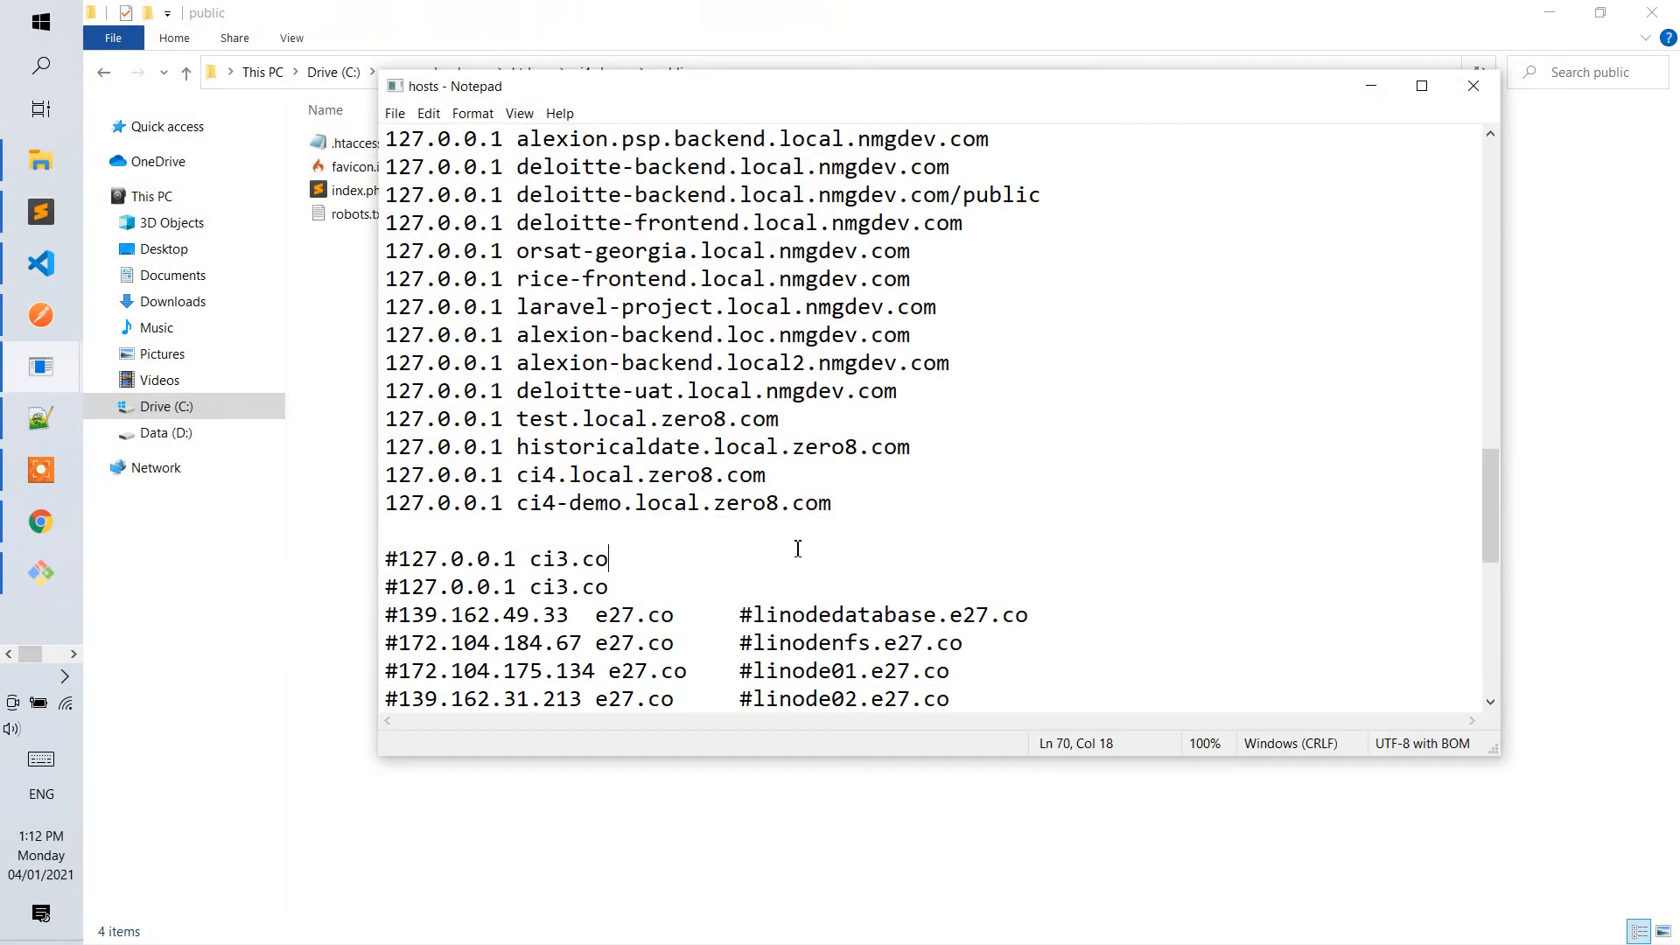
{"action": "left_click_drag", "start_coordinate": [829, 511], "coordinate": [515, 509]}
{"action": "key", "text": "ctrl+c"}
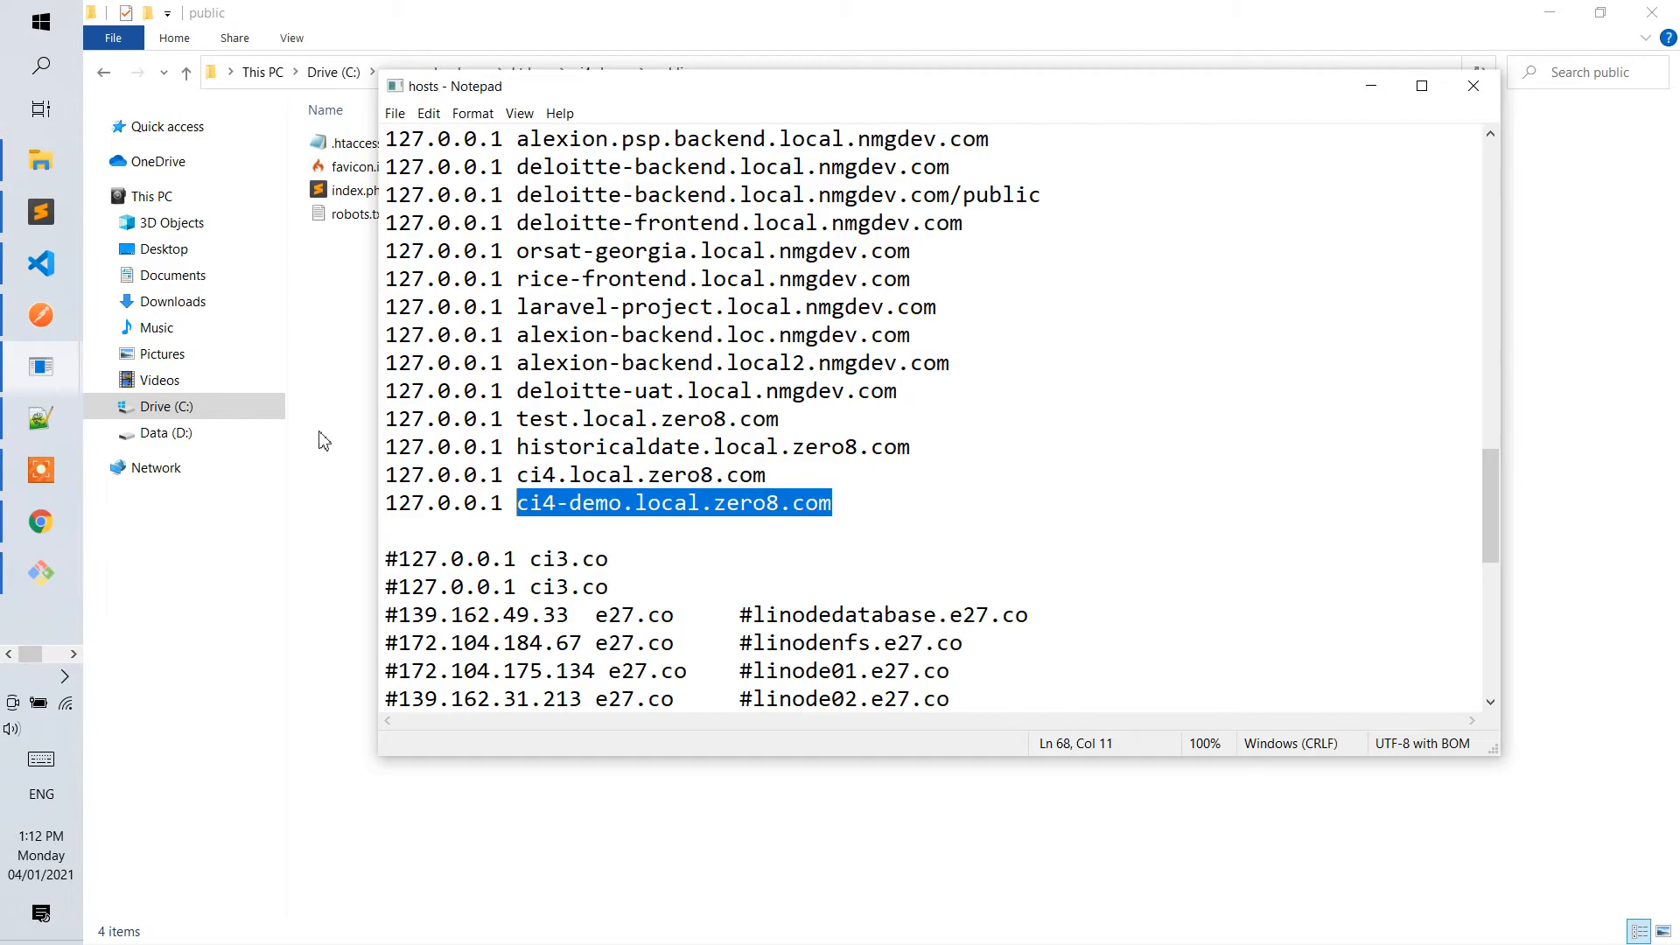
{"action": "left_click", "coordinate": [40, 522]}
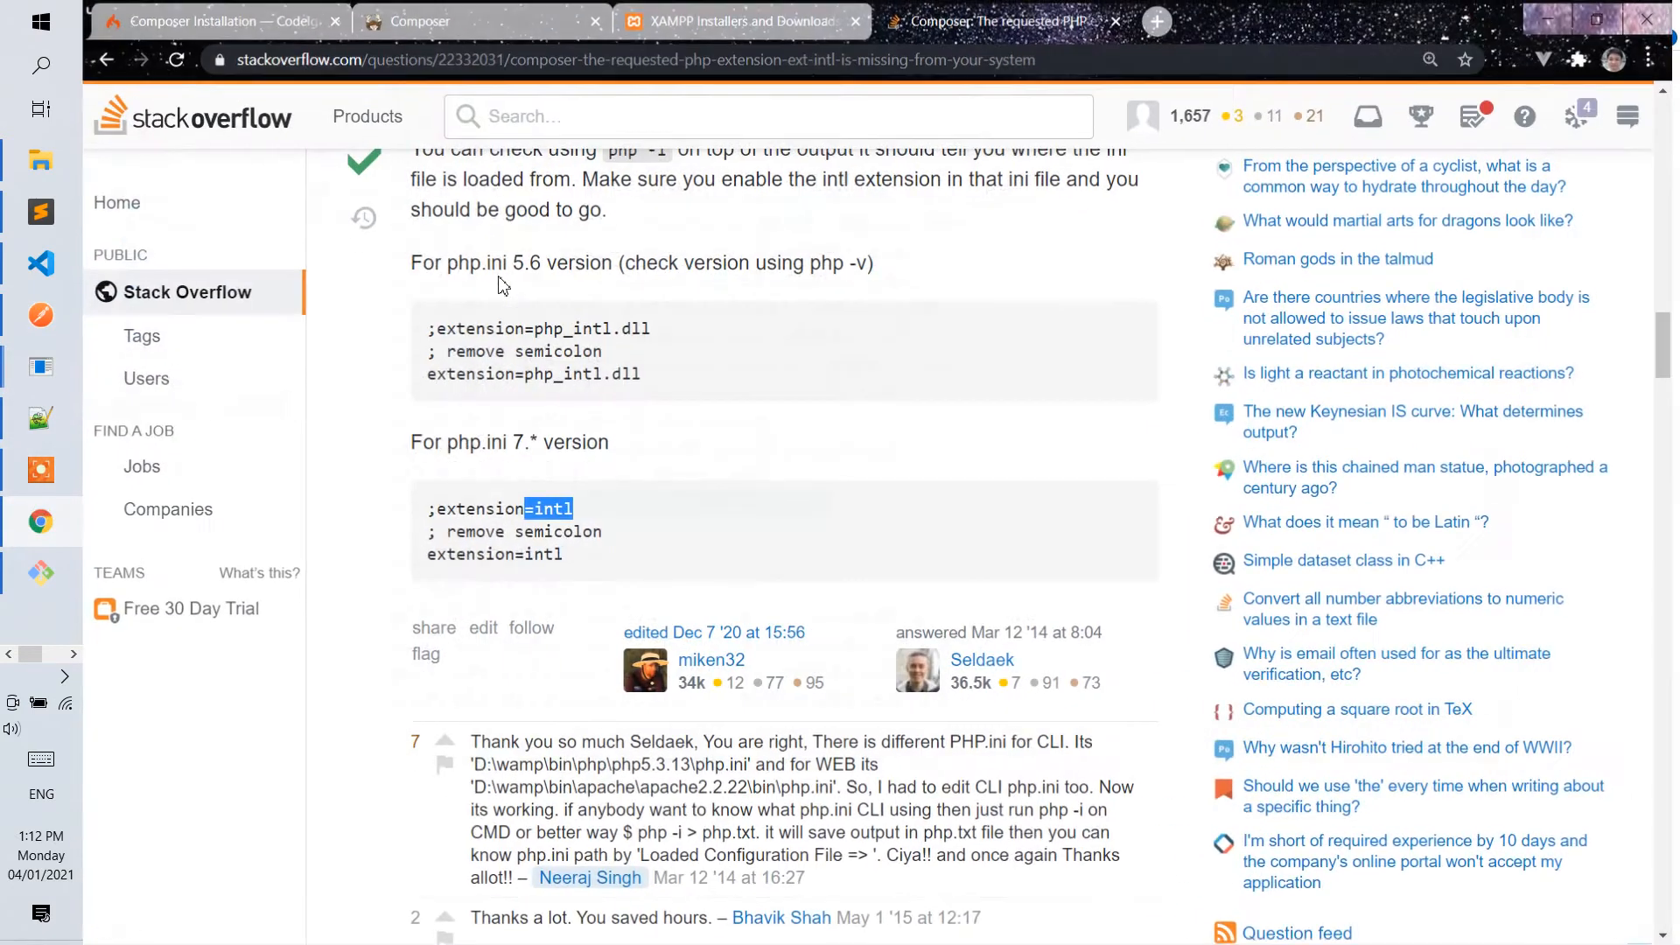
{"action": "left_click", "coordinate": [1157, 21]}
{"action": "key", "text": "ctrl+v"}
{"action": "key", "text": "Return"}
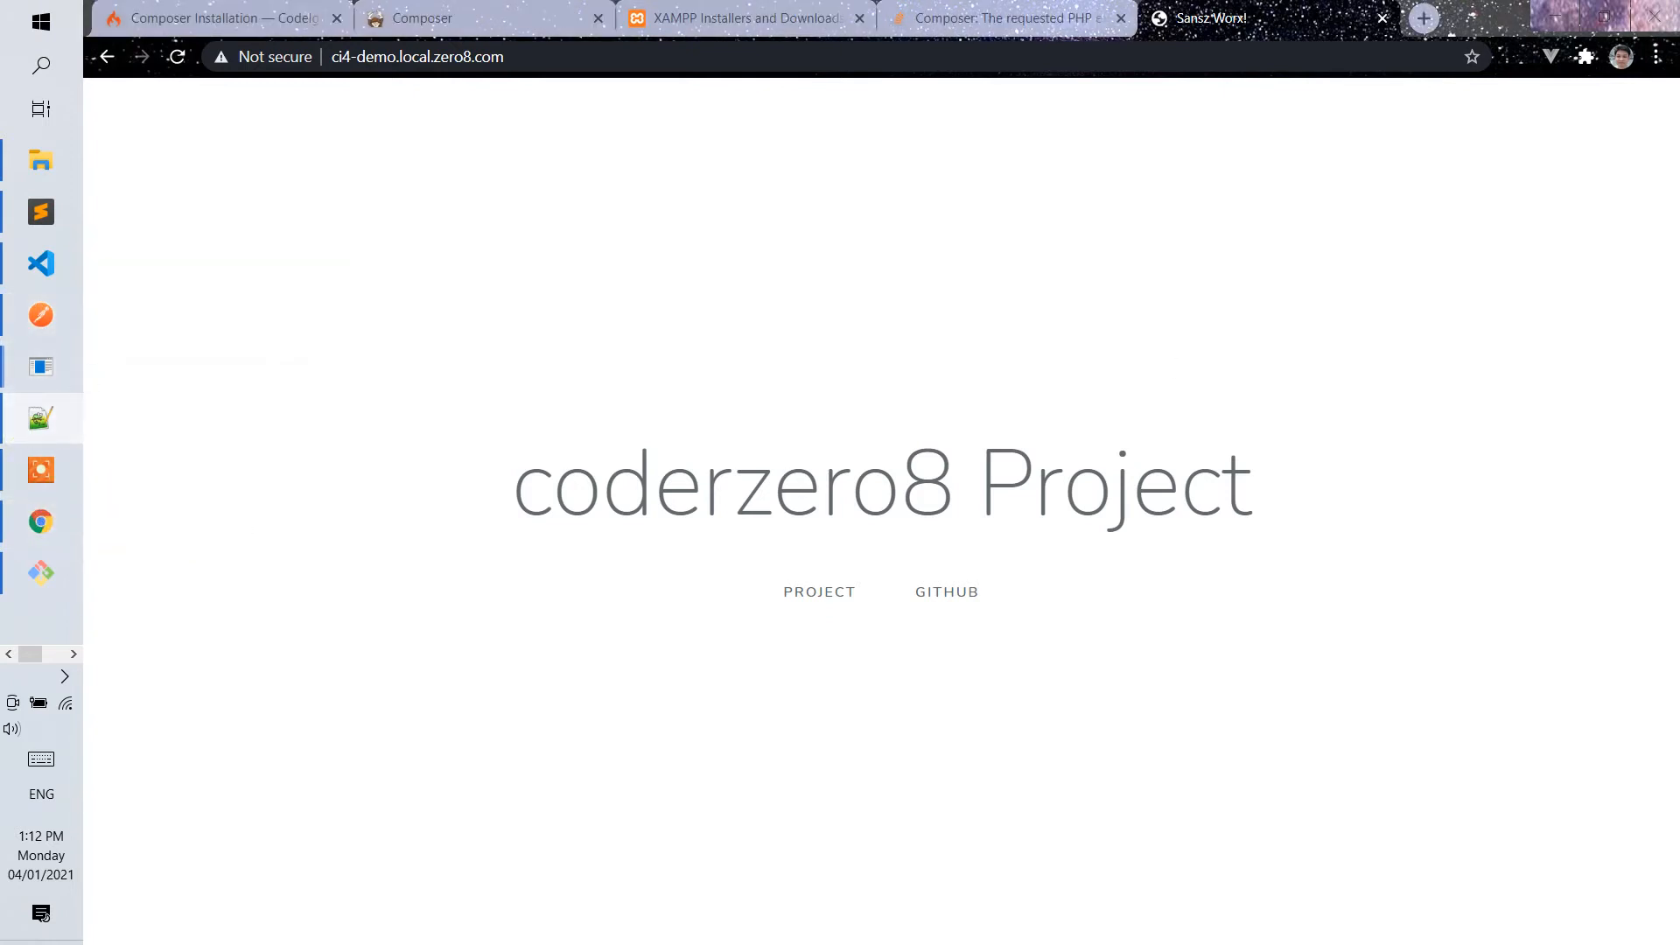
Search httpd-vhosts.conf for the host name ci4-demo.local.zero8.com copied from the hosts file, and examine its VirtualHost block.
{"action": "left_click", "coordinate": [1538, 14]}
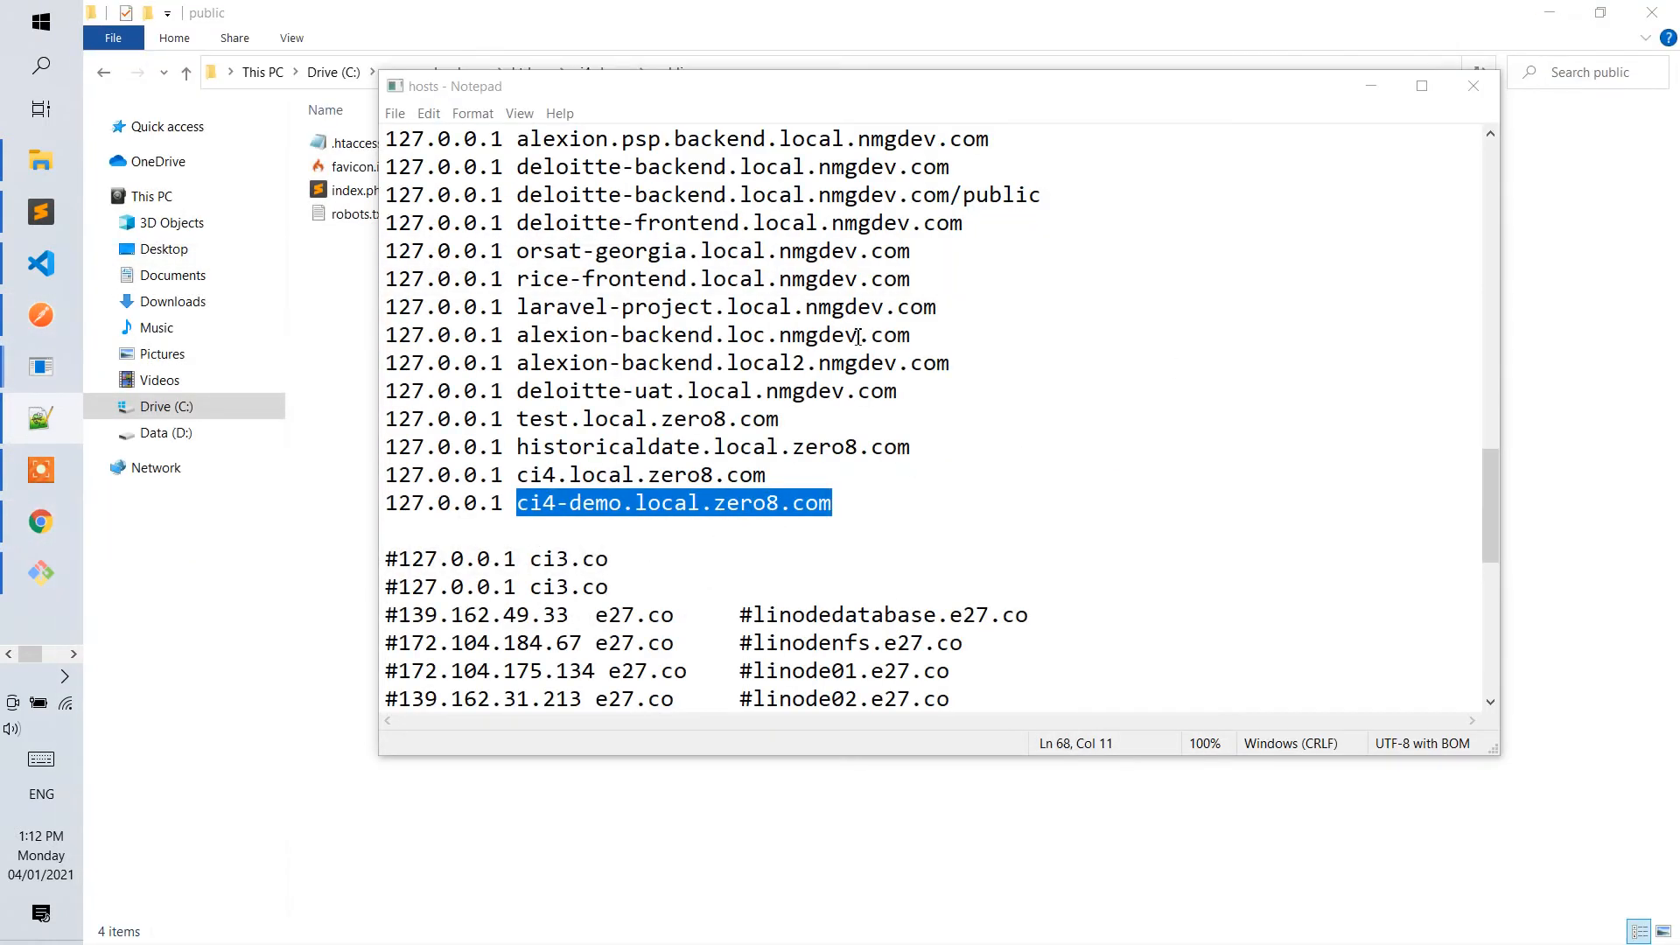
{"action": "left_click", "coordinate": [687, 525]}
{"action": "left_click_drag", "start_coordinate": [832, 507], "coordinate": [530, 513]}
{"action": "mouse_move", "coordinate": [13, 412]}
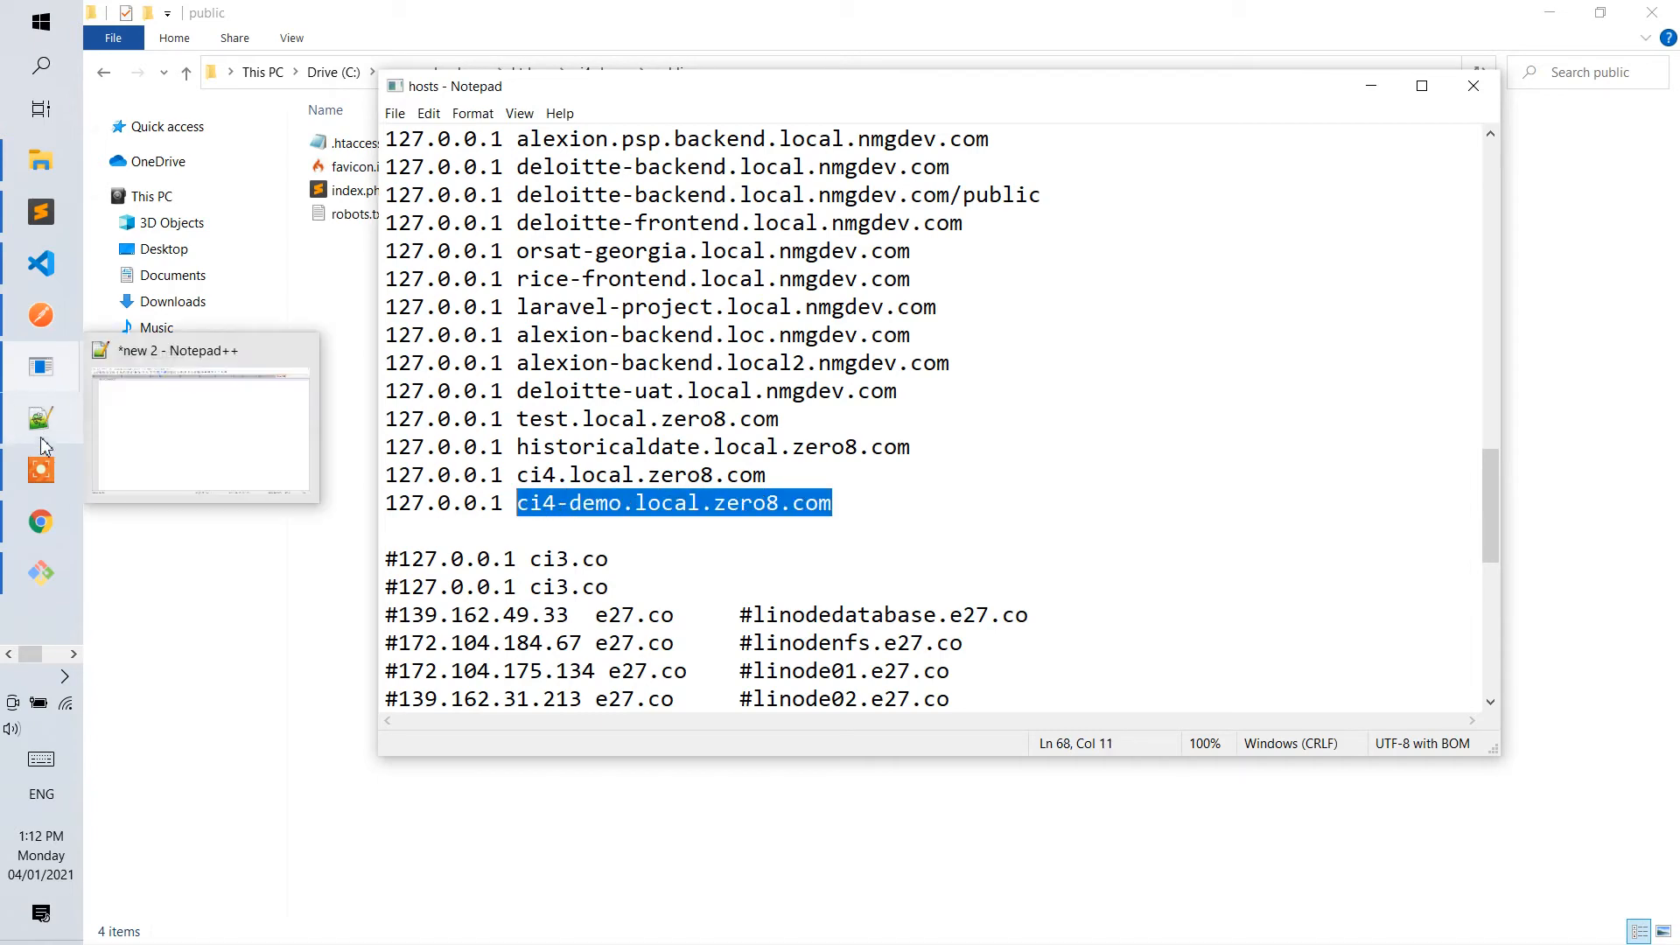
{"action": "left_click", "coordinate": [41, 212]}
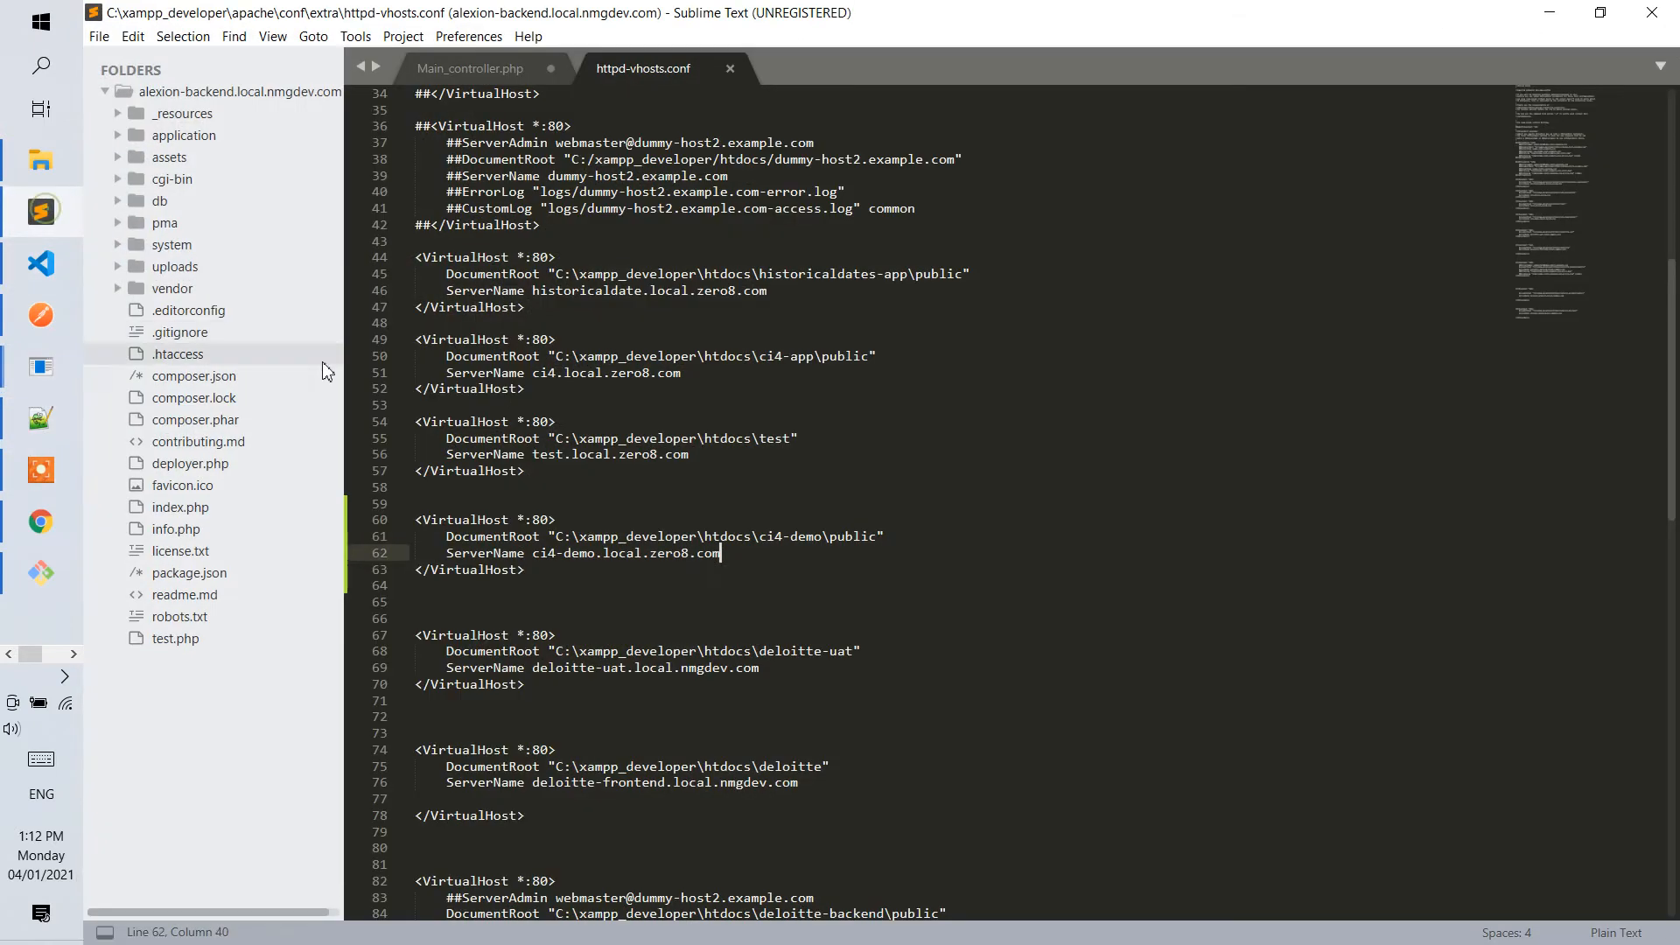
{"action": "left_click", "coordinate": [891, 538]}
{"action": "key", "text": "ctrl+f"}
{"action": "key", "text": "ctrl+v"}
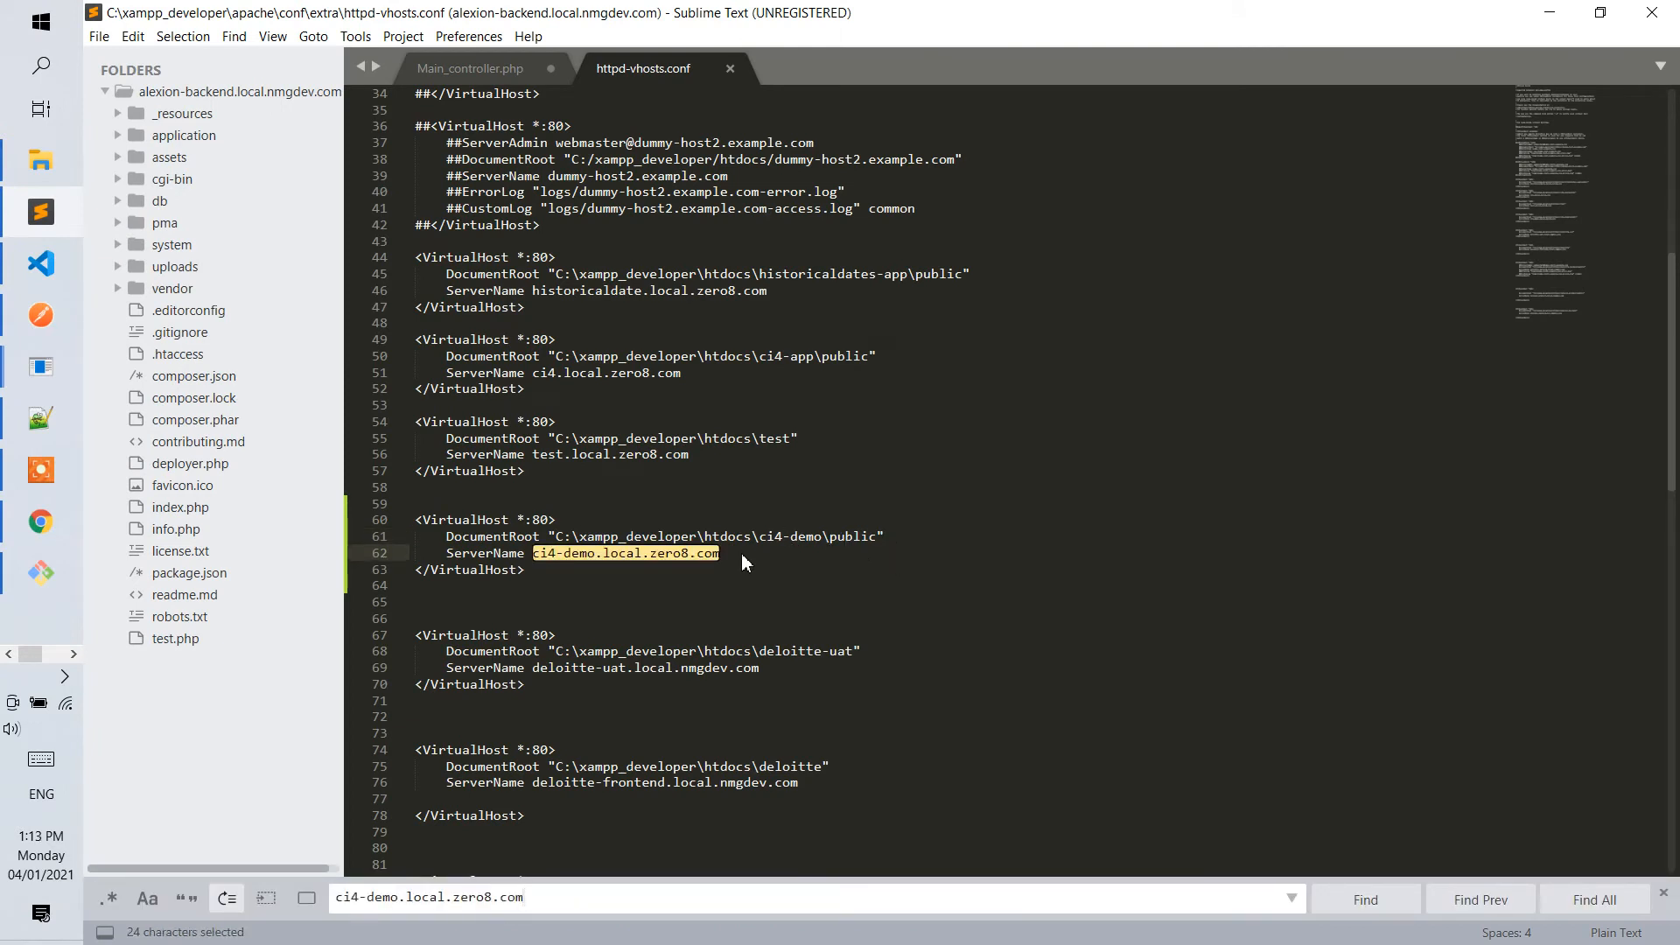
{"action": "left_click", "coordinate": [1393, 902]}
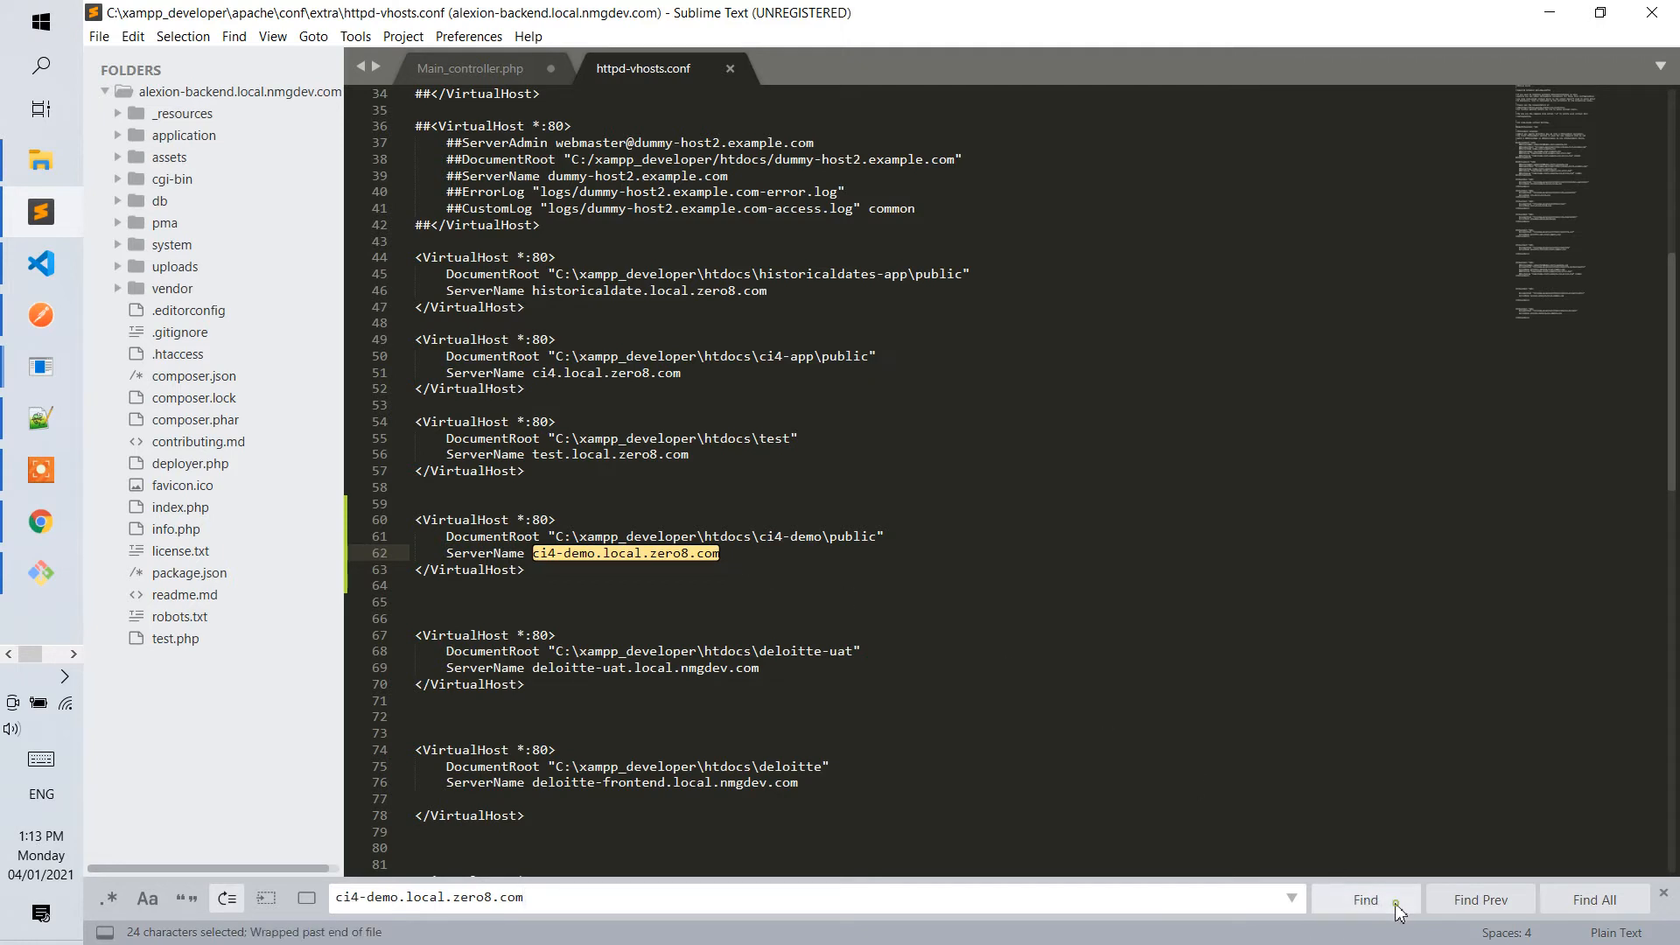
{"action": "double_click", "coordinate": [784, 537]}
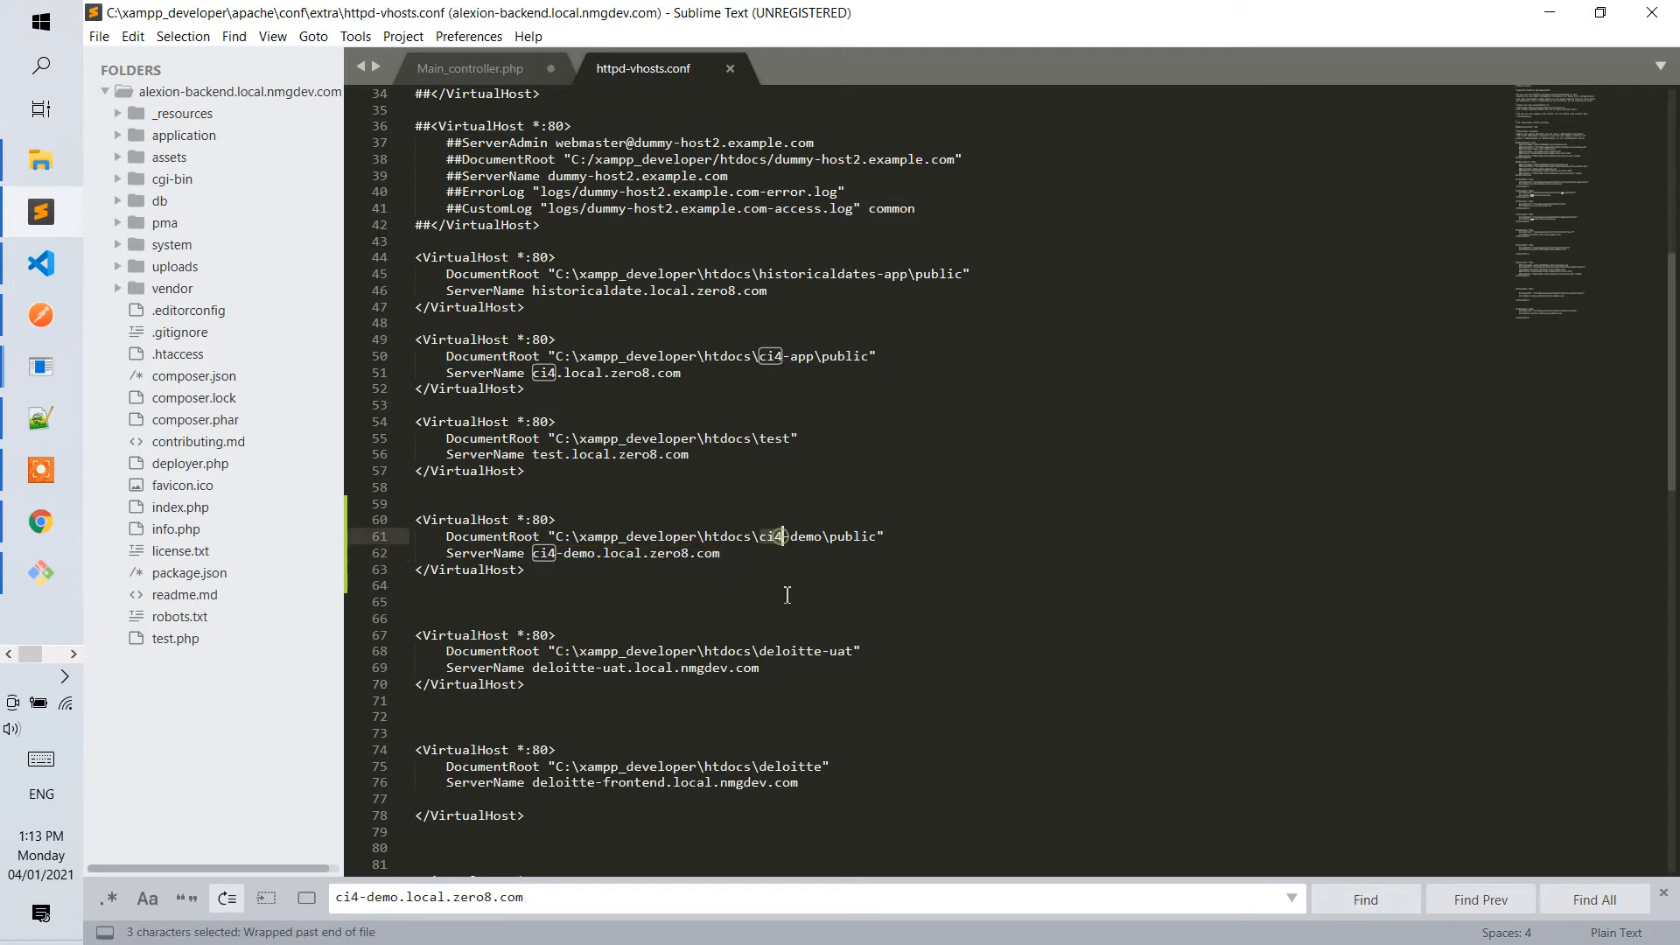
Save httpd-vhosts.conf again with the ci4-demo VirtualHost block intact.
{"action": "left_click", "coordinate": [845, 582]}
{"action": "left_click", "coordinate": [631, 523]}
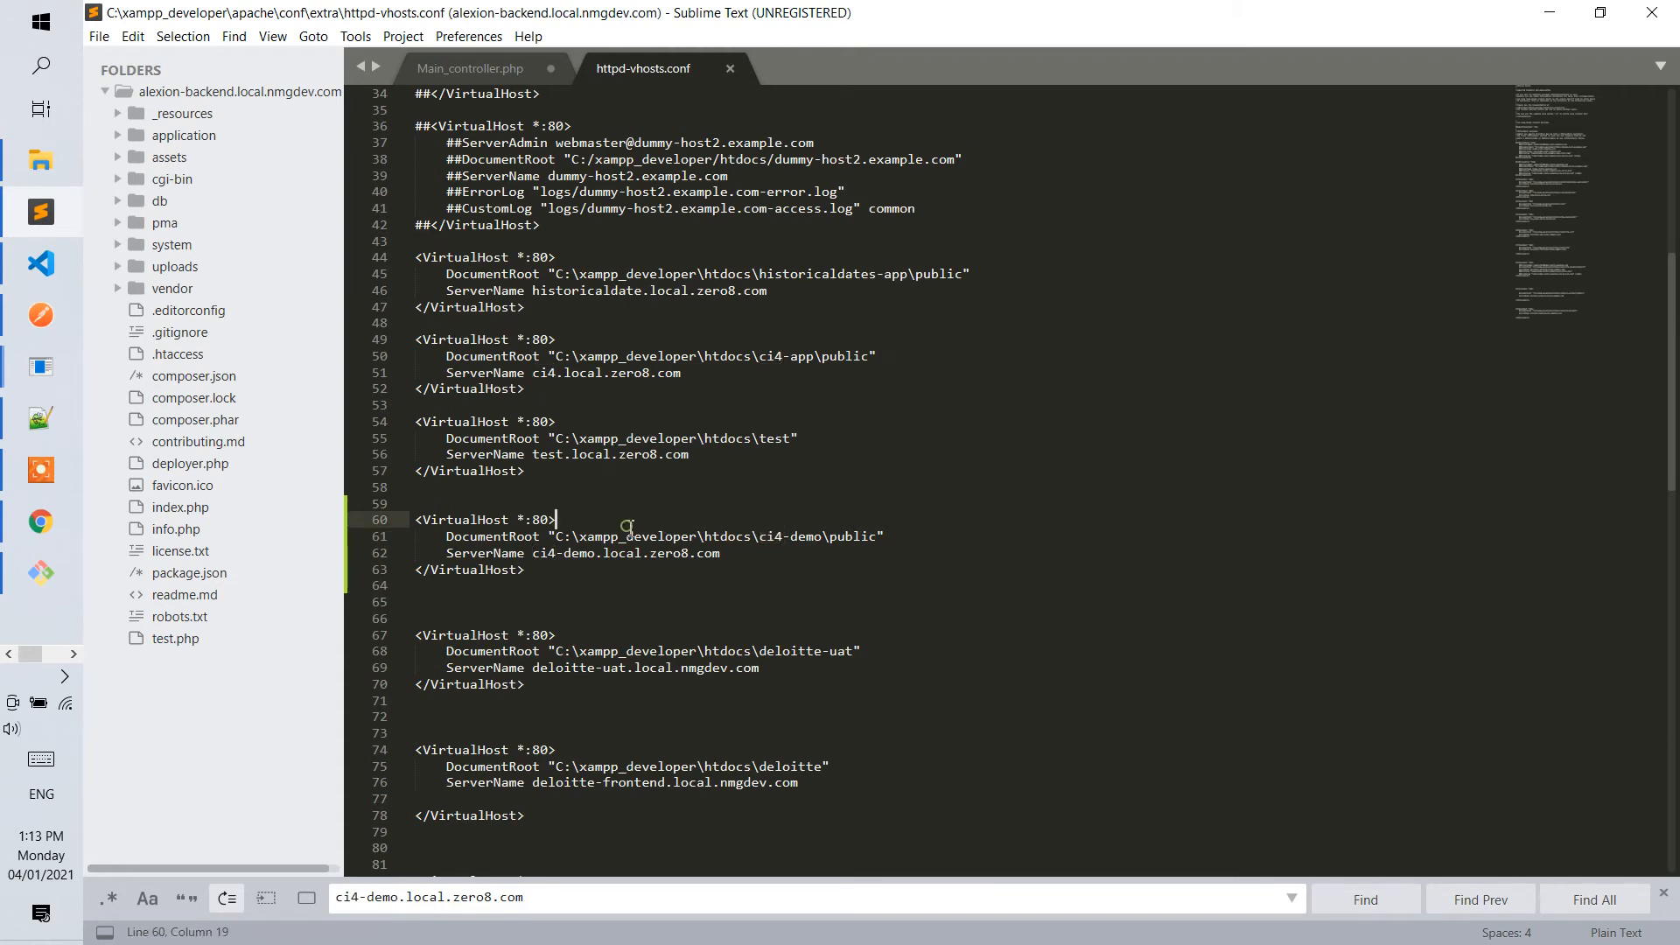
{"action": "key", "text": "Delete"}
{"action": "key", "text": "ctrl+z"}
{"action": "key", "text": "ctrl+s"}
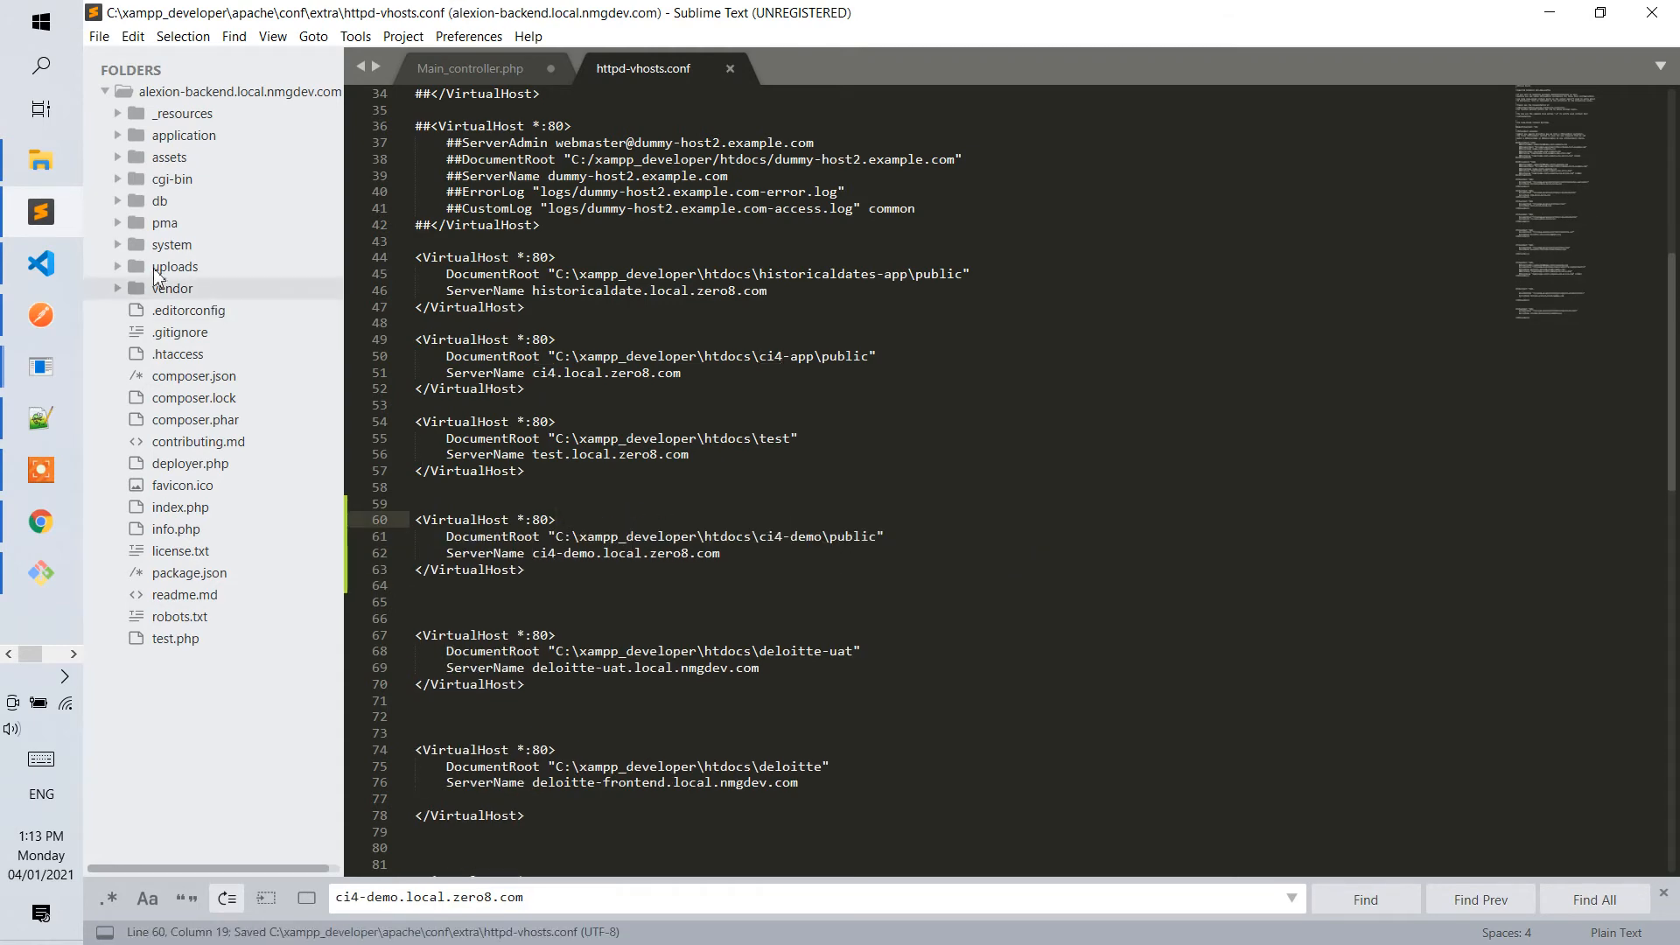
Restart the Apache and MySQL modules from the XAMPP Control Panel.
{"action": "mouse_move", "coordinate": [26, 473]}
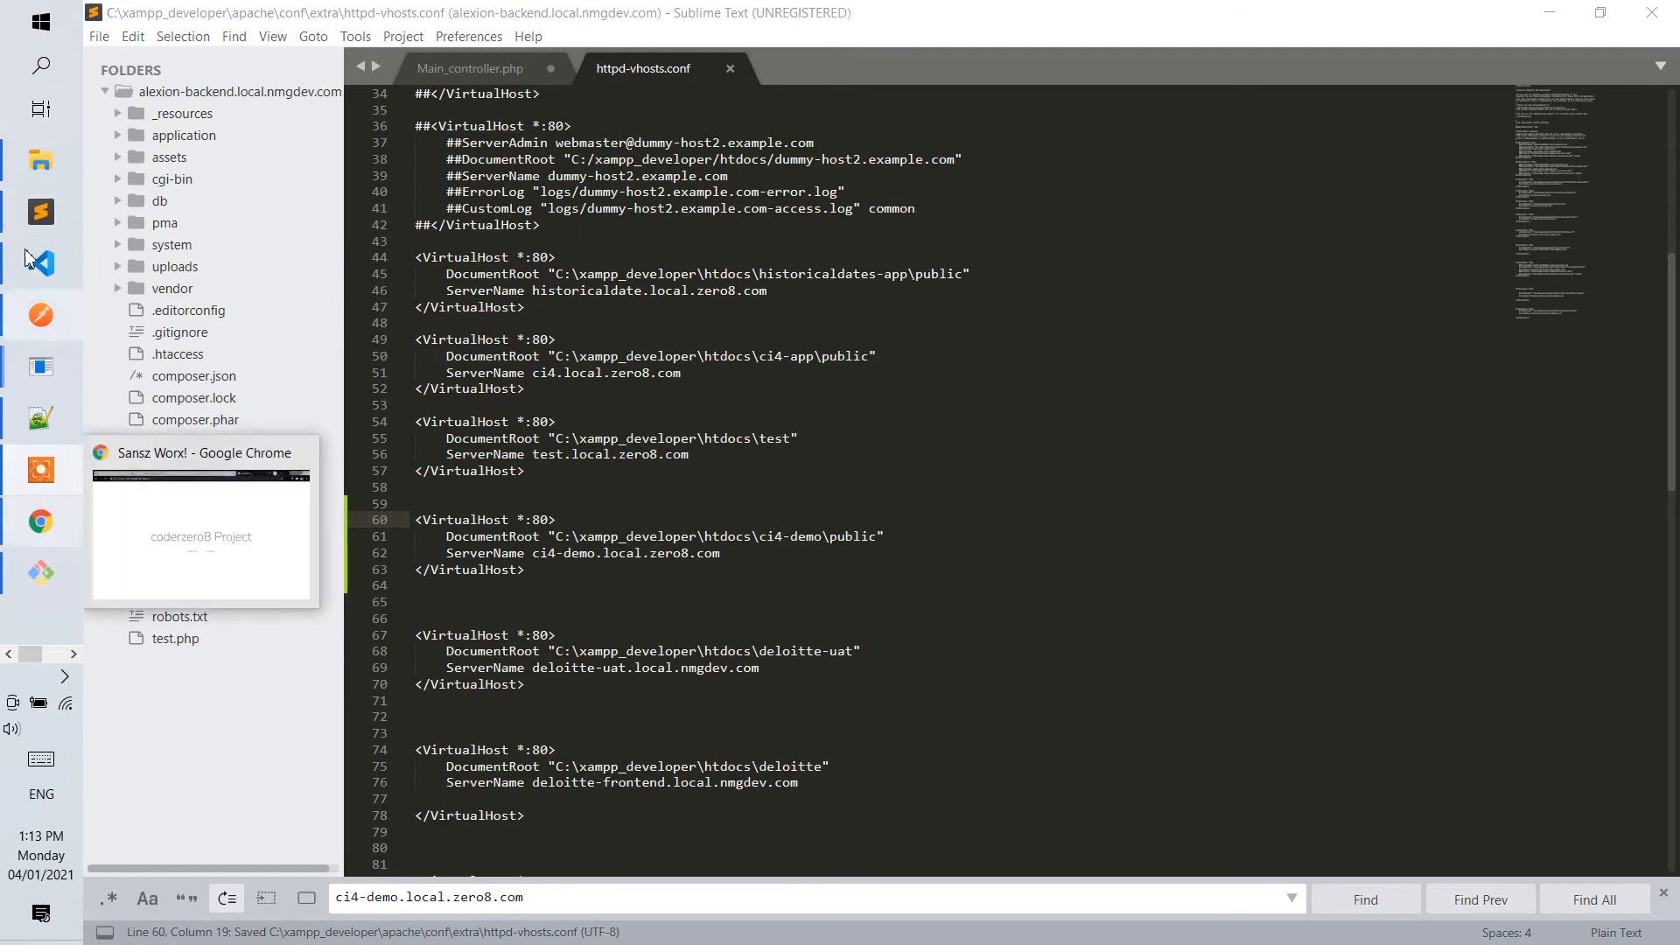
{"action": "left_click", "coordinate": [72, 657]}
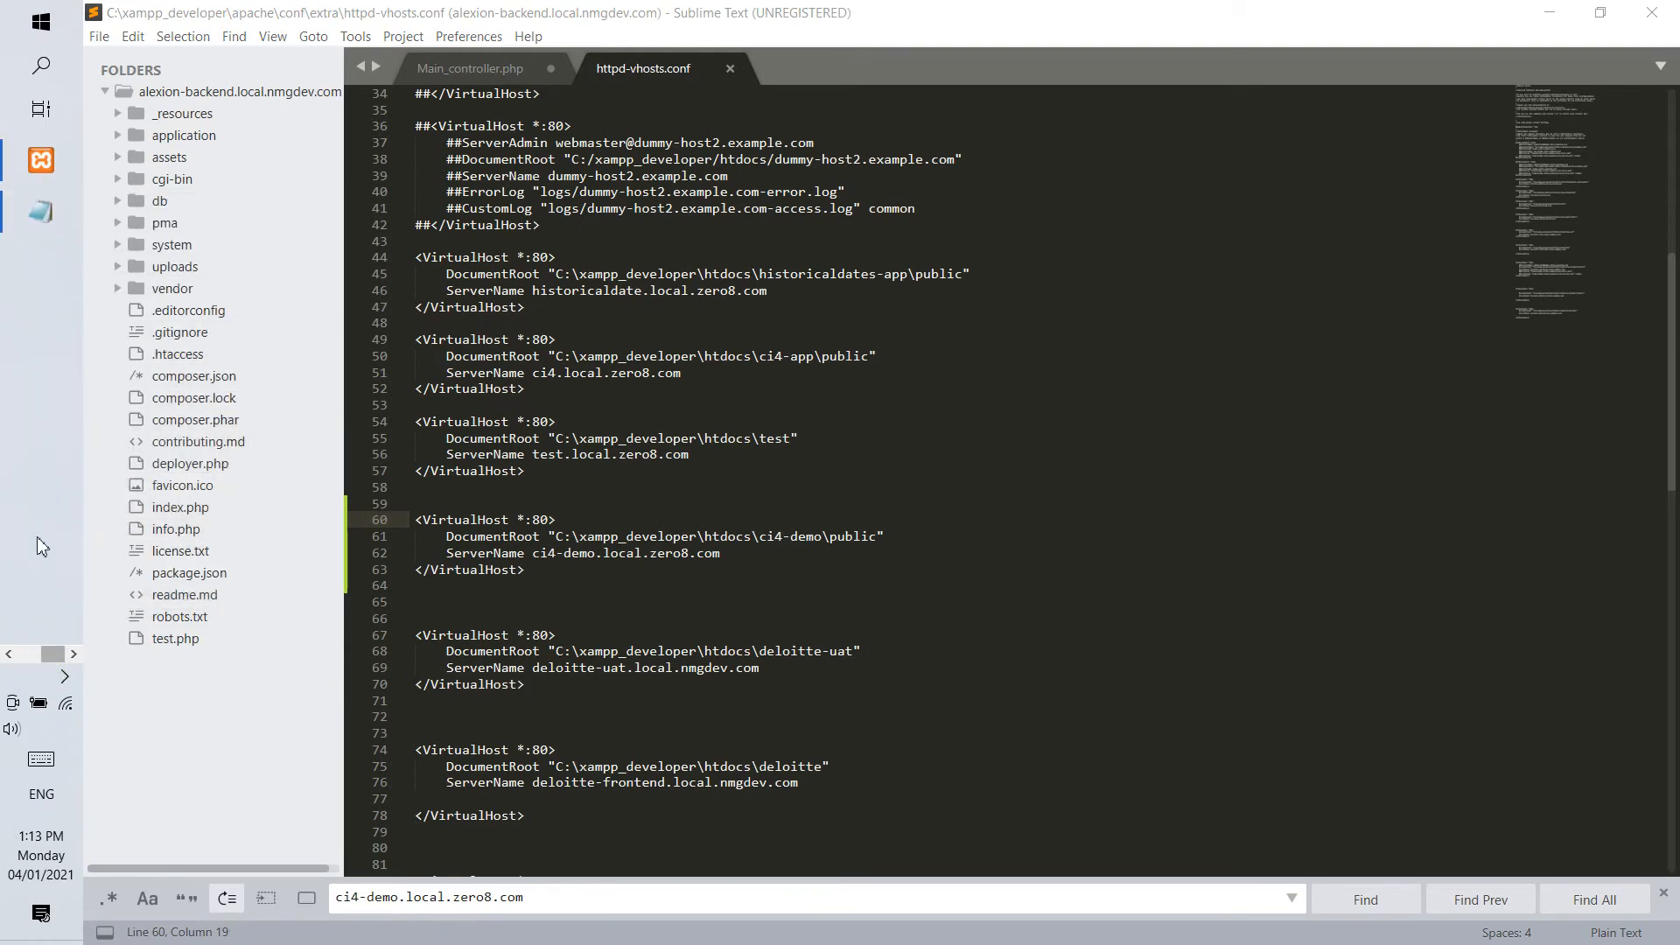
{"action": "left_click", "coordinate": [48, 174]}
{"action": "left_click", "coordinate": [450, 123]}
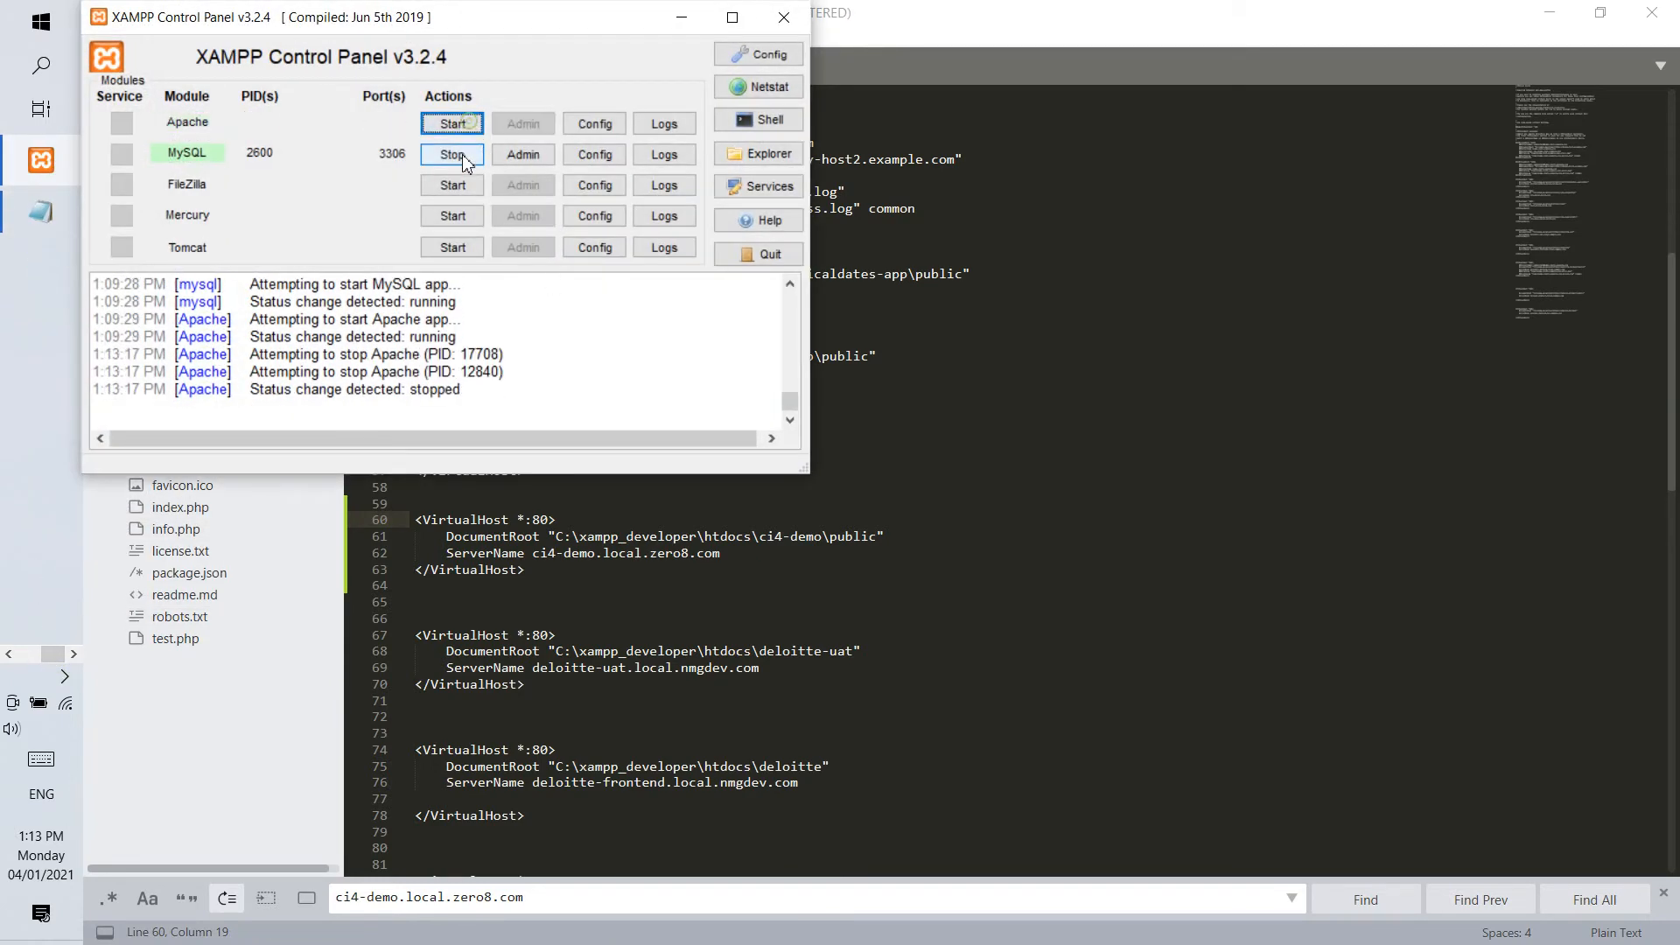
{"action": "left_click", "coordinate": [450, 154]}
{"action": "left_click", "coordinate": [457, 154]}
{"action": "left_click", "coordinate": [674, 570]}
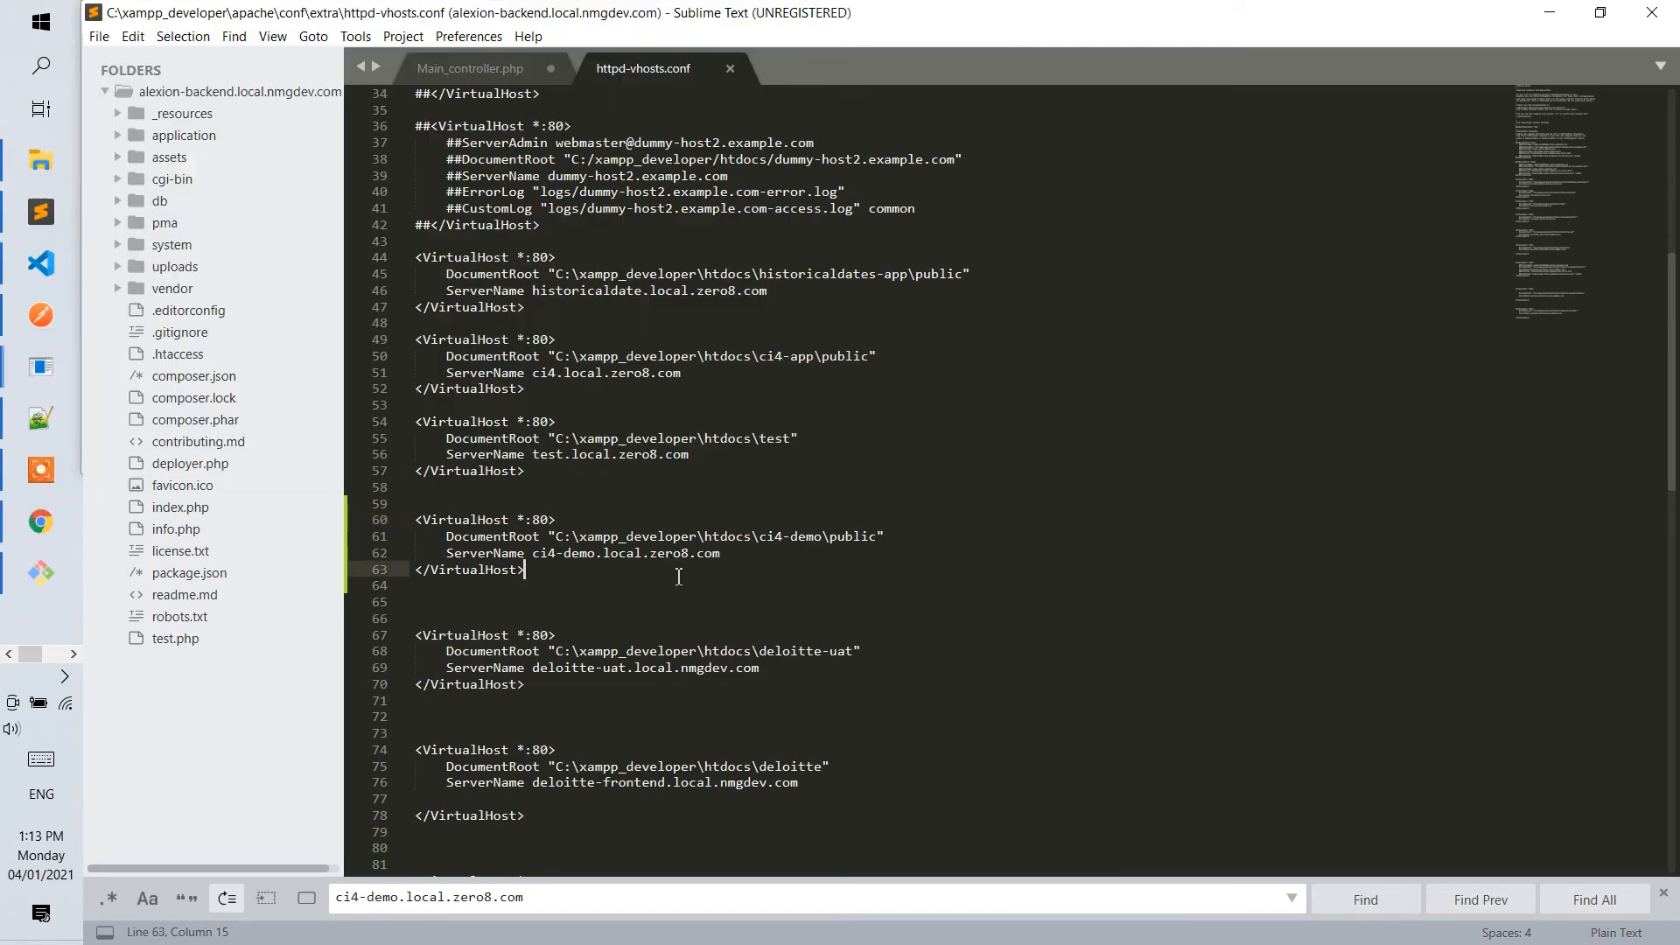
Check the Apache and MySQL module status in the XAMPP Control Panel, and close the panel.
{"action": "left_click", "coordinate": [71, 654]}
{"action": "left_click", "coordinate": [51, 171]}
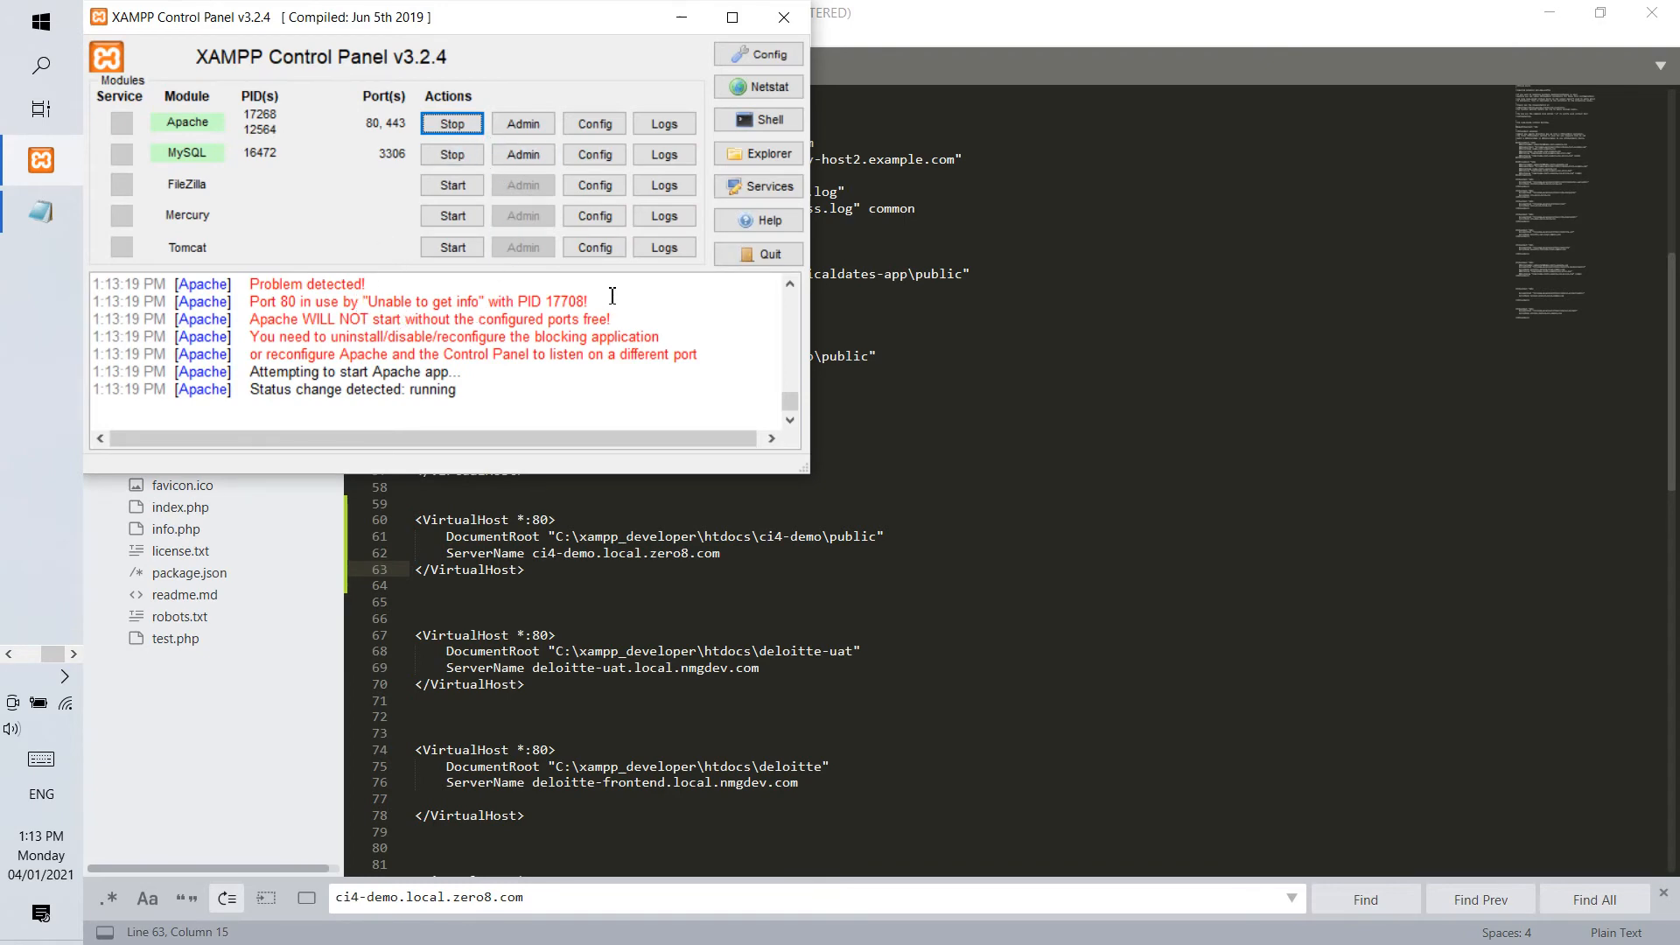
{"action": "left_click", "coordinate": [785, 16]}
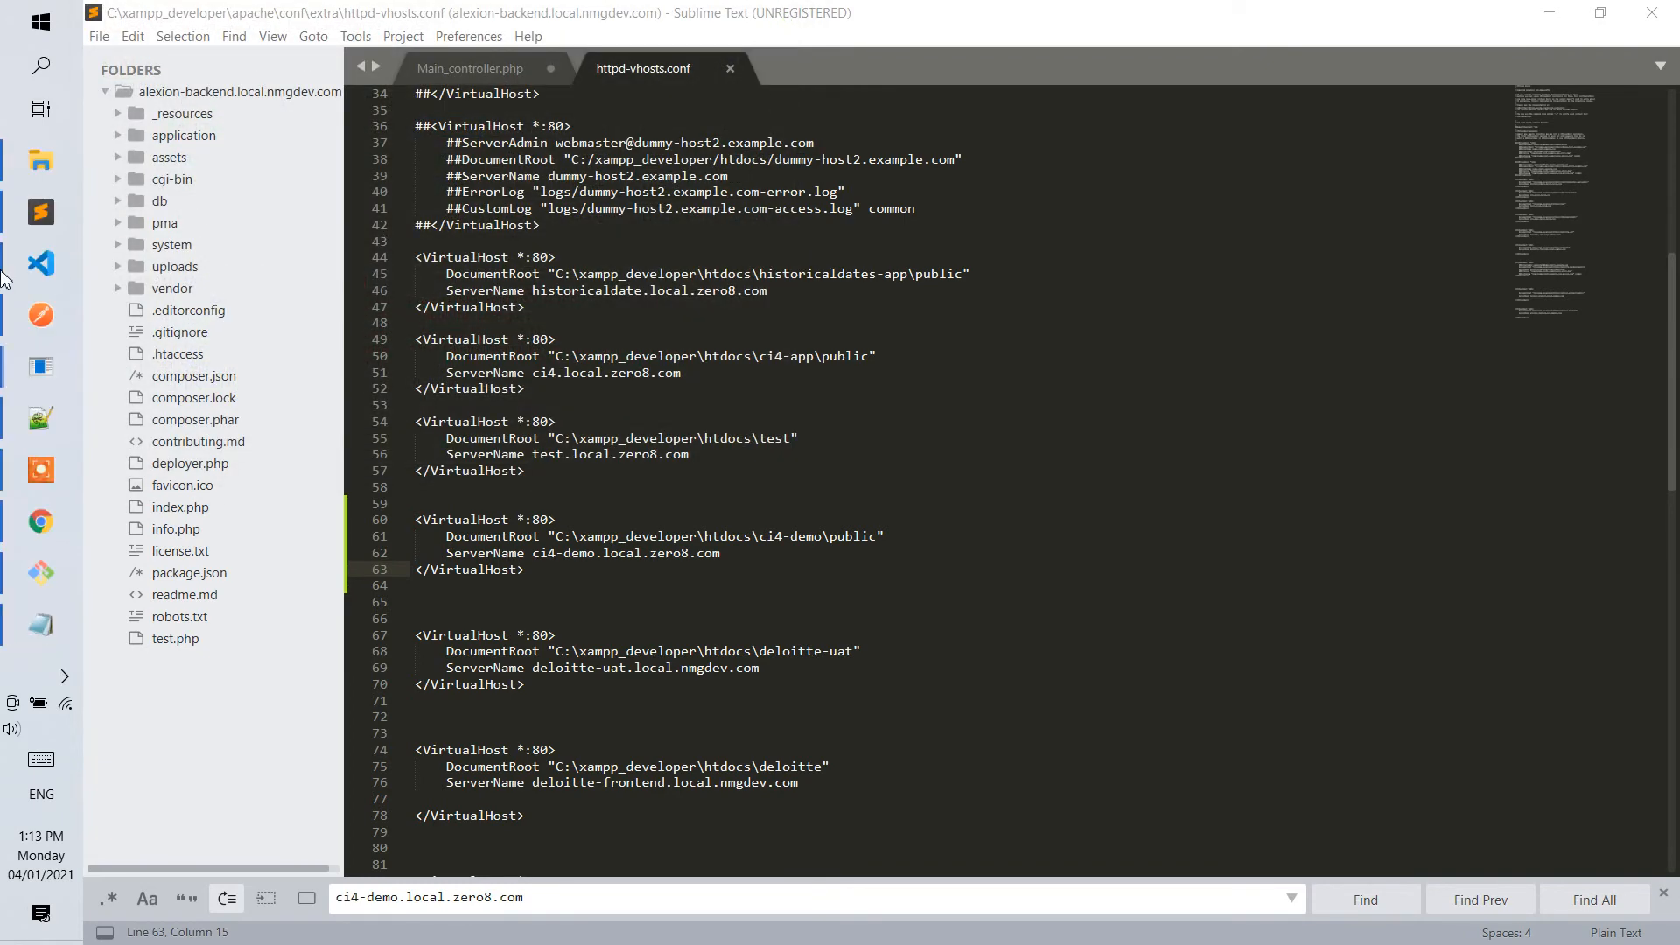
Close the Git Bash terminal window used for the Composer installation.
{"action": "left_click", "coordinate": [41, 573]}
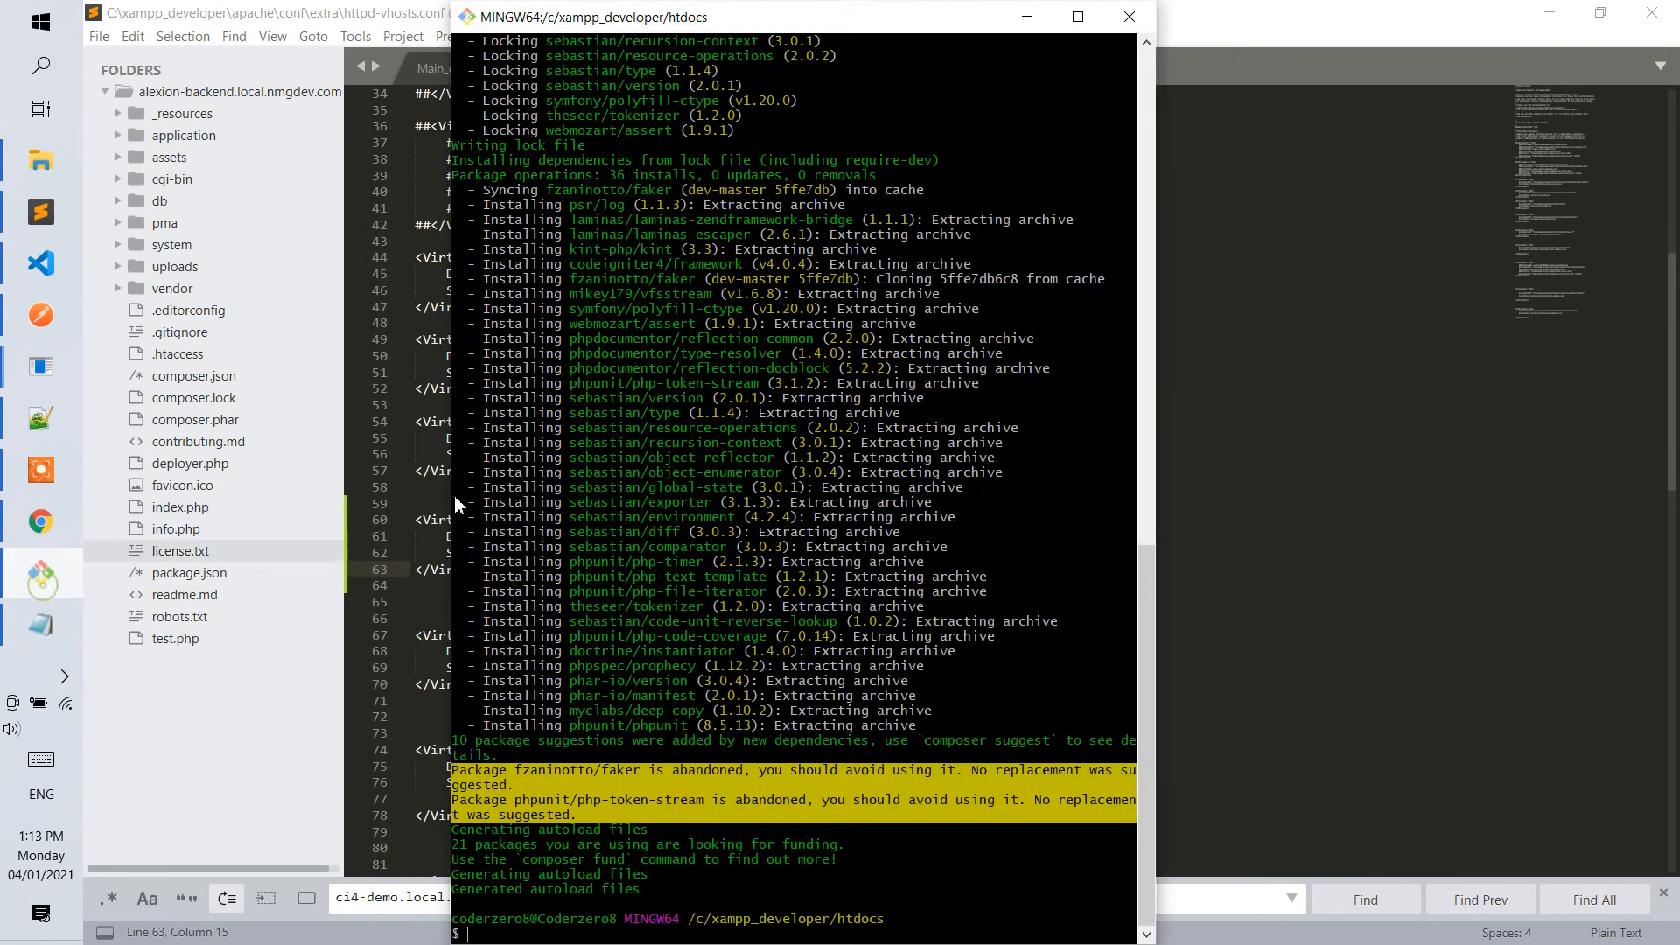
{"action": "left_click", "coordinate": [1129, 17]}
{"action": "mouse_move", "coordinate": [35, 536]}
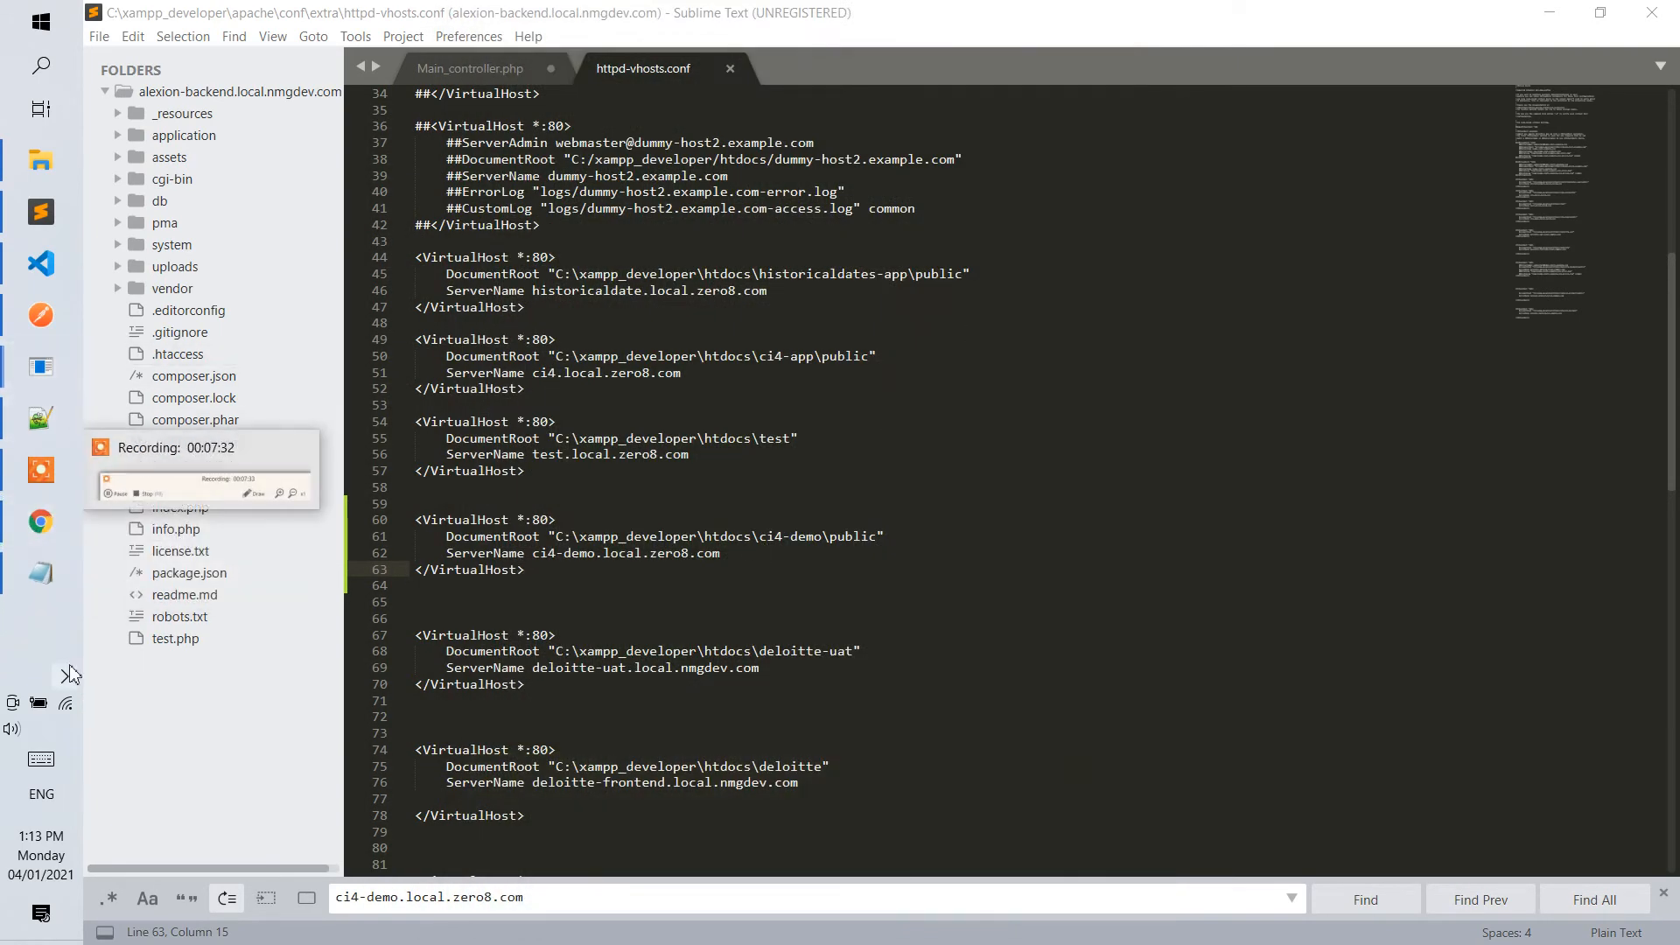
Launch xampp-control.exe from the xampp_developer folder and widen the XAMPP Control Panel window.
{"action": "mouse_move", "coordinate": [41, 160]}
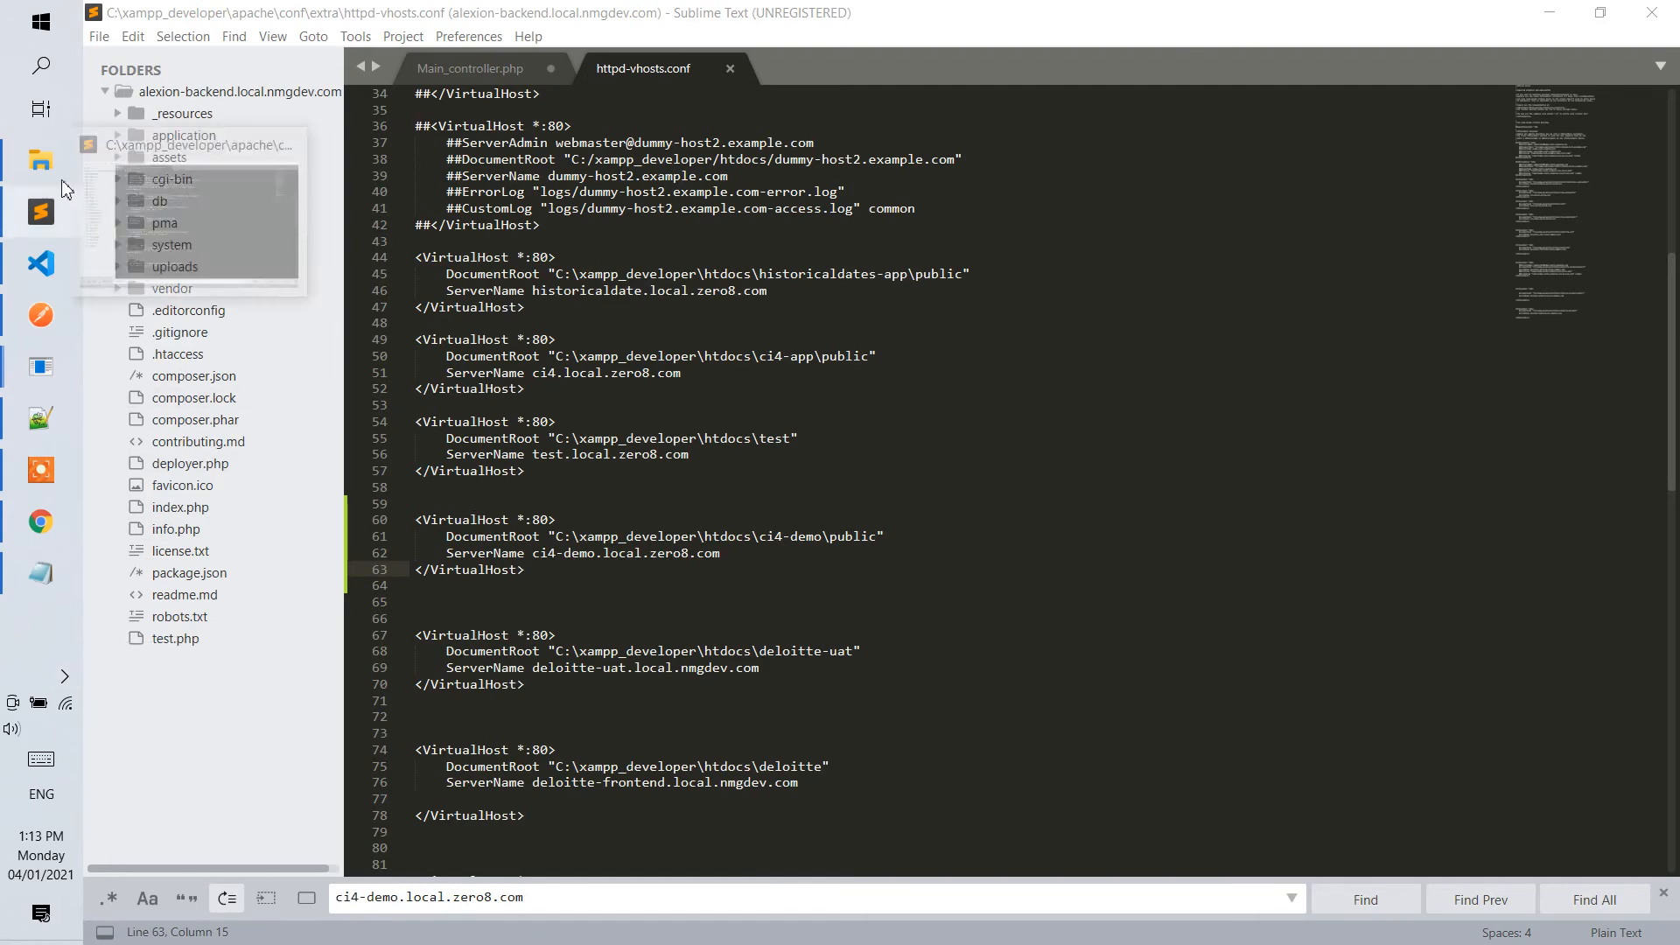
{"action": "left_click", "coordinate": [197, 179]}
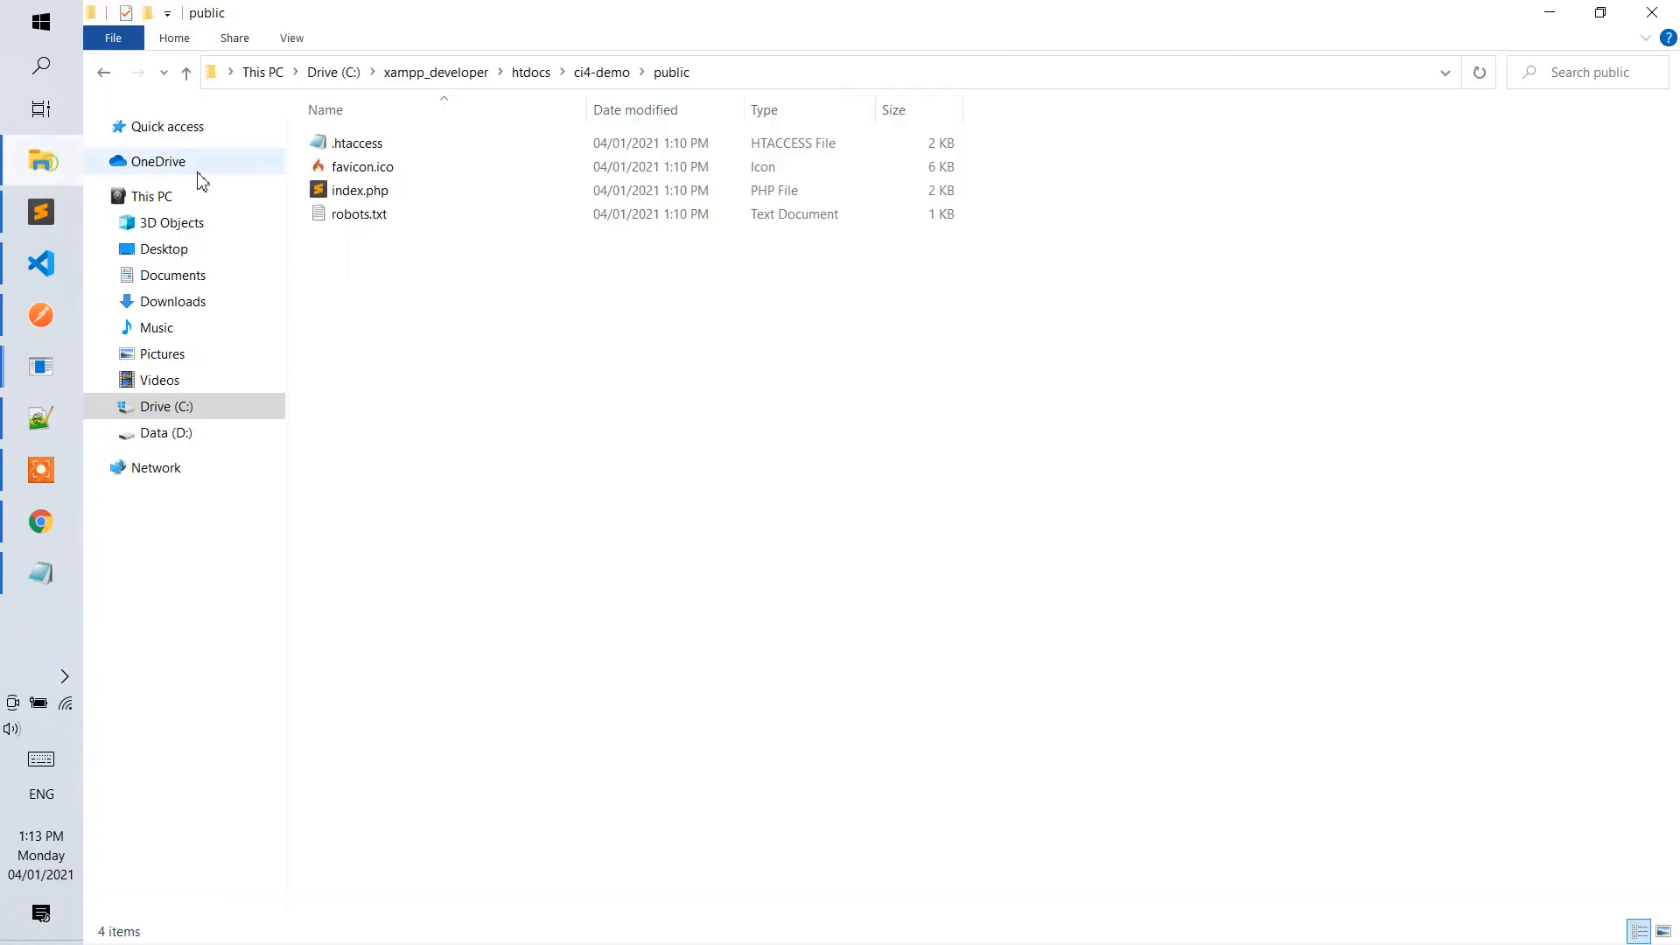
{"action": "left_click", "coordinate": [562, 72]}
{"action": "left_click", "coordinate": [524, 75]}
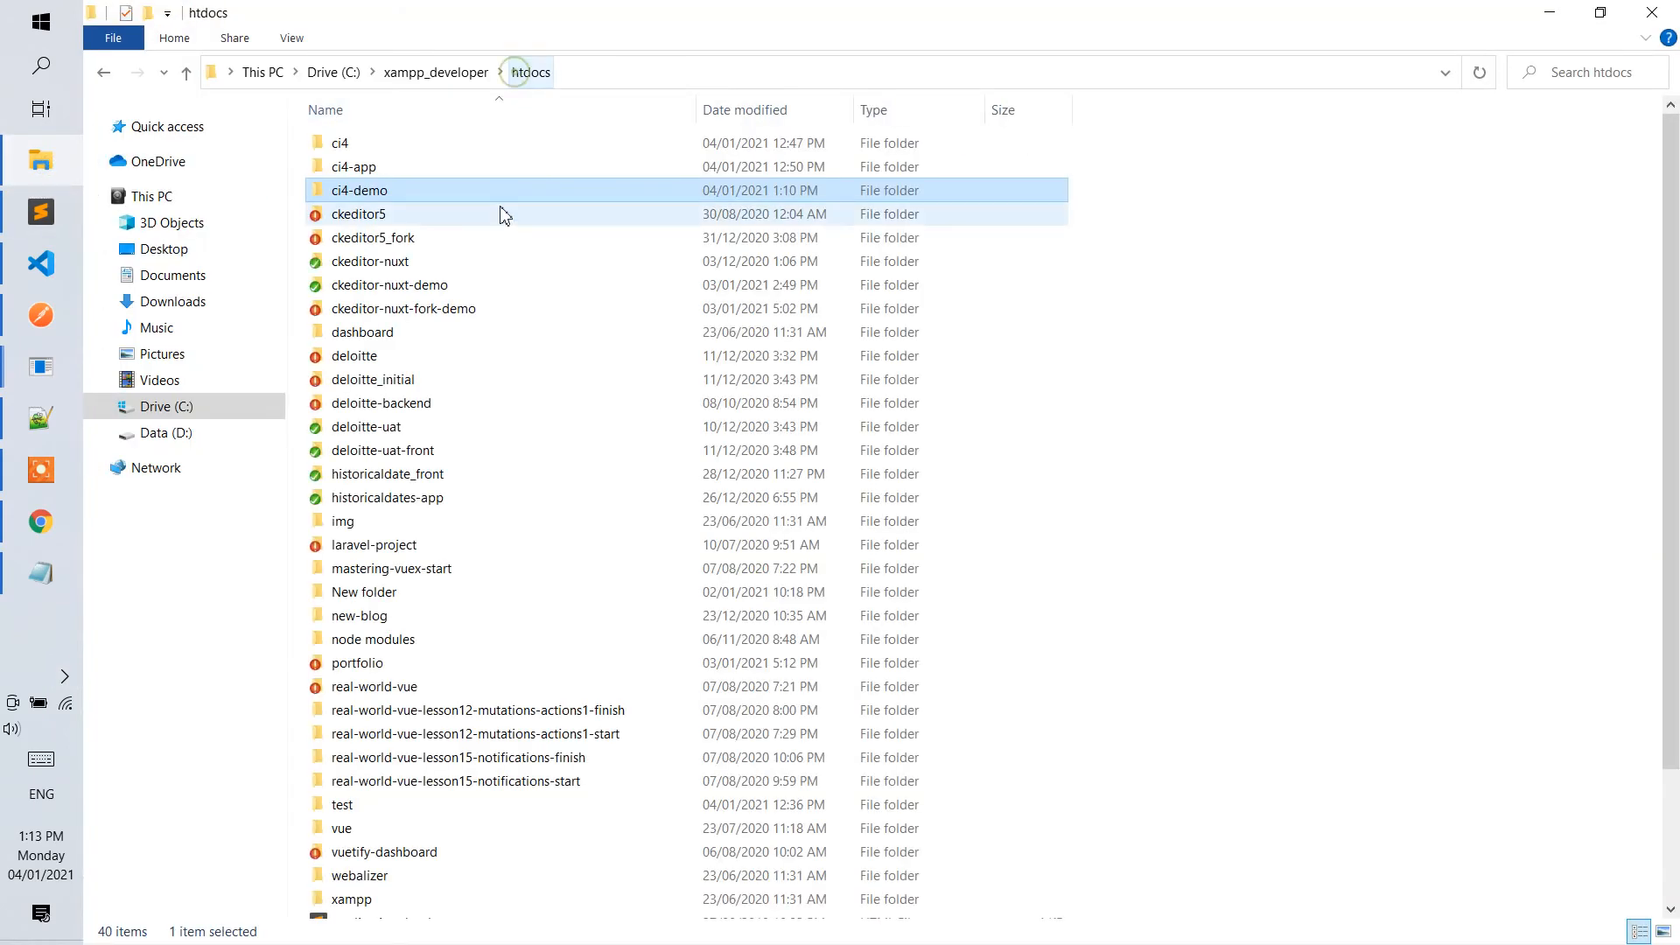
{"action": "left_click", "coordinate": [442, 74]}
{"action": "scroll", "coordinate": [484, 613], "scroll_direction": "down", "scroll_amount": 6}
{"action": "double_click", "coordinate": [419, 862]}
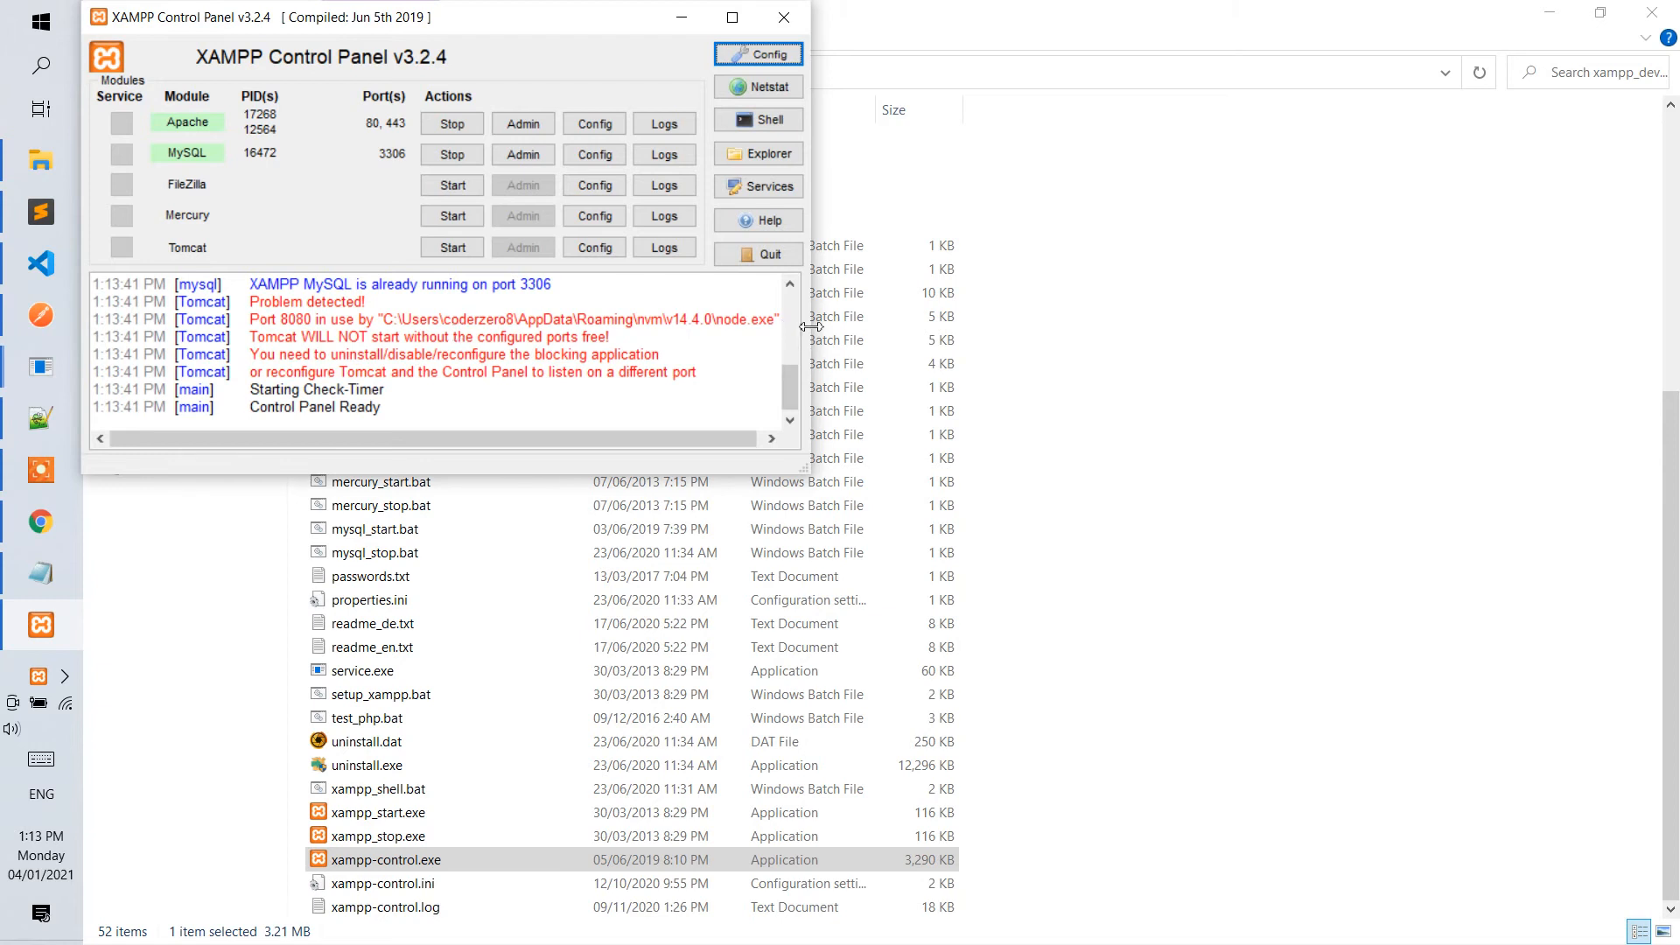
{"action": "left_click_drag", "start_coordinate": [820, 324], "coordinate": [1126, 322]}
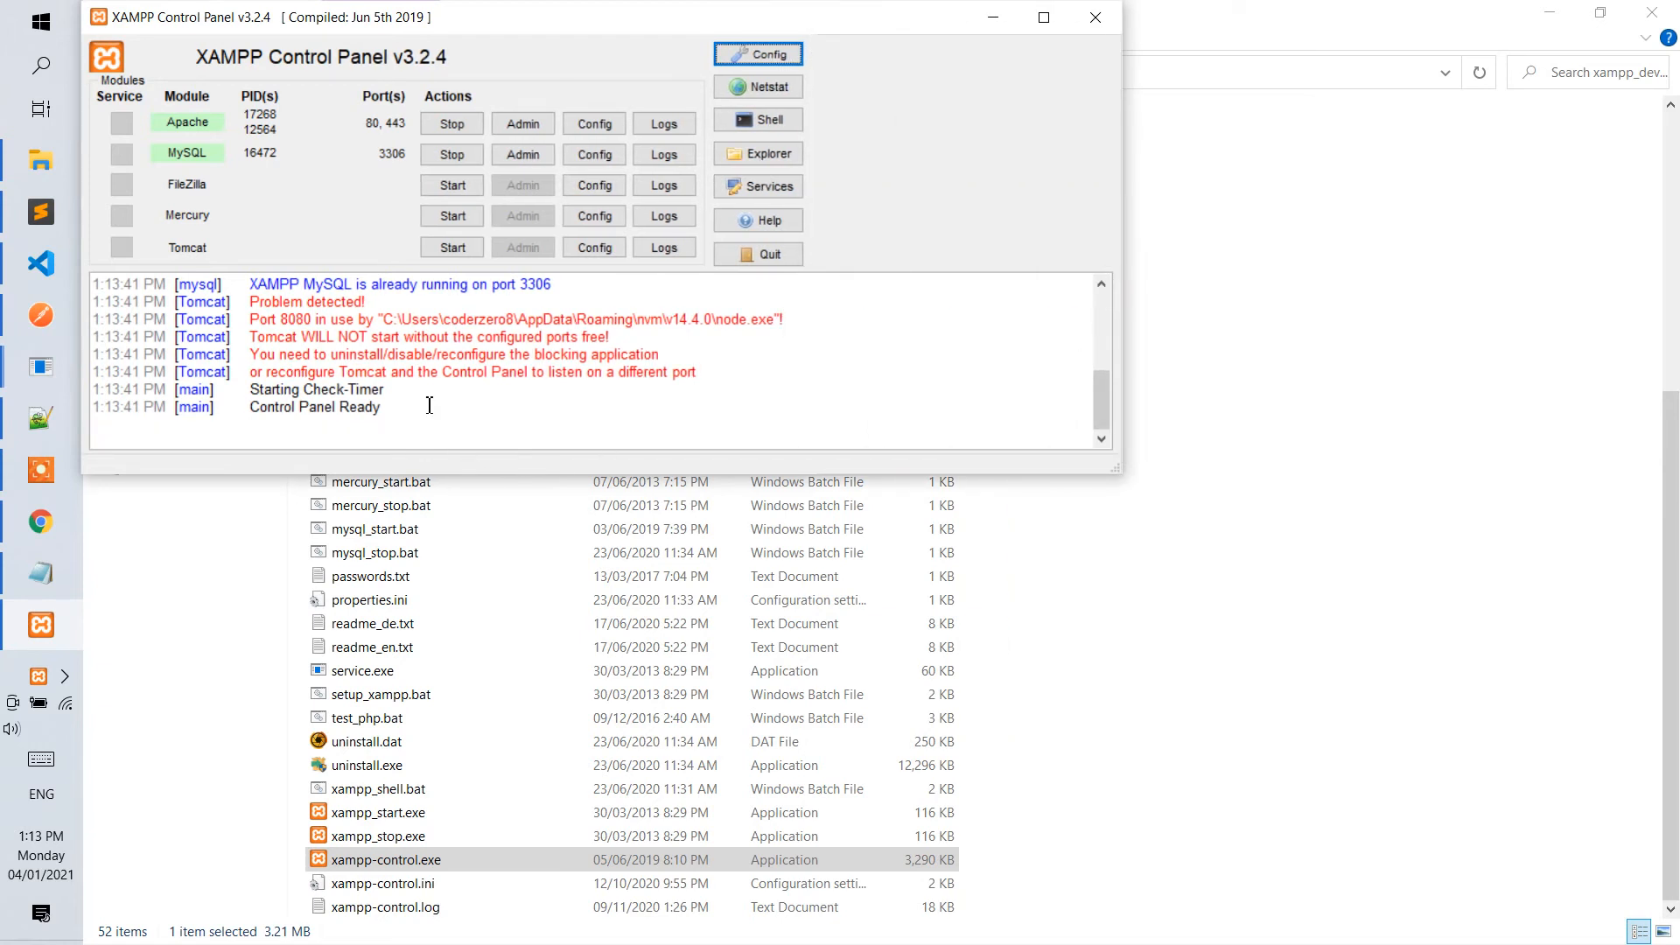
Restart MySQL, restart Apache, and minimize the XAMPP Control Panel.
{"action": "left_click", "coordinate": [466, 157]}
{"action": "left_click", "coordinate": [463, 165]}
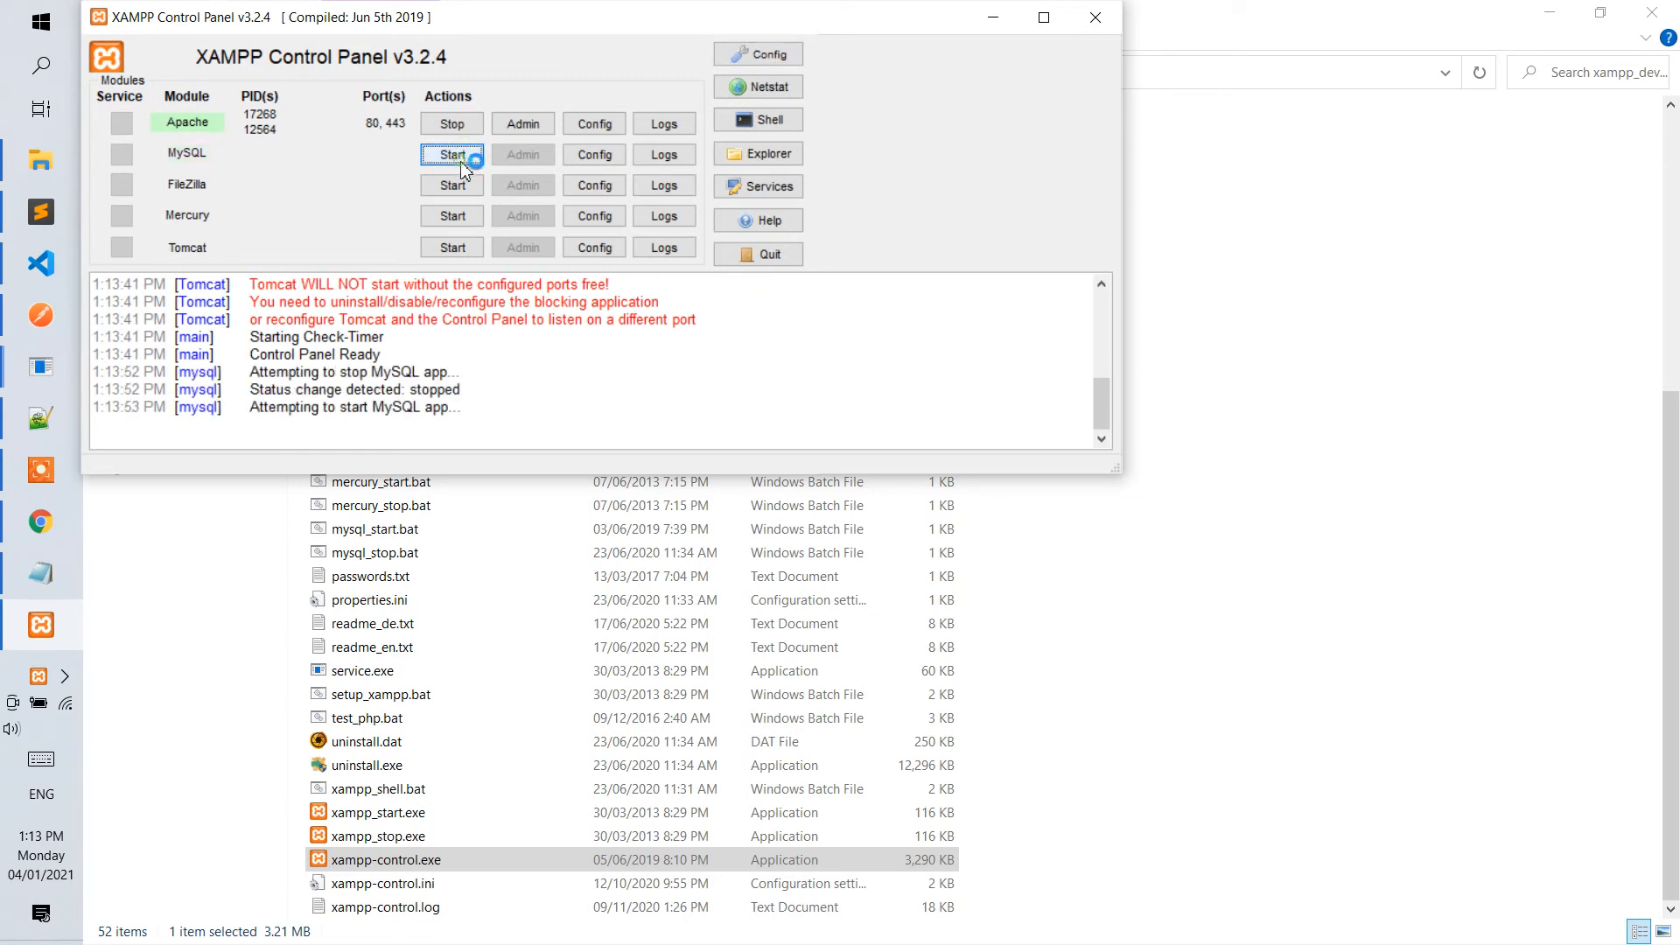
{"action": "left_click", "coordinate": [462, 130]}
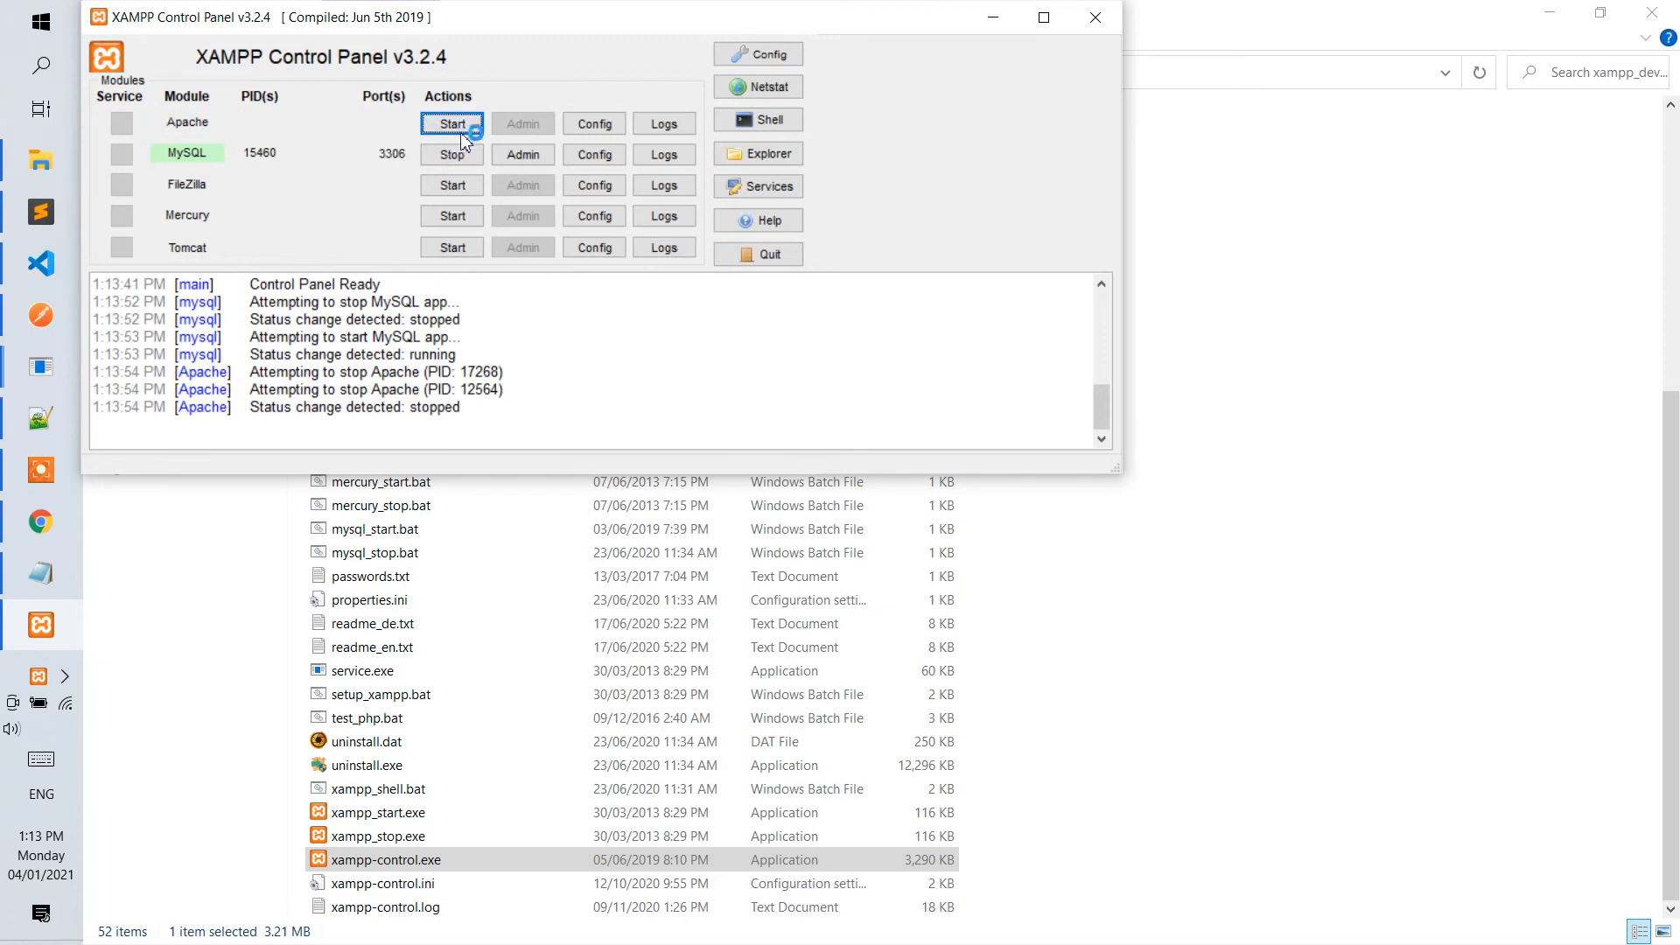
{"action": "left_click", "coordinate": [460, 129]}
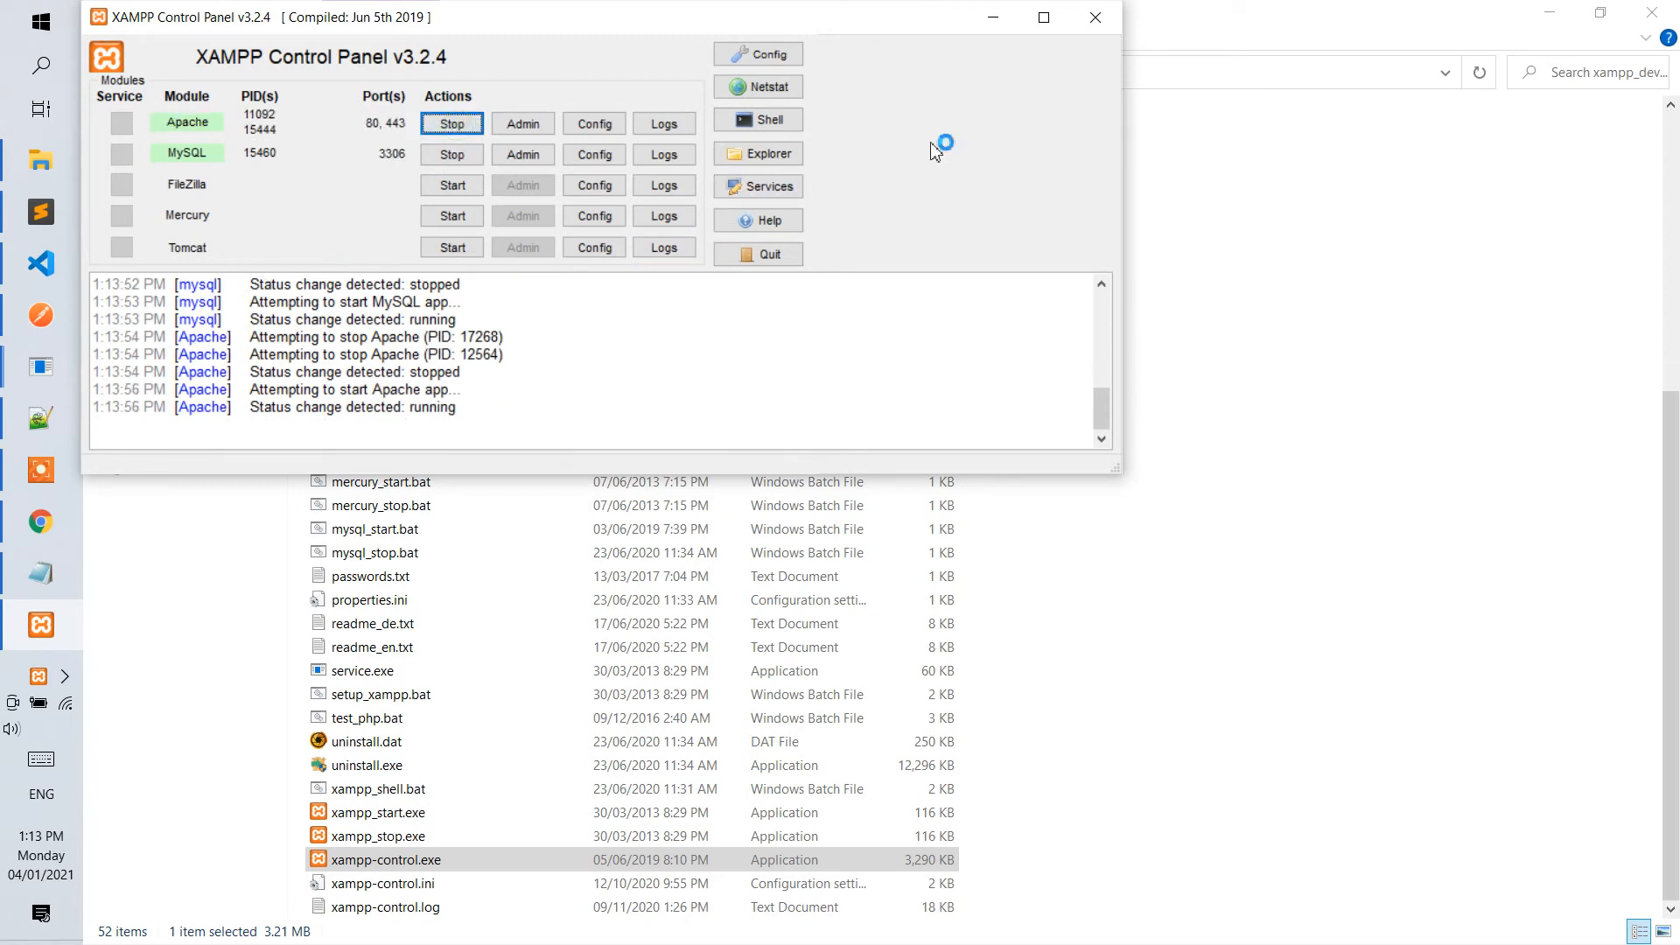
{"action": "left_click", "coordinate": [994, 18]}
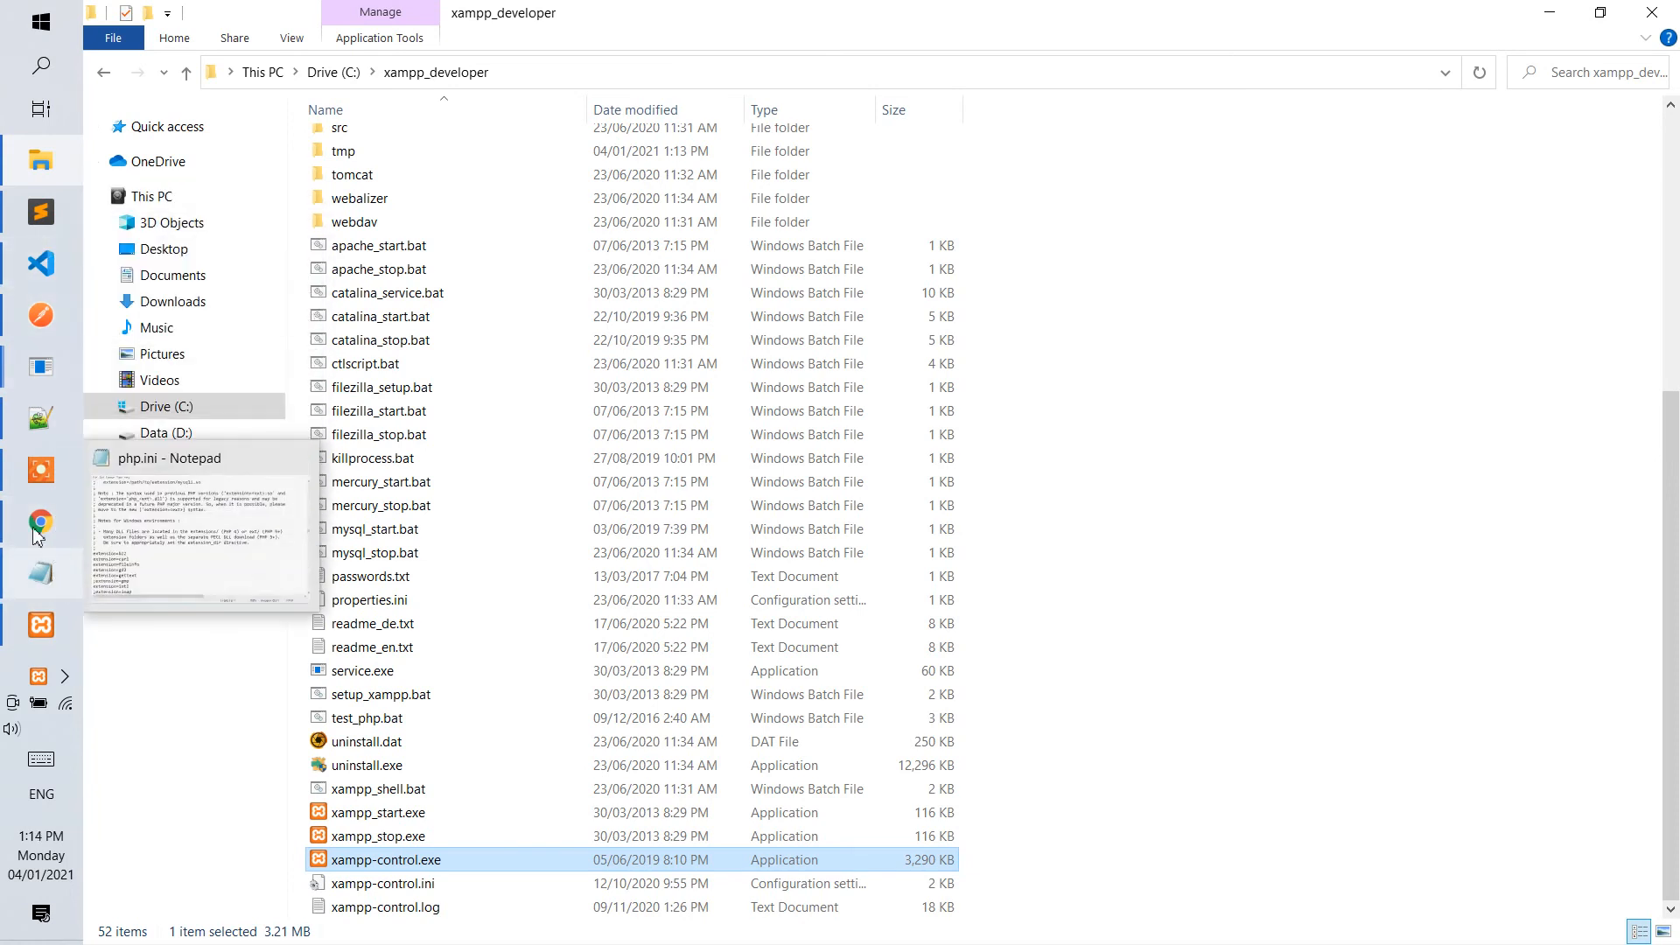
Review the ci4-demo VirtualHost block in httpd-vhosts.conf and select its ServerName value ci4-demo.local.zero8.com.
{"action": "left_click", "coordinate": [40, 420]}
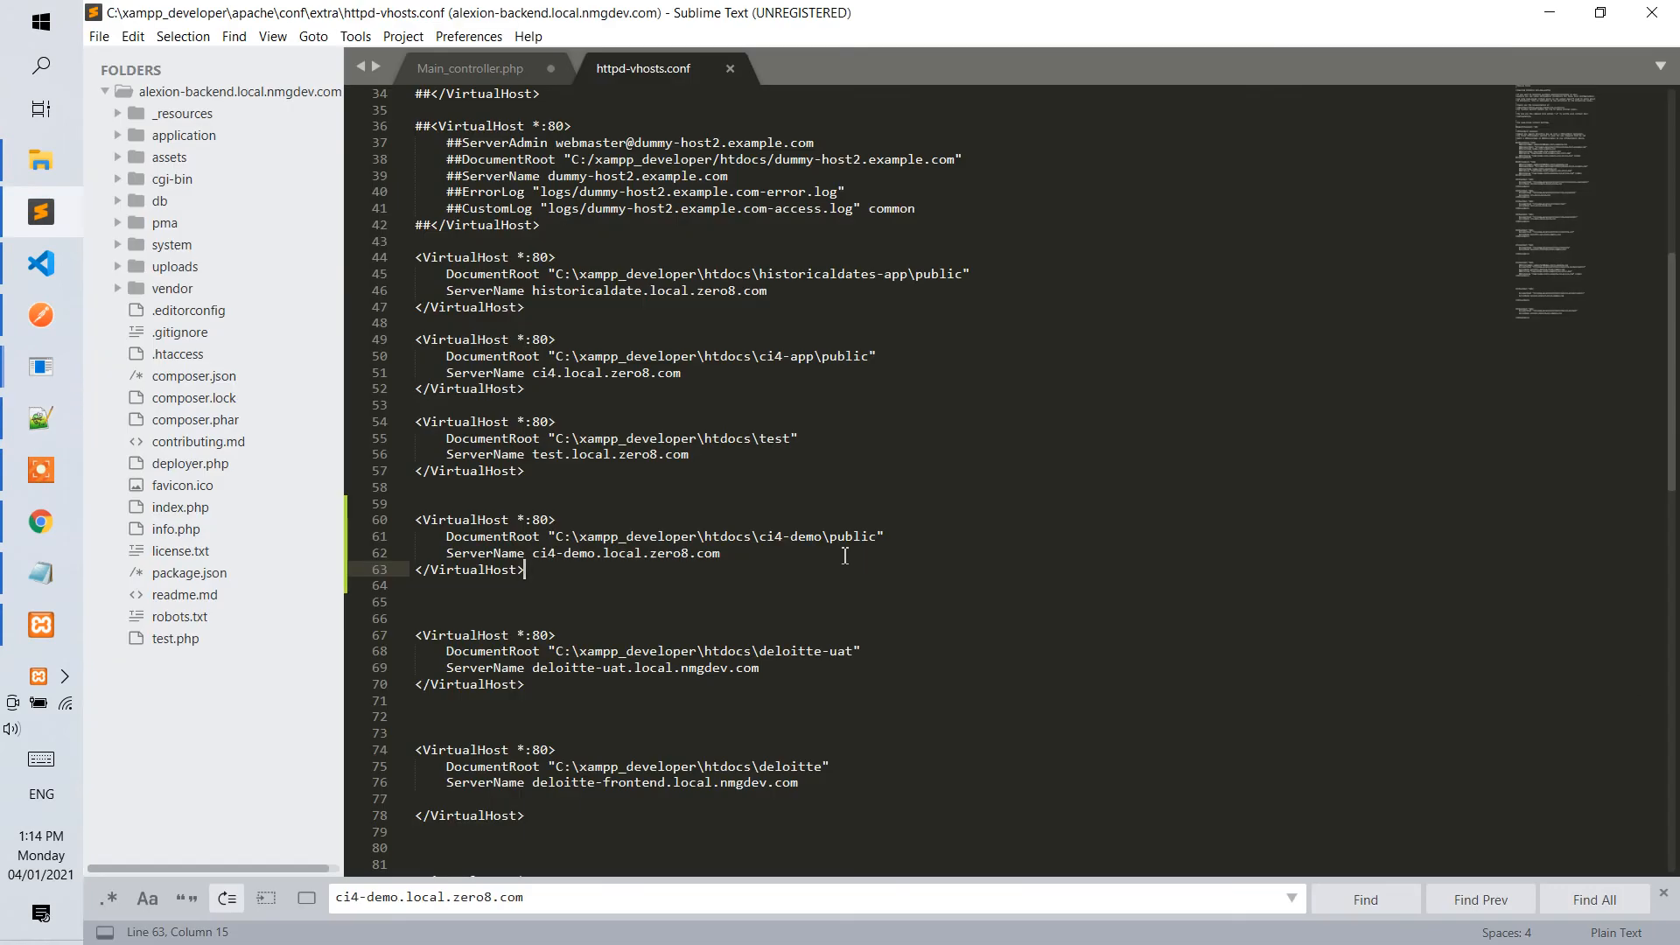
{"action": "left_click", "coordinate": [840, 553]}
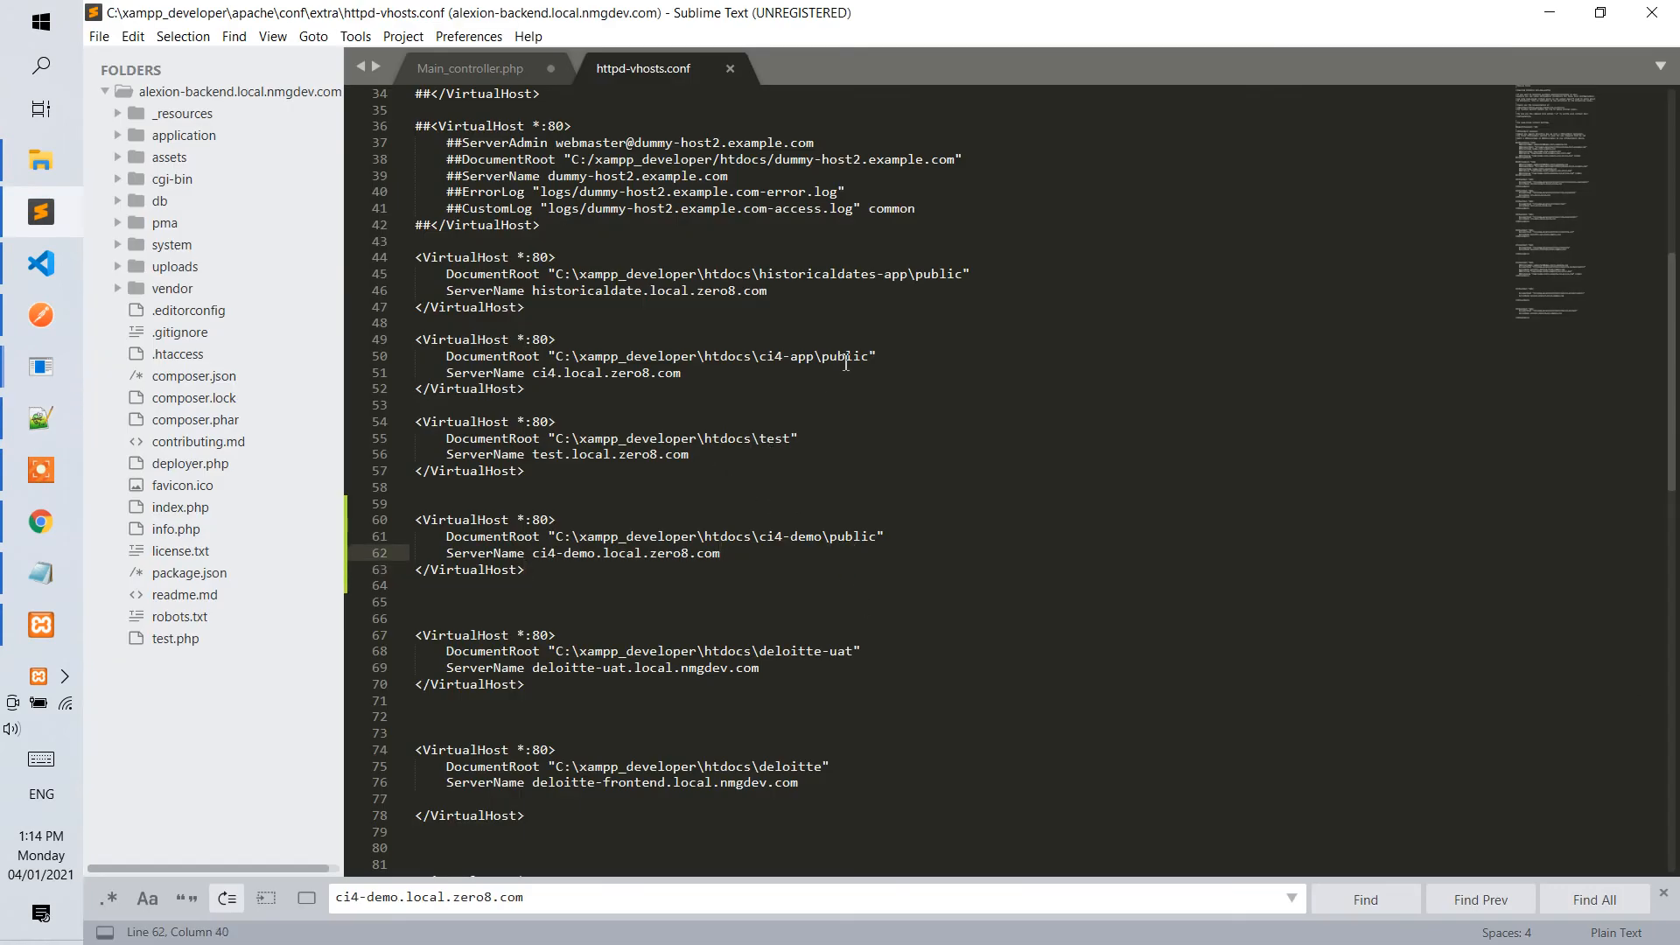
{"action": "left_click_drag", "start_coordinate": [876, 535], "coordinate": [541, 561]}
{"action": "left_click", "coordinate": [672, 574]}
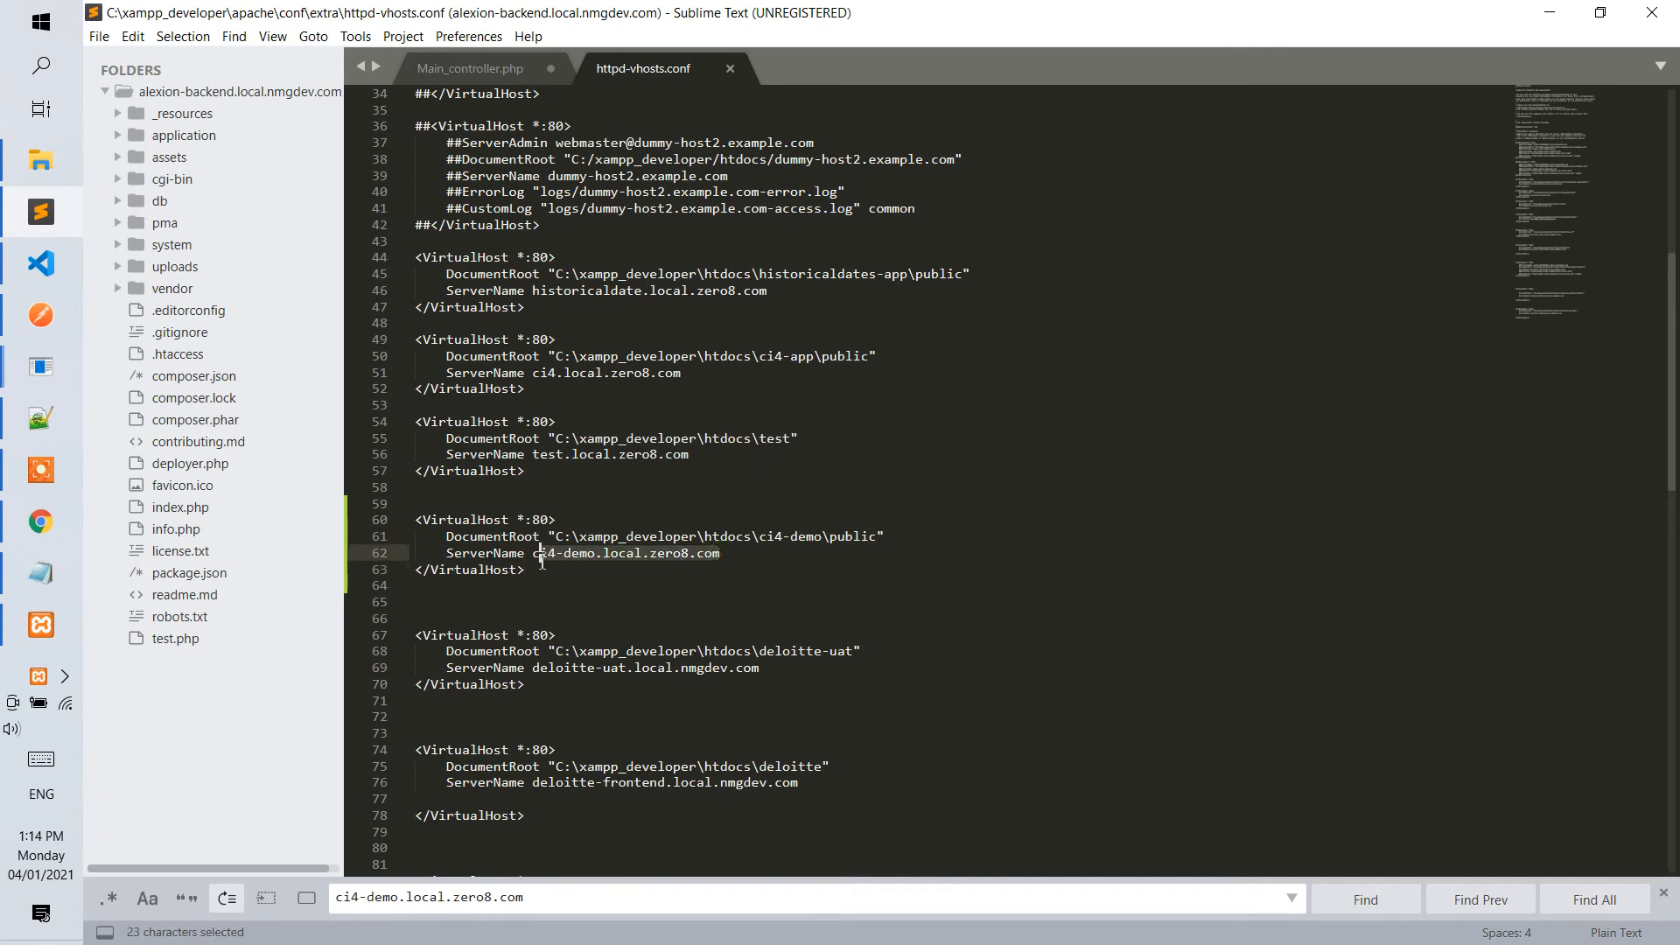
Load ci4-demo.local.zero8.com in Chrome and look over the page it serves.
{"action": "left_click", "coordinate": [41, 522]}
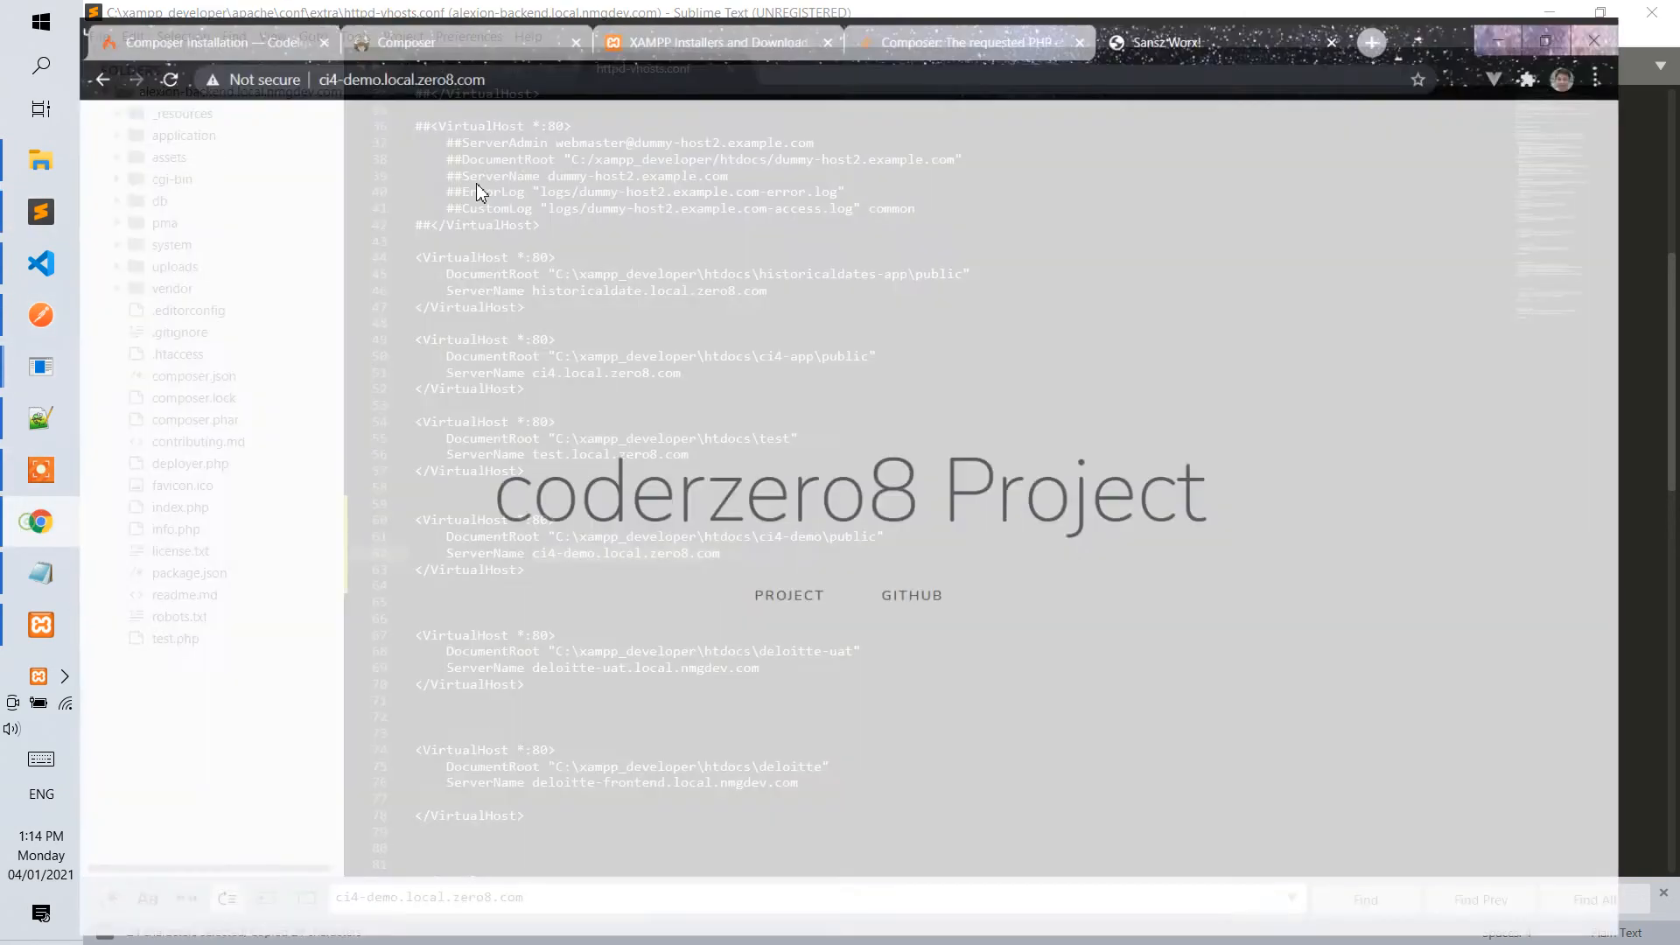
{"action": "left_click", "coordinate": [1217, 56]}
{"action": "key", "text": "Return"}
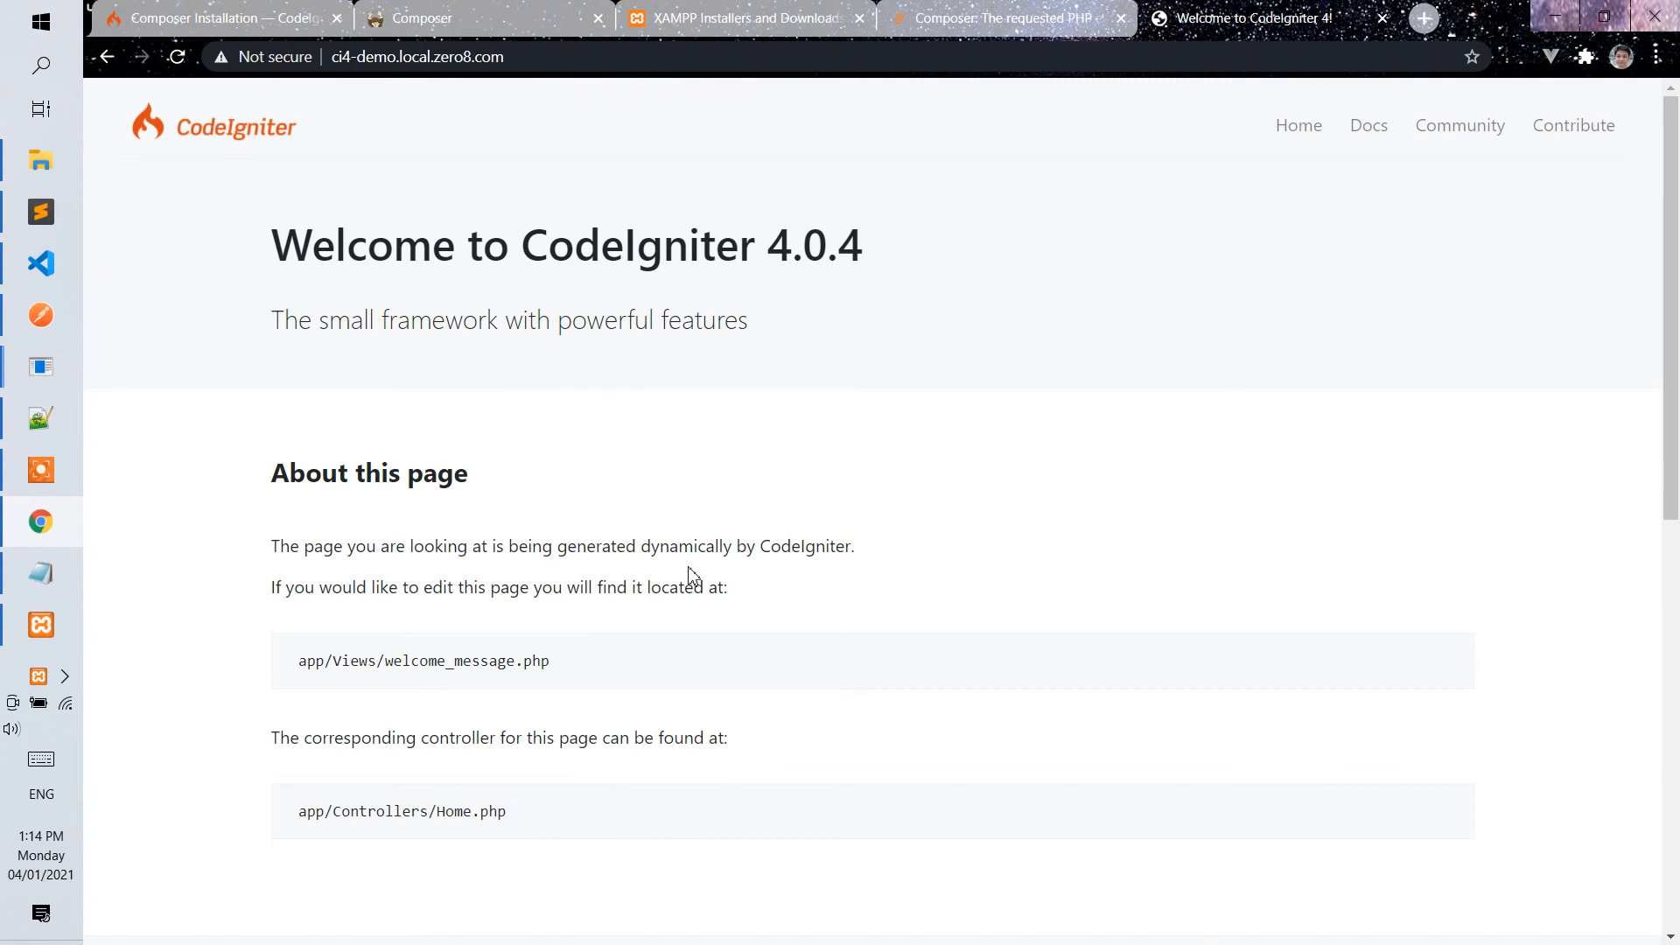
{"action": "scroll", "coordinate": [709, 635], "scroll_direction": "down", "scroll_amount": 7}
{"action": "scroll", "coordinate": [709, 630], "scroll_direction": "up", "scroll_amount": 7}
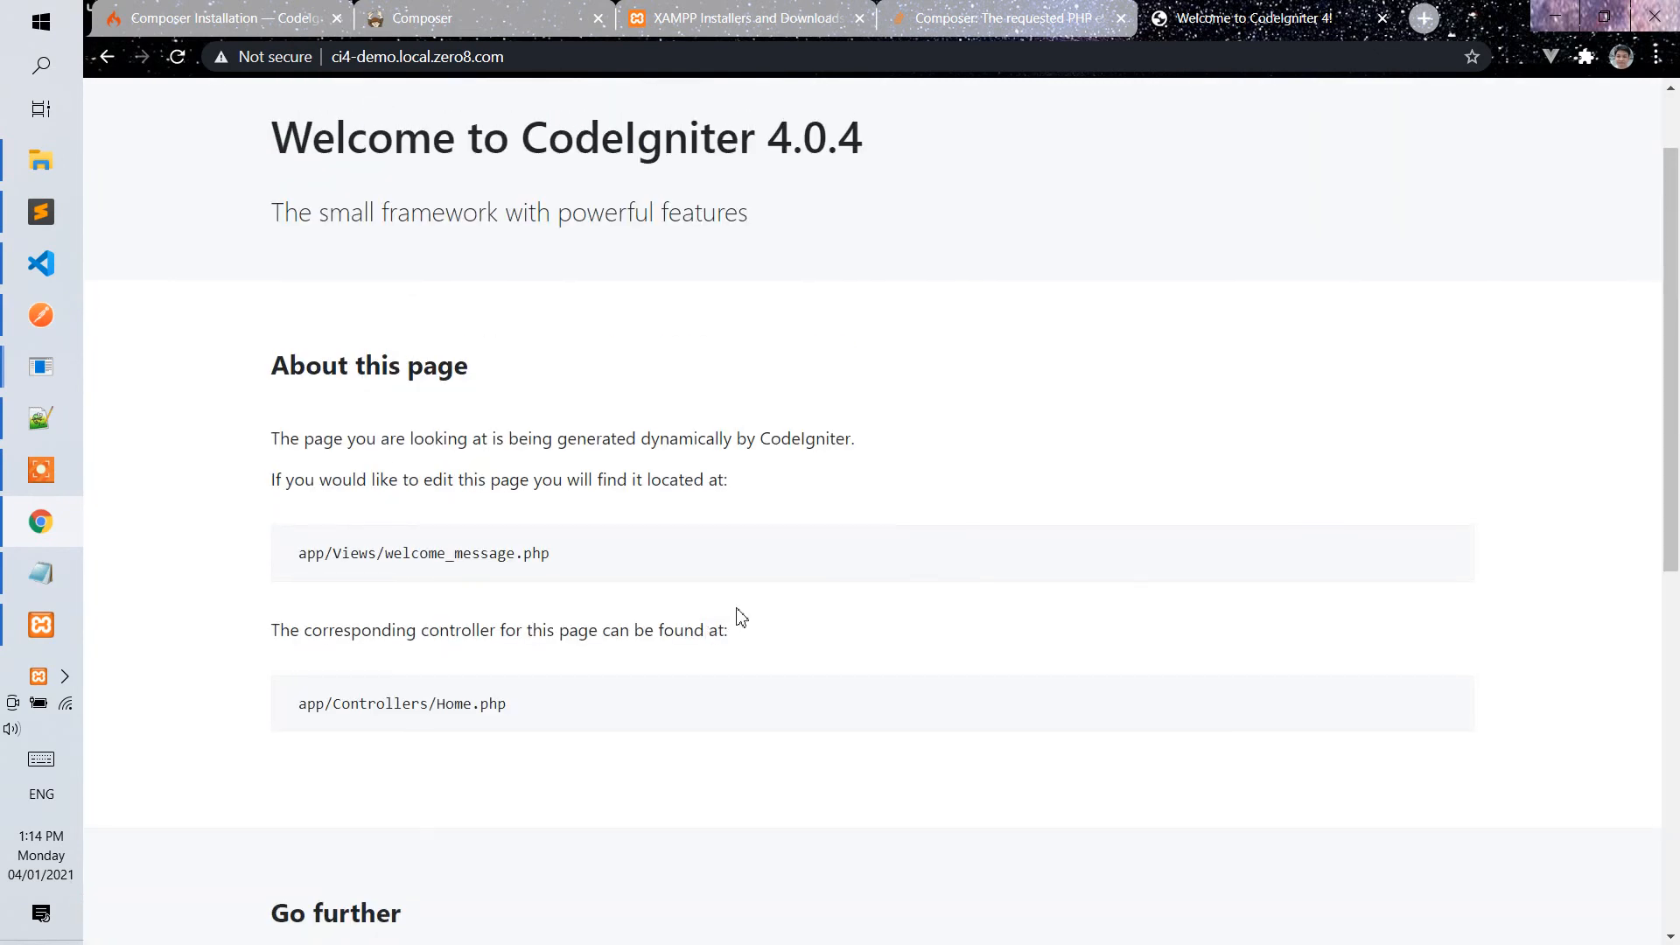
Close all other browser tabs, keeping only the ci4-demo.local.zero8.com page open.
{"action": "left_click", "coordinate": [1121, 17]}
{"action": "left_click", "coordinate": [836, 17]}
{"action": "left_click", "coordinate": [859, 18]}
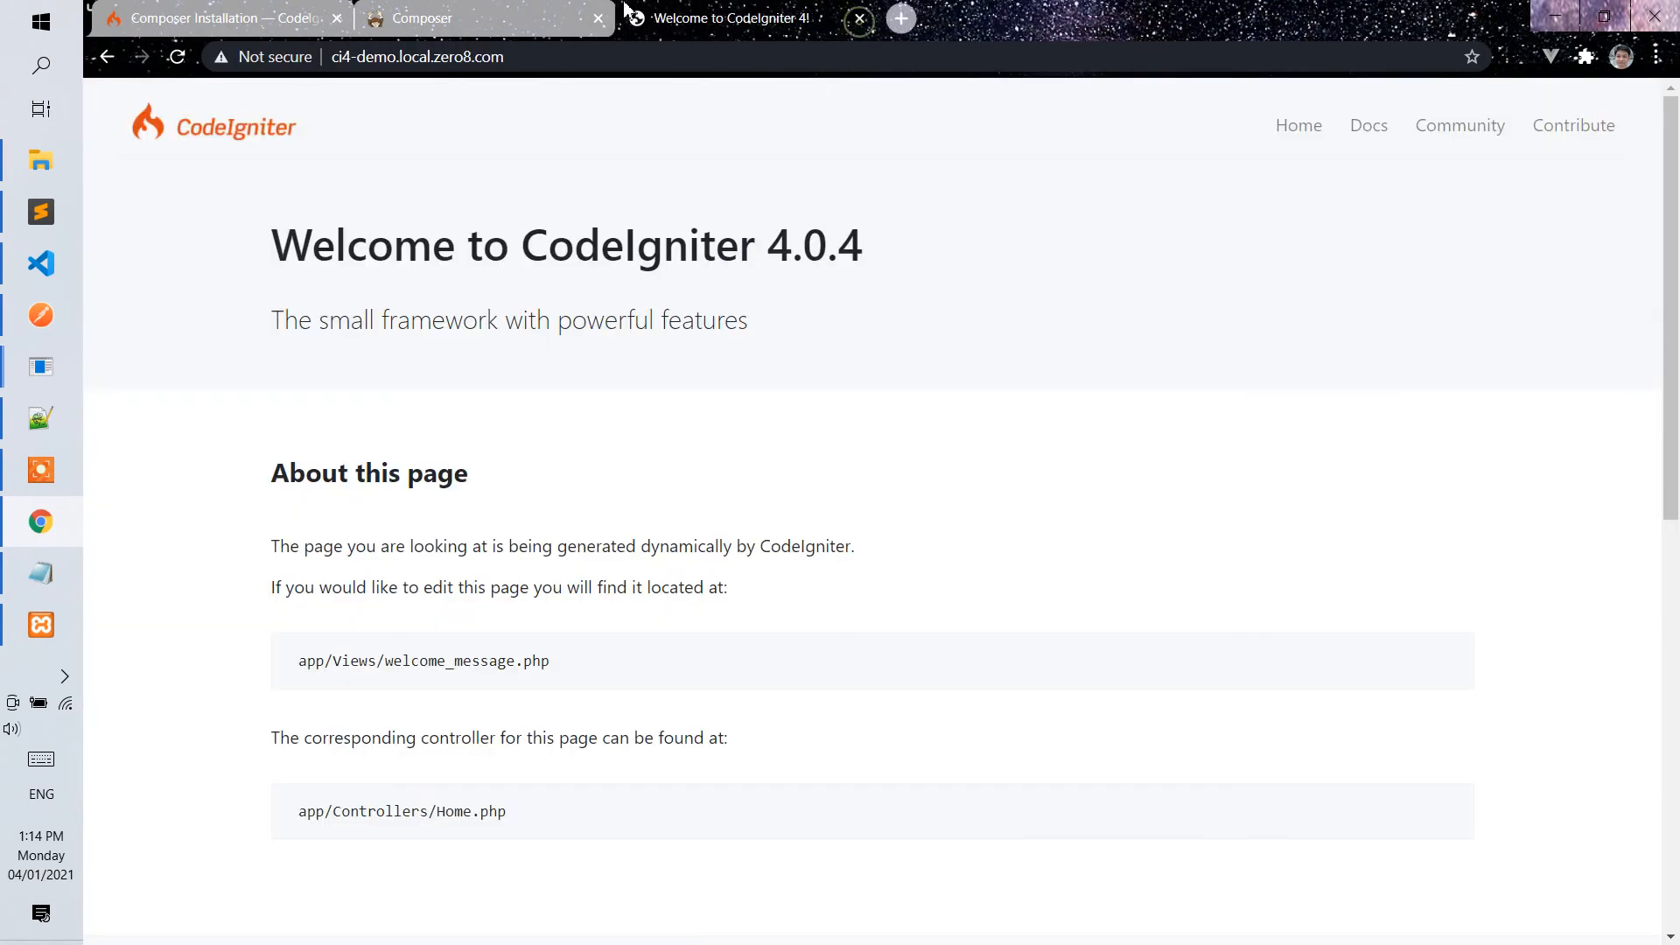
{"action": "left_click", "coordinate": [598, 18]}
{"action": "left_click", "coordinate": [336, 18]}
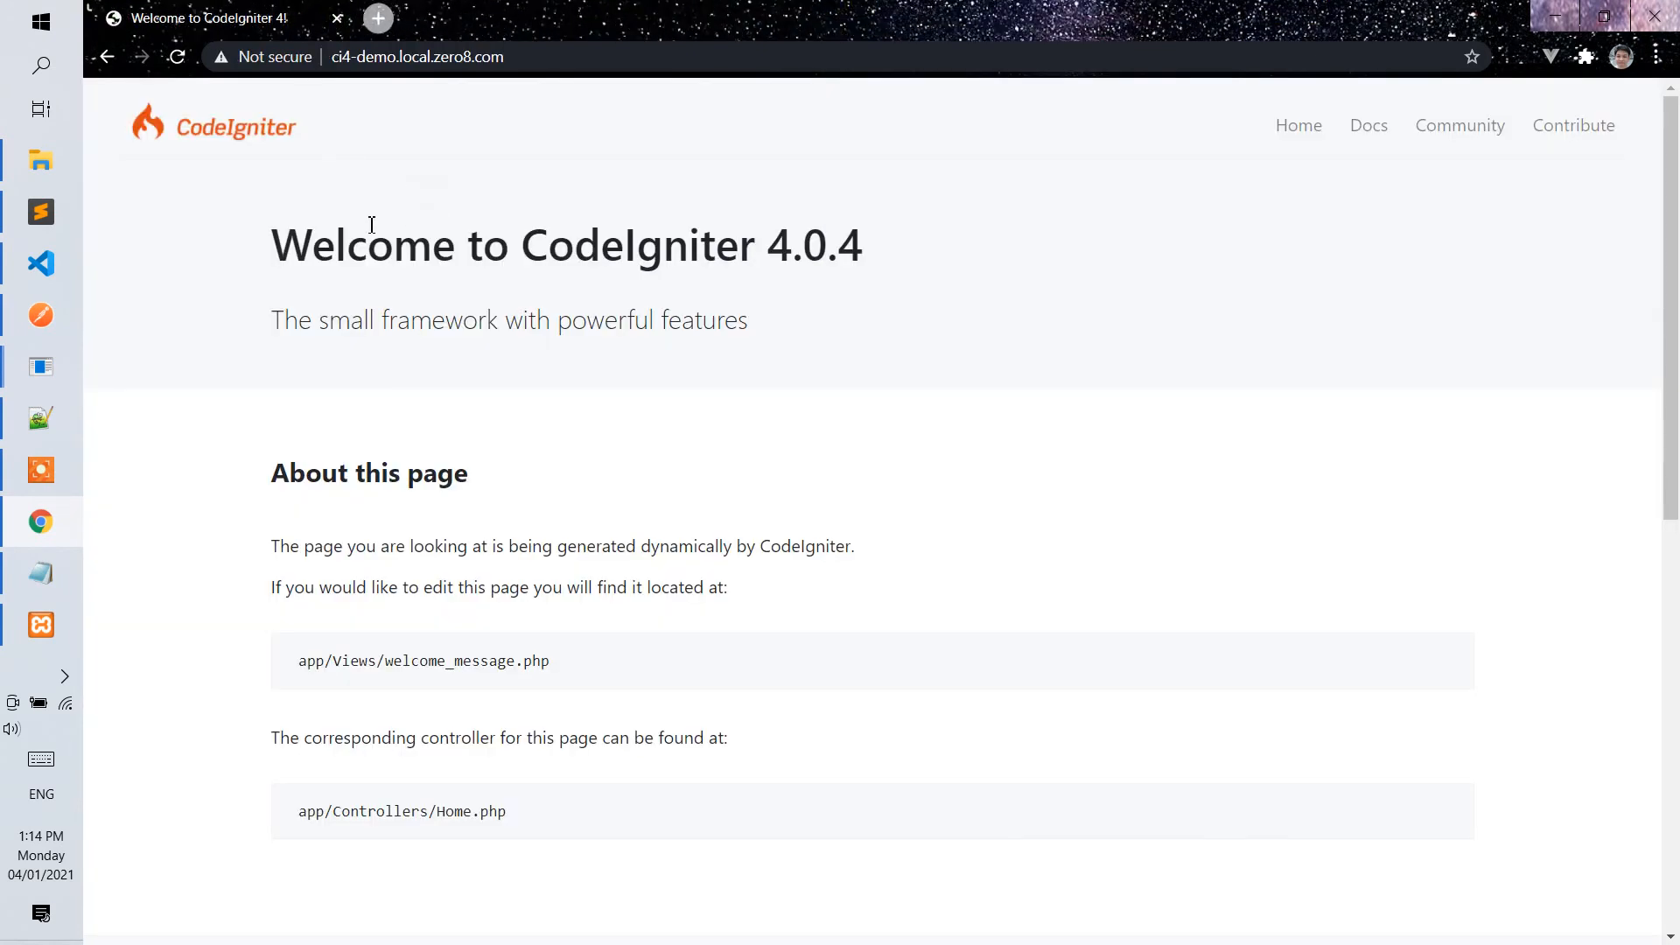
Switch to Sublime Text and open the ci4-demo folder from htdocs as a project.
{"action": "left_click", "coordinate": [42, 212]}
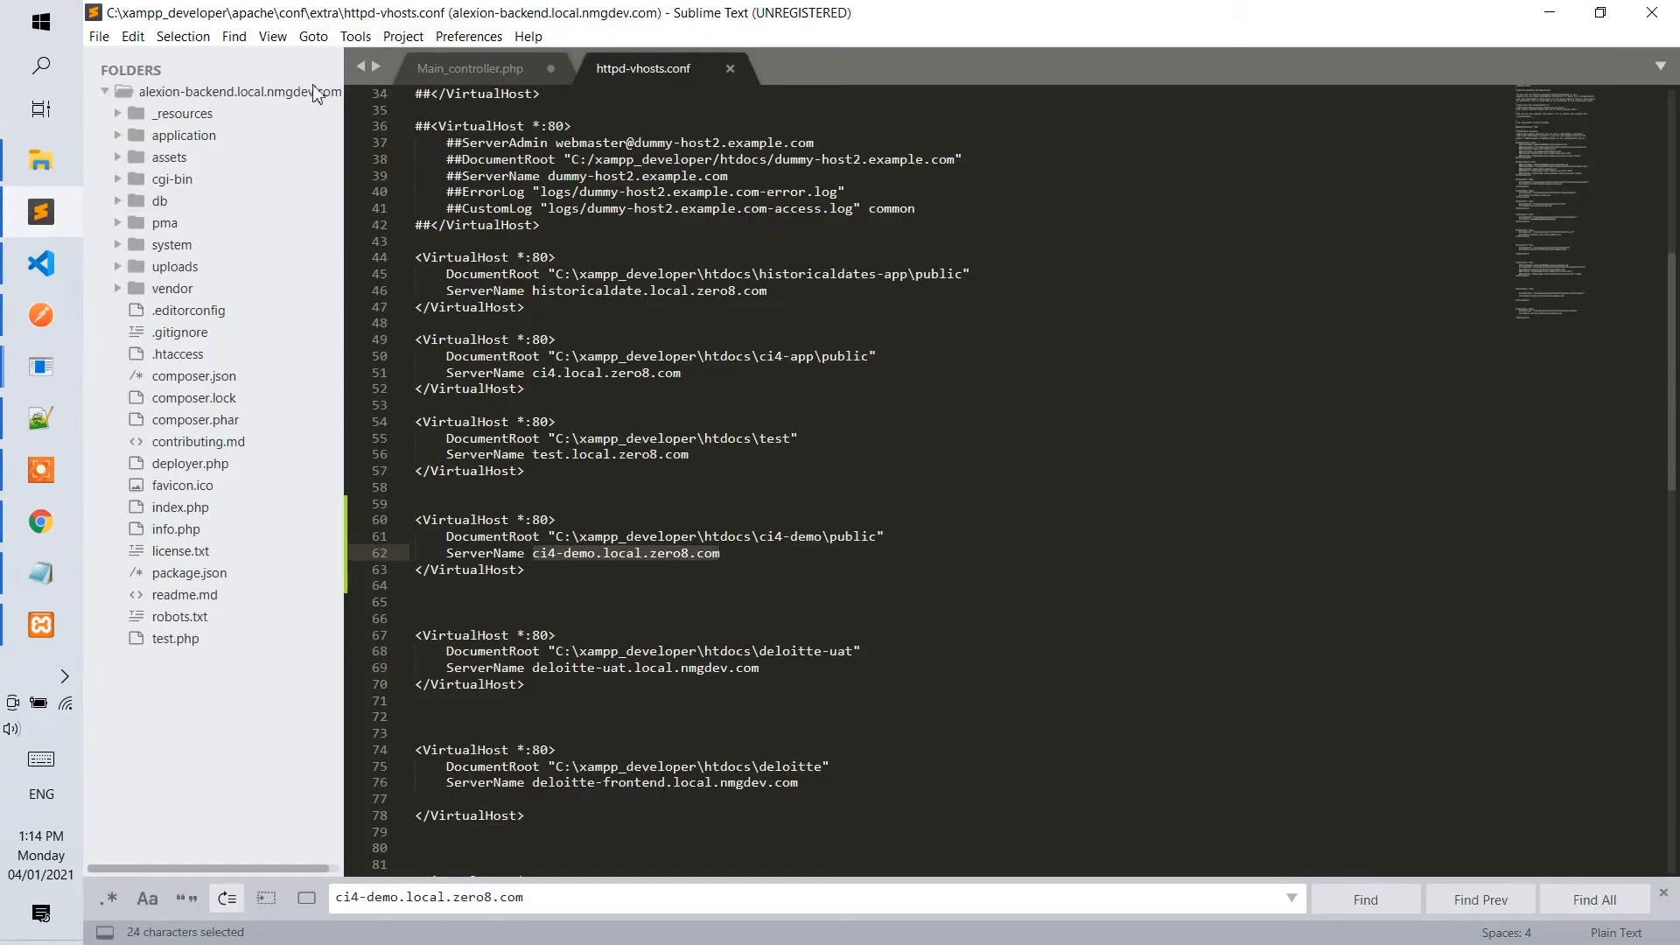
{"action": "left_click", "coordinate": [99, 36]}
{"action": "left_click", "coordinate": [202, 102]}
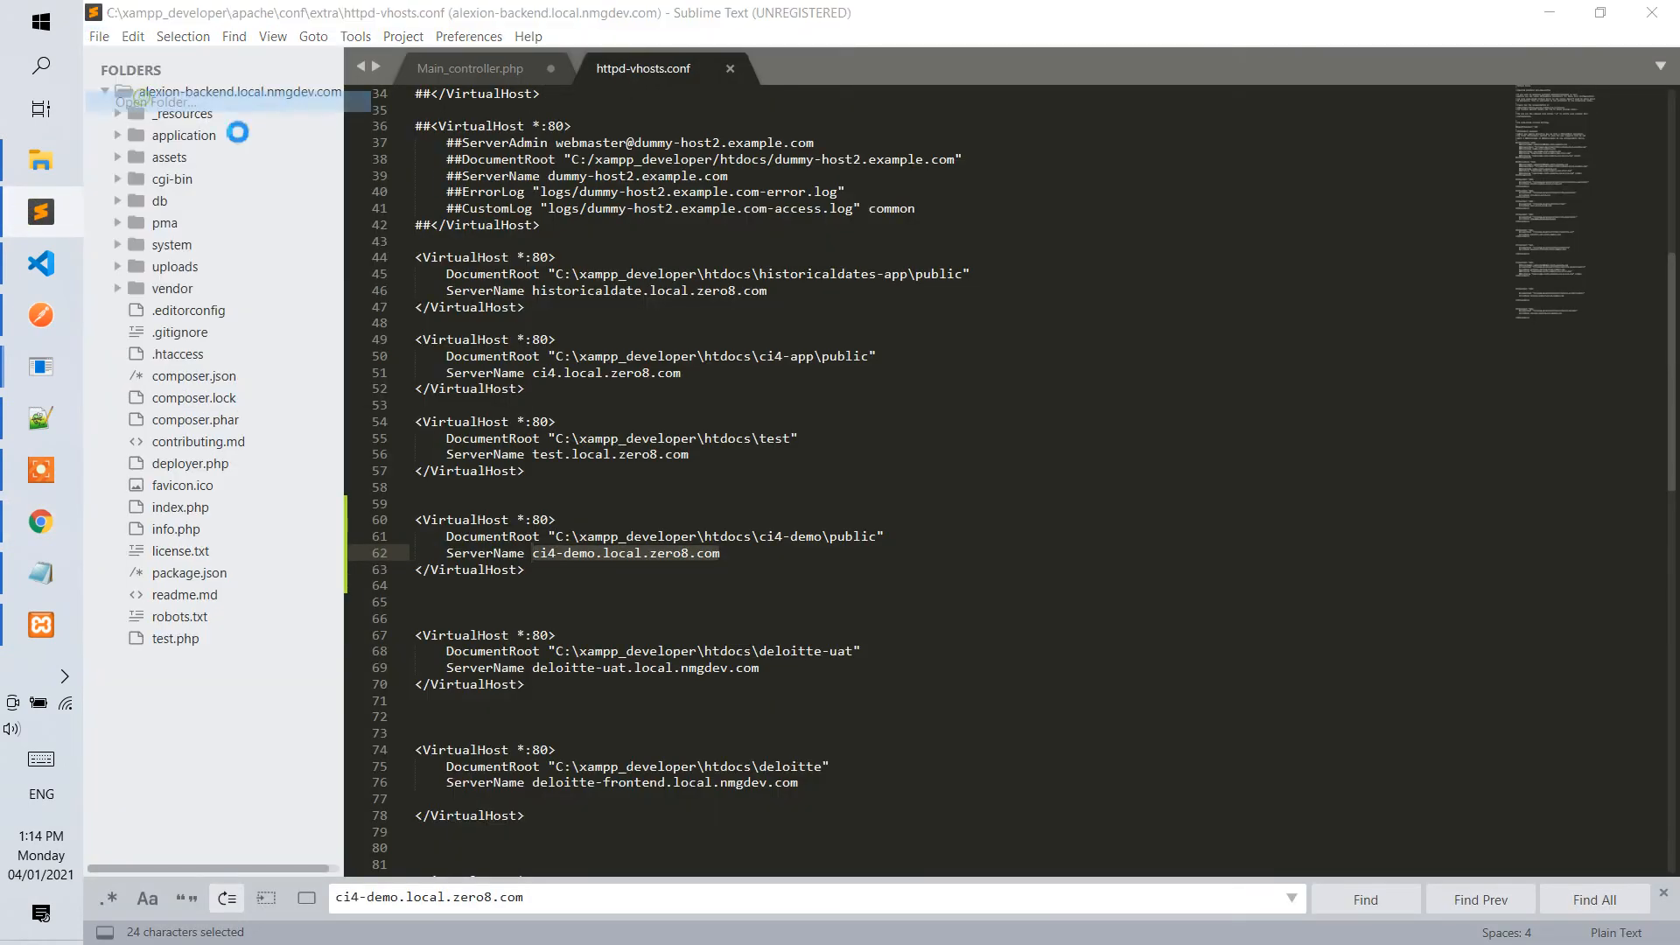
{"action": "left_click", "coordinate": [617, 54]}
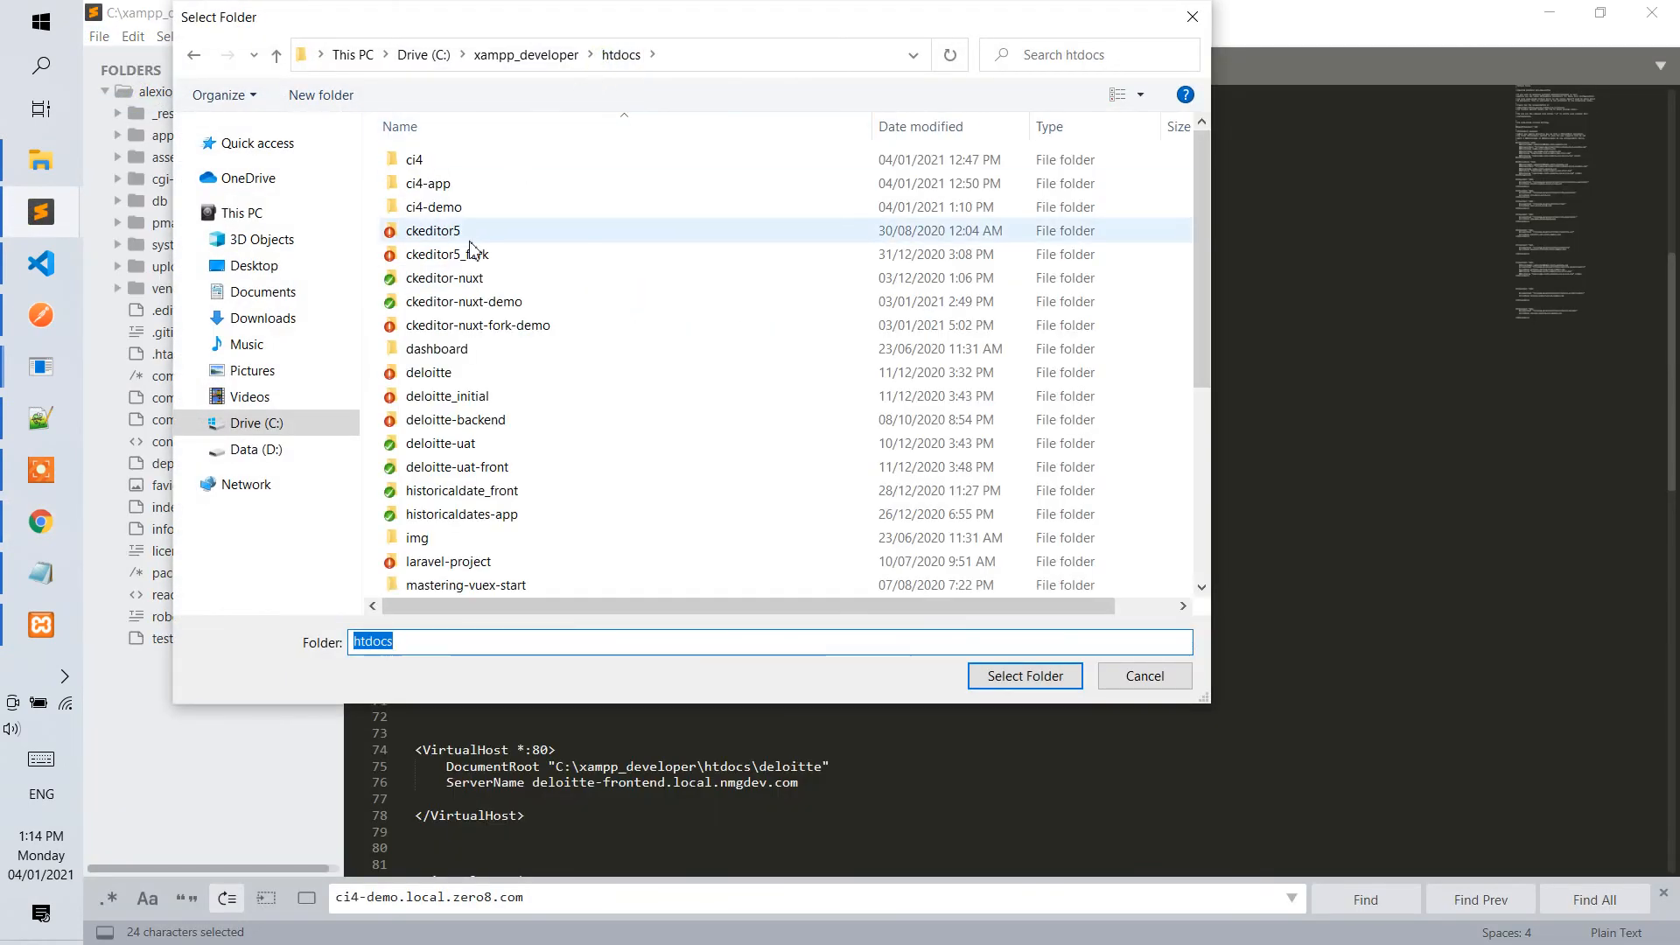
{"action": "left_click", "coordinate": [435, 208]}
{"action": "left_click", "coordinate": [1022, 675]}
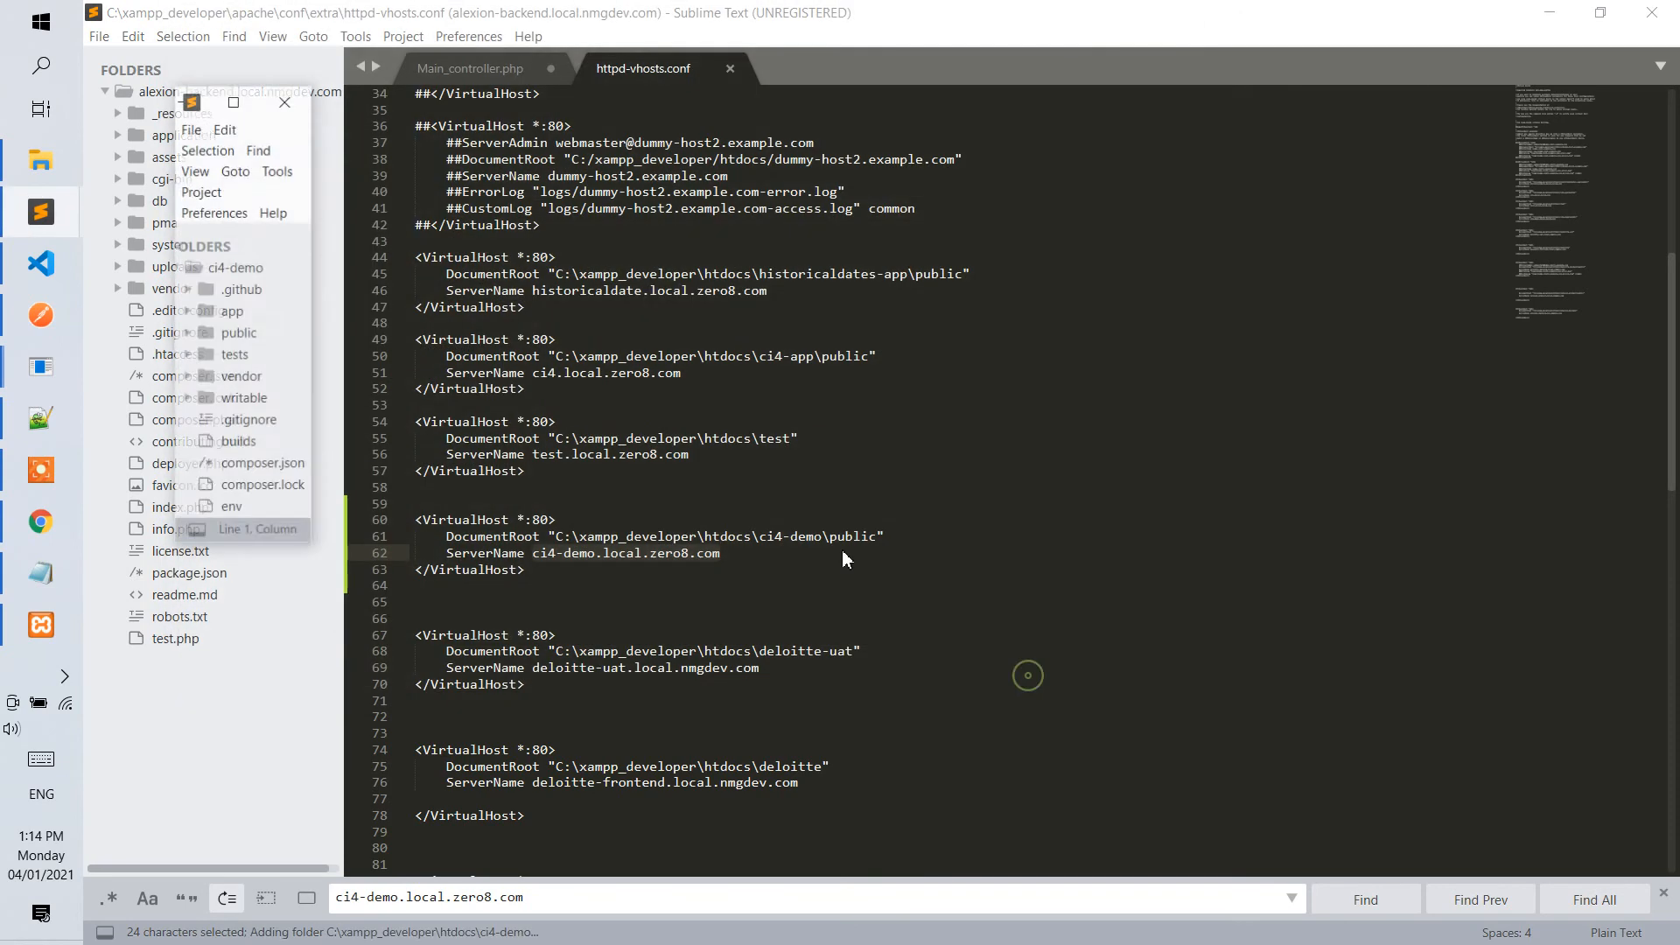
Close the old project window without saving Main_controller.php, and maximize the ci4-demo window.
{"action": "left_click", "coordinate": [1655, 11]}
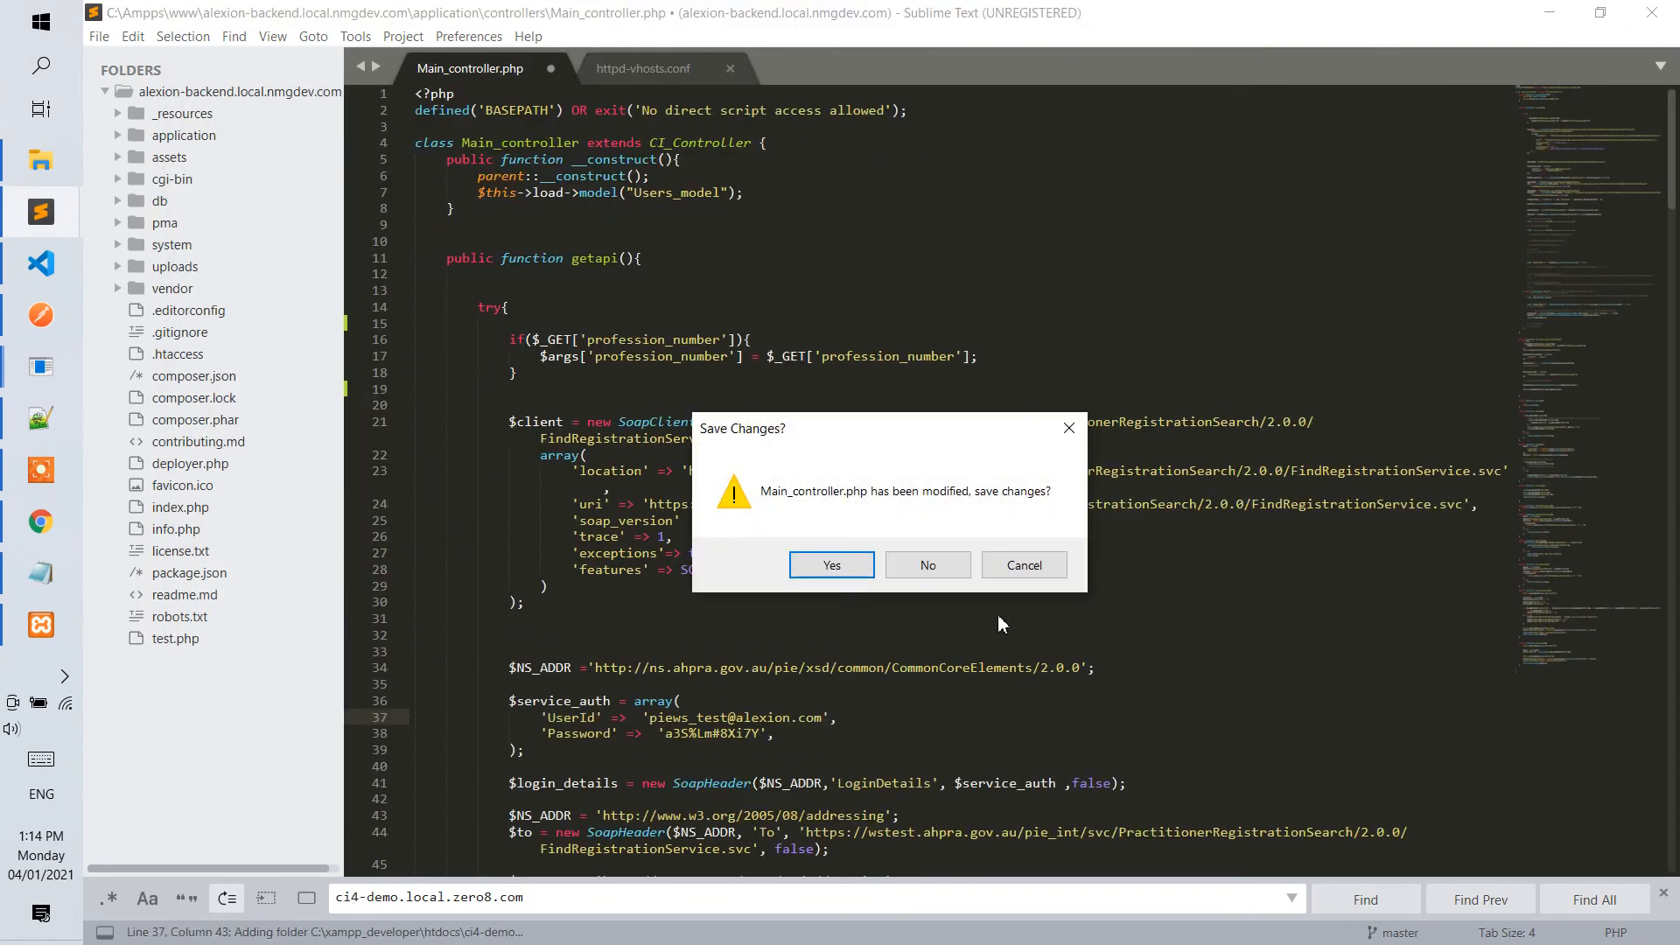
{"action": "left_click", "coordinate": [942, 567]}
{"action": "left_click", "coordinate": [247, 101]}
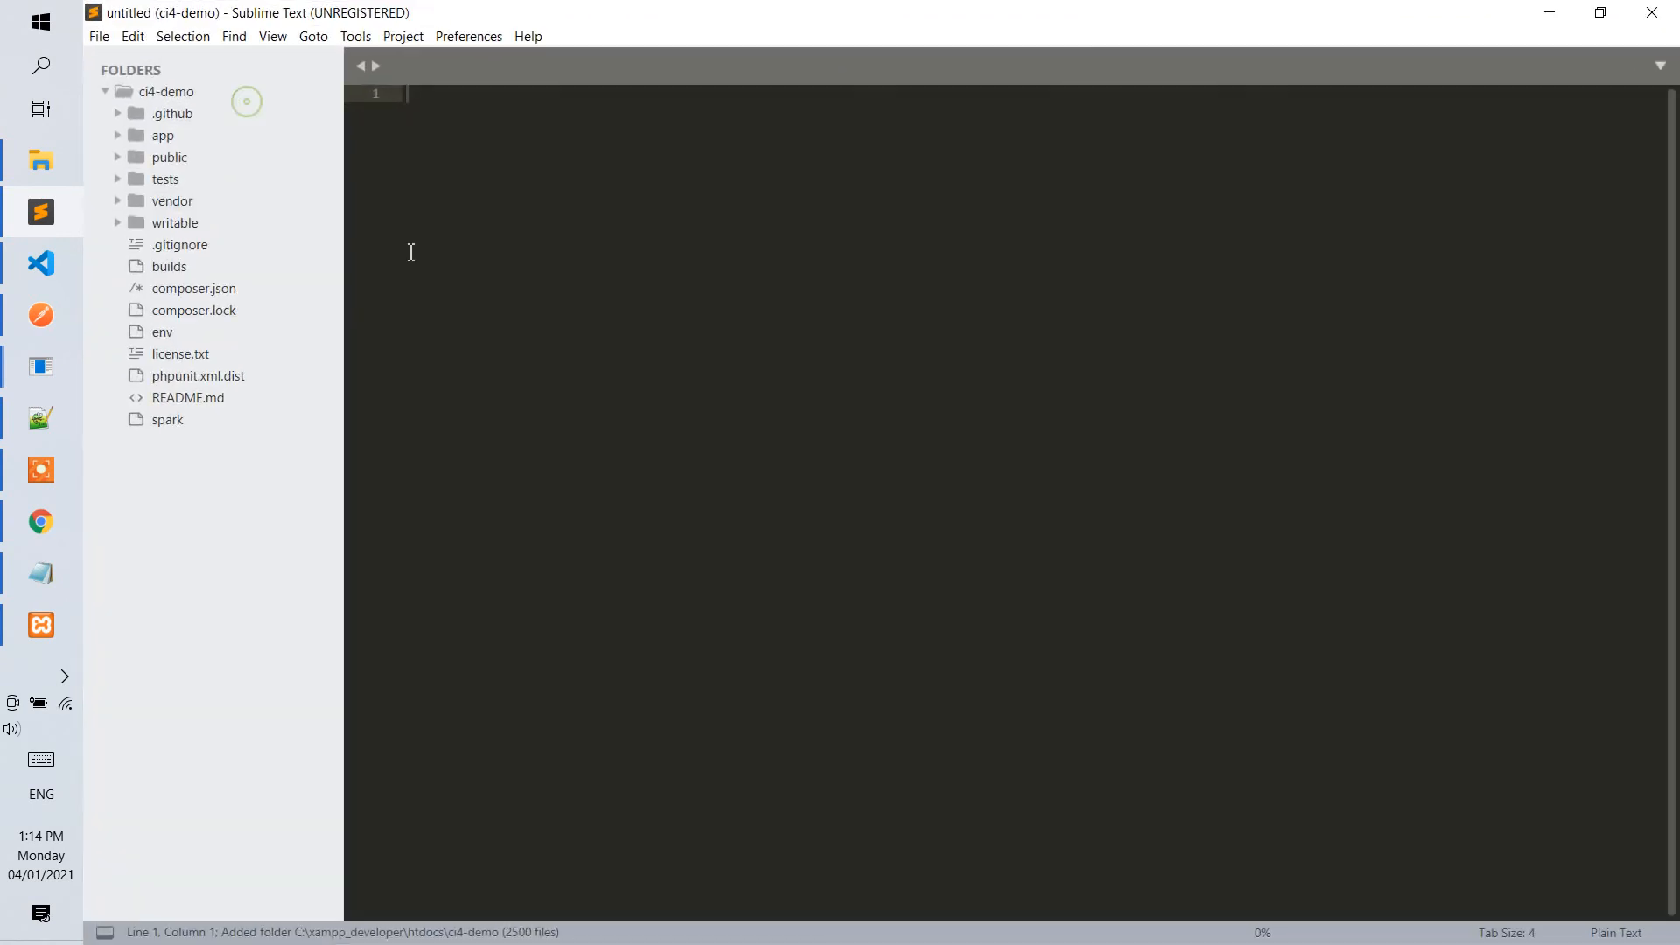
Expand the public, app and Controllers folders and open Home.php.
{"action": "left_click", "coordinate": [169, 156]}
{"action": "left_click", "coordinate": [160, 135]}
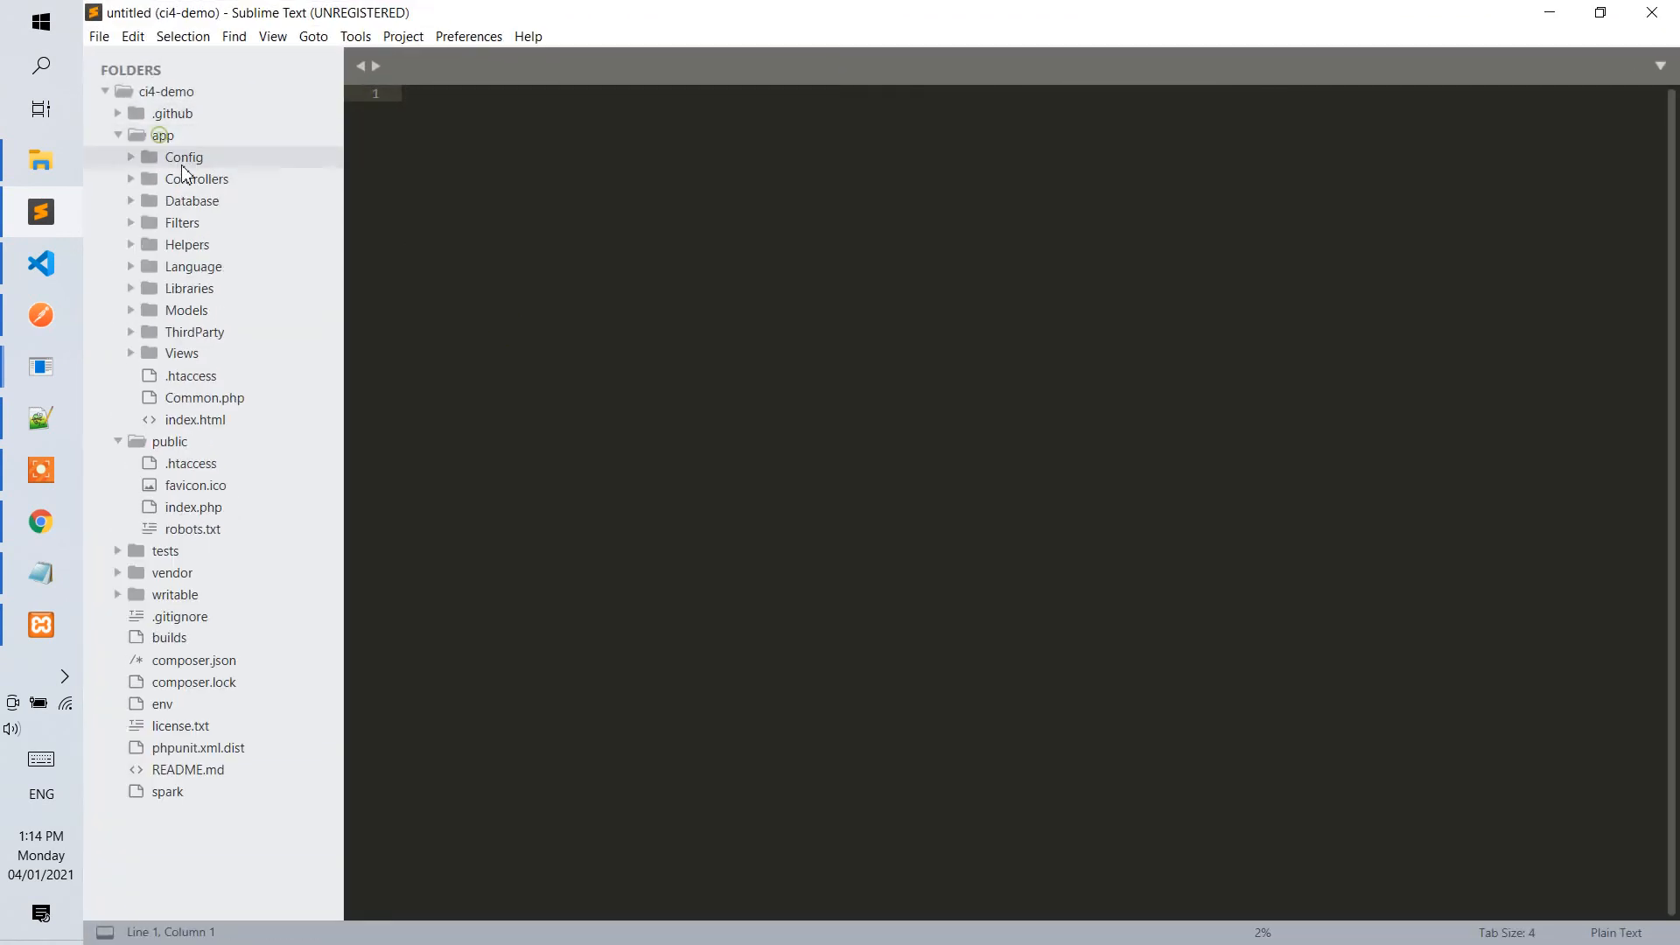
{"action": "left_click", "coordinate": [194, 179]}
{"action": "left_click", "coordinate": [188, 224]}
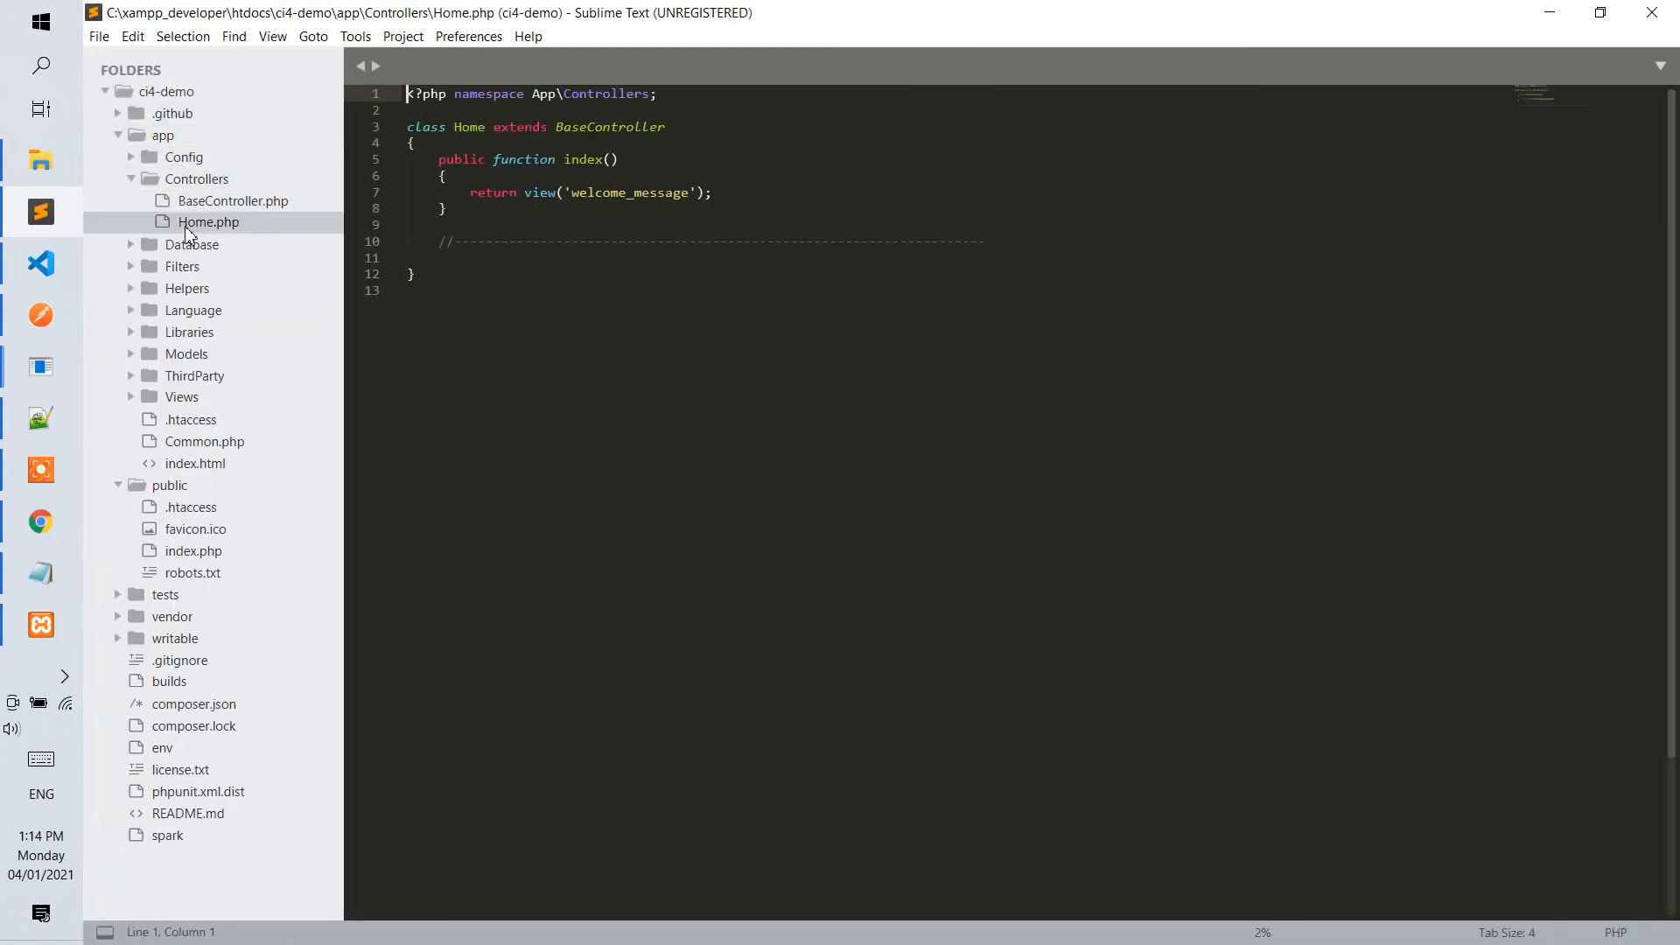
Duplicate the index() function below itself in the Home controller and rename the copy to test.
{"action": "left_click", "coordinate": [502, 211]}
{"action": "left_click", "coordinate": [486, 221]}
{"action": "key", "text": "shift+Up"}
{"action": "key", "text": "shift+Up"}
{"action": "key", "text": "shift+Up"}
{"action": "key", "text": "shift+Up"}
{"action": "key", "text": "ctrl+c"}
{"action": "left_click", "coordinate": [450, 227]}
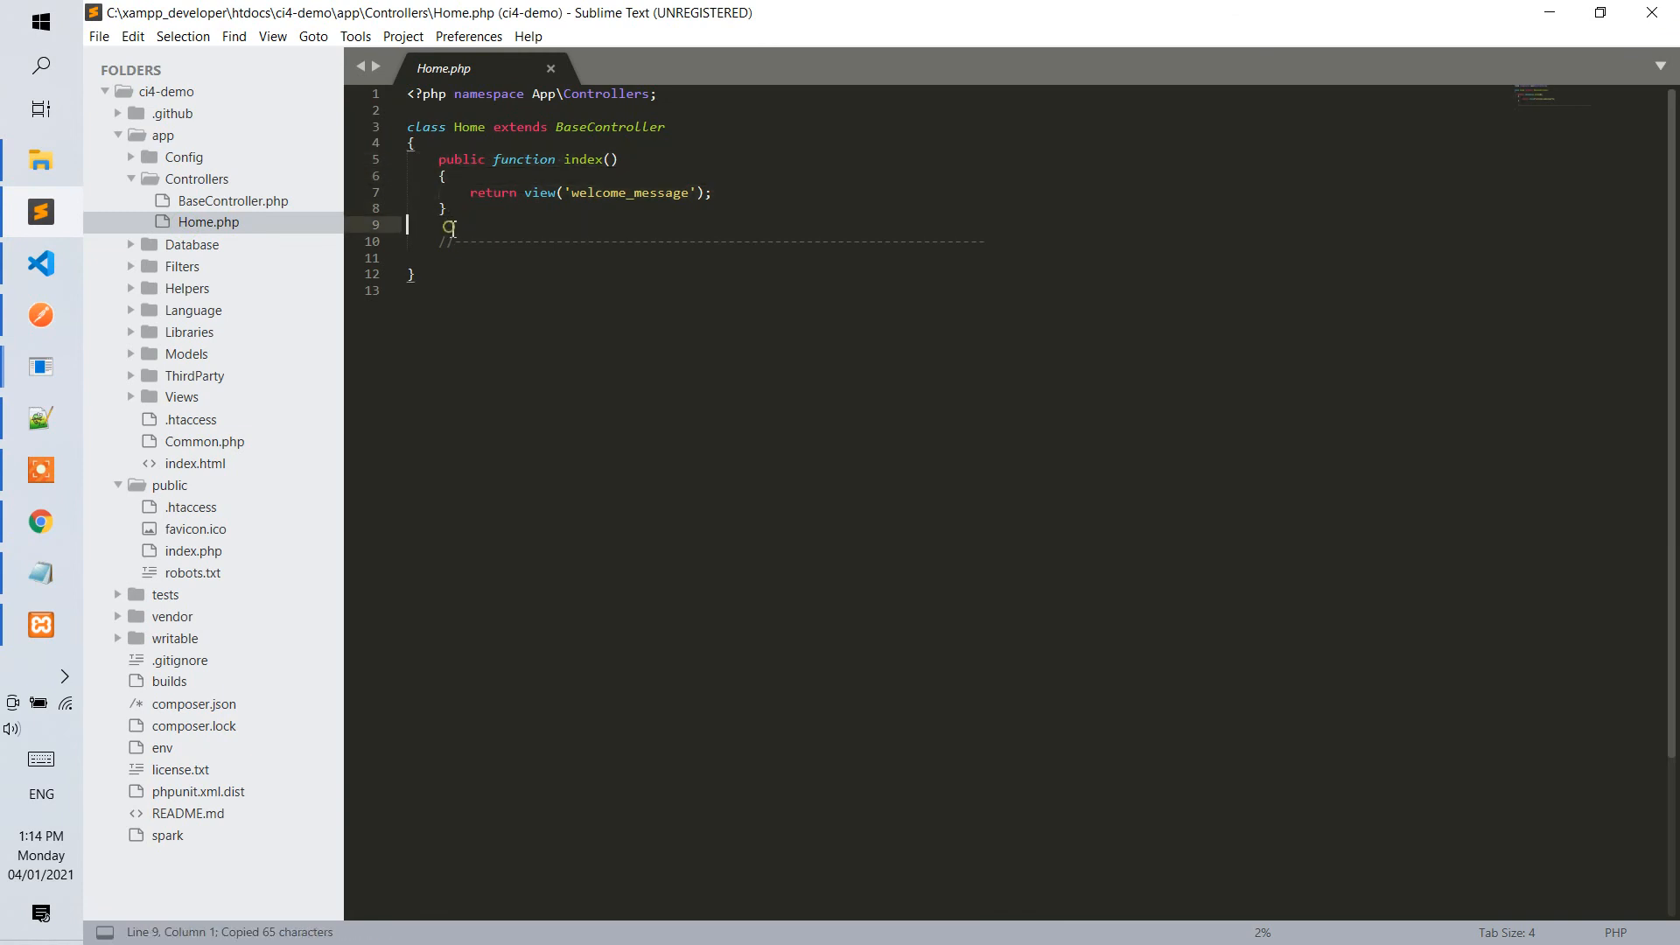
{"action": "key", "text": "Return"}
{"action": "key", "text": "ctrl+v"}
{"action": "double_click", "coordinate": [582, 241]}
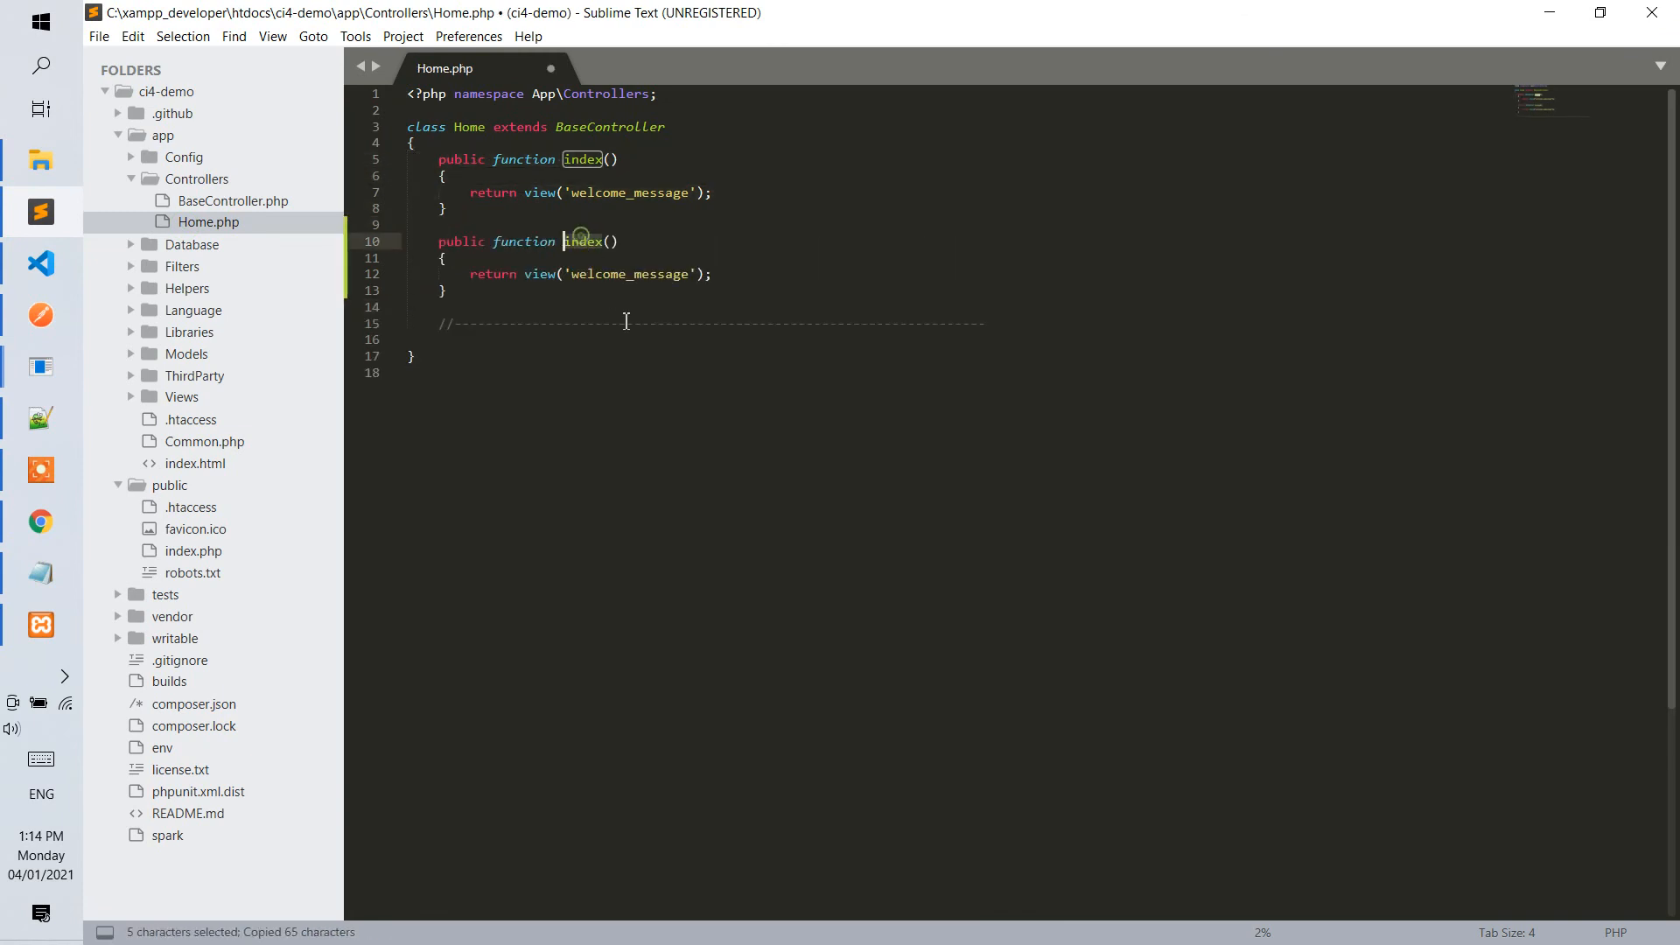
{"action": "type", "text": "test"}
{"action": "left_click", "coordinate": [696, 242]}
Replace the return statement in test() with echo "hello"; and save Home.php.
{"action": "left_click_drag", "start_coordinate": [736, 271], "coordinate": [470, 280]}
{"action": "key", "text": "BackSpace"}
{"action": "type", "text": "echo :"}
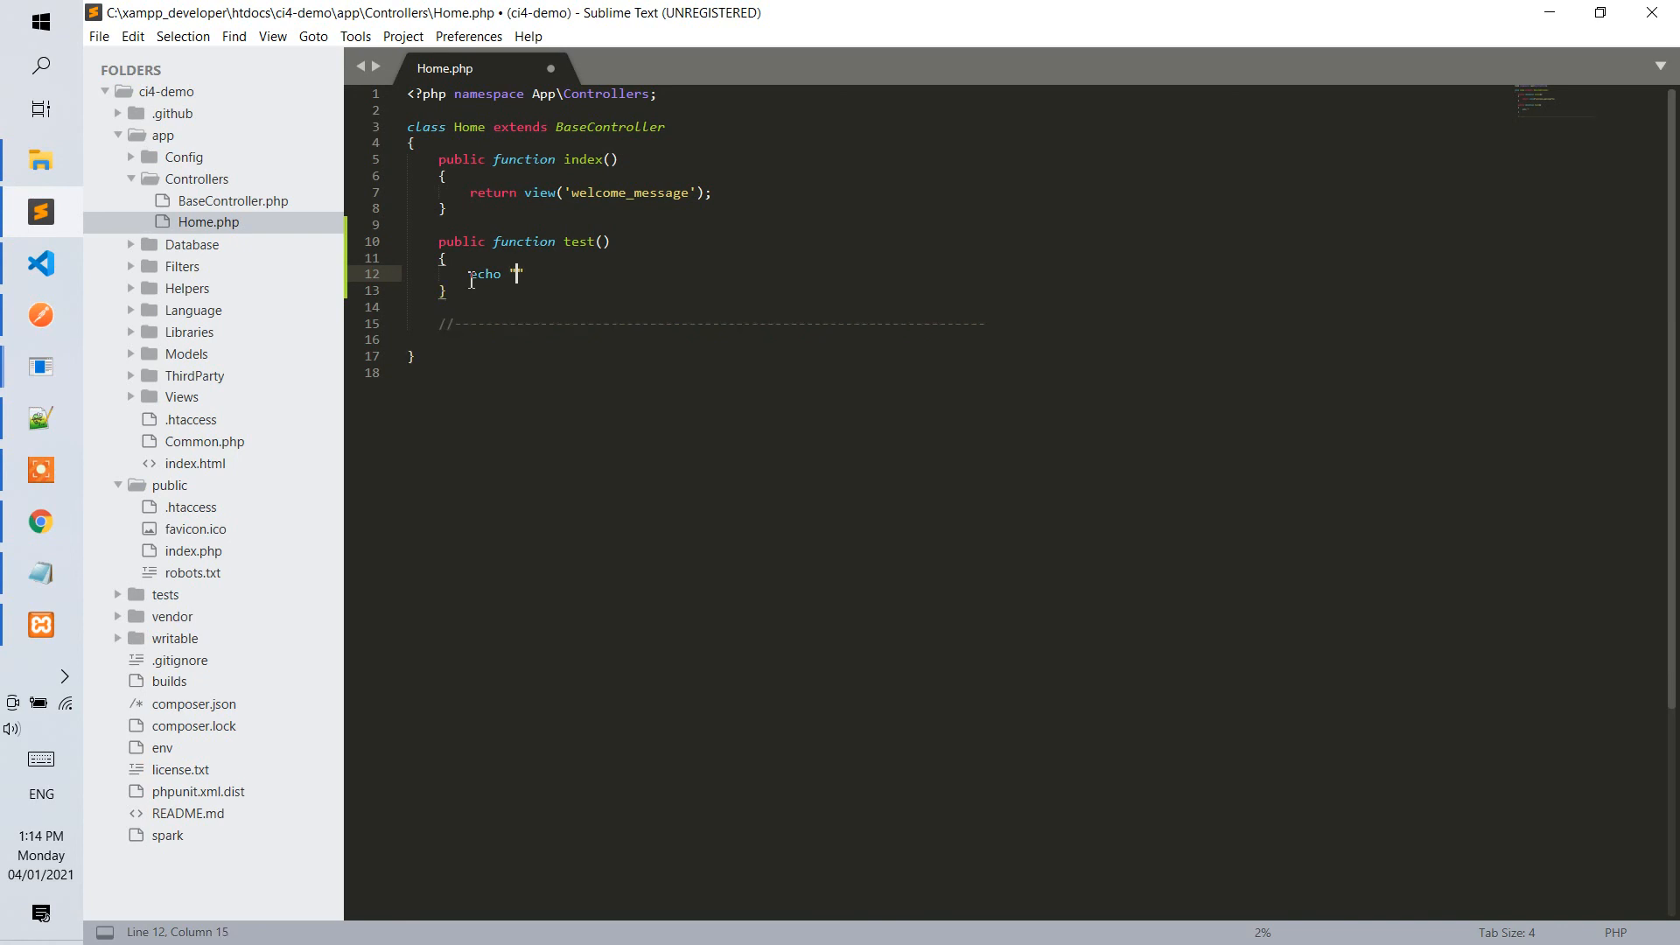
{"action": "type", "text": "hello"}
{"action": "key", "text": "Right"}
{"action": "type", "text": ";"}
{"action": "key", "text": "ctrl+s"}
Switch to Chrome and load ci4-demo.local.zero8.com/home/test to try the new controller method.
{"action": "key", "text": "alt+Tab"}
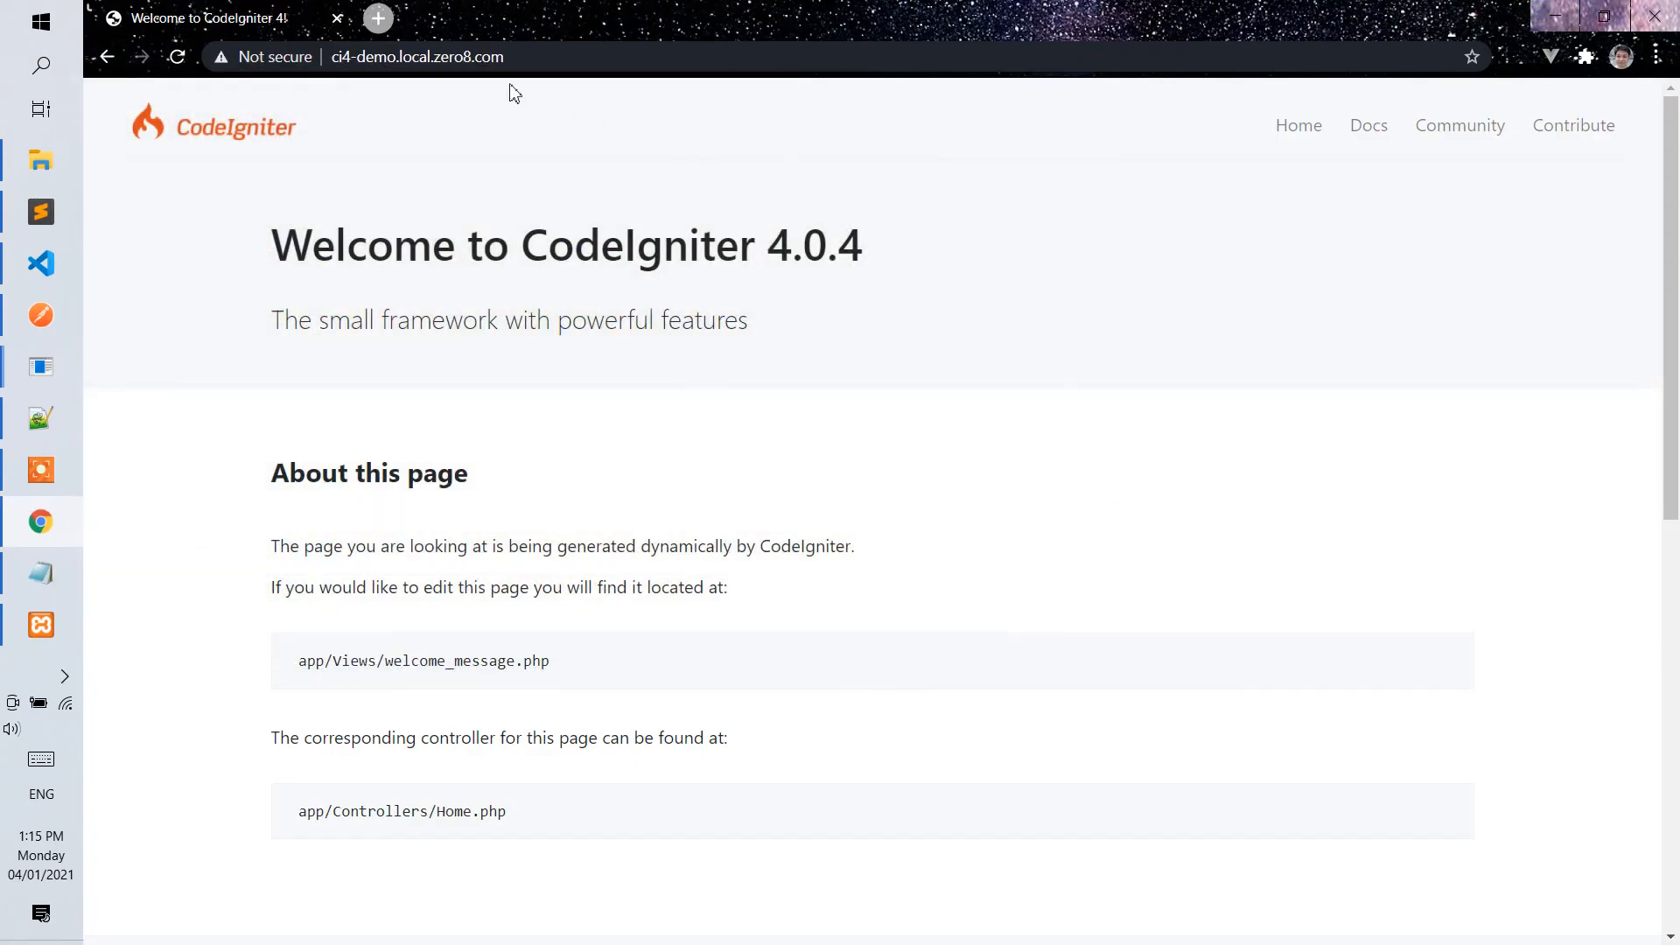
{"action": "left_click", "coordinate": [539, 59]}
{"action": "left_click", "coordinate": [539, 59]}
{"action": "type", "text": "/"}
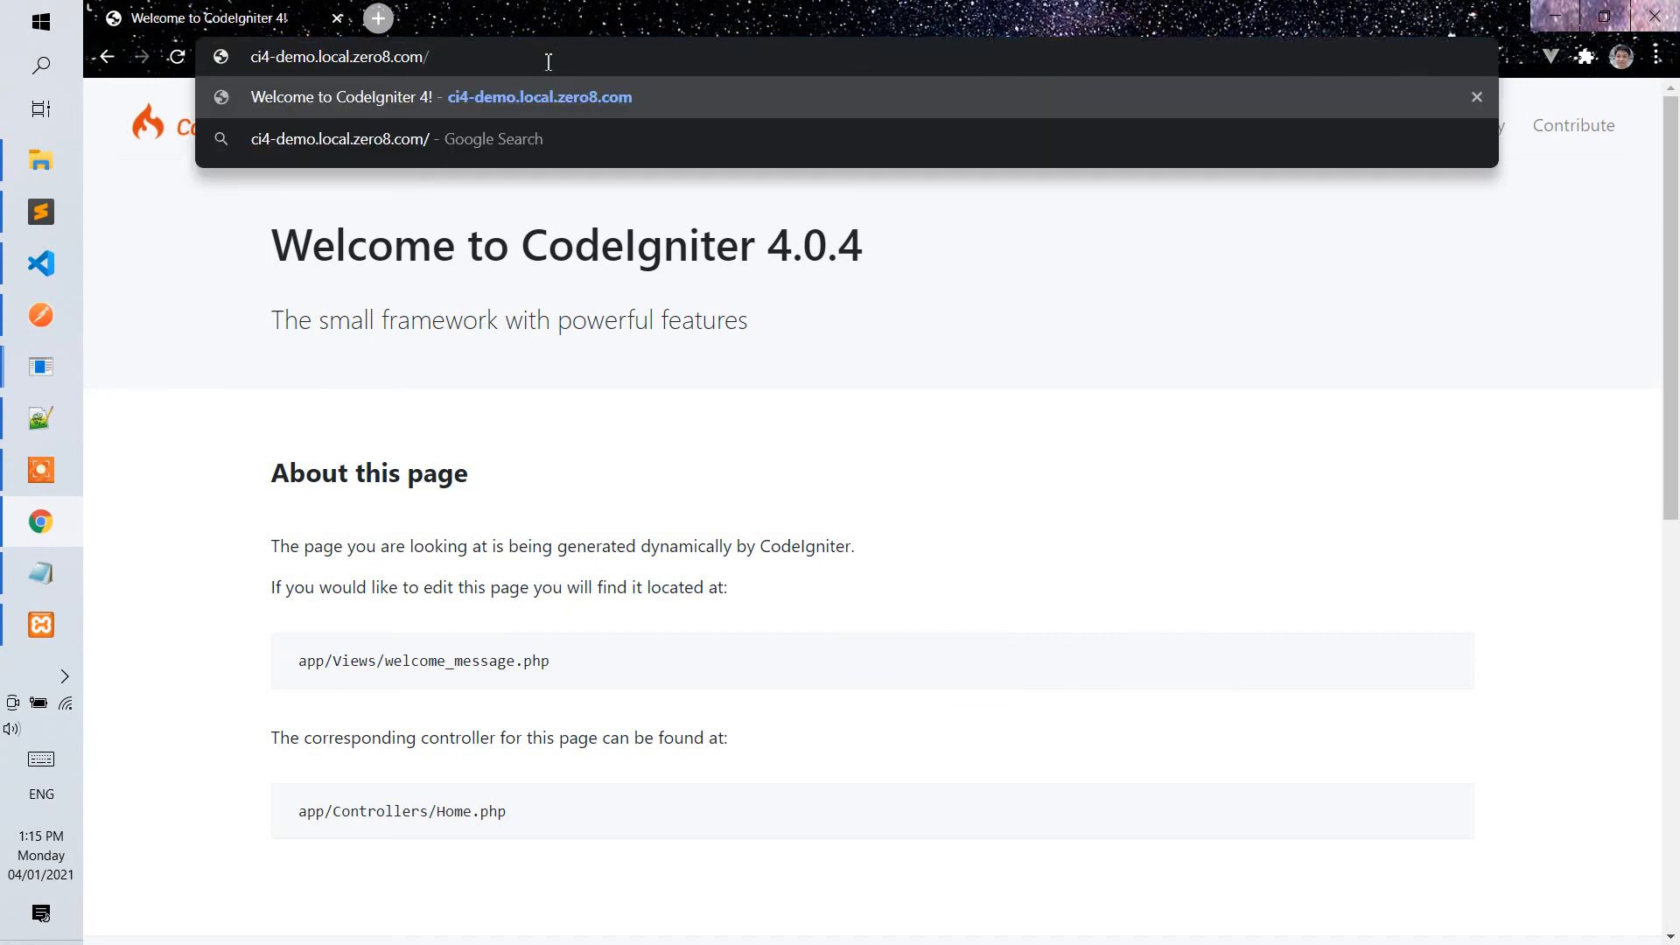
{"action": "type", "text": "home"}
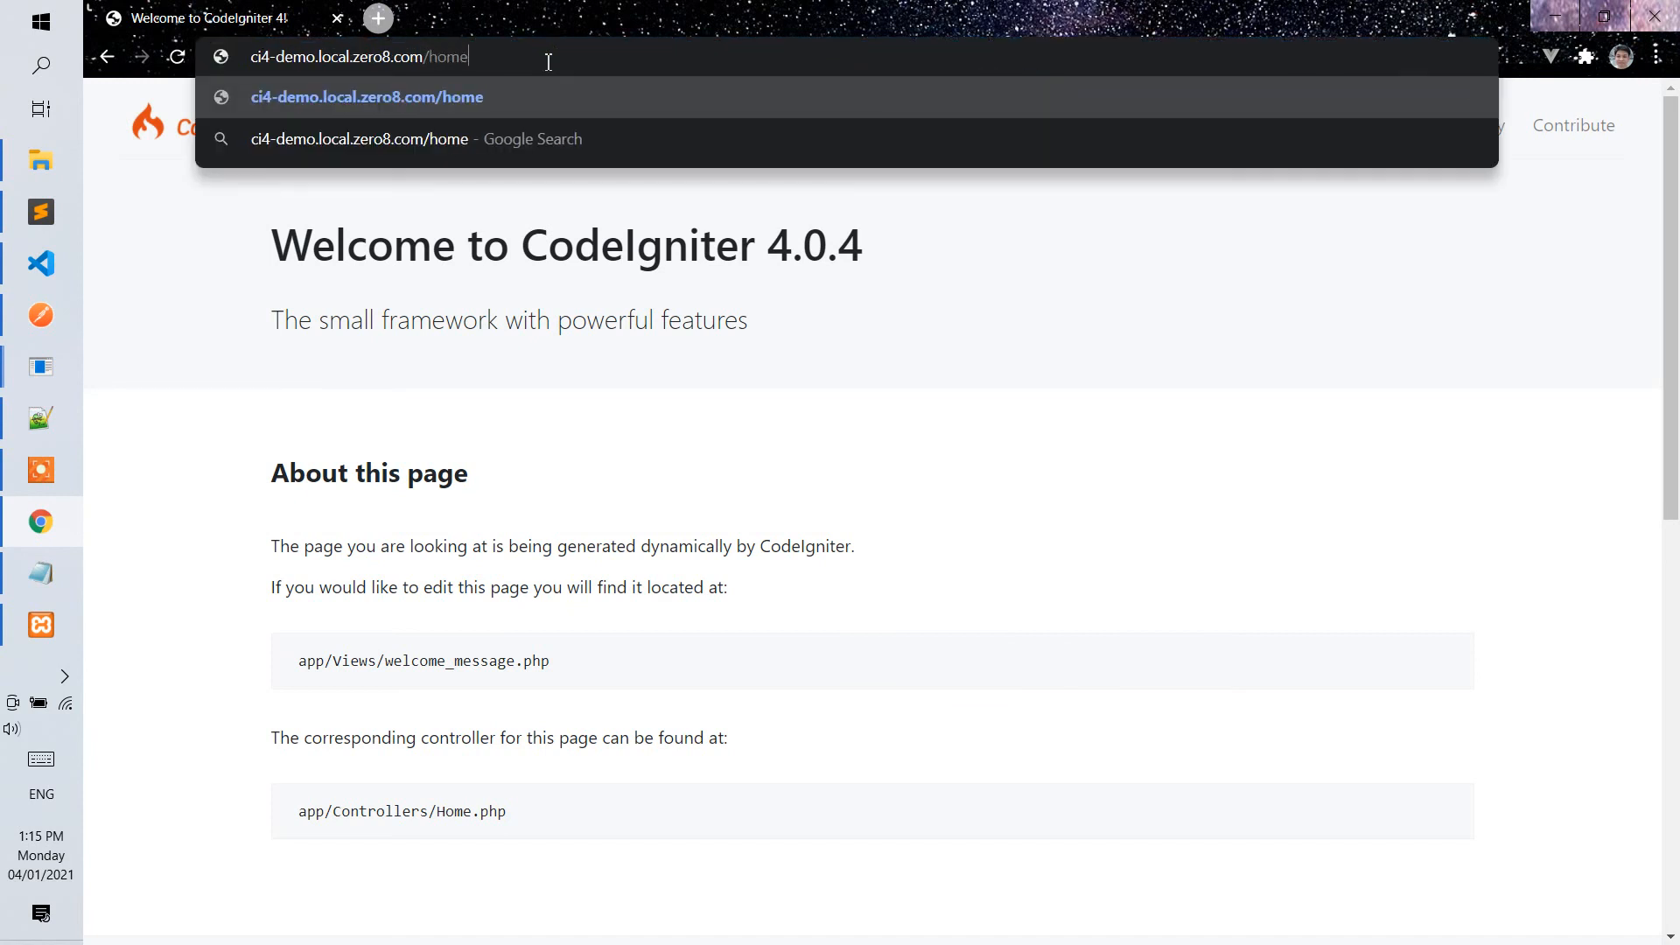
{"action": "type", "text": "t"}
{"action": "type", "text": "test"}
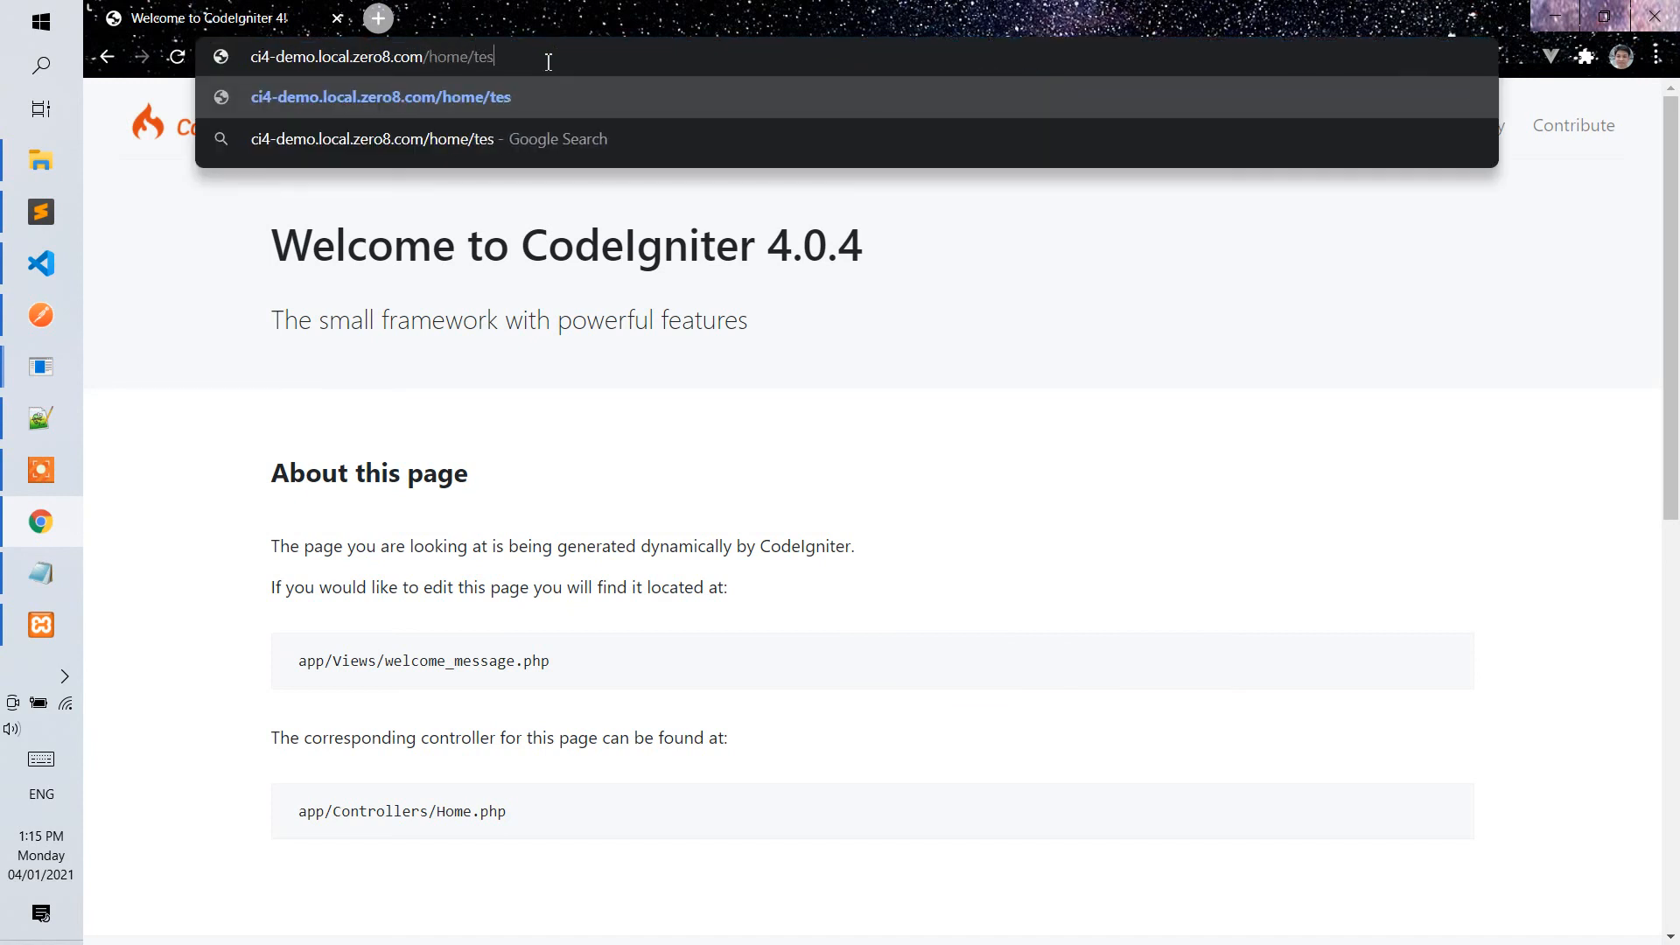
{"action": "key", "text": "Return"}
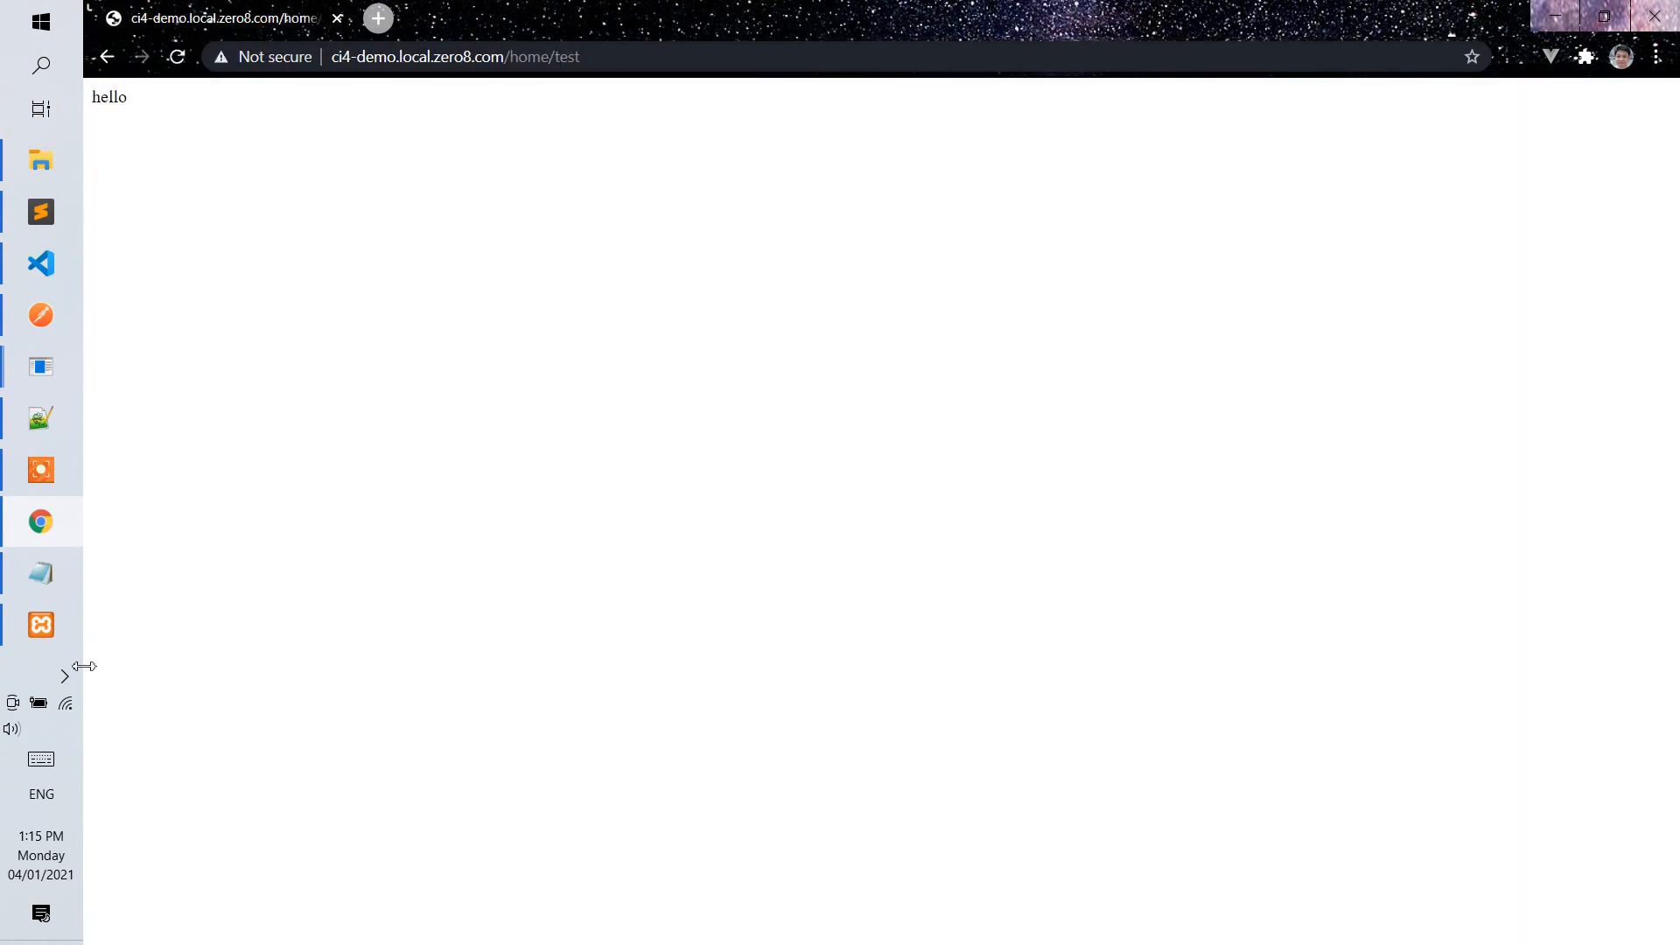
Bring up the XAMPP Control Panel to check the Apache and MySQL modules.
{"action": "mouse_move", "coordinate": [51, 646]}
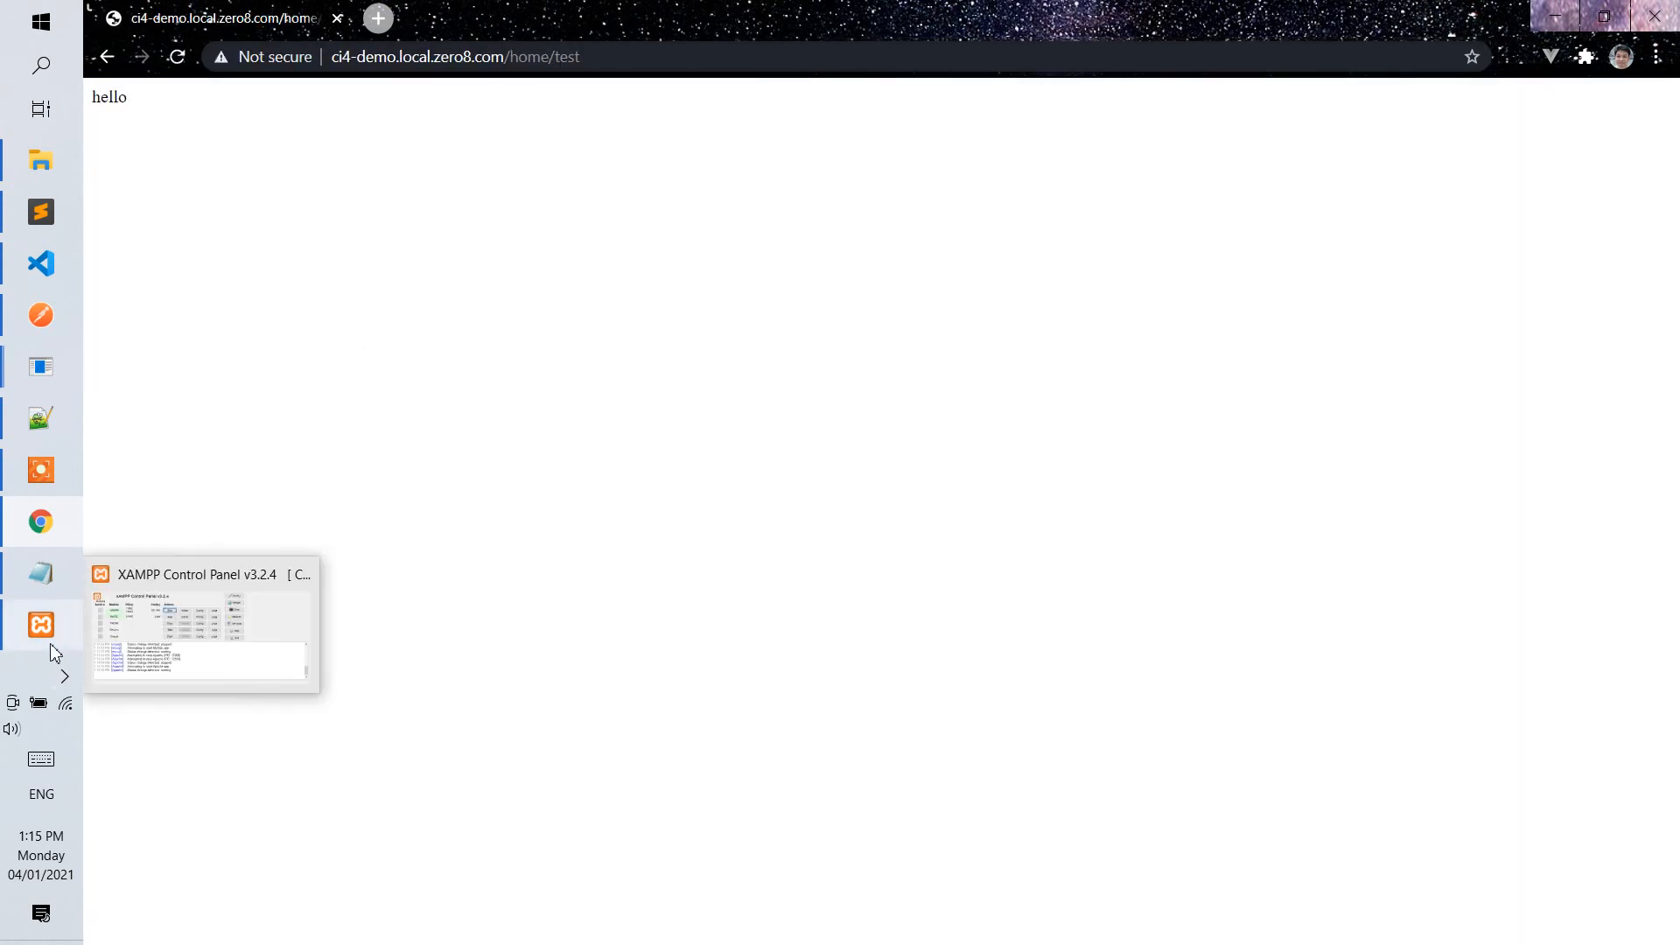
{"action": "left_click", "coordinate": [162, 623]}
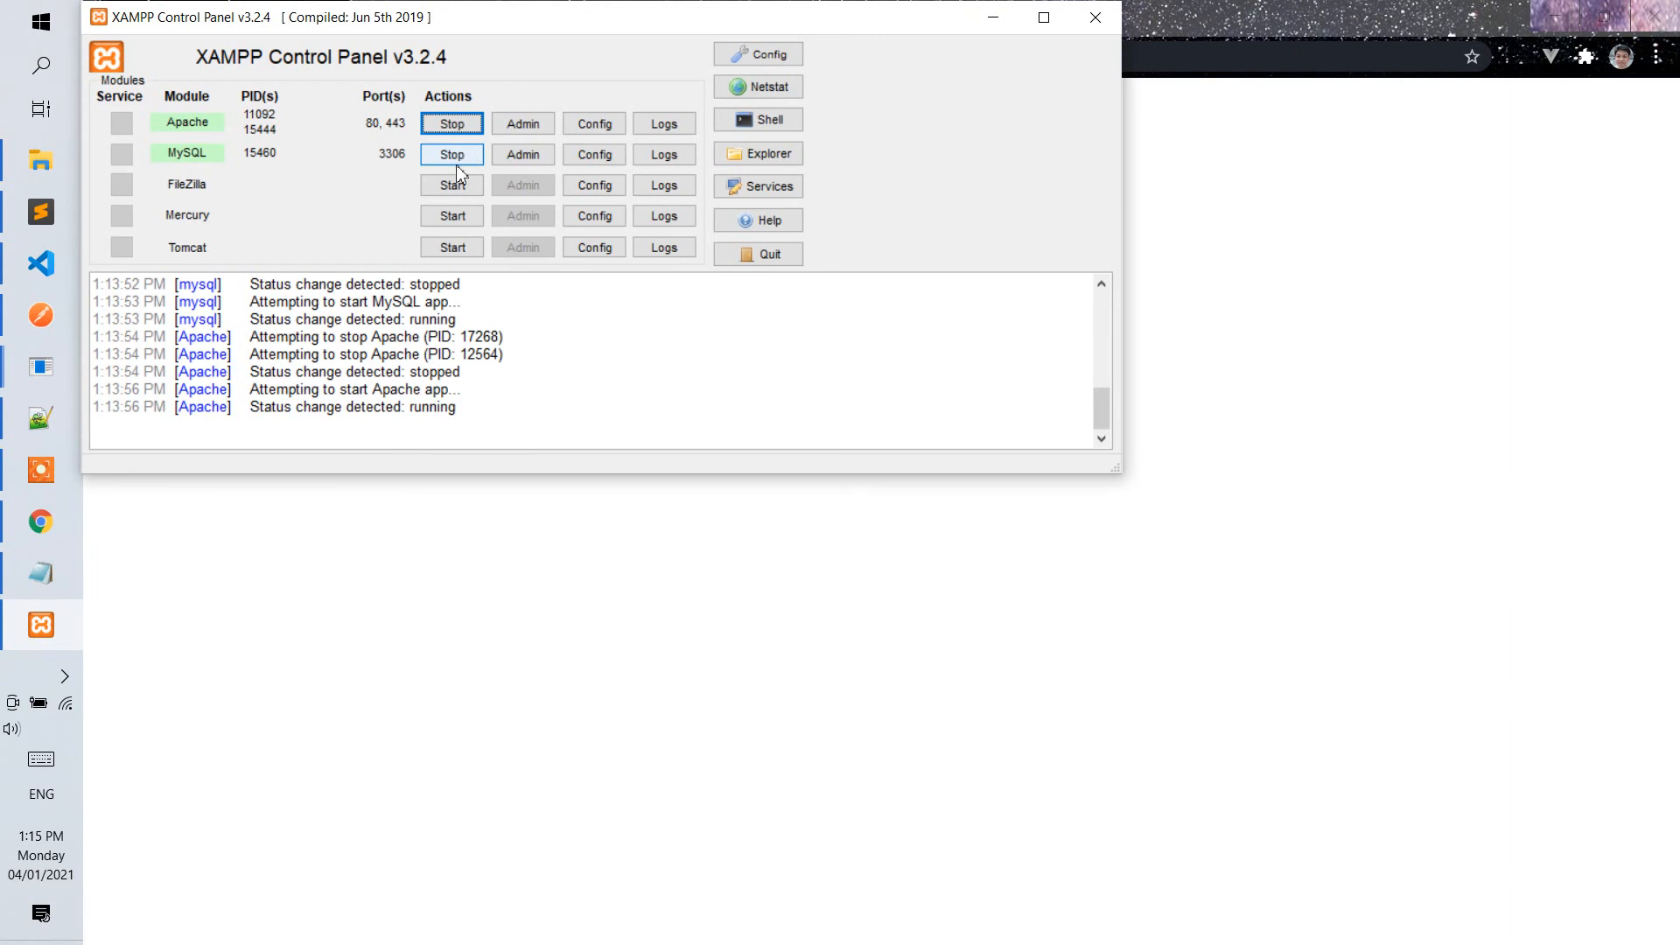
{"action": "mouse_move", "coordinate": [79, 291]}
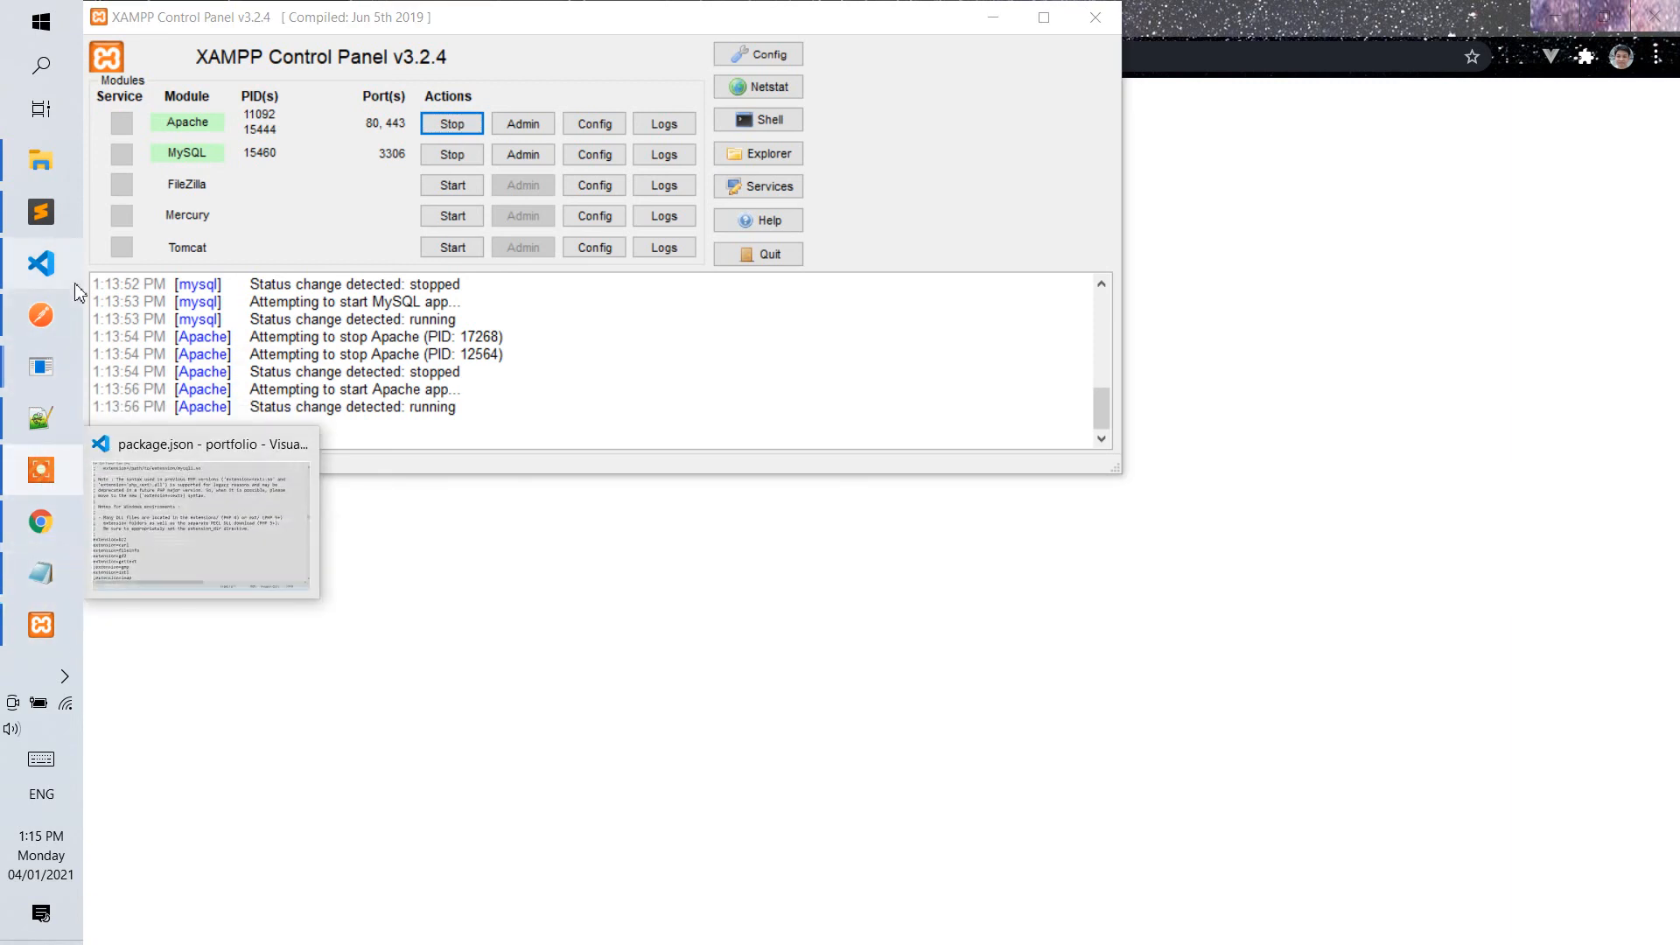